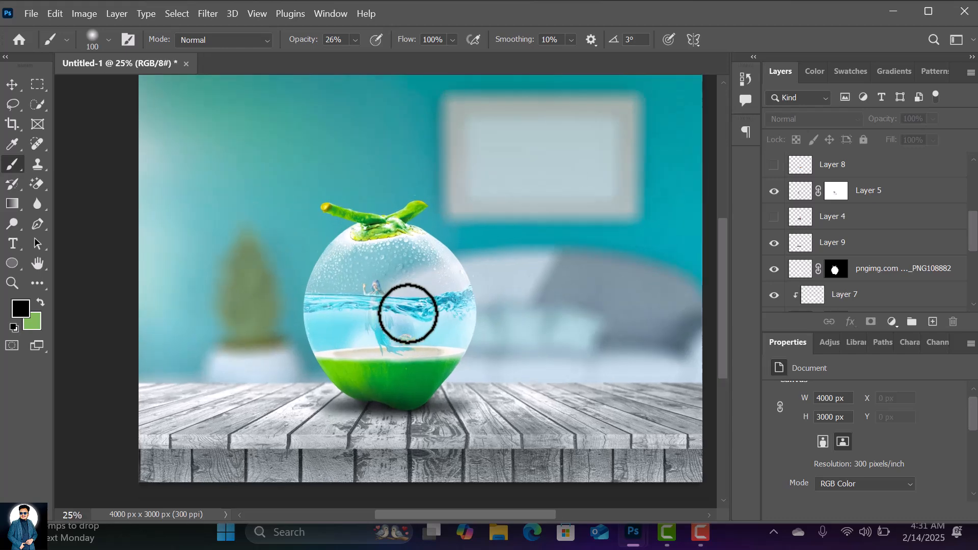
{"action": "scroll", "coordinate": [403, 312], "scroll_direction": "down", "scroll_amount": 1}
{"action": "scroll", "coordinate": [453, 250], "scroll_direction": "up", "scroll_amount": 1}
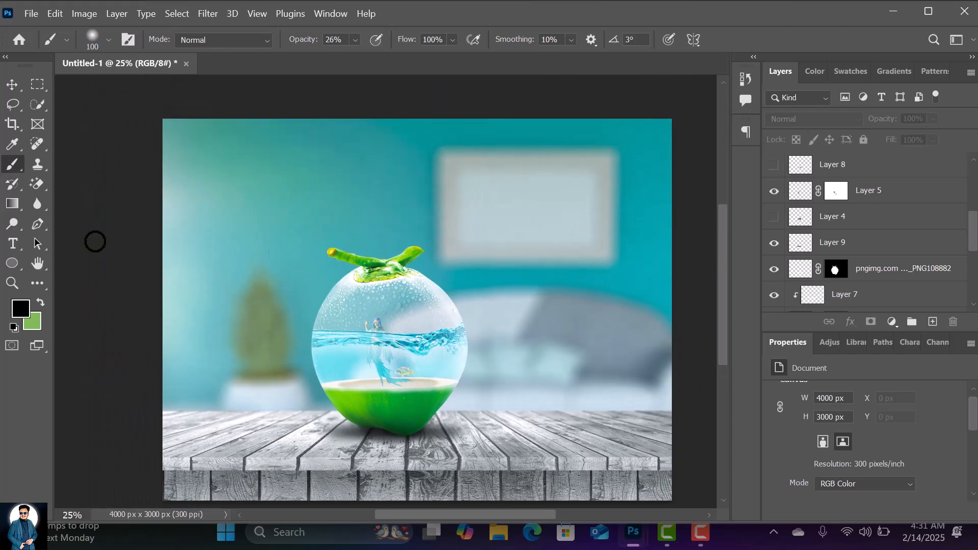
Create a landscape document named coconut, 4000 × 3000 pixels at 300 pixels/inch, in RGB Color with a white background
{"action": "left_click", "coordinate": [31, 14]}
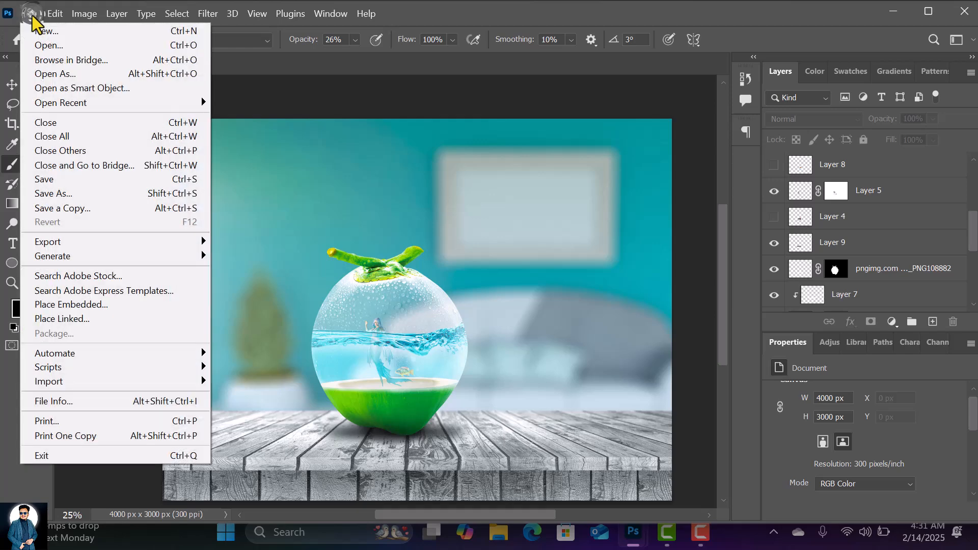
{"action": "left_click", "coordinate": [45, 32]}
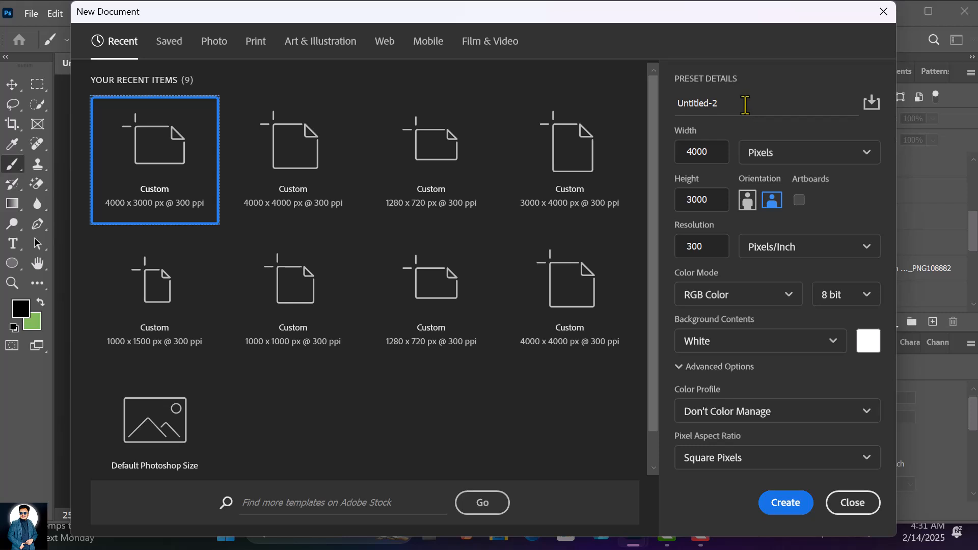
{"action": "left_click_drag", "start_coordinate": [745, 105], "coordinate": [634, 99]}
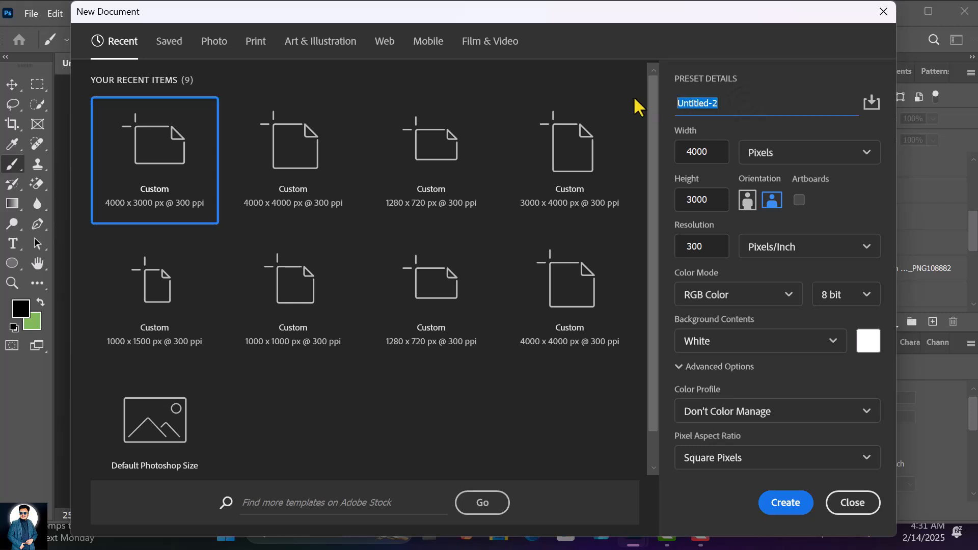
{"action": "type", "text": "coconut"}
{"action": "left_click", "coordinate": [711, 149]}
{"action": "double_click", "coordinate": [711, 148]}
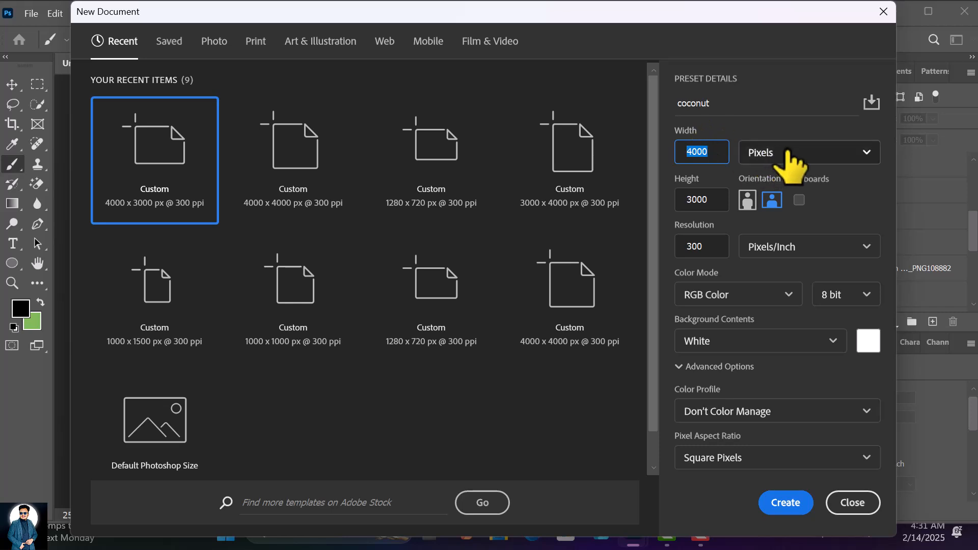
{"action": "double_click", "coordinate": [716, 199]}
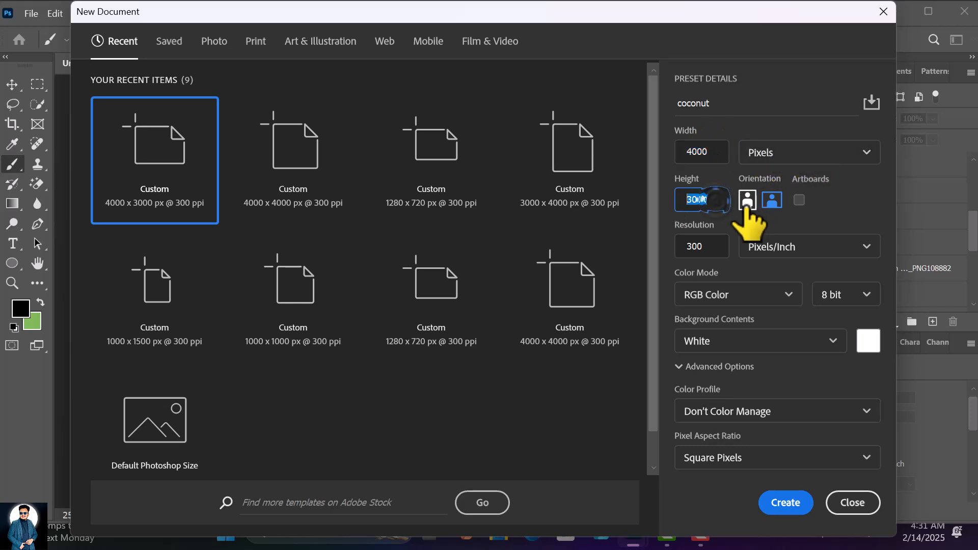
{"action": "left_click", "coordinate": [772, 200]}
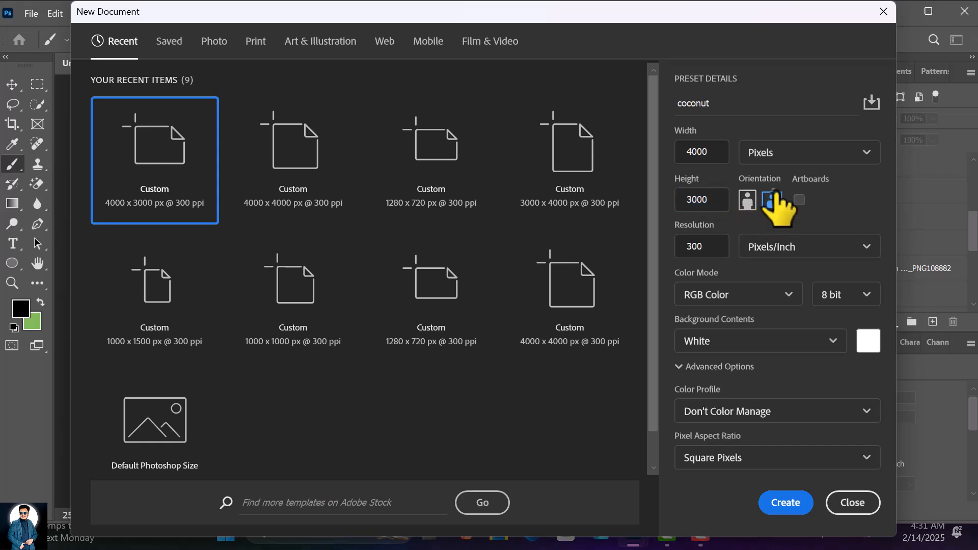
{"action": "double_click", "coordinate": [715, 251]}
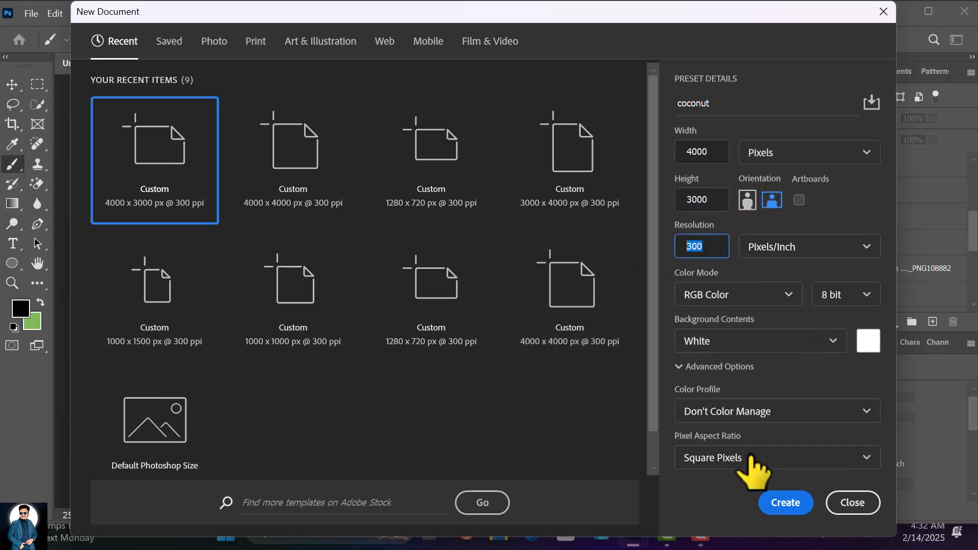
{"action": "left_click", "coordinate": [788, 502]}
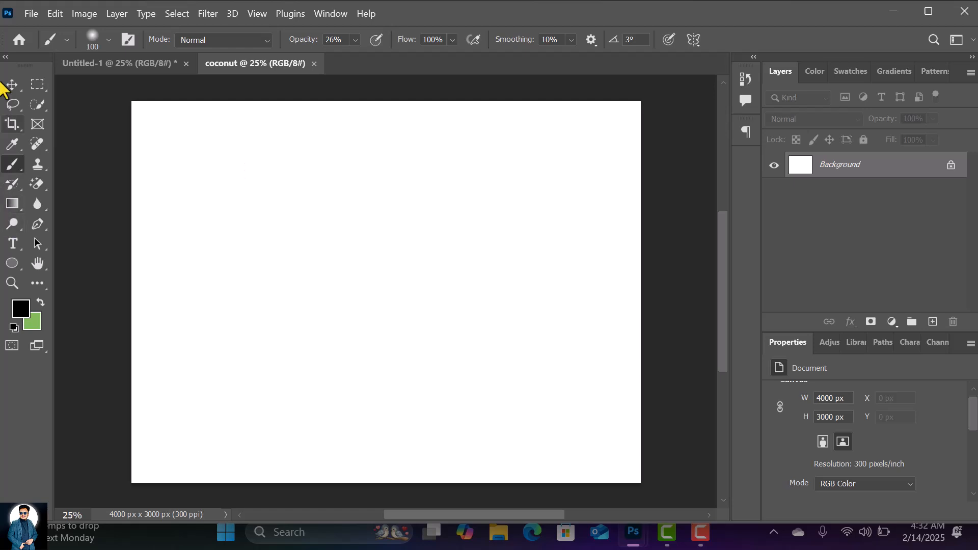
{"action": "left_click", "coordinate": [33, 12]}
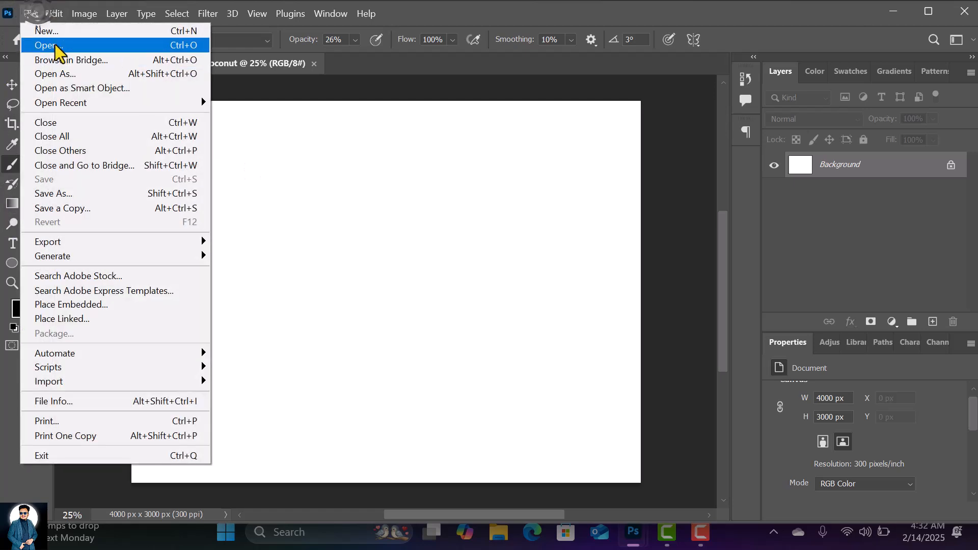
{"action": "left_click", "coordinate": [34, 45]}
{"action": "left_click", "coordinate": [967, 9]}
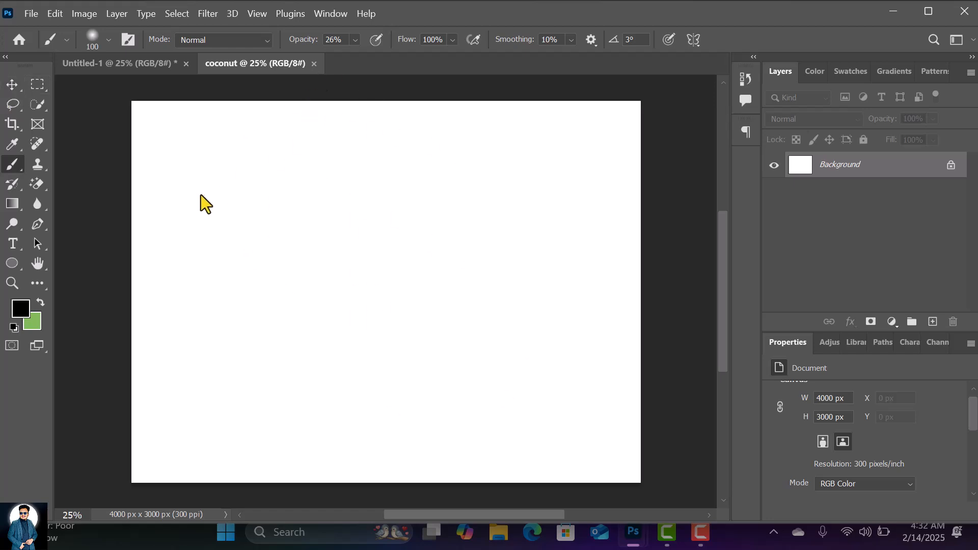
Place the 3d-render-wooden-table-looking-out-defocussed-room-interior image from the coco folder as an embedded object
{"action": "left_click", "coordinate": [30, 14]}
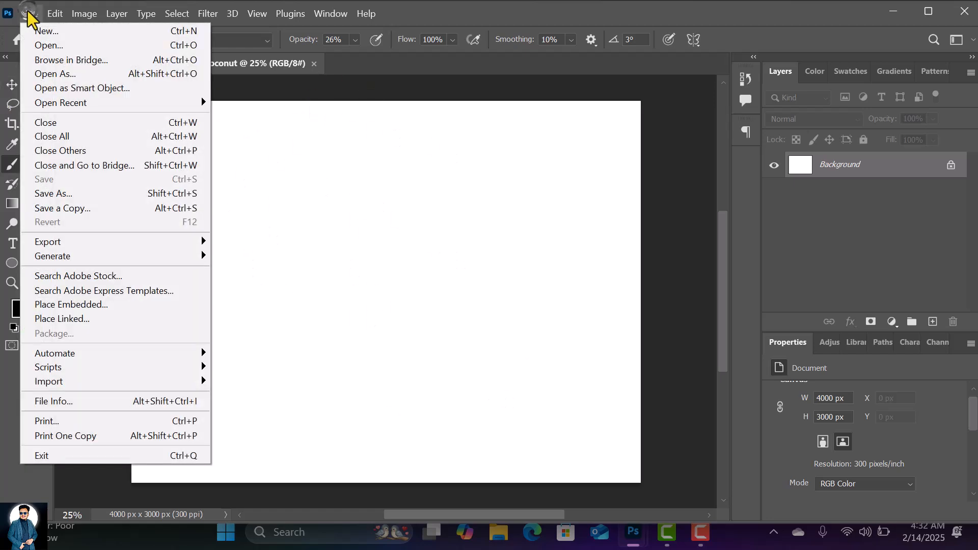
{"action": "left_click", "coordinate": [126, 306]}
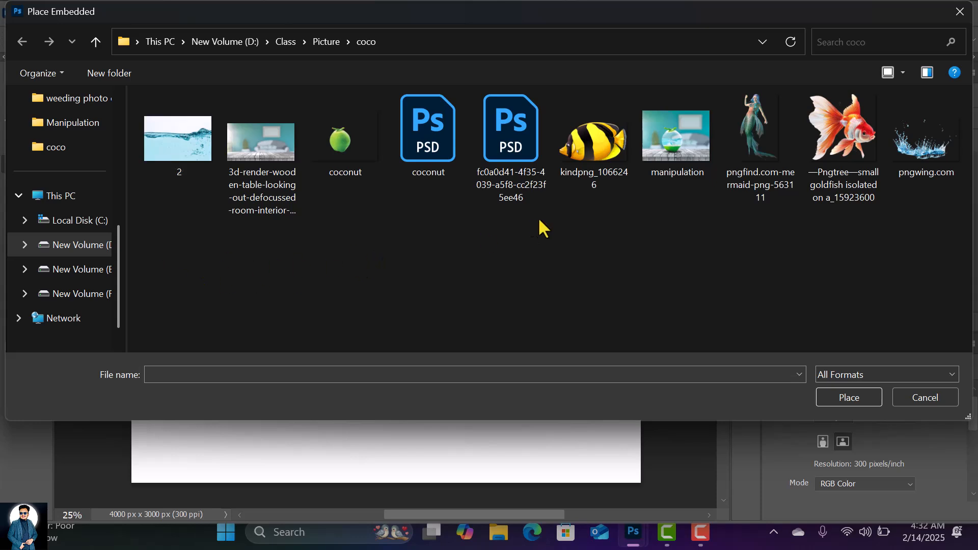
{"action": "left_click", "coordinate": [256, 151]}
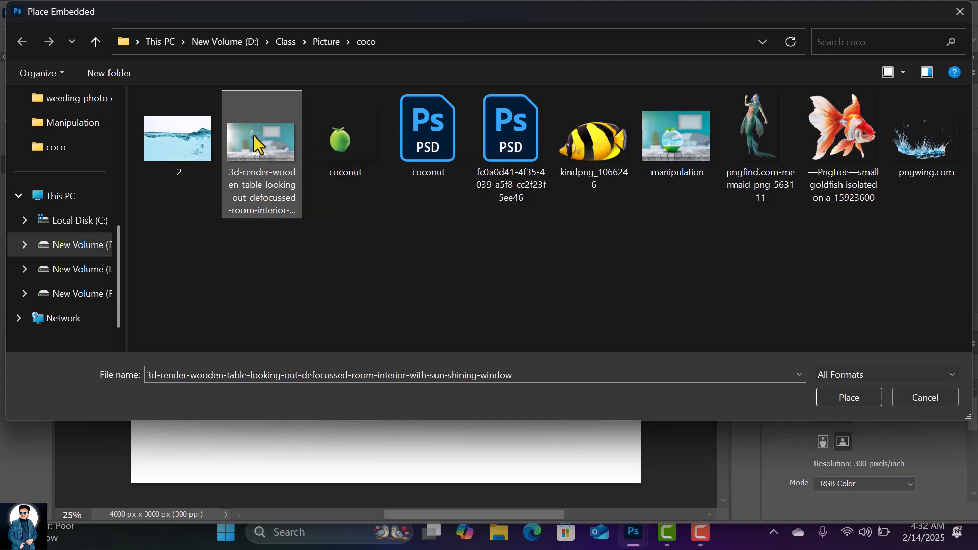
{"action": "double_click", "coordinate": [254, 135]}
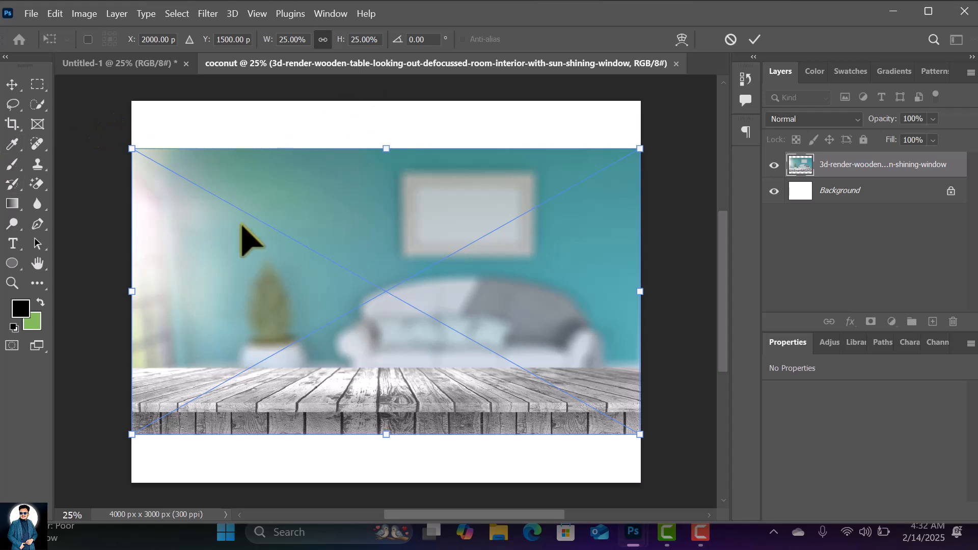
Scale the placed room image to about 36.9% and position it so it covers the whole canvas with the table along the lower edge
{"action": "key", "text": "ctrl+minus"}
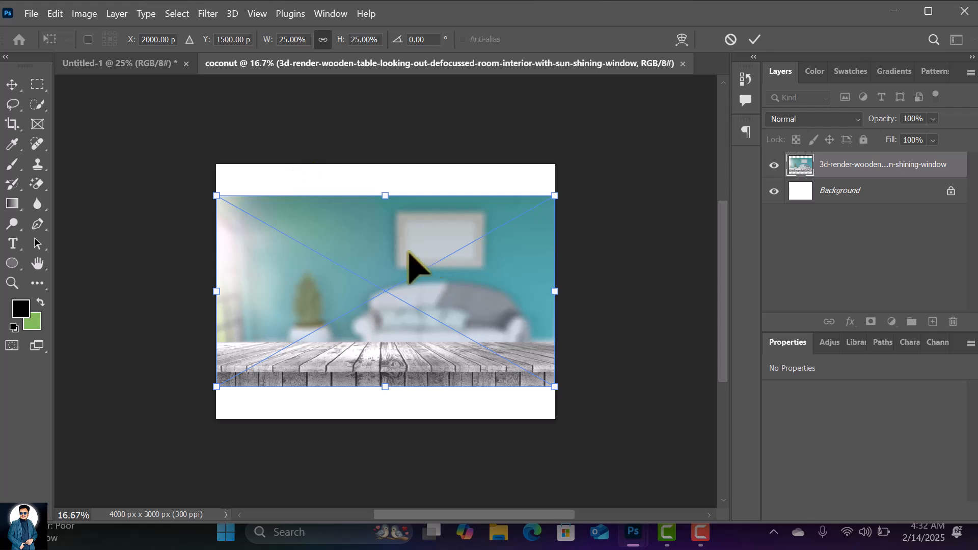
{"action": "left_click_drag", "start_coordinate": [555, 196], "coordinate": [648, 137]}
{"action": "left_click_drag", "start_coordinate": [587, 246], "coordinate": [552, 280]}
{"action": "left_click_drag", "start_coordinate": [620, 171], "coordinate": [640, 158]}
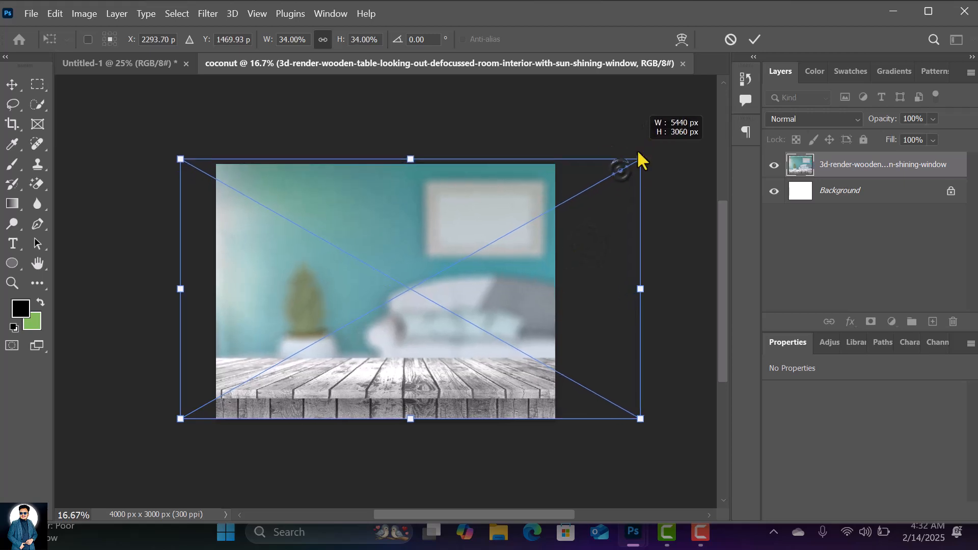
{"action": "left_click_drag", "start_coordinate": [584, 228], "coordinate": [563, 235]}
{"action": "left_click_drag", "start_coordinate": [616, 160], "coordinate": [657, 146]}
{"action": "mouse_move", "coordinate": [596, 234]}
{"action": "left_mouse_down"}
{"action": "mouse_move", "coordinate": [581, 240]}
{"action": "mouse_move", "coordinate": [587, 225]}
{"action": "left_mouse_up"}
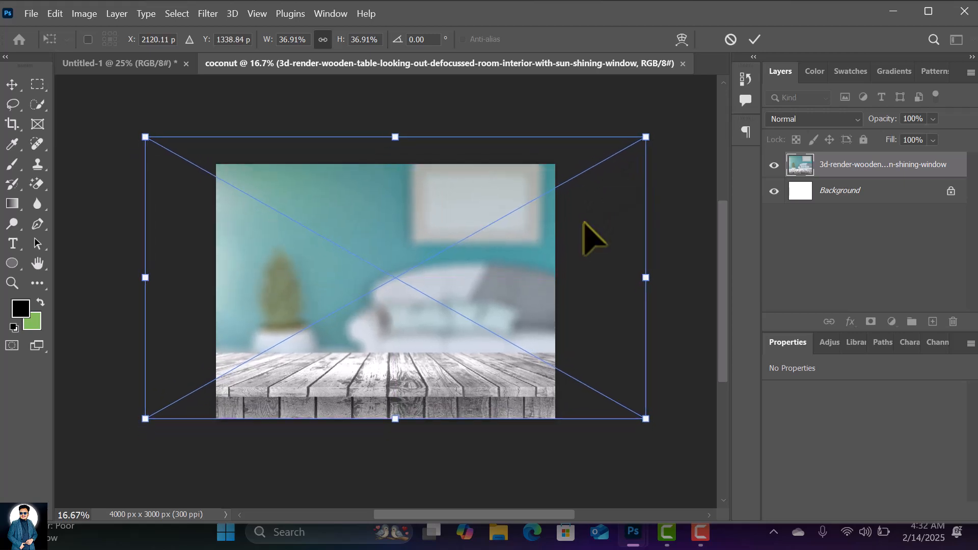
{"action": "key", "text": "b"}
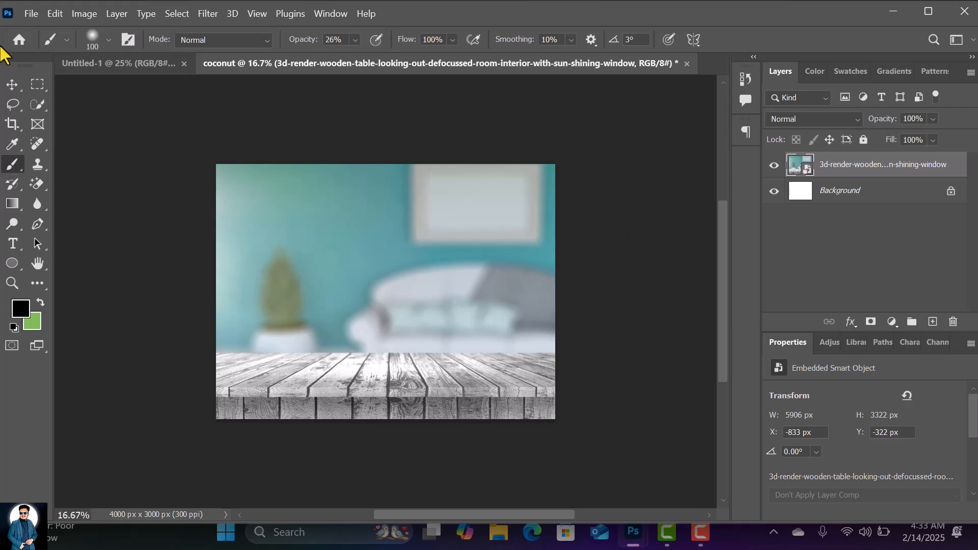
Place the coconut picture (not the PSD) as an embedded object and enlarge it to about 106.5%
{"action": "left_click", "coordinate": [31, 14]}
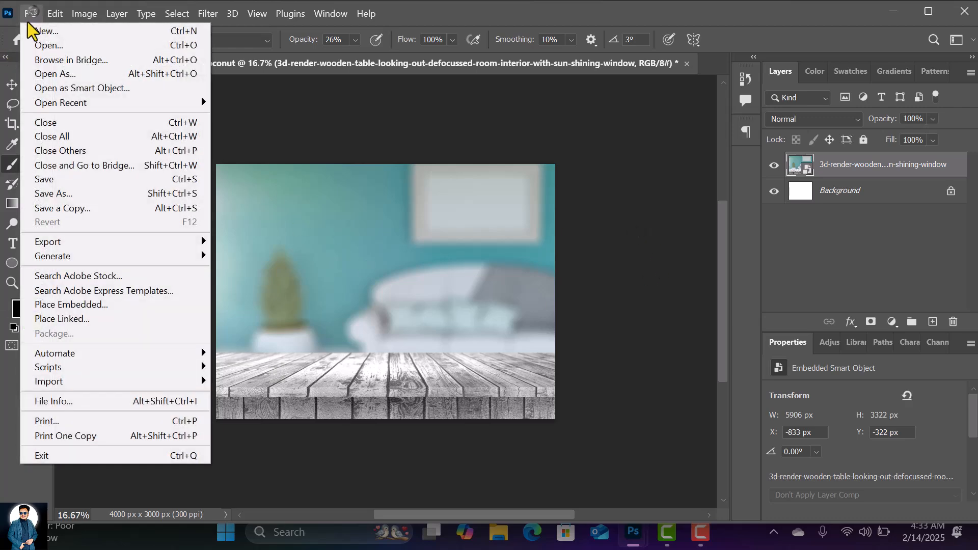
{"action": "left_click", "coordinate": [97, 306]}
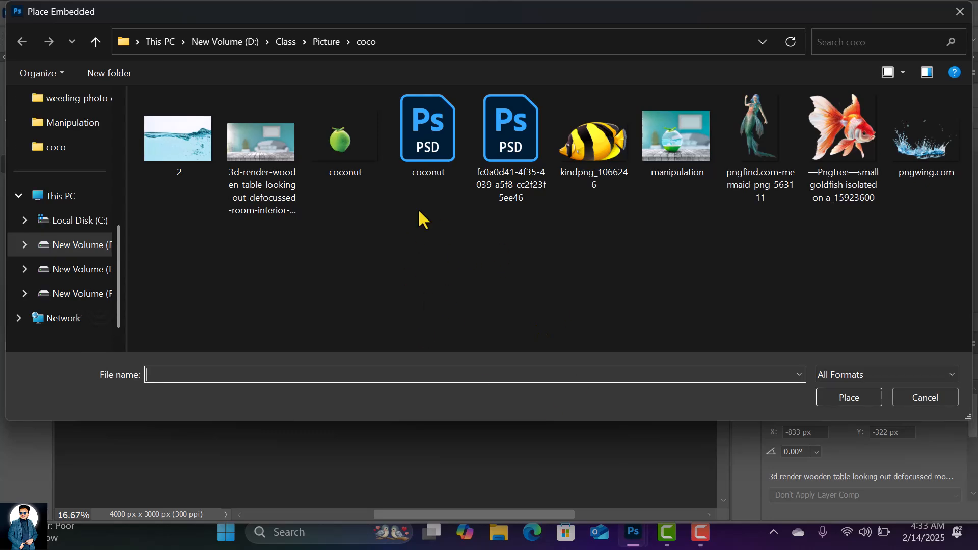
{"action": "left_click", "coordinate": [349, 145]}
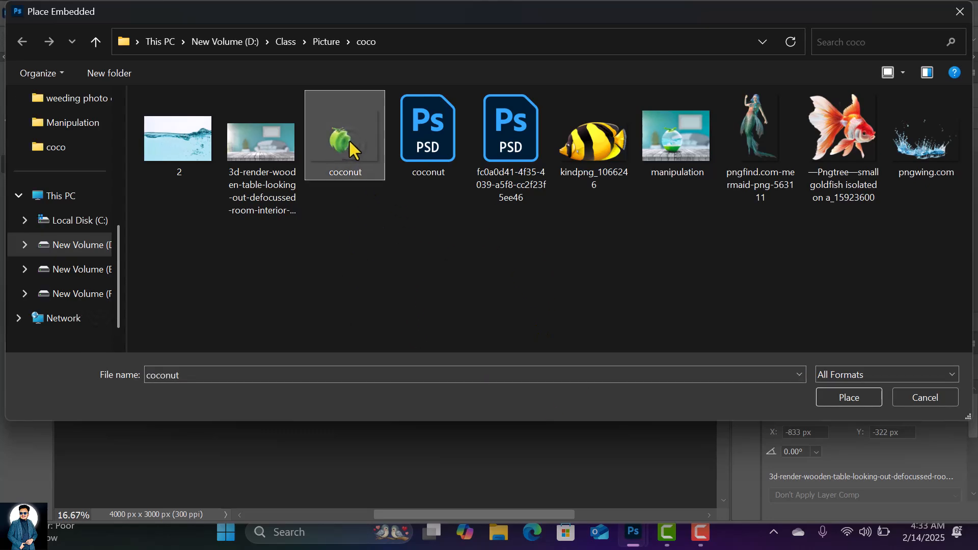
{"action": "double_click", "coordinate": [349, 147]}
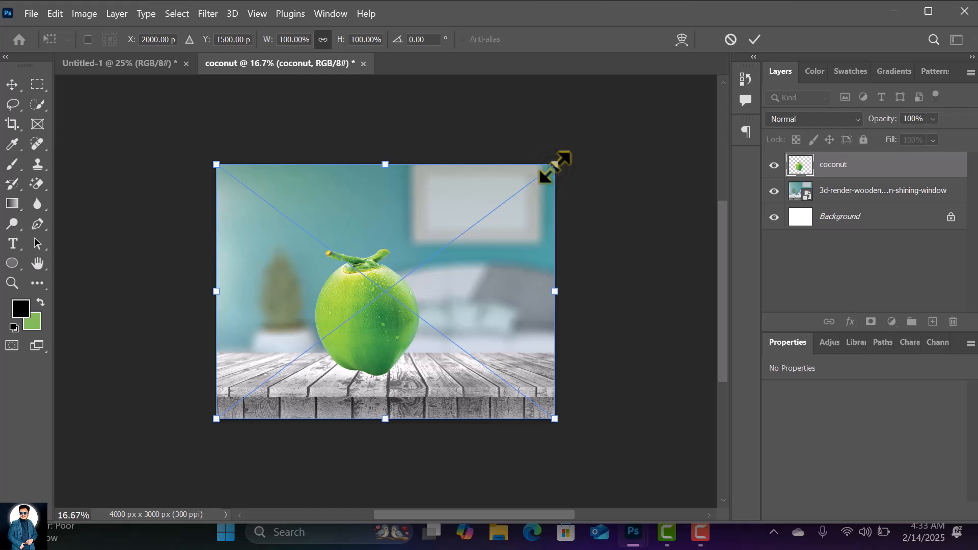
{"action": "left_click_drag", "start_coordinate": [554, 164], "coordinate": [576, 147]}
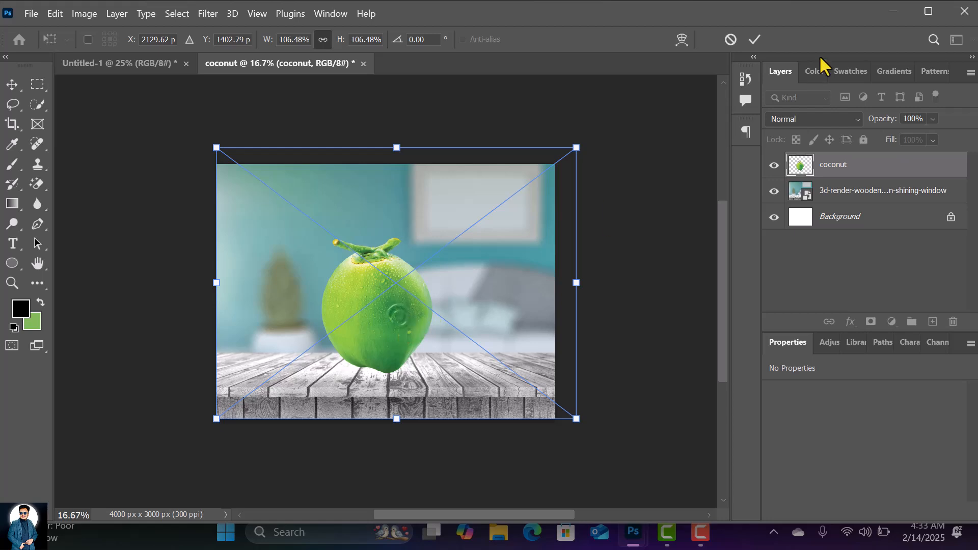
{"action": "left_click", "coordinate": [756, 40]}
{"action": "key", "text": "b"}
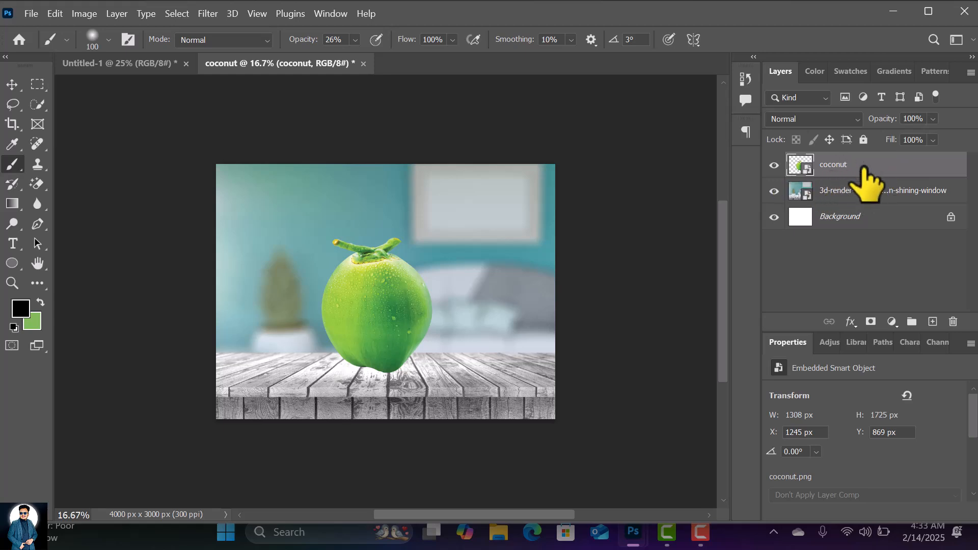
Center the coconut layer horizontally on the Background layer
{"action": "left_click", "coordinate": [871, 220]}
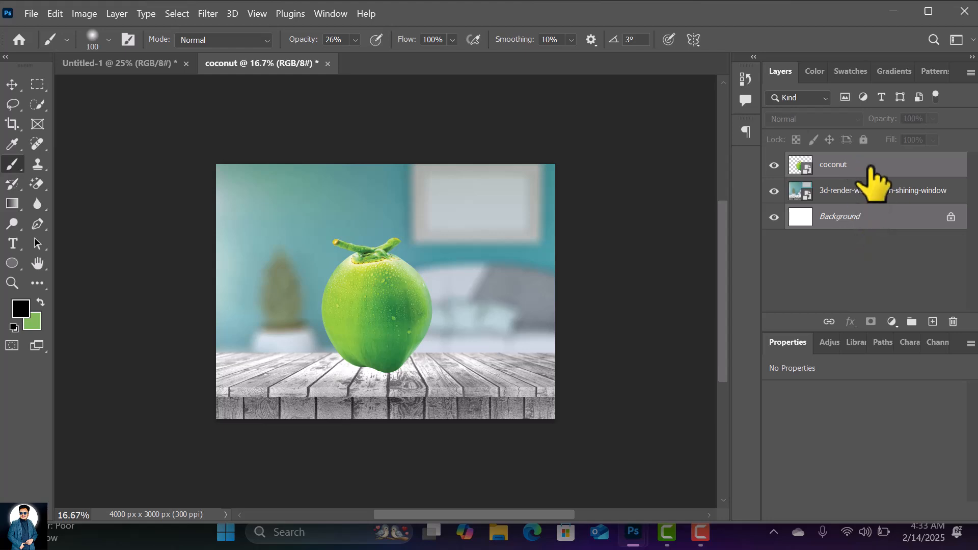
{"action": "left_click", "coordinate": [12, 85]}
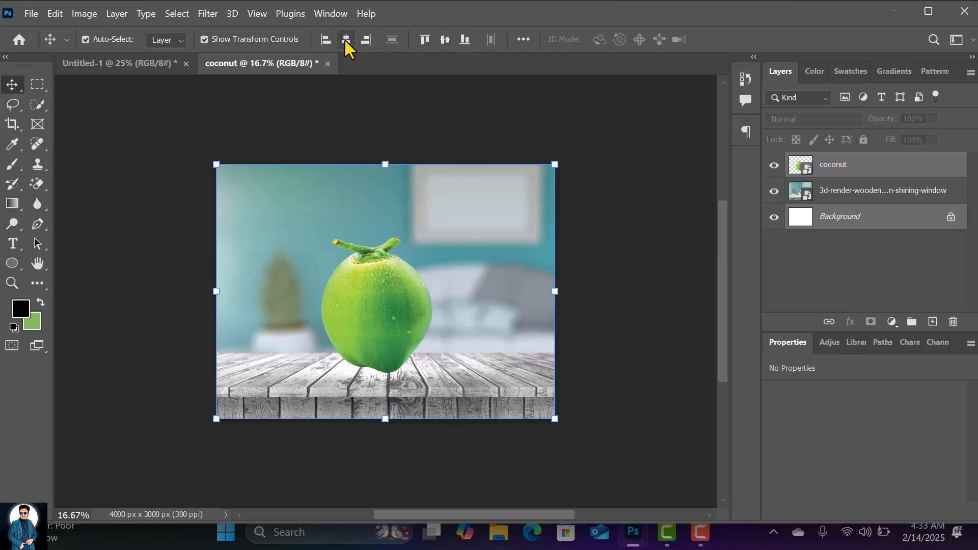
{"action": "left_click", "coordinate": [346, 40]}
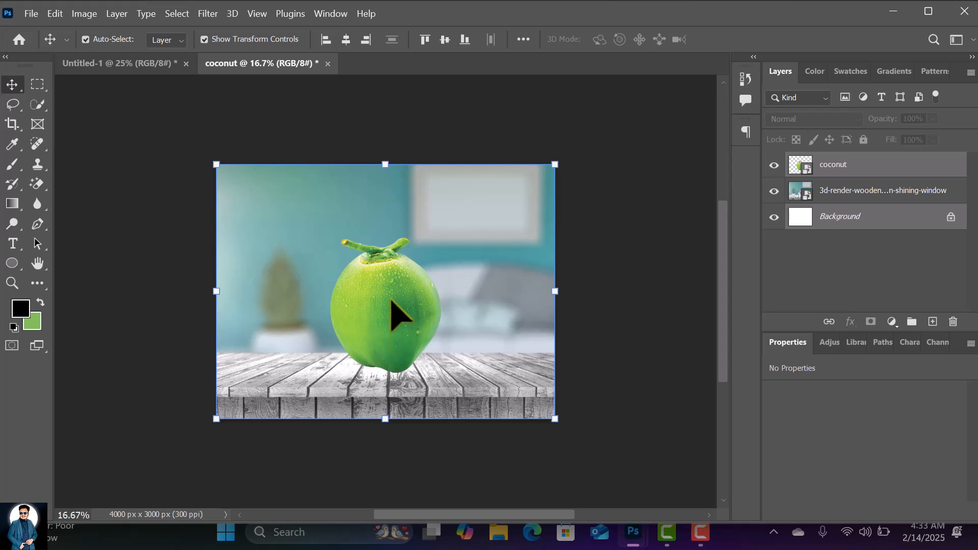
Nudge the coconut layer alone slightly upward to a Y position of about 850 px
{"action": "left_click", "coordinate": [861, 166]}
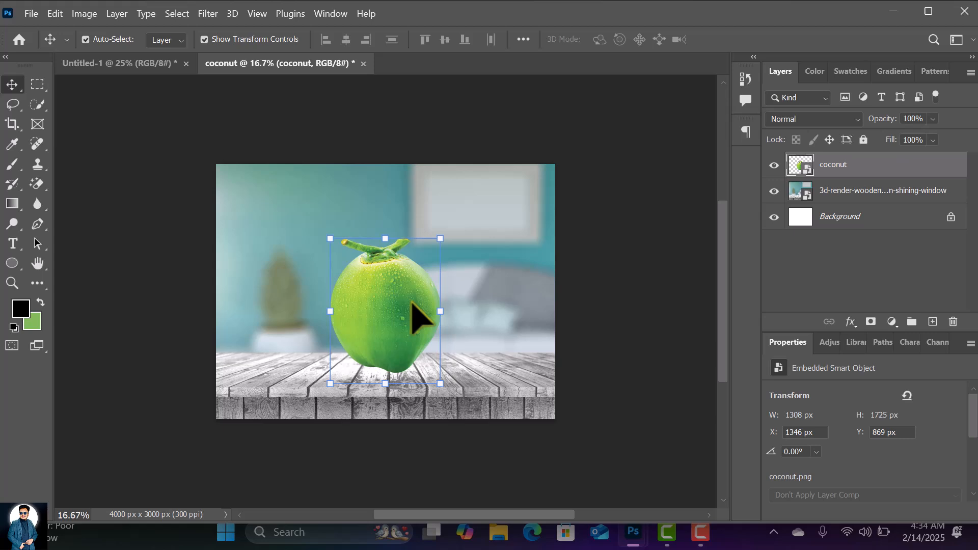
{"action": "key", "text": "Up"}
{"action": "key", "text": "Up"}
{"action": "key", "text": "Up"}
{"action": "key", "text": "Up"}
{"action": "key", "text": "Up"}
{"action": "key", "text": "Up"}
{"action": "key", "text": "Up"}
{"action": "key", "text": "Up"}
{"action": "key", "text": "Up"}
{"action": "key", "text": "Up"}
{"action": "key", "text": "Up"}
{"action": "key", "text": "Up"}
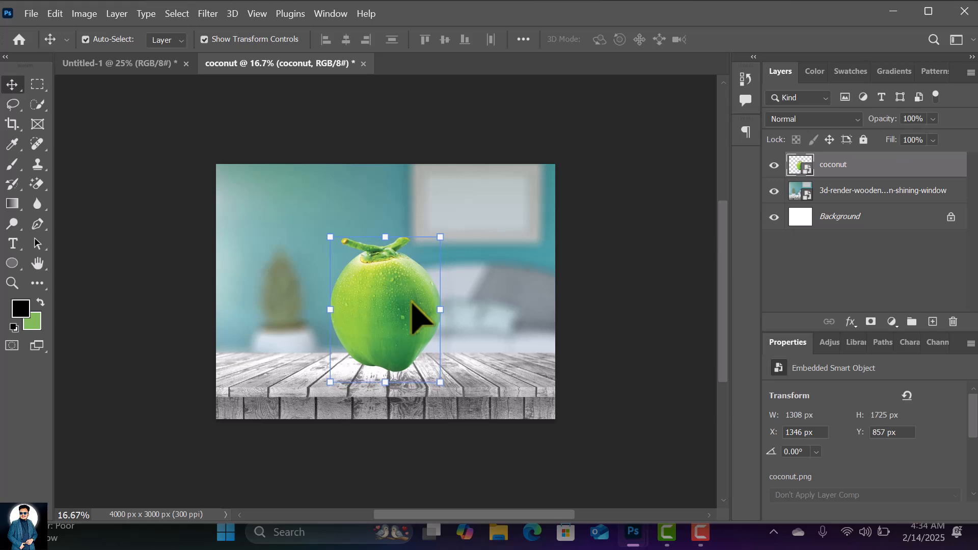
{"action": "key", "text": "Up"}
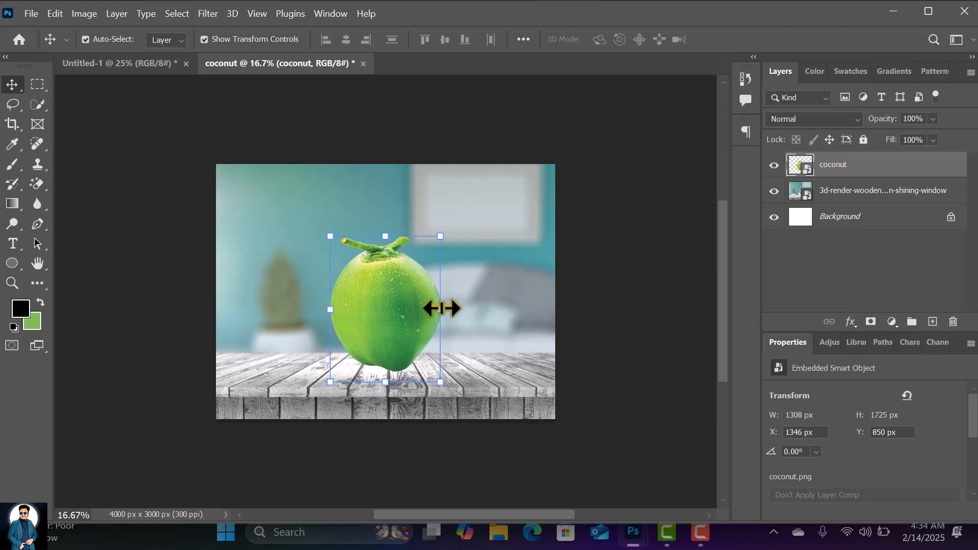
Stretch the coconut's width to about 109.5% with Free Transform and nudge it left to a layer X position of about 1351 px
{"action": "key", "text": "ctrl+t"}
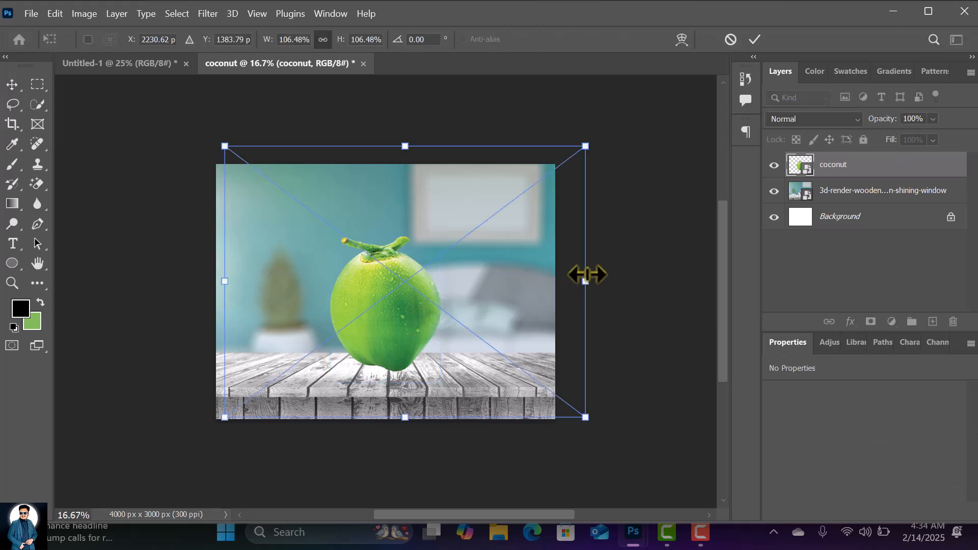
{"action": "left_click_drag", "start_coordinate": [589, 279], "coordinate": [597, 280]}
{"action": "key", "text": "Left"}
{"action": "key", "text": "Left"}
{"action": "key", "text": "Left"}
{"action": "key", "text": "Left"}
{"action": "key", "text": "Left"}
{"action": "key", "text": "Left"}
{"action": "key", "text": "Left"}
{"action": "key", "text": "Left"}
{"action": "key", "text": "Left"}
{"action": "key", "text": "Left"}
{"action": "key", "text": "Left"}
{"action": "key", "text": "Left"}
{"action": "key", "text": "Left"}
{"action": "key", "text": "Left"}
{"action": "key", "text": "Left"}
{"action": "key", "text": "Left"}
{"action": "key", "text": "Left"}
{"action": "key", "text": "Left"}
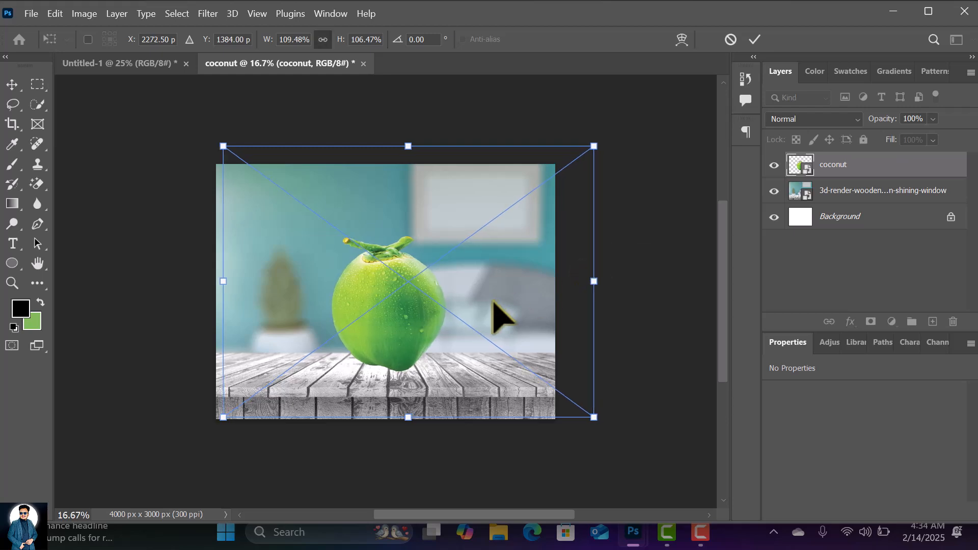
{"action": "key", "text": "Left"}
{"action": "key", "text": "Left"}
{"action": "key", "text": "Left"}
{"action": "key", "text": "Left"}
{"action": "key", "text": "Left"}
{"action": "key", "text": "Left"}
{"action": "key", "text": "Left"}
{"action": "key", "text": "Left"}
{"action": "key", "text": "Left"}
{"action": "key", "text": "Left"}
{"action": "key", "text": "Left"}
{"action": "key", "text": "Left"}
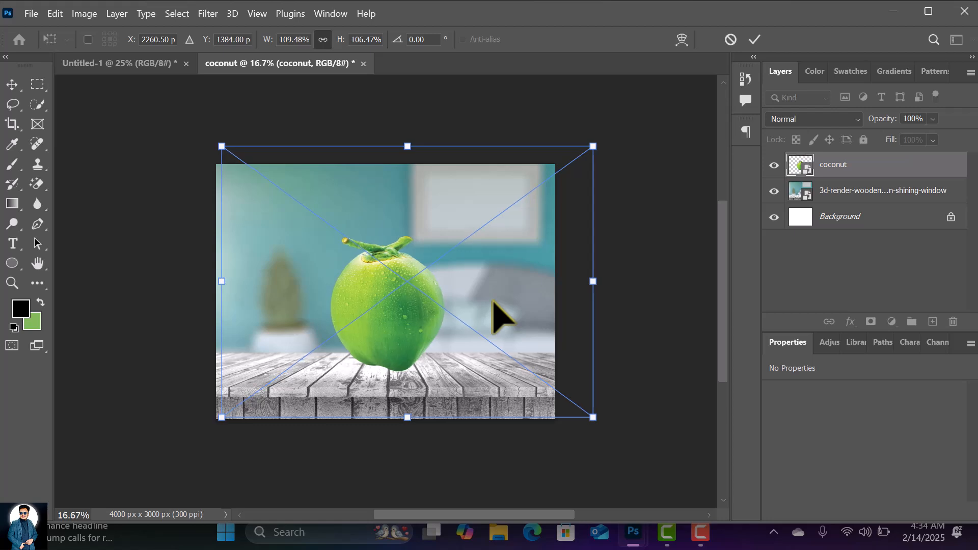
{"action": "key", "text": "Return"}
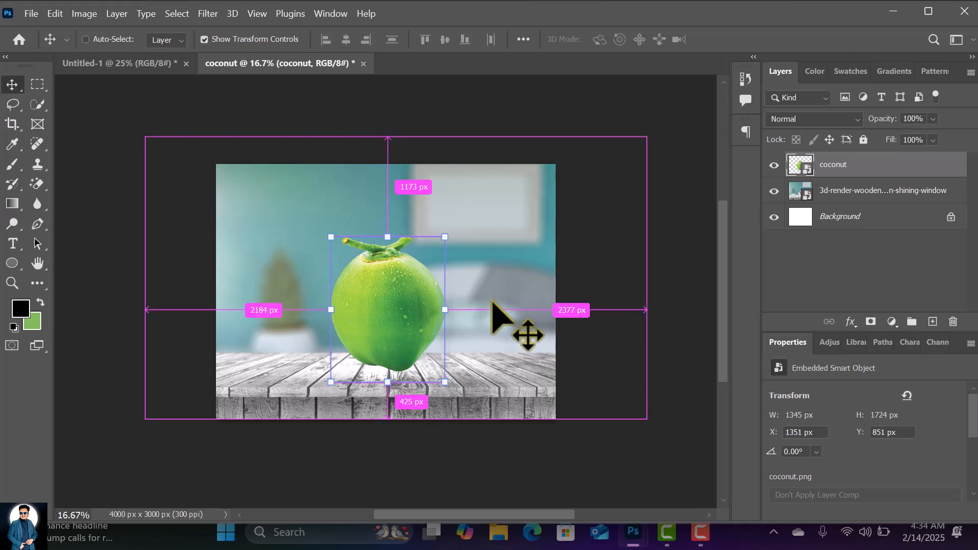
Add a new layer named "shadow" above the coconut layer and clip it to the coconut with a clipping mask
{"action": "key", "text": "ctrl+plus"}
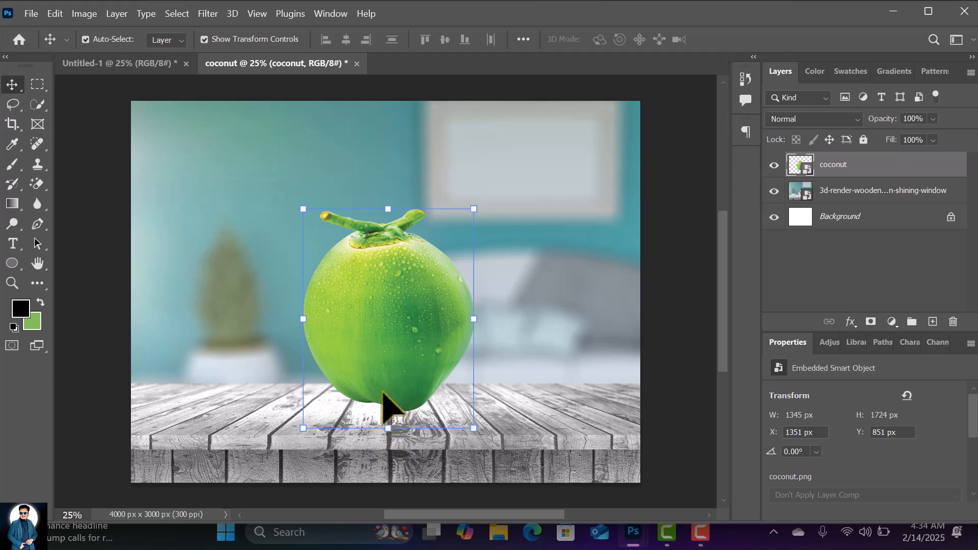
{"action": "left_click", "coordinate": [933, 322]}
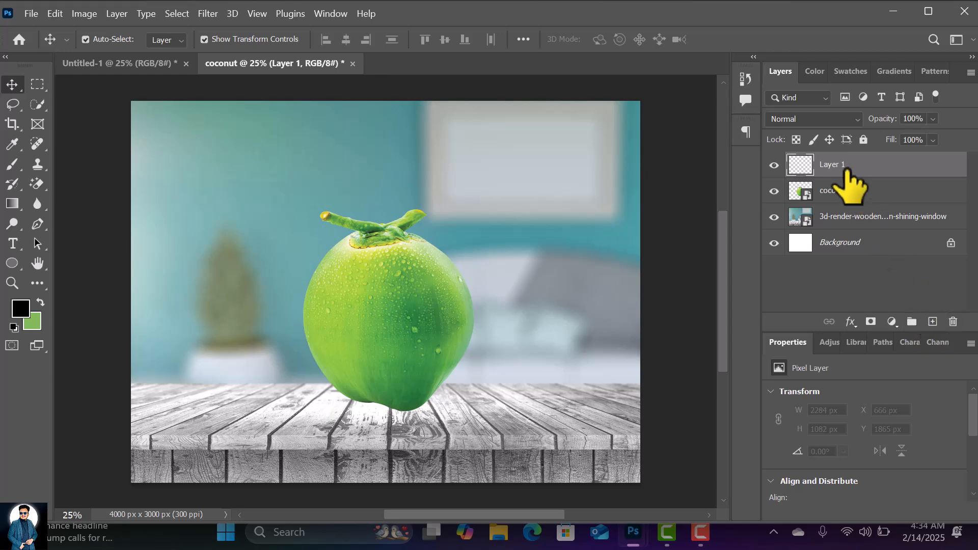
{"action": "double_click", "coordinate": [830, 164]}
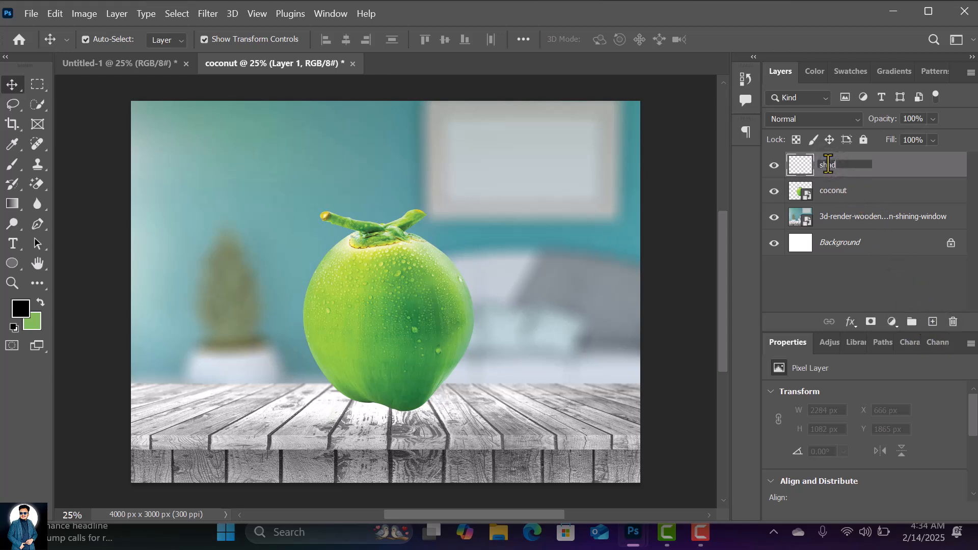
{"action": "left_click", "coordinate": [910, 164]}
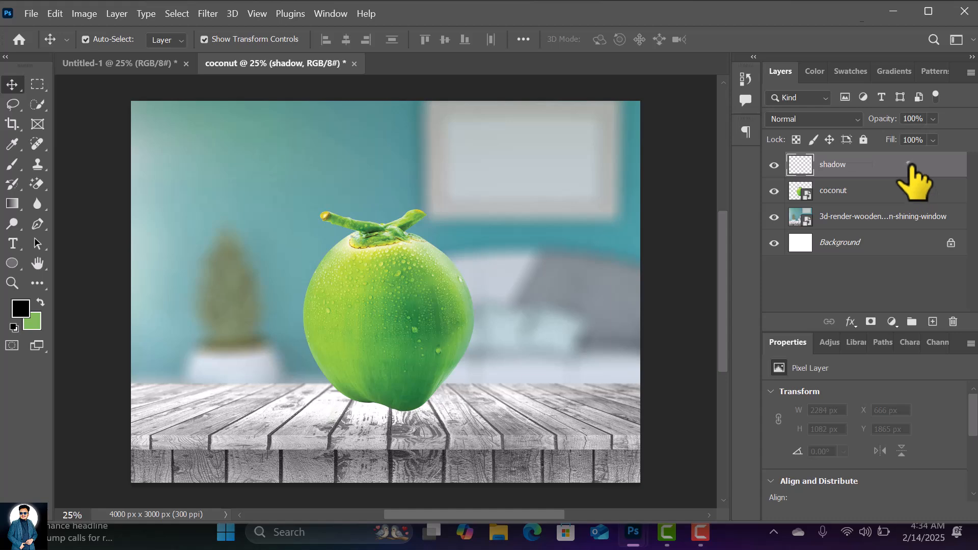
{"action": "right_click", "coordinate": [910, 166]}
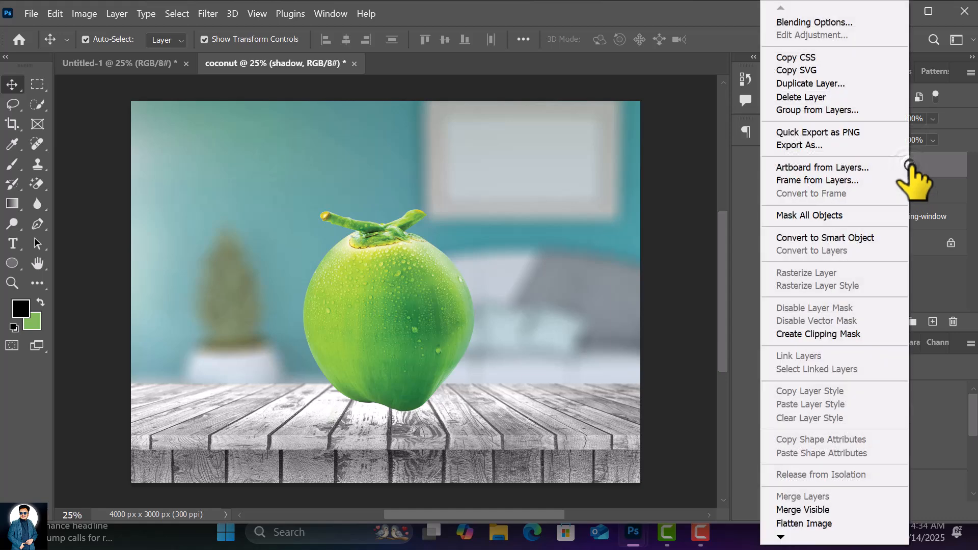
{"action": "left_click", "coordinate": [836, 335]}
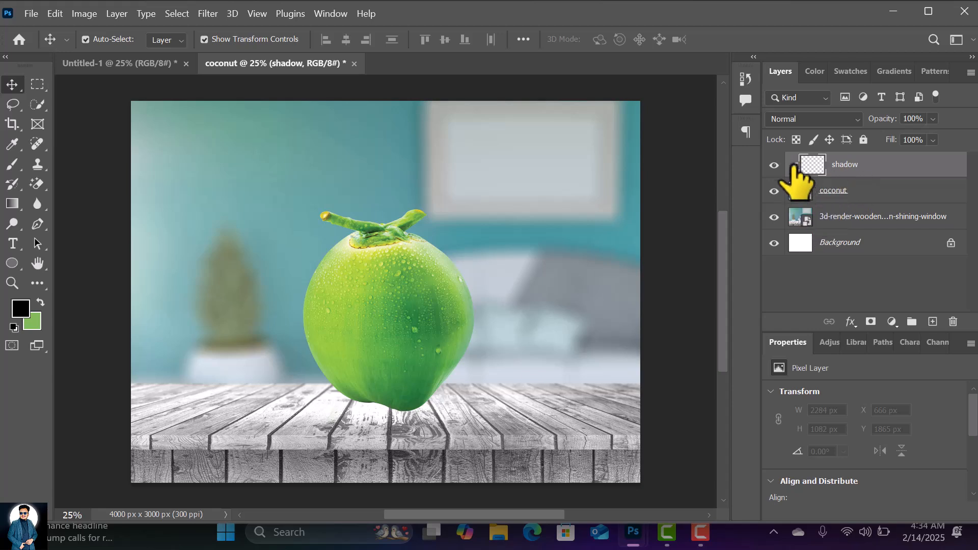
Paint black shading along the coconut's bottom edge on the shadow layer, using a soft 250 px brush at 26% opacity
{"action": "left_click", "coordinate": [13, 162]}
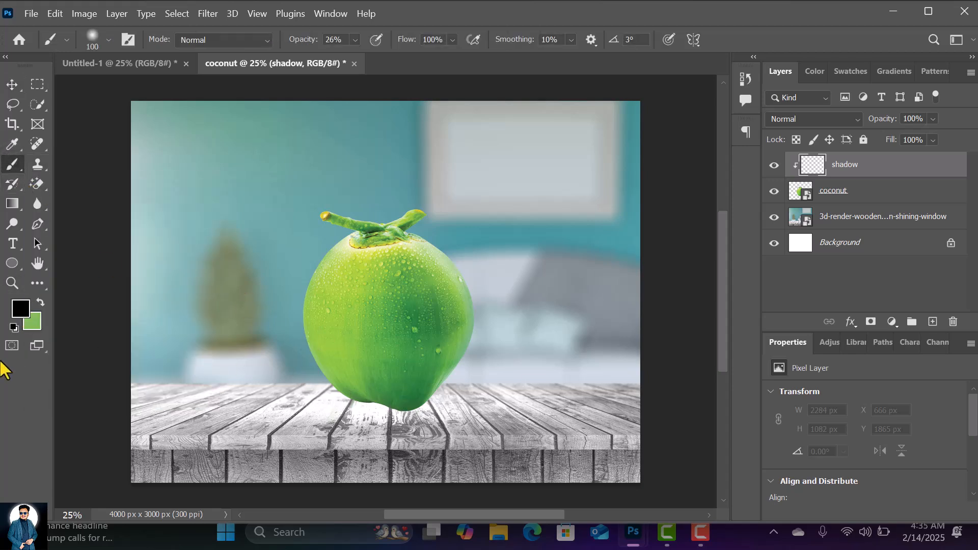
{"action": "left_click", "coordinate": [20, 311]}
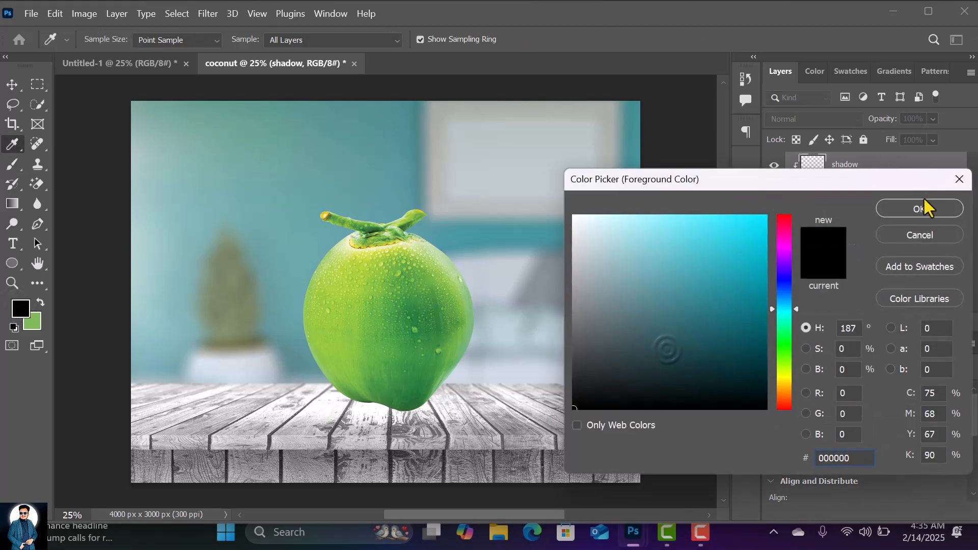
{"action": "left_click", "coordinate": [912, 209]}
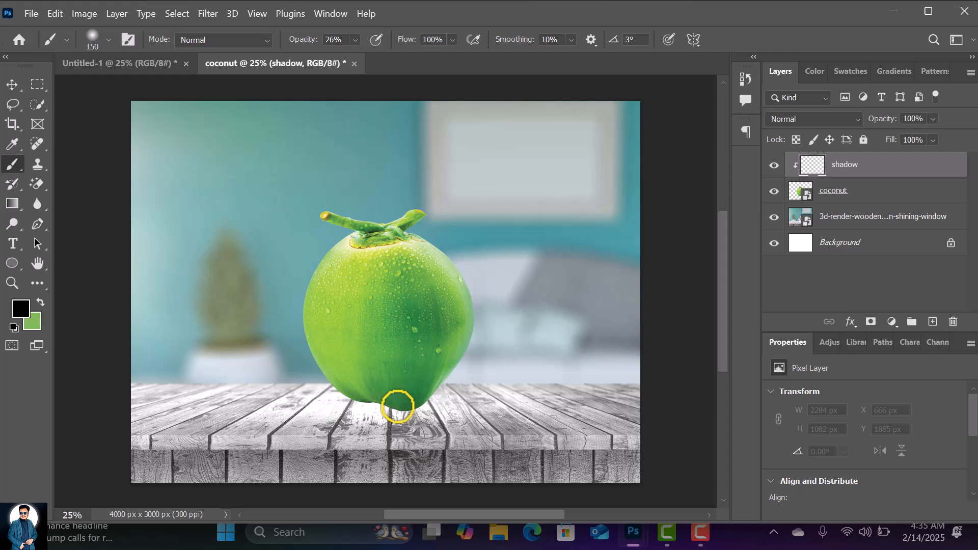
{"action": "key", "text": "bracketright"}
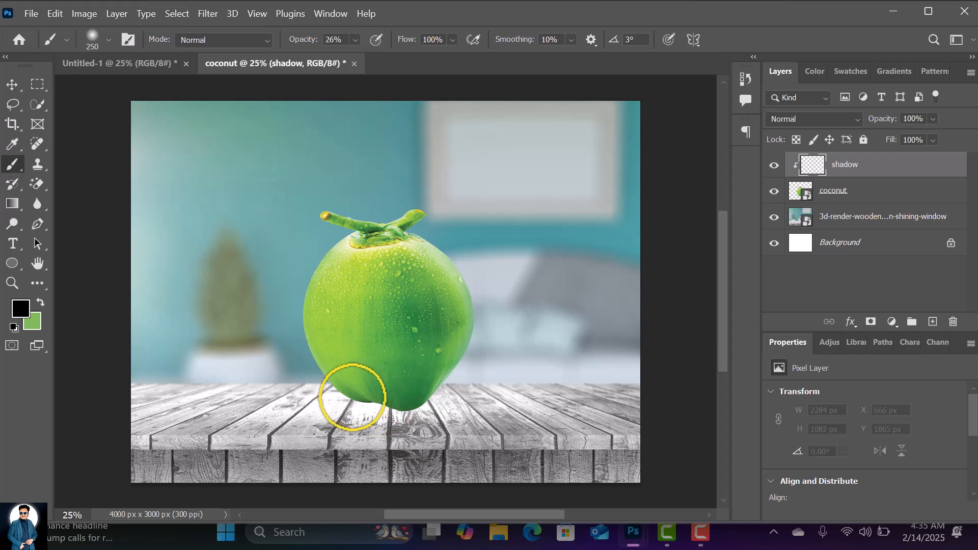
{"action": "mouse_move", "coordinate": [340, 412]}
{"action": "left_mouse_down"}
{"action": "mouse_move", "coordinate": [343, 400]}
{"action": "mouse_move", "coordinate": [452, 405]}
{"action": "mouse_move", "coordinate": [386, 428]}
{"action": "mouse_move", "coordinate": [385, 414]}
{"action": "left_mouse_up"}
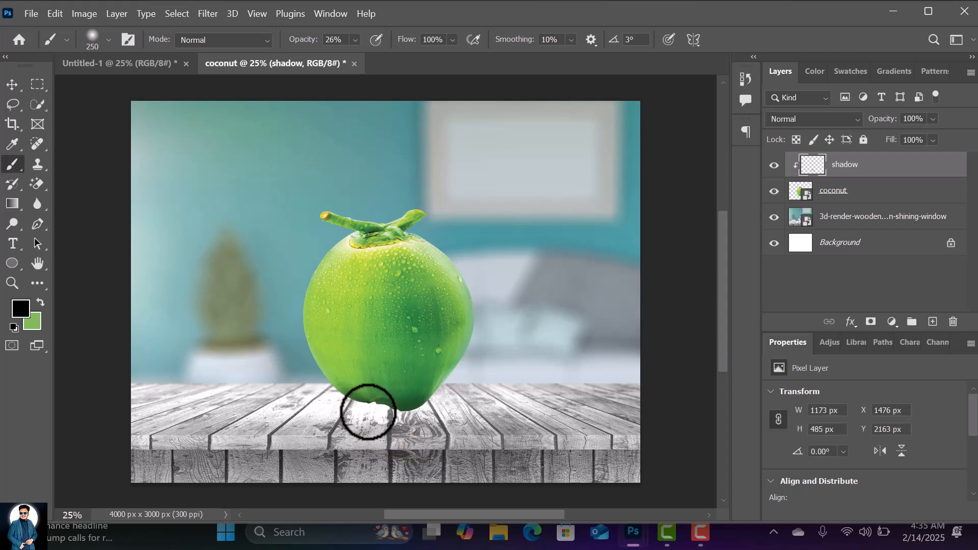
{"action": "mouse_move", "coordinate": [343, 405]}
{"action": "left_mouse_down"}
{"action": "mouse_move", "coordinate": [366, 416]}
{"action": "mouse_move", "coordinate": [428, 413]}
{"action": "mouse_move", "coordinate": [380, 418]}
{"action": "left_mouse_up"}
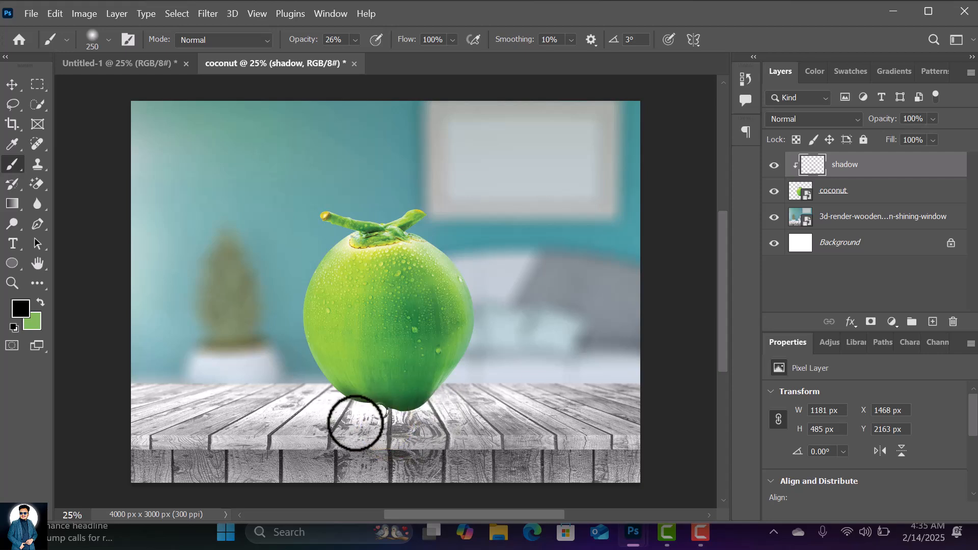
Lower the brush opacity to 12% and extend the shading softly along the coconut's lower sides and base
{"action": "left_click_drag", "start_coordinate": [305, 41], "coordinate": [271, 44]}
{"action": "mouse_move", "coordinate": [329, 394]}
{"action": "left_mouse_down"}
{"action": "mouse_move", "coordinate": [374, 399]}
{"action": "mouse_move", "coordinate": [357, 390]}
{"action": "mouse_move", "coordinate": [463, 393]}
{"action": "mouse_move", "coordinate": [436, 391]}
{"action": "mouse_move", "coordinate": [467, 377]}
{"action": "mouse_move", "coordinate": [414, 411]}
{"action": "mouse_move", "coordinate": [356, 415]}
{"action": "mouse_move", "coordinate": [332, 390]}
{"action": "mouse_move", "coordinate": [413, 395]}
{"action": "mouse_move", "coordinate": [447, 372]}
{"action": "mouse_move", "coordinate": [446, 387]}
{"action": "mouse_move", "coordinate": [454, 382]}
{"action": "mouse_move", "coordinate": [464, 364]}
{"action": "left_mouse_up"}
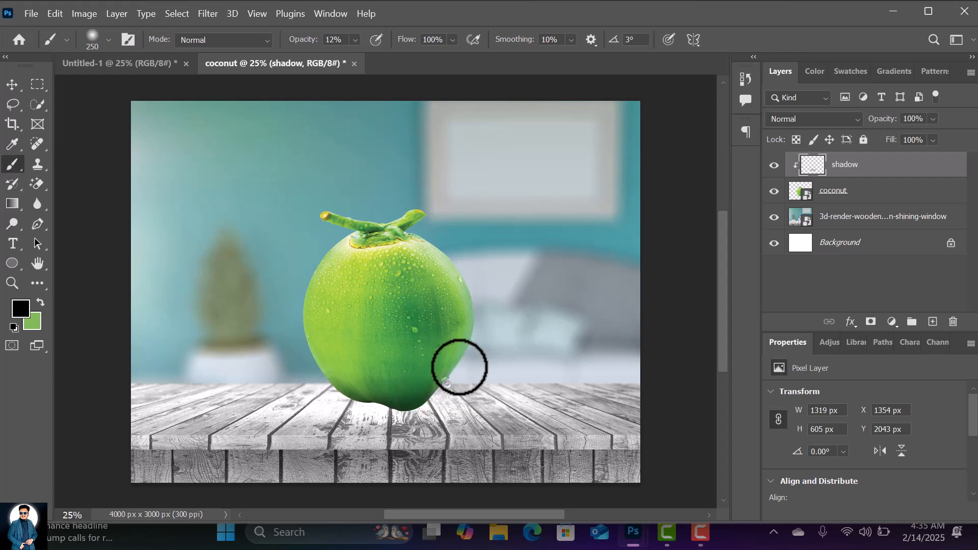
{"action": "mouse_move", "coordinate": [365, 393]}
{"action": "left_mouse_down"}
{"action": "mouse_move", "coordinate": [343, 422]}
{"action": "mouse_move", "coordinate": [365, 398]}
{"action": "left_mouse_up"}
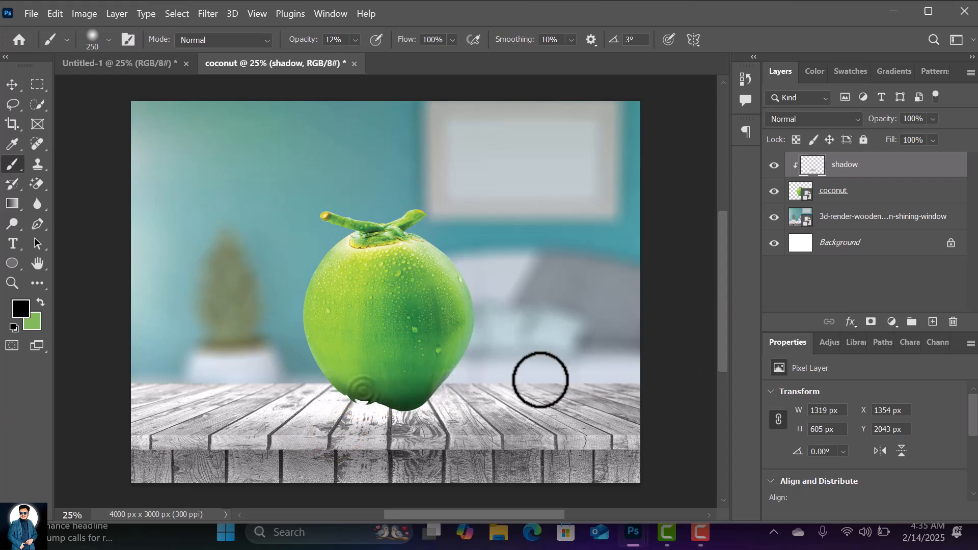
{"action": "left_click_drag", "start_coordinate": [405, 396], "coordinate": [434, 396]}
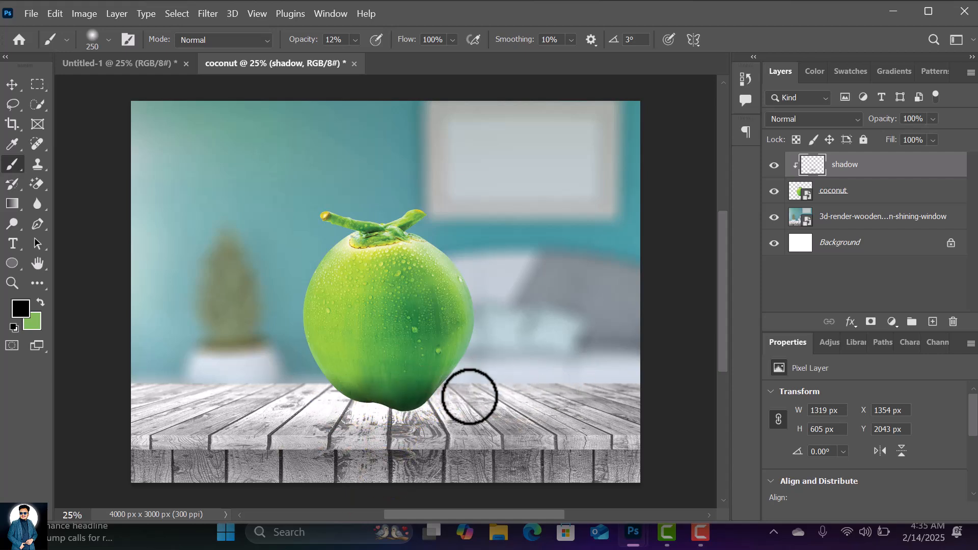
{"action": "left_click", "coordinate": [444, 385]}
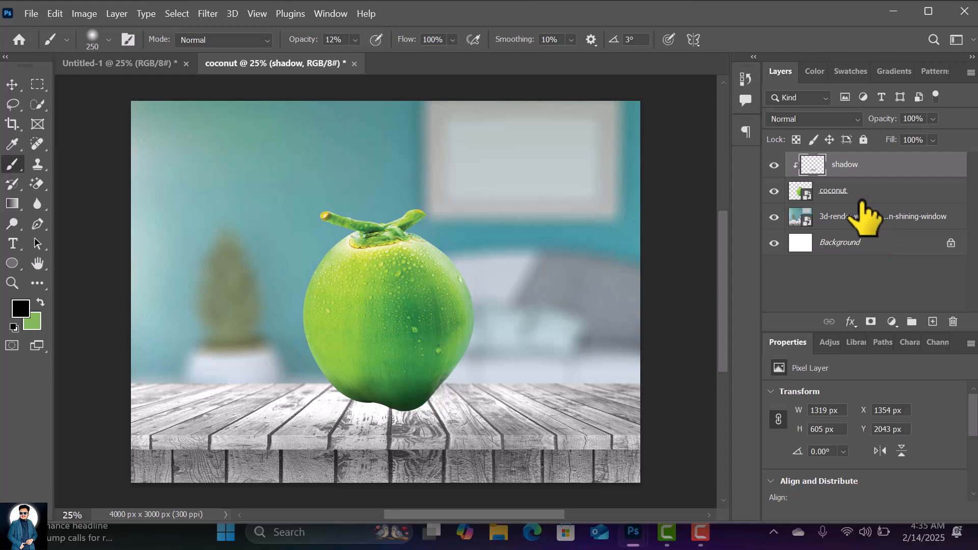
Rename the wooden table image layer to "background 2" and add a new layer named "down shadow" directly above it
{"action": "left_click", "coordinate": [856, 218]}
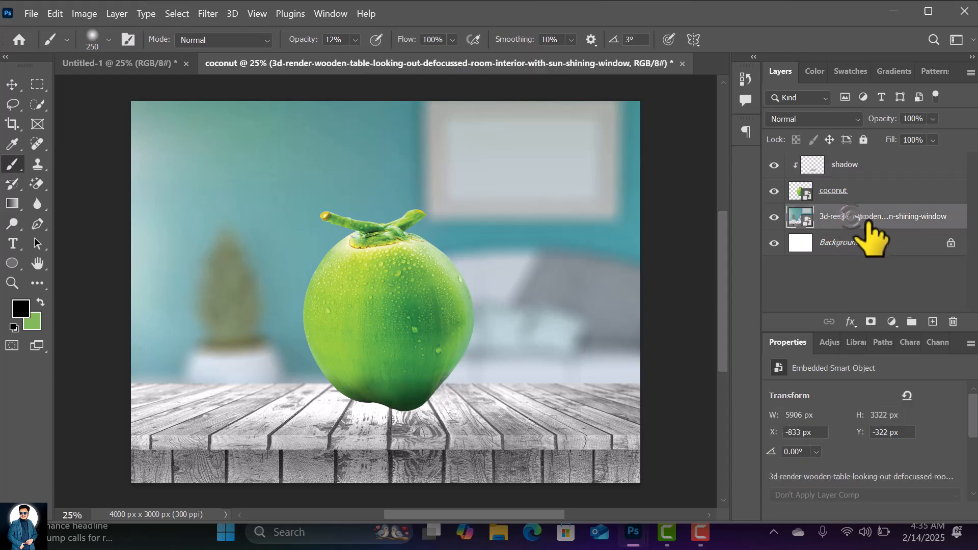
{"action": "double_click", "coordinate": [867, 218]}
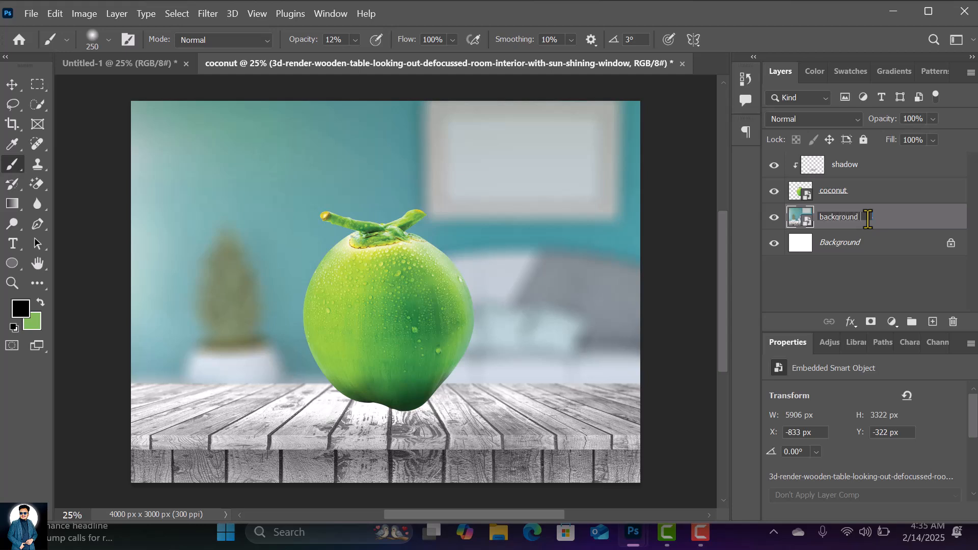
{"action": "key", "text": "Return"}
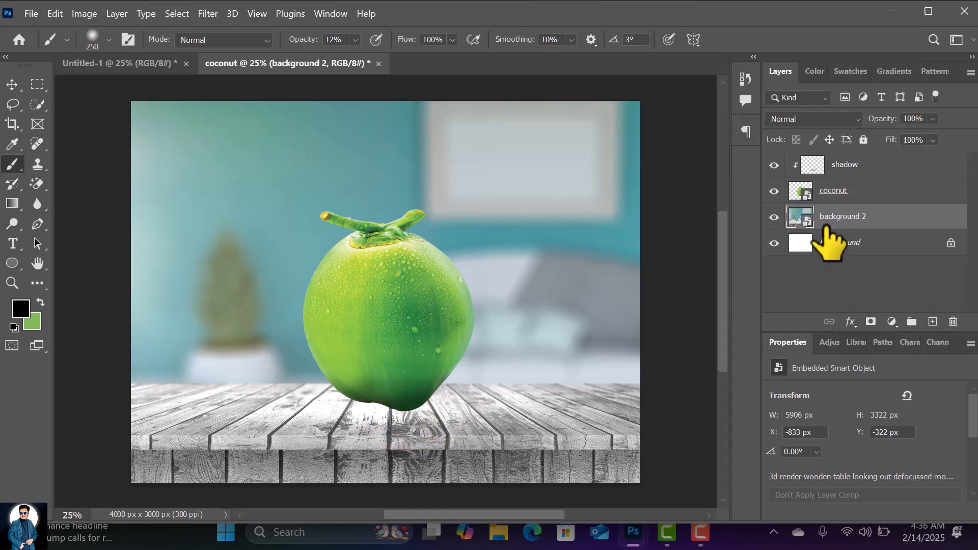
{"action": "left_click", "coordinate": [932, 322]}
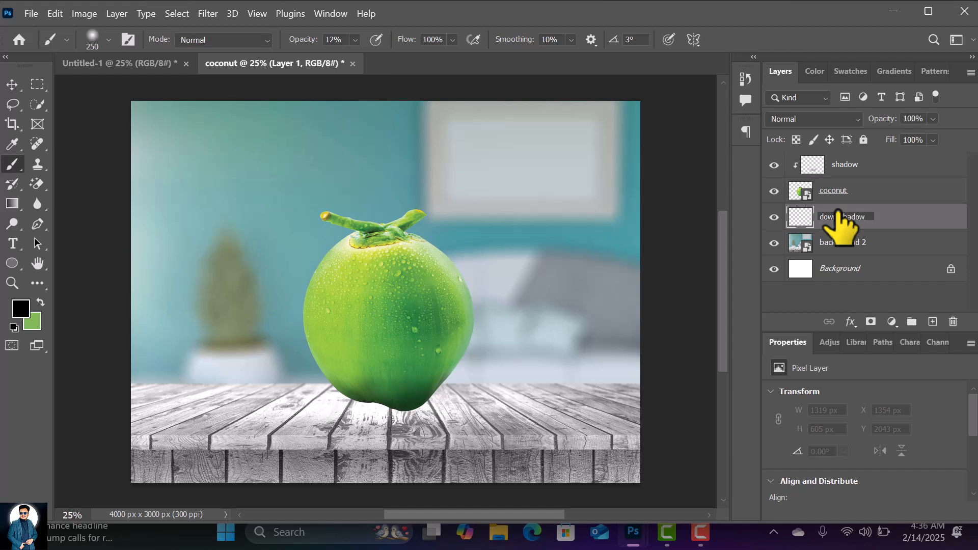
{"action": "key", "text": "Return"}
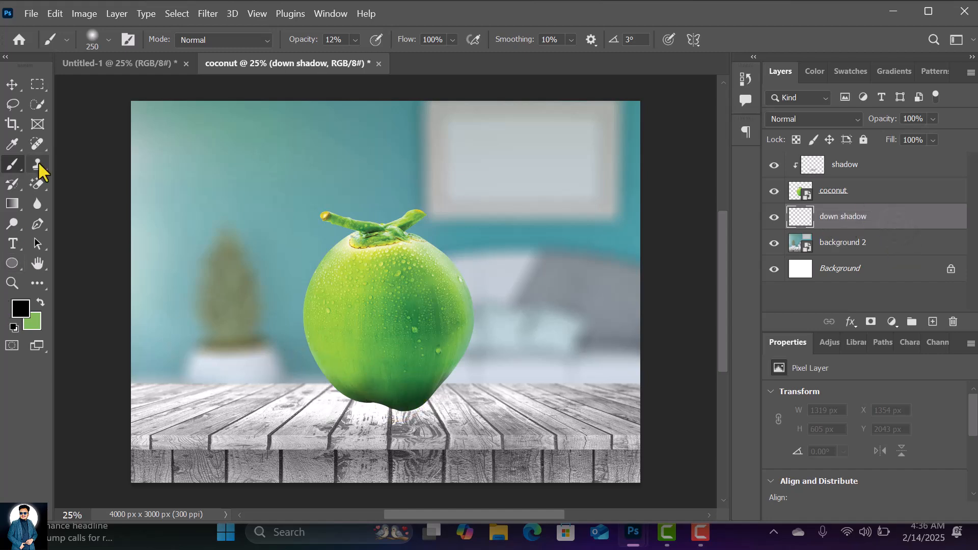
Paint a dark contact shadow under the coconut's base on the down shadow layer, using a 100 px black brush at 100% opacity
{"action": "left_click_drag", "start_coordinate": [300, 39], "coordinate": [552, 101]}
{"action": "key", "text": "bracketleft"}
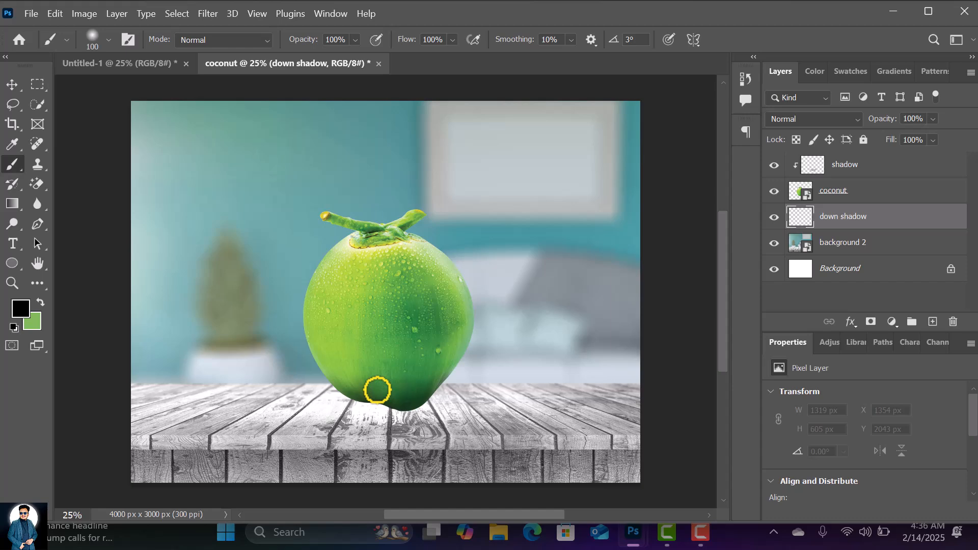
{"action": "scroll", "coordinate": [378, 391], "scroll_direction": "up", "scroll_amount": 2}
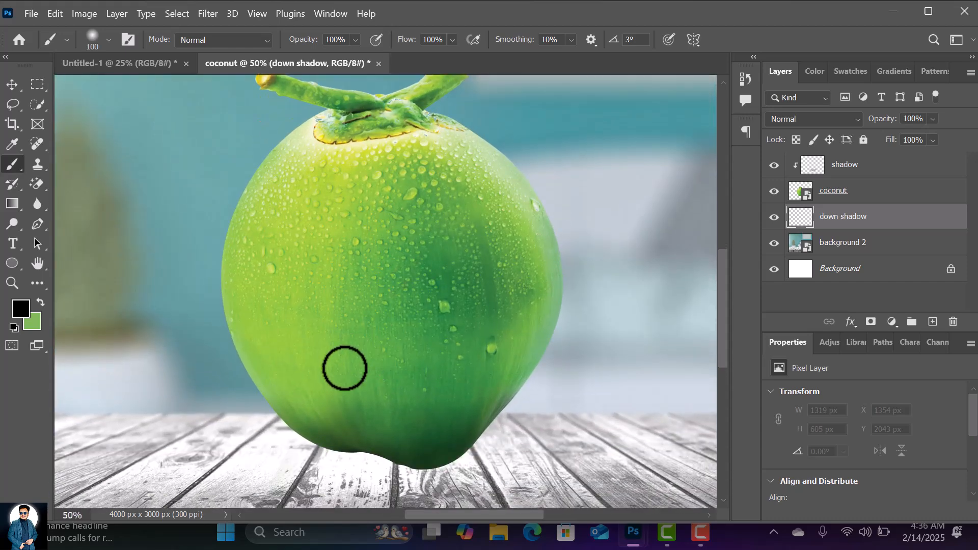
{"action": "scroll", "coordinate": [345, 368], "scroll_direction": "down", "scroll_amount": 3}
{"action": "left_click", "coordinate": [324, 368]}
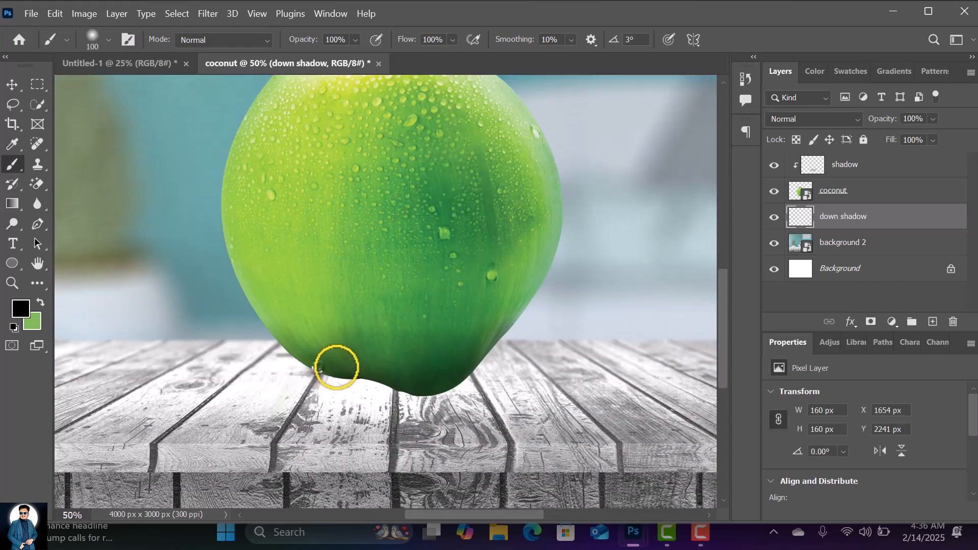
{"action": "mouse_move", "coordinate": [332, 372]}
{"action": "left_mouse_down"}
{"action": "mouse_move", "coordinate": [417, 388]}
{"action": "mouse_move", "coordinate": [455, 380]}
{"action": "mouse_move", "coordinate": [466, 364]}
{"action": "mouse_move", "coordinate": [413, 383]}
{"action": "mouse_move", "coordinate": [340, 372]}
{"action": "mouse_move", "coordinate": [313, 357]}
{"action": "mouse_move", "coordinate": [431, 387]}
{"action": "mouse_move", "coordinate": [453, 375]}
{"action": "mouse_move", "coordinate": [433, 386]}
{"action": "mouse_move", "coordinate": [366, 365]}
{"action": "mouse_move", "coordinate": [456, 376]}
{"action": "mouse_move", "coordinate": [466, 364]}
{"action": "mouse_move", "coordinate": [321, 363]}
{"action": "left_mouse_up"}
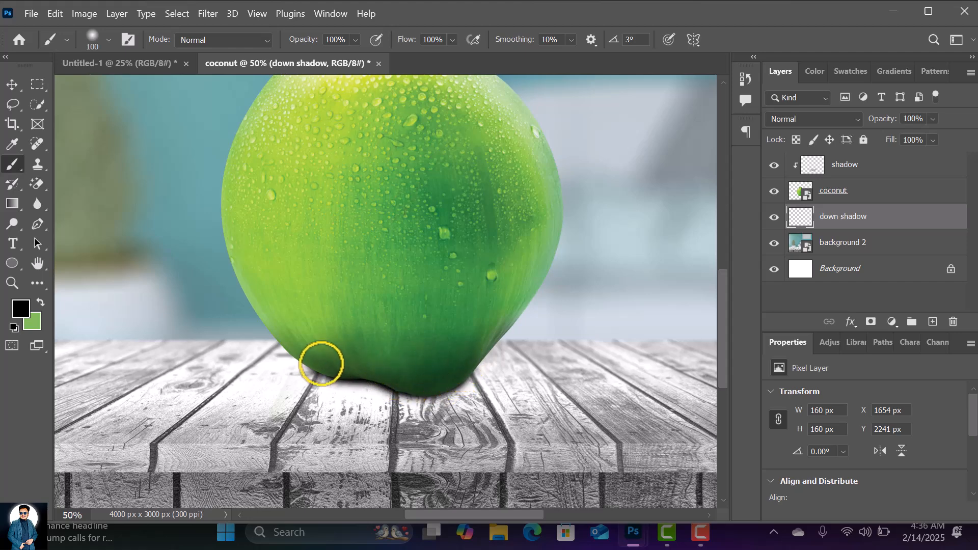
Spread a fainter shadow onto the table around the coconut's base at 23% brush opacity, enlarging the brush to 150 px
{"action": "scroll", "coordinate": [410, 263], "scroll_direction": "down", "scroll_amount": 1}
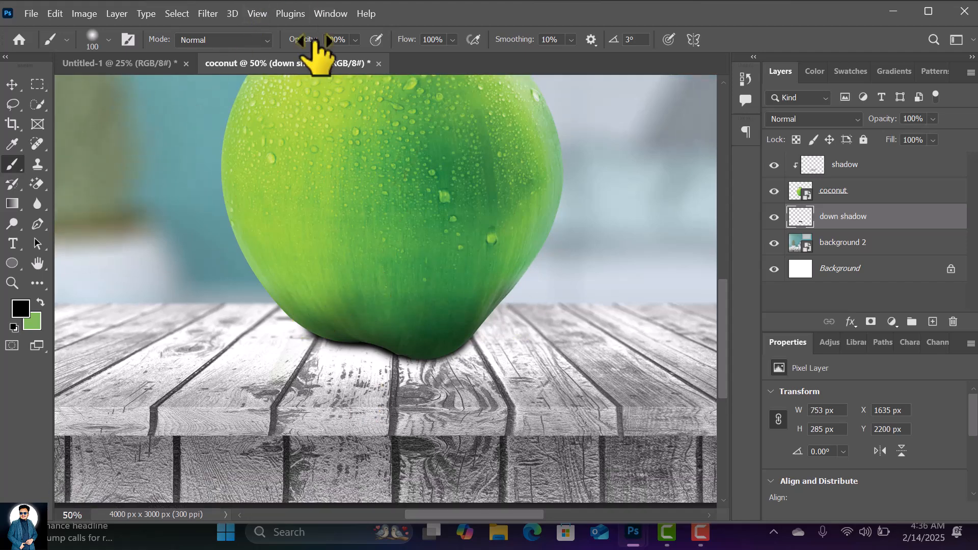
{"action": "left_click_drag", "start_coordinate": [308, 41], "coordinate": [251, 52]}
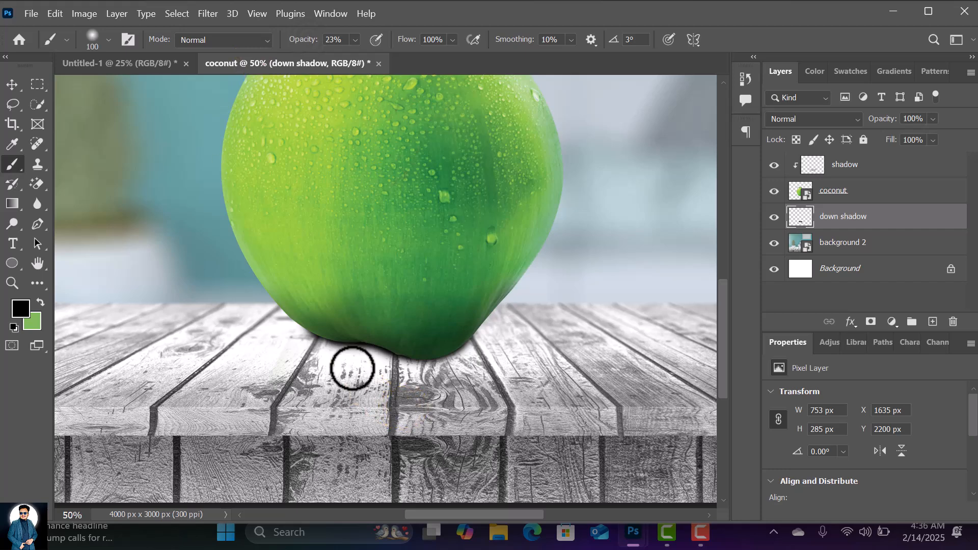
{"action": "mouse_move", "coordinate": [320, 343]}
{"action": "left_mouse_down"}
{"action": "mouse_move", "coordinate": [431, 366]}
{"action": "mouse_move", "coordinate": [369, 365]}
{"action": "mouse_move", "coordinate": [417, 366]}
{"action": "mouse_move", "coordinate": [468, 348]}
{"action": "mouse_move", "coordinate": [434, 372]}
{"action": "mouse_move", "coordinate": [385, 369]}
{"action": "mouse_move", "coordinate": [328, 338]}
{"action": "mouse_move", "coordinate": [319, 321]}
{"action": "mouse_move", "coordinate": [353, 345]}
{"action": "mouse_move", "coordinate": [413, 360]}
{"action": "mouse_move", "coordinate": [459, 352]}
{"action": "mouse_move", "coordinate": [476, 329]}
{"action": "mouse_move", "coordinate": [322, 340]}
{"action": "mouse_move", "coordinate": [350, 366]}
{"action": "mouse_move", "coordinate": [303, 332]}
{"action": "mouse_move", "coordinate": [415, 375]}
{"action": "mouse_move", "coordinate": [455, 358]}
{"action": "mouse_move", "coordinate": [484, 323]}
{"action": "mouse_move", "coordinate": [393, 337]}
{"action": "mouse_move", "coordinate": [281, 327]}
{"action": "left_mouse_up"}
{"action": "key", "text": "bracketright"}
{"action": "key", "text": "bracketright"}
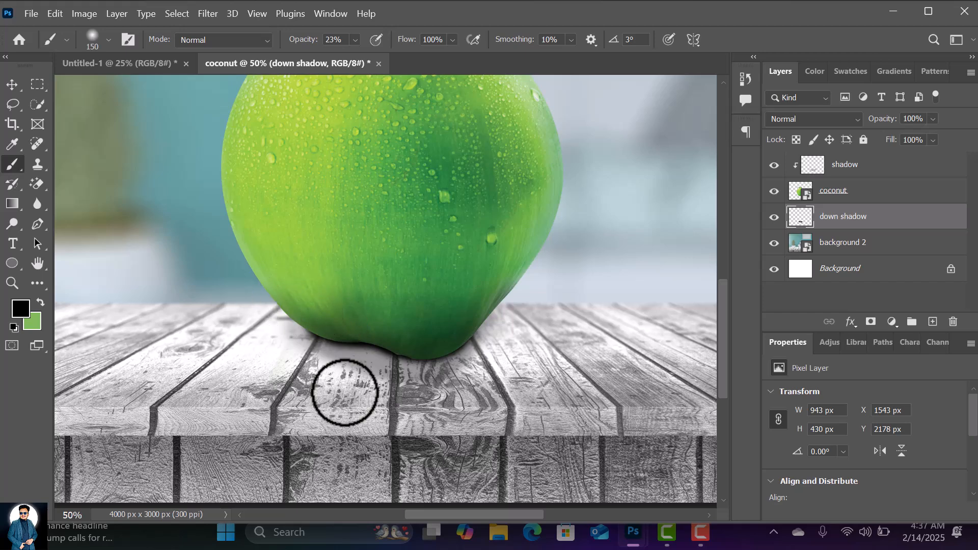
Draw a flat black ellipse shape without stroke, about 1012 by 173 px, under the coconut just above the background 2 layer
{"action": "left_click", "coordinate": [867, 245]}
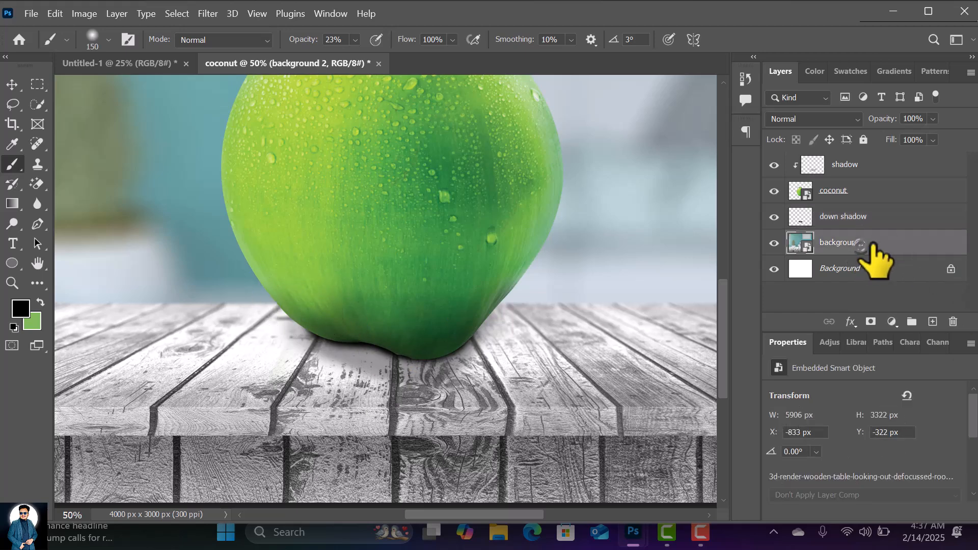
{"action": "left_click", "coordinate": [12, 264]}
{"action": "left_click", "coordinate": [107, 40]}
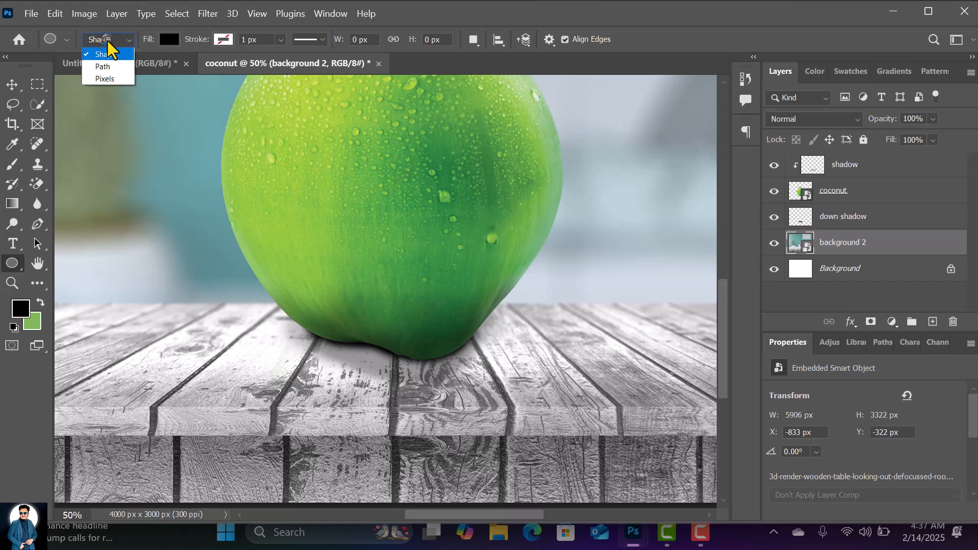
{"action": "left_click", "coordinate": [108, 41]}
{"action": "left_click", "coordinate": [109, 42]}
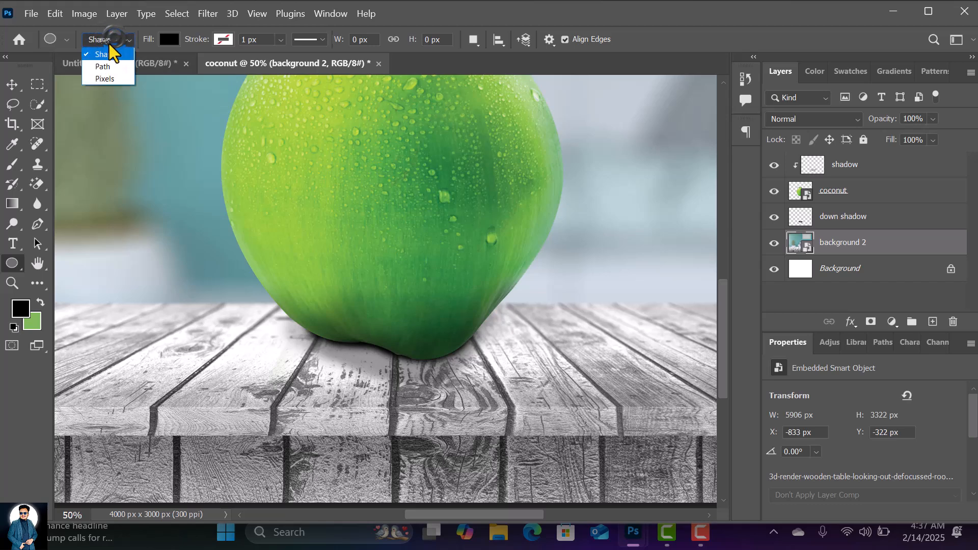
{"action": "left_click", "coordinate": [109, 54]}
{"action": "left_click", "coordinate": [169, 39]}
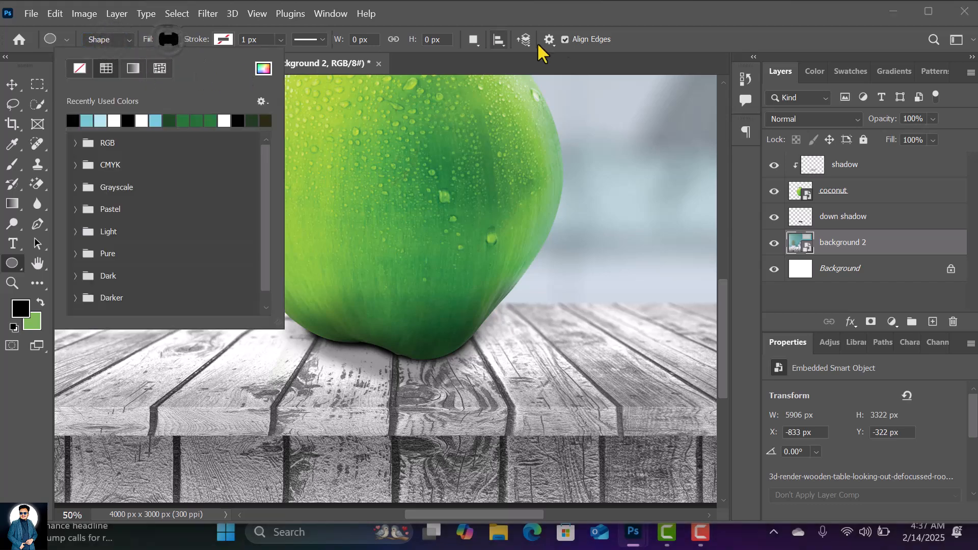
{"action": "left_click", "coordinate": [662, 6]}
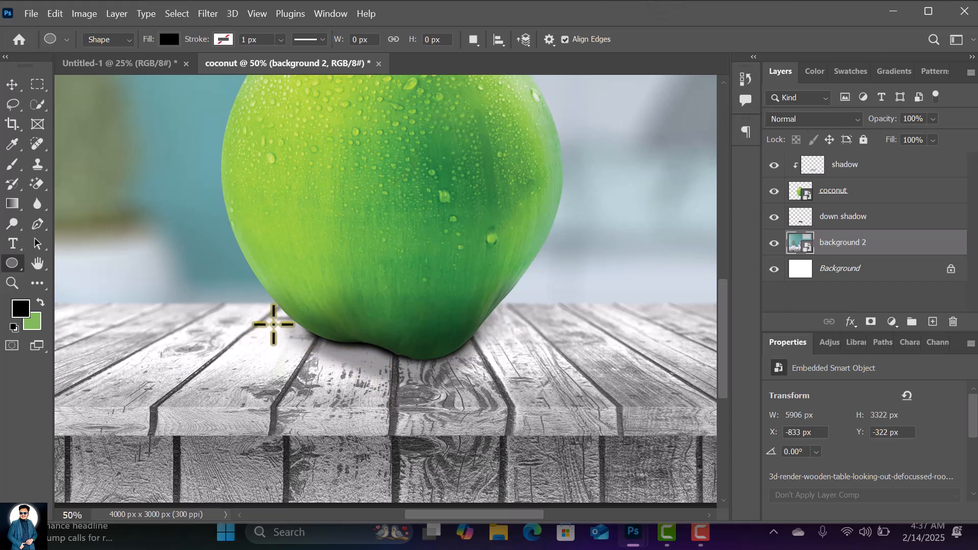
{"action": "left_click_drag", "start_coordinate": [276, 325], "coordinate": [533, 368]}
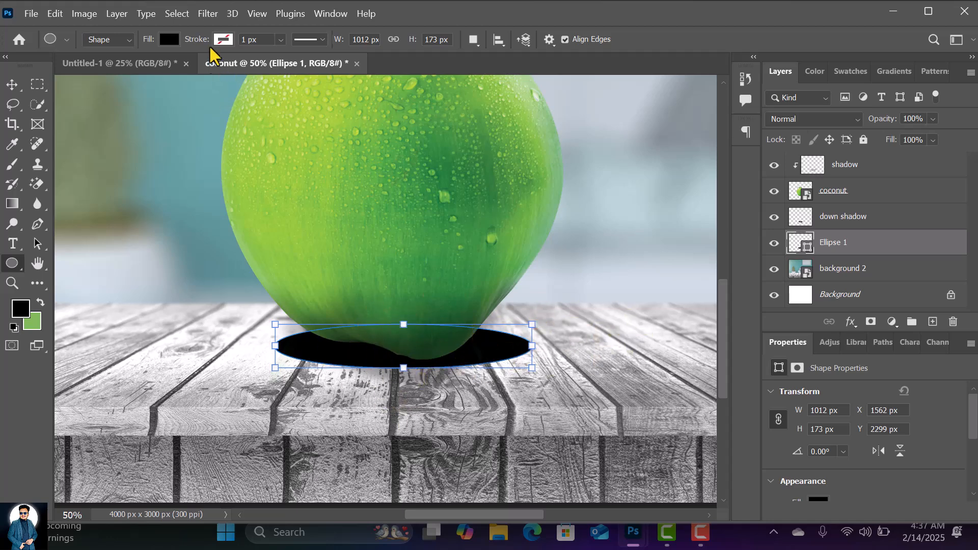
Convert the black ellipse shape under the coconut to a smart object and apply a Gaussian Blur with a 42.9 px radius
{"action": "left_click", "coordinate": [209, 14]}
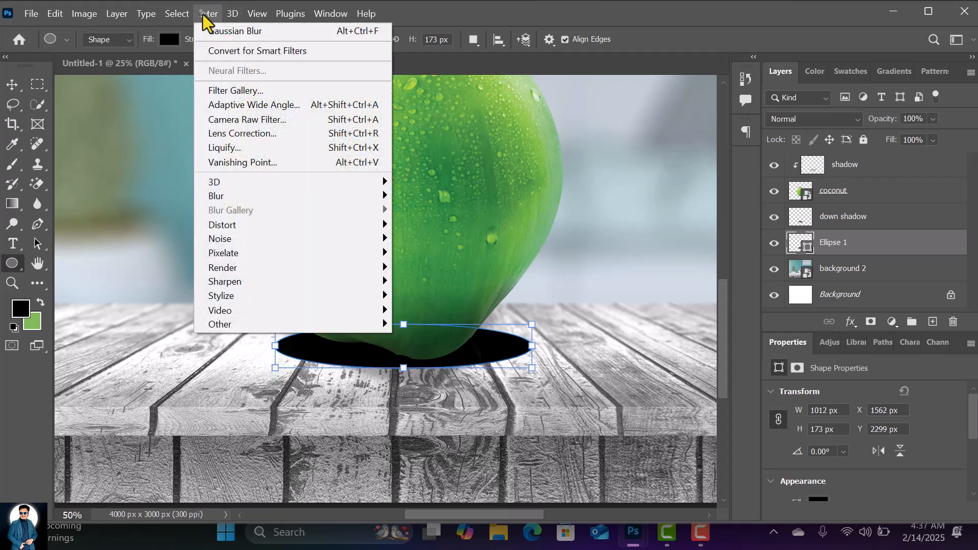
{"action": "left_click", "coordinate": [291, 195]}
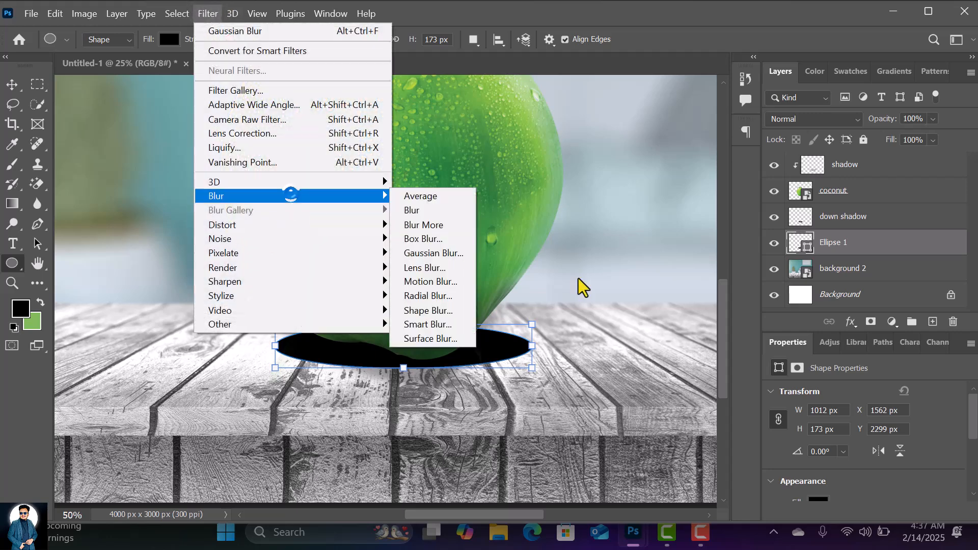
{"action": "left_click", "coordinate": [457, 254]}
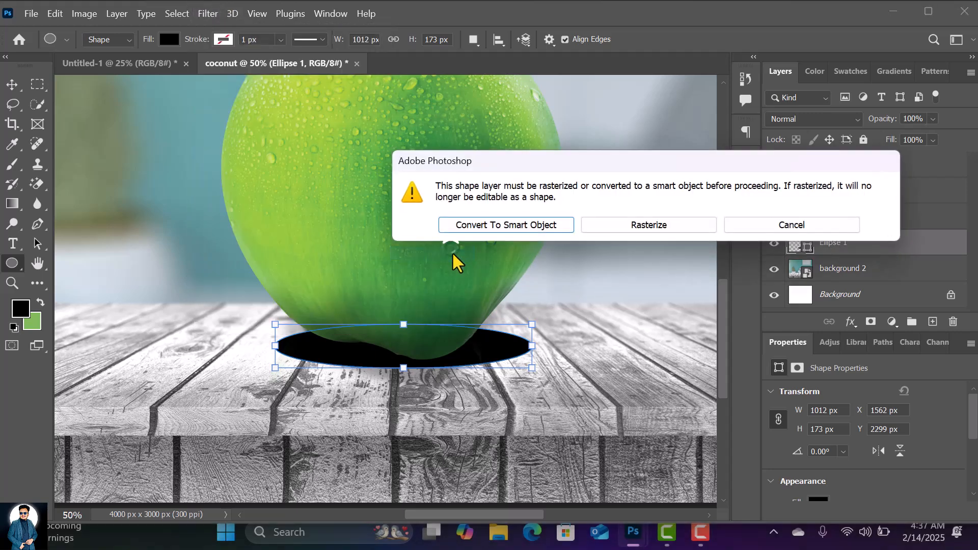
{"action": "left_click", "coordinate": [525, 227]}
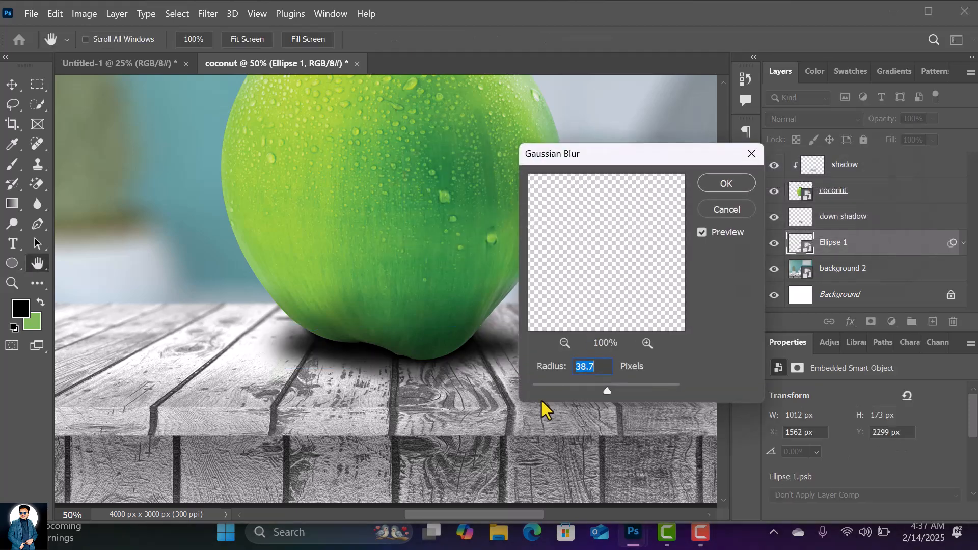
{"action": "left_click_drag", "start_coordinate": [615, 387], "coordinate": [606, 388]}
{"action": "left_click", "coordinate": [612, 387]}
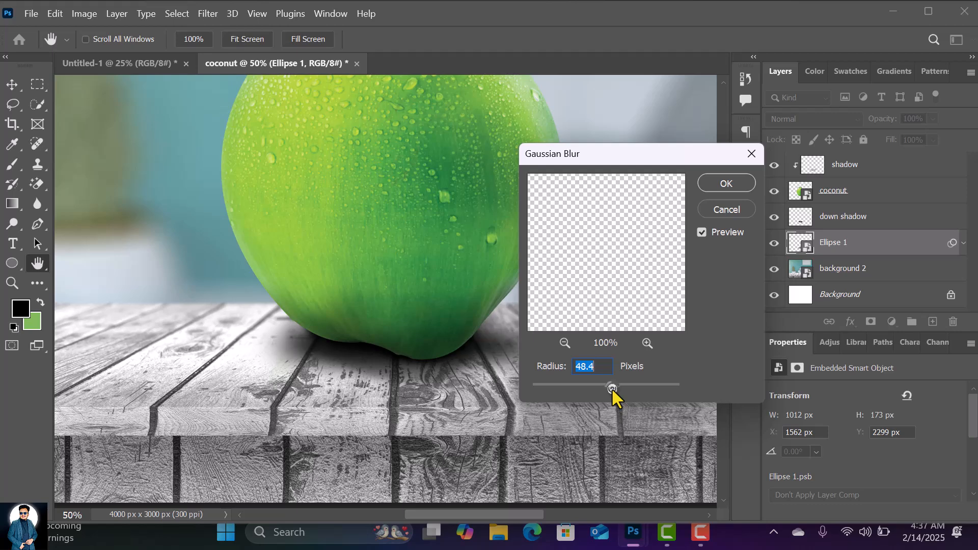
{"action": "left_click_drag", "start_coordinate": [612, 387], "coordinate": [609, 388]}
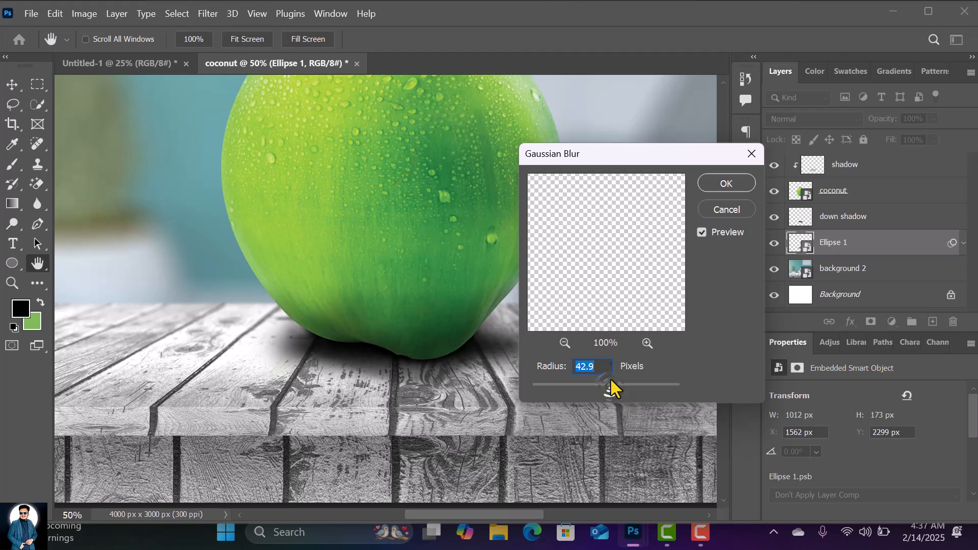
{"action": "left_click", "coordinate": [732, 188]}
Lower the blurred Ellipse 1 layer's opacity to 63%
{"action": "left_click_drag", "start_coordinate": [894, 119], "coordinate": [861, 126]}
{"action": "key", "text": "ctrl+minus"}
{"action": "key", "text": "ctrl+minus"}
{"action": "key", "text": "ctrl+minus"}
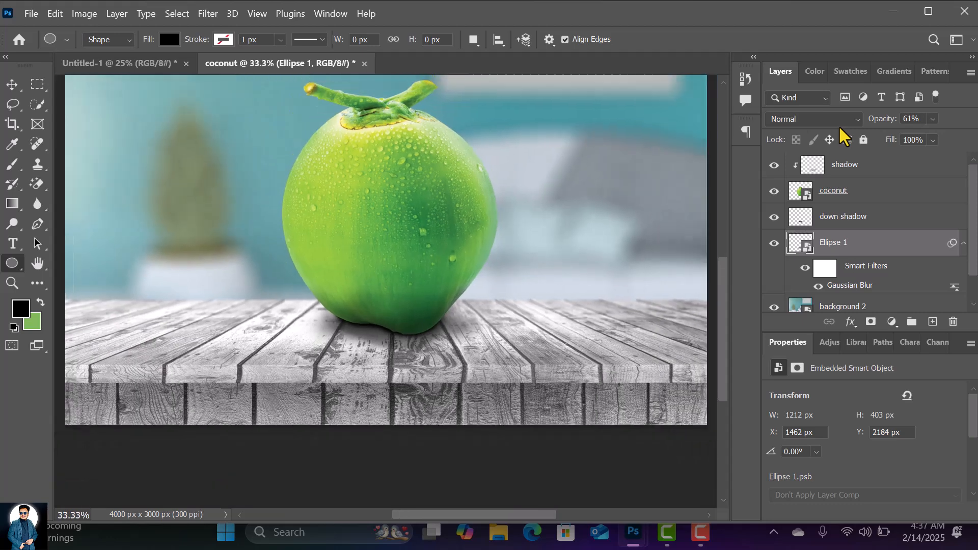
{"action": "key", "text": "ctrl+plus"}
{"action": "left_click_drag", "start_coordinate": [879, 125], "coordinate": [883, 125]}
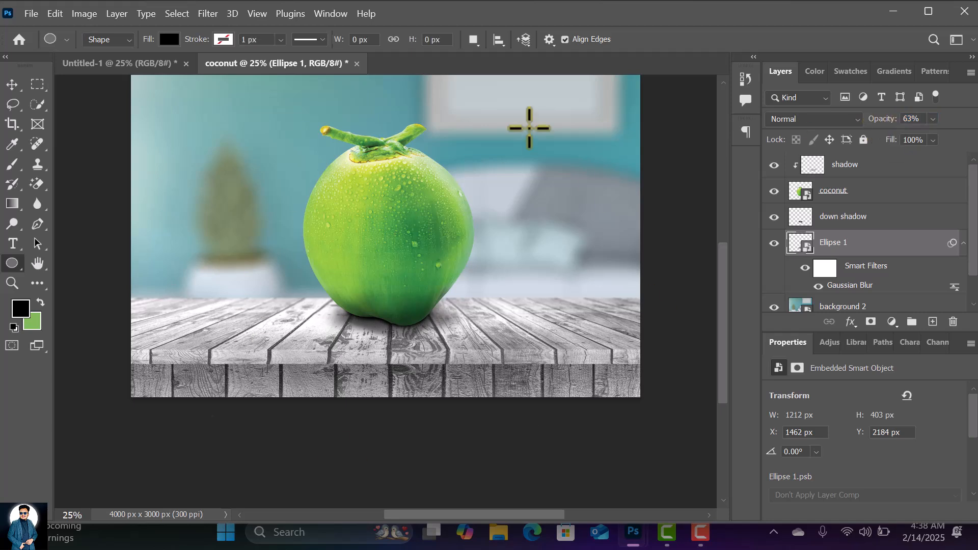
Reduce the down shadow layer's opacity to 75% and the clipped shadow layer's opacity to 86%
{"action": "left_click", "coordinate": [869, 219]}
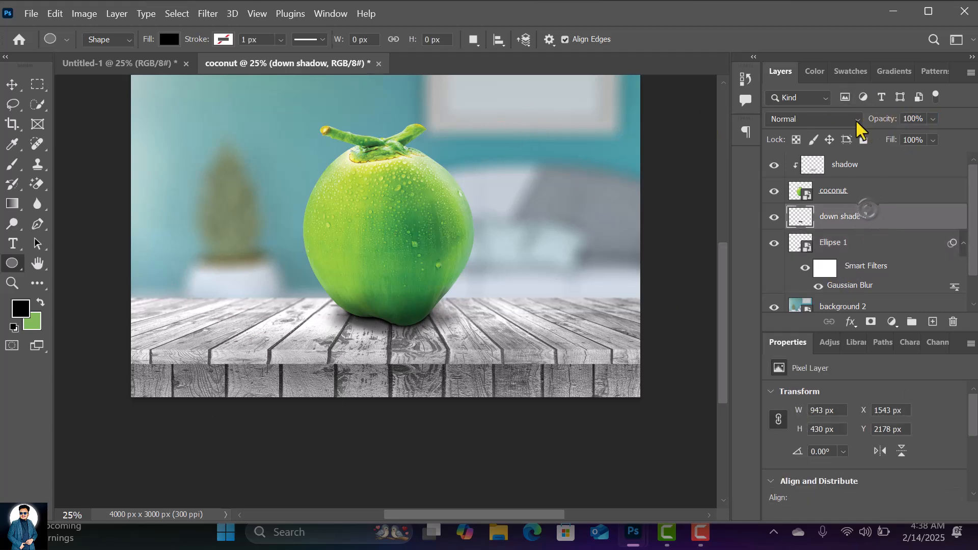
{"action": "left_click_drag", "start_coordinate": [889, 122], "coordinate": [874, 122]}
{"action": "left_click_drag", "start_coordinate": [879, 118], "coordinate": [869, 120]}
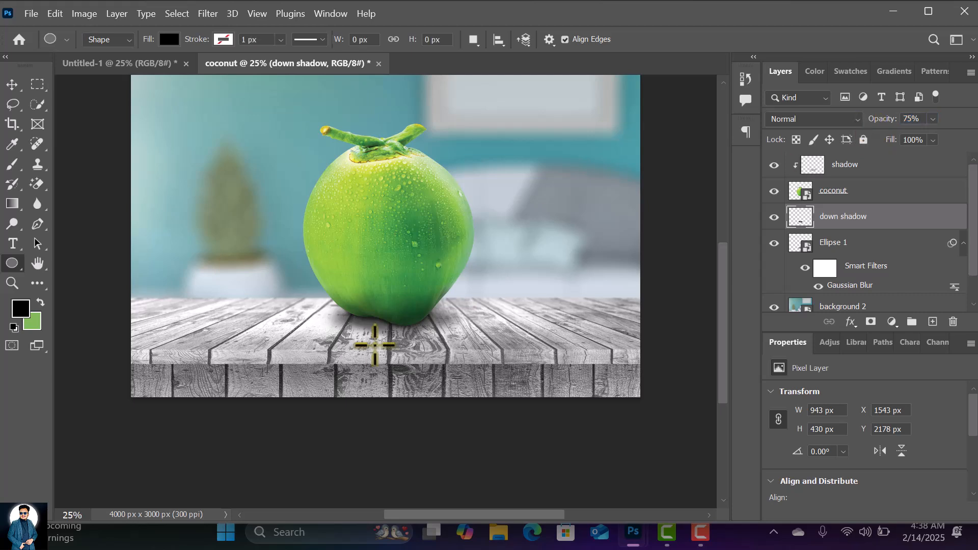
{"action": "scroll", "coordinate": [403, 296], "scroll_direction": "up", "scroll_amount": 2}
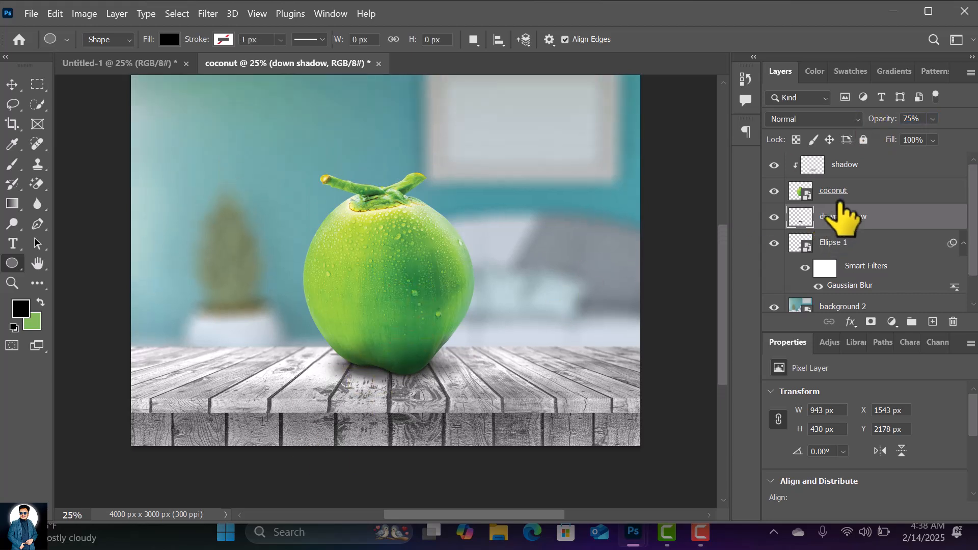
{"action": "left_click", "coordinate": [843, 165]}
{"action": "mouse_move", "coordinate": [886, 123]}
{"action": "left_mouse_down"}
{"action": "mouse_move", "coordinate": [864, 125]}
{"action": "mouse_move", "coordinate": [874, 127]}
{"action": "left_mouse_up"}
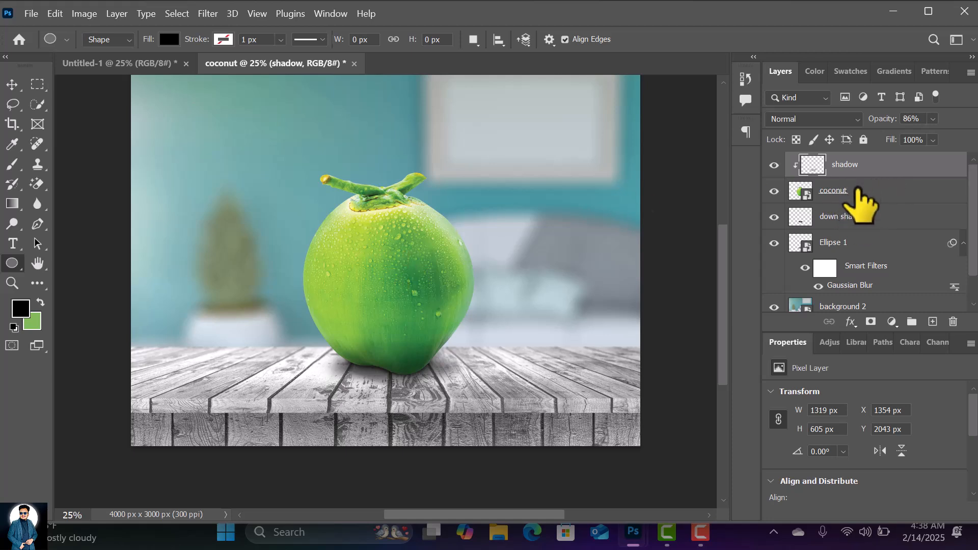
Rasterize the coconut layer and merge the clipped shadow layer down into it
{"action": "right_click", "coordinate": [891, 169]}
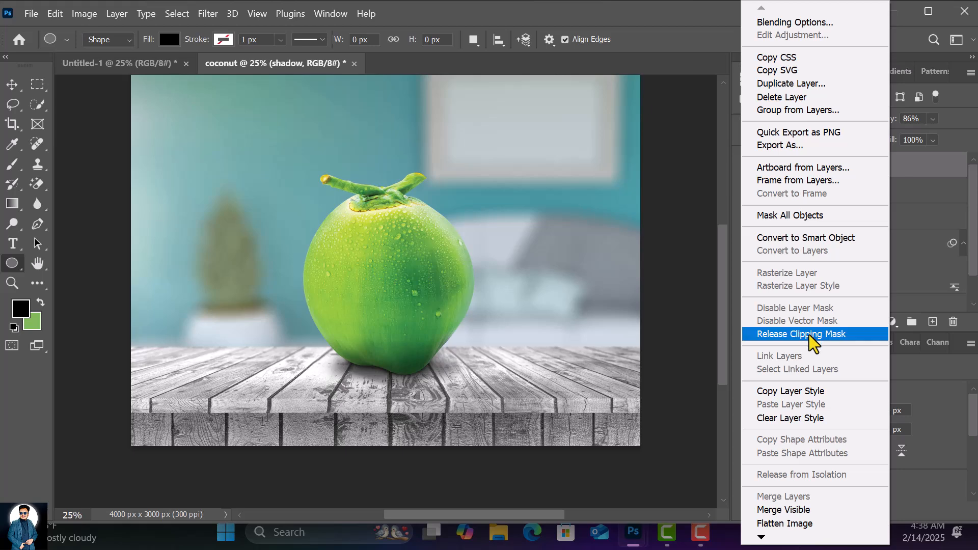
{"action": "left_click", "coordinate": [925, 193]}
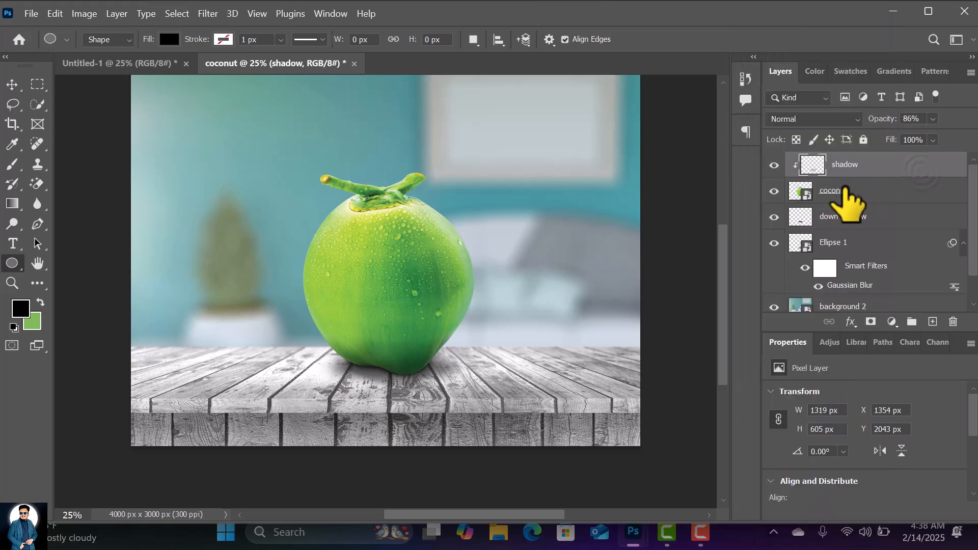
{"action": "left_click", "coordinate": [847, 191]}
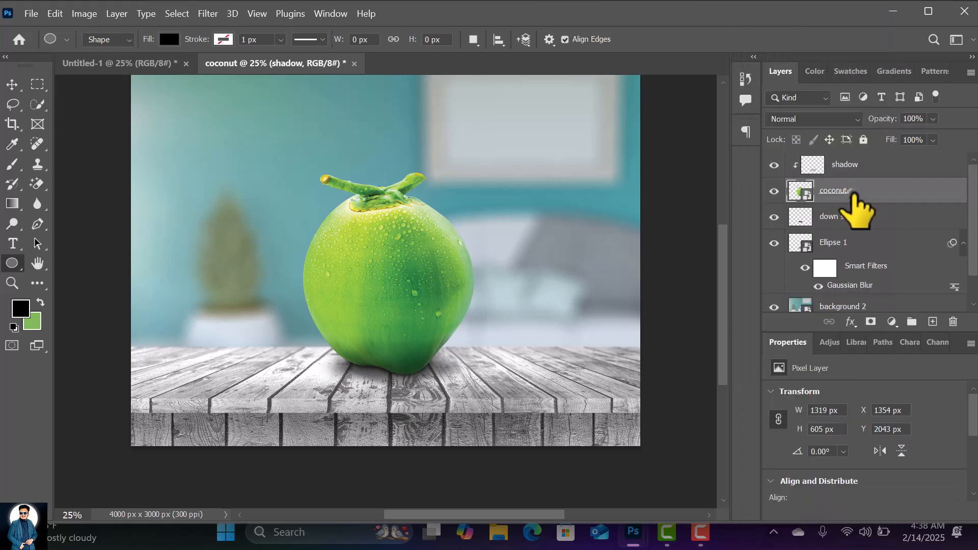
{"action": "right_click", "coordinate": [884, 193]}
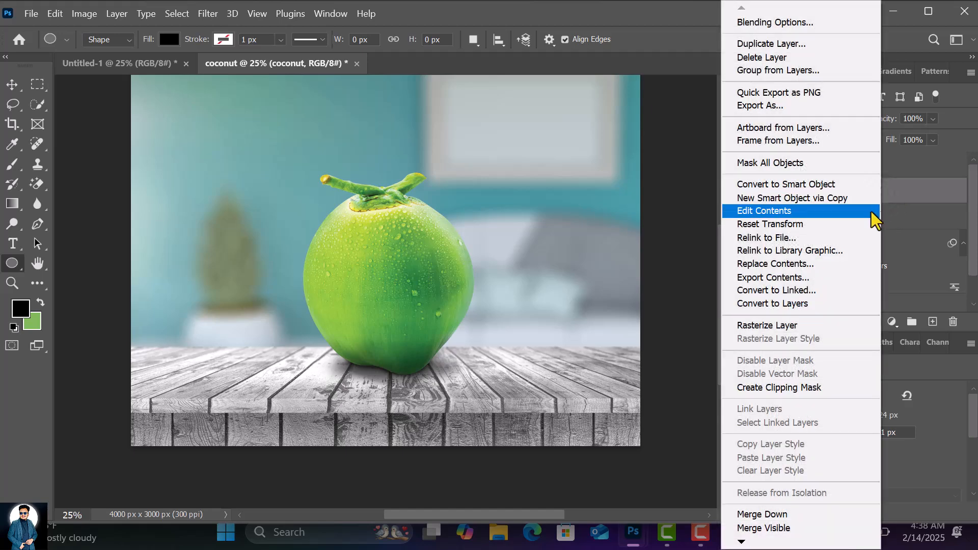
{"action": "left_click", "coordinate": [782, 328]}
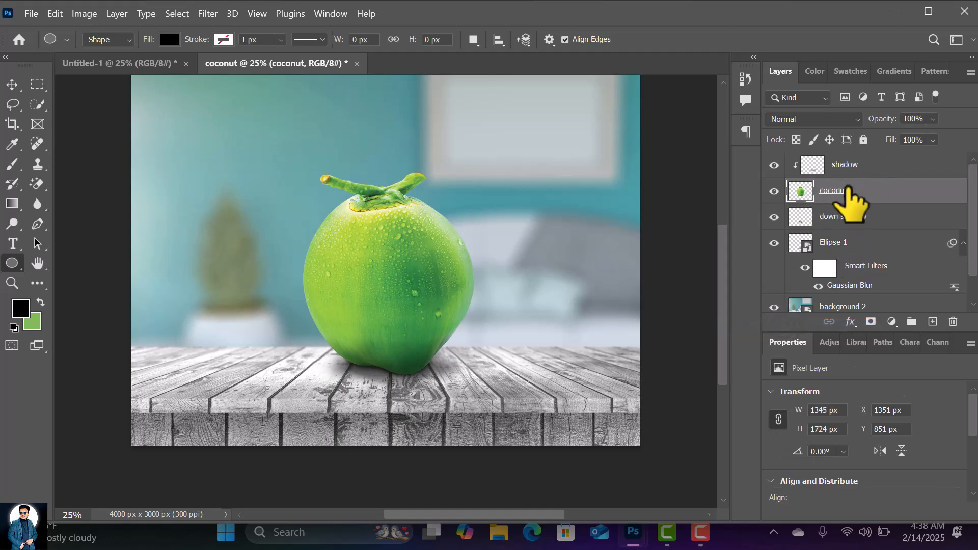
{"action": "left_click", "coordinate": [866, 165]}
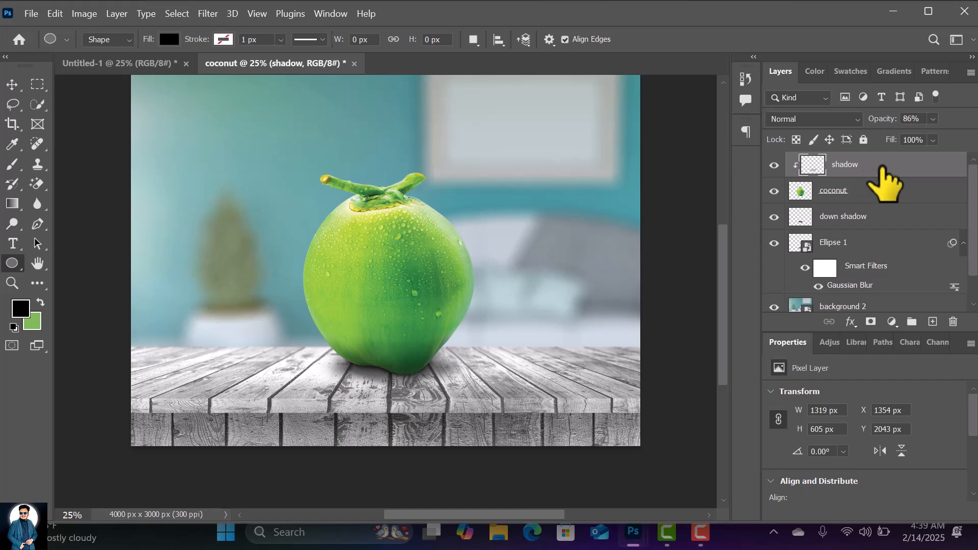
{"action": "right_click", "coordinate": [882, 168]}
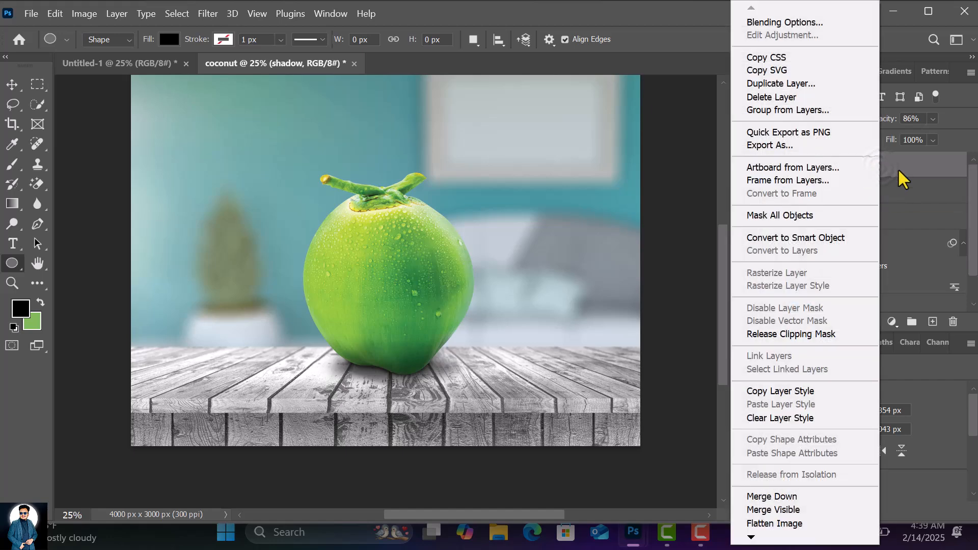
{"action": "left_click", "coordinate": [898, 171]}
{"action": "right_click", "coordinate": [891, 165]}
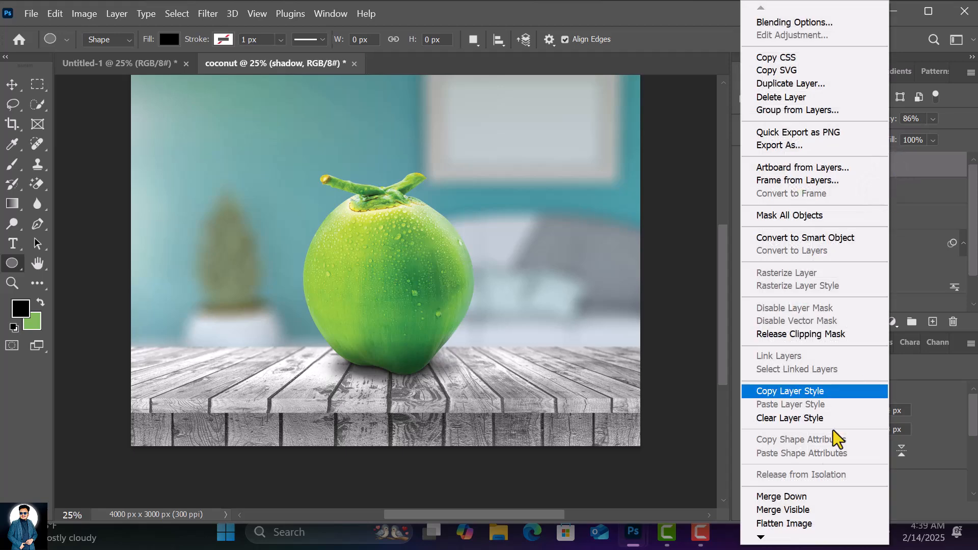
{"action": "left_click", "coordinate": [808, 496]}
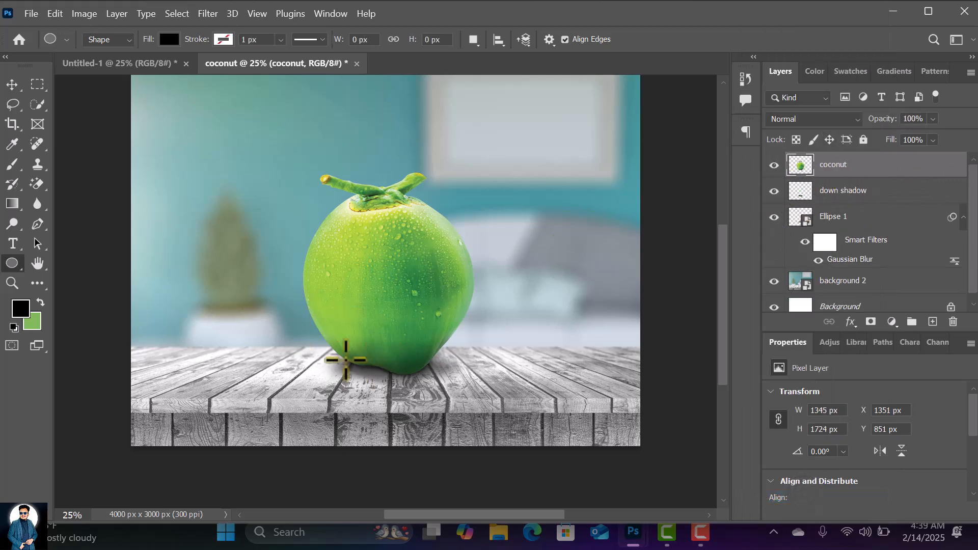
Duplicate the merged coconut layer, keep the copy selected and hide the original coconut layer
{"action": "left_click", "coordinate": [774, 165]}
{"action": "left_click", "coordinate": [775, 166]}
{"action": "left_click_drag", "start_coordinate": [923, 163], "coordinate": [936, 320]}
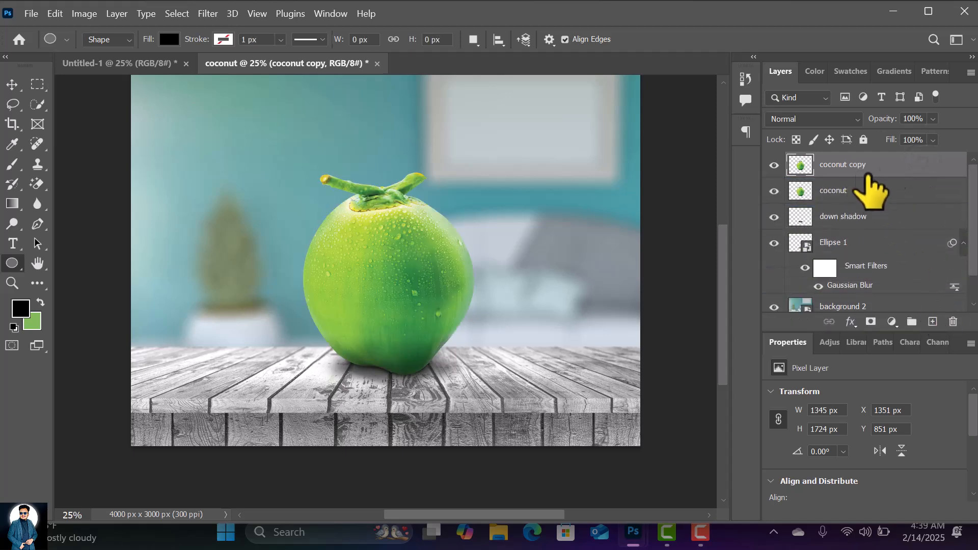
{"action": "double_click", "coordinate": [855, 164]}
{"action": "left_click", "coordinate": [898, 161]}
{"action": "left_click", "coordinate": [770, 190]}
Desaturate the coconut copy layer and set its blending mode to Screen
{"action": "left_click", "coordinate": [83, 14]}
{"action": "mouse_move", "coordinate": [138, 53]}
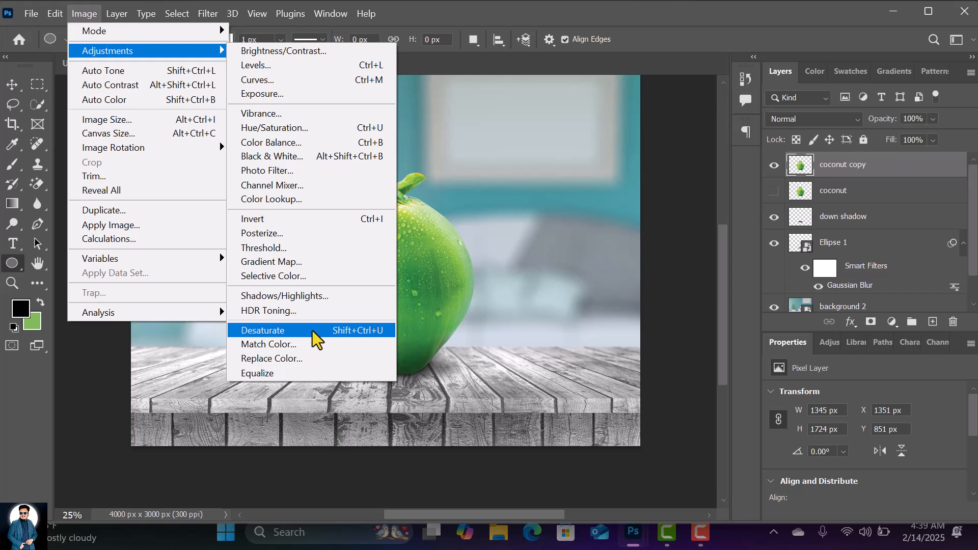
{"action": "left_click", "coordinate": [367, 339]}
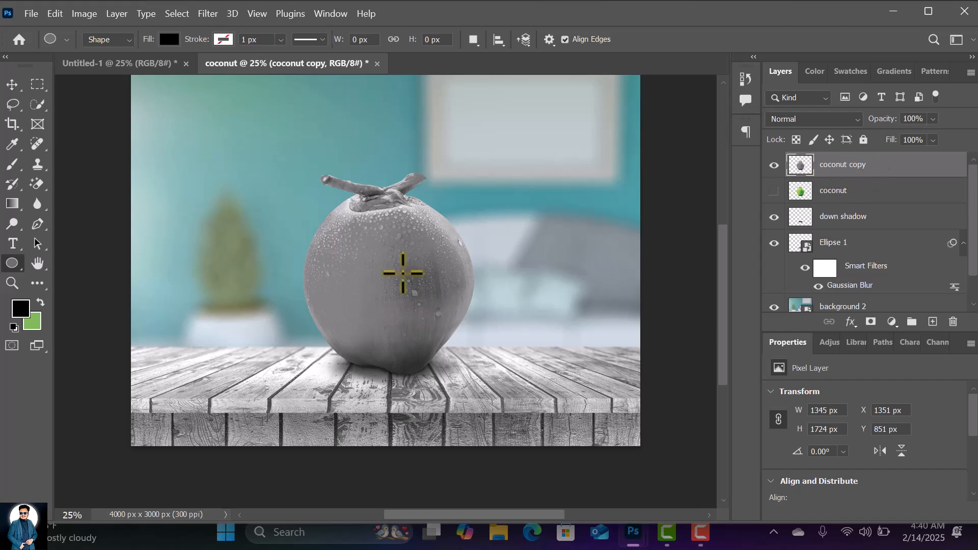
{"action": "left_click", "coordinate": [113, 63]}
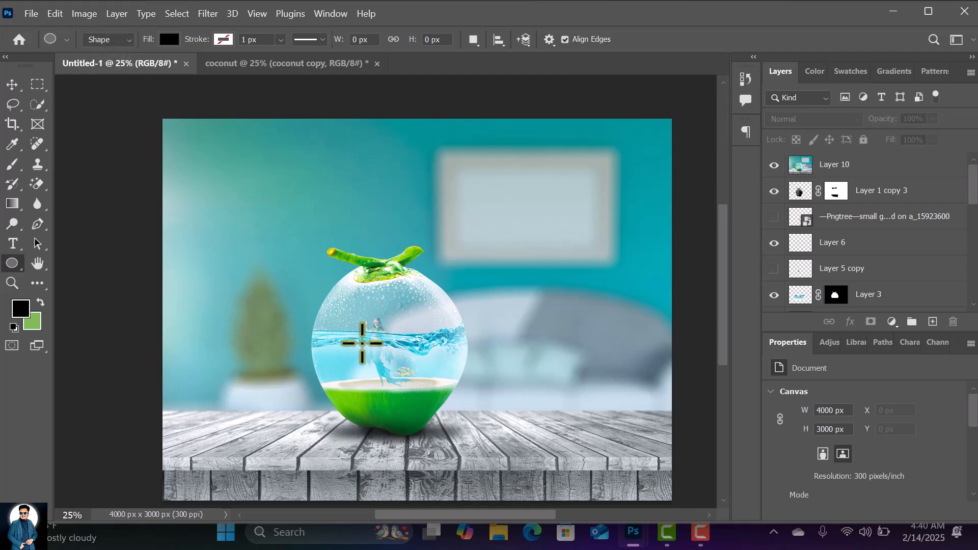
{"action": "left_click", "coordinate": [262, 63]}
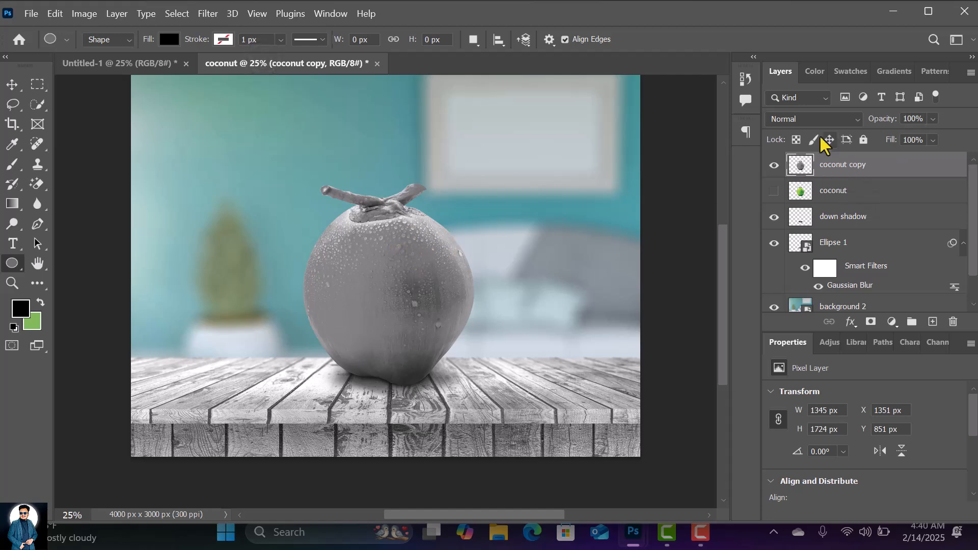
{"action": "left_click", "coordinate": [806, 119]}
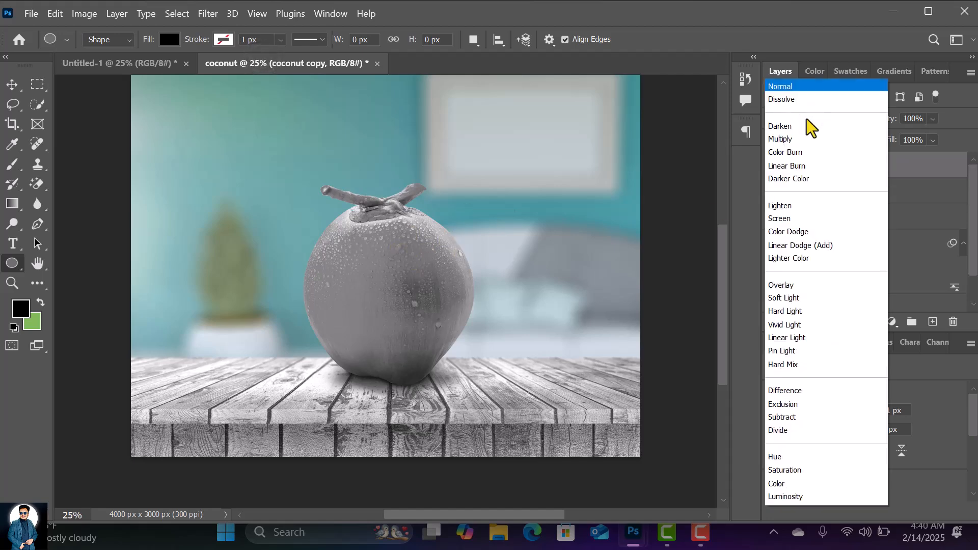
{"action": "left_click", "coordinate": [783, 219]}
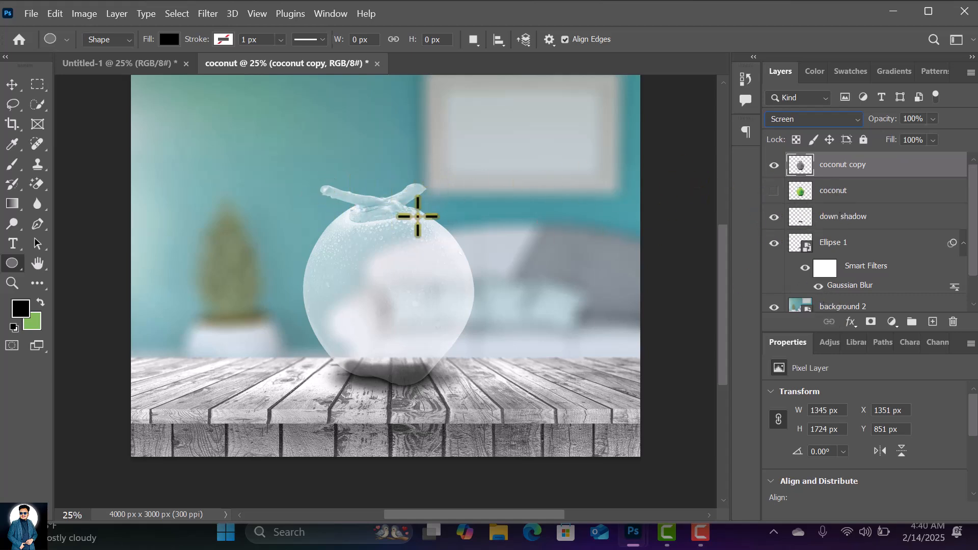
Add a layer mask to the coconut copy and paint out its stem branches with a black 100% opacity brush, reducing it from 150 to 35 px
{"action": "scroll", "coordinate": [417, 216], "scroll_direction": "up", "scroll_amount": 3}
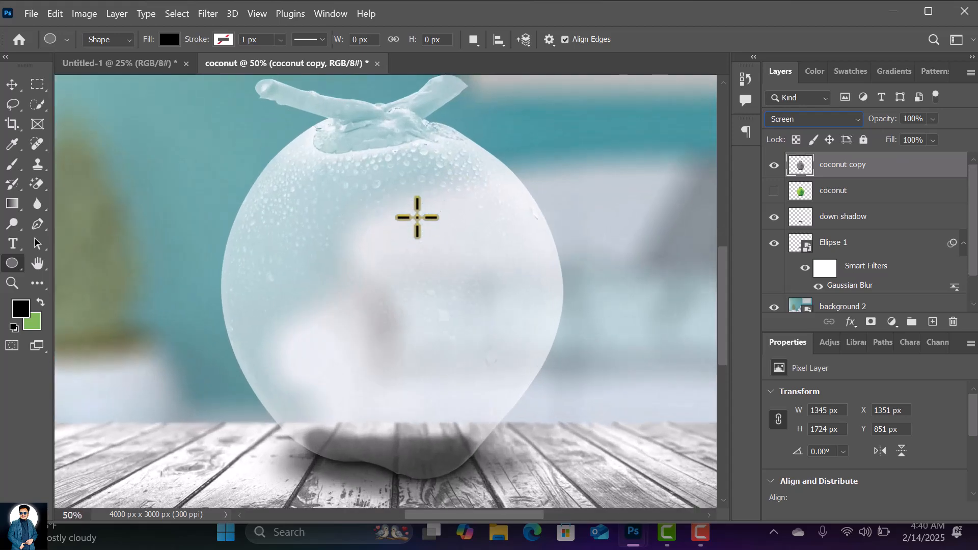
{"action": "left_click_drag", "start_coordinate": [719, 311], "coordinate": [719, 280]}
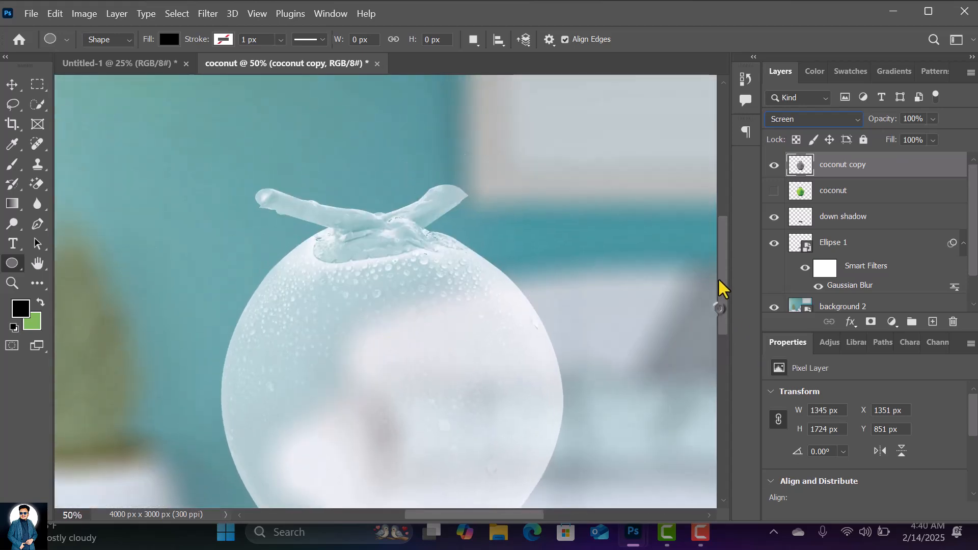
{"action": "left_click", "coordinate": [871, 322]}
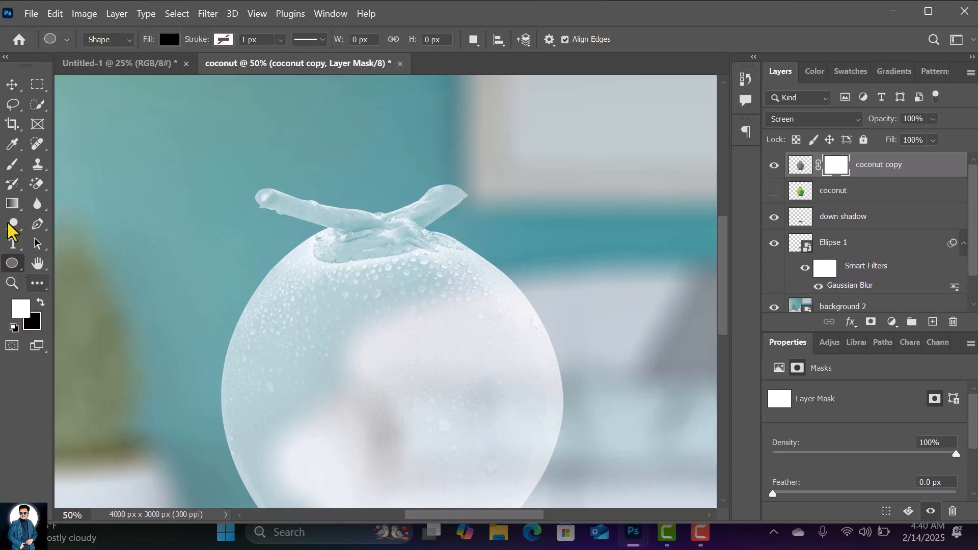
{"action": "left_click", "coordinate": [13, 164]}
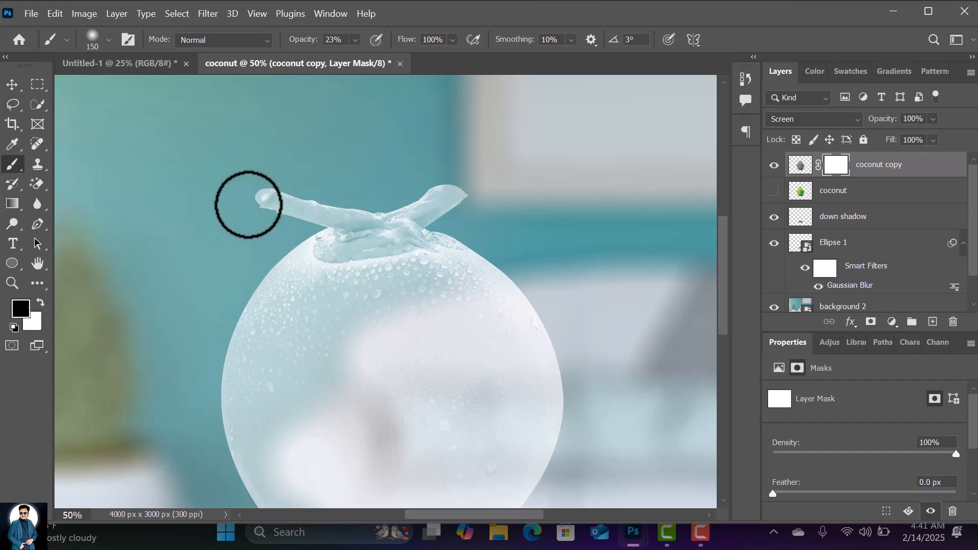
{"action": "left_click_drag", "start_coordinate": [296, 39], "coordinate": [517, 56]}
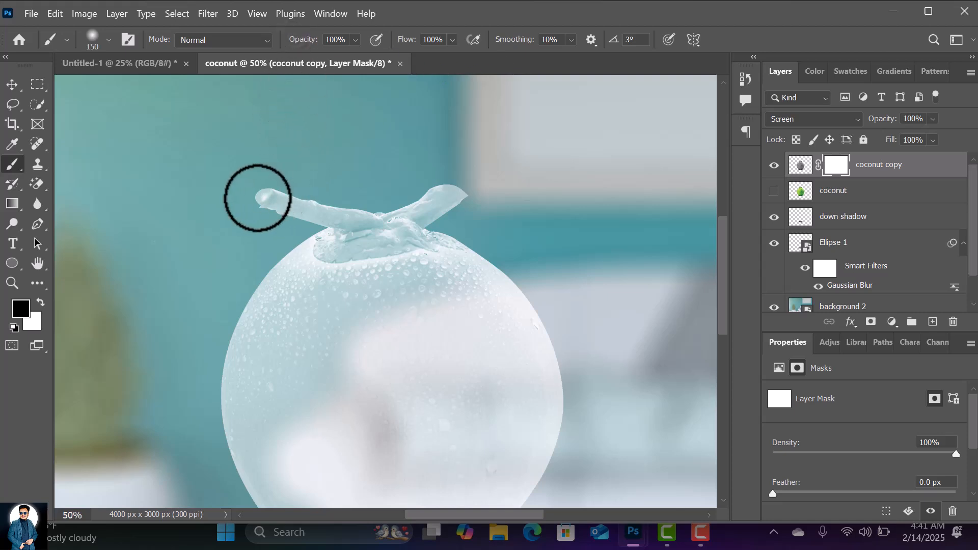
{"action": "mouse_move", "coordinate": [264, 202]}
{"action": "left_mouse_down"}
{"action": "mouse_move", "coordinate": [289, 190]}
{"action": "mouse_move", "coordinate": [268, 190]}
{"action": "mouse_move", "coordinate": [302, 212]}
{"action": "mouse_move", "coordinate": [337, 185]}
{"action": "left_mouse_up"}
{"action": "key", "text": "bracketleft"}
{"action": "key", "text": "bracketleft"}
{"action": "key", "text": "bracketleft"}
{"action": "key", "text": "bracketleft"}
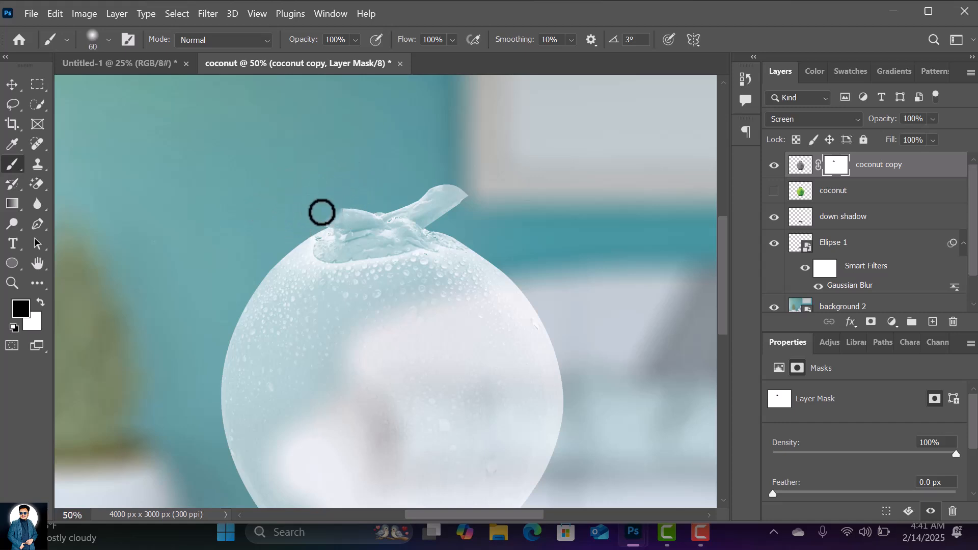
{"action": "mouse_move", "coordinate": [324, 224]}
{"action": "left_mouse_down"}
{"action": "mouse_move", "coordinate": [460, 193]}
{"action": "mouse_move", "coordinate": [415, 185]}
{"action": "mouse_move", "coordinate": [456, 192]}
{"action": "mouse_move", "coordinate": [440, 221]}
{"action": "mouse_move", "coordinate": [445, 196]}
{"action": "mouse_move", "coordinate": [462, 194]}
{"action": "mouse_move", "coordinate": [416, 197]}
{"action": "mouse_move", "coordinate": [456, 203]}
{"action": "left_mouse_up"}
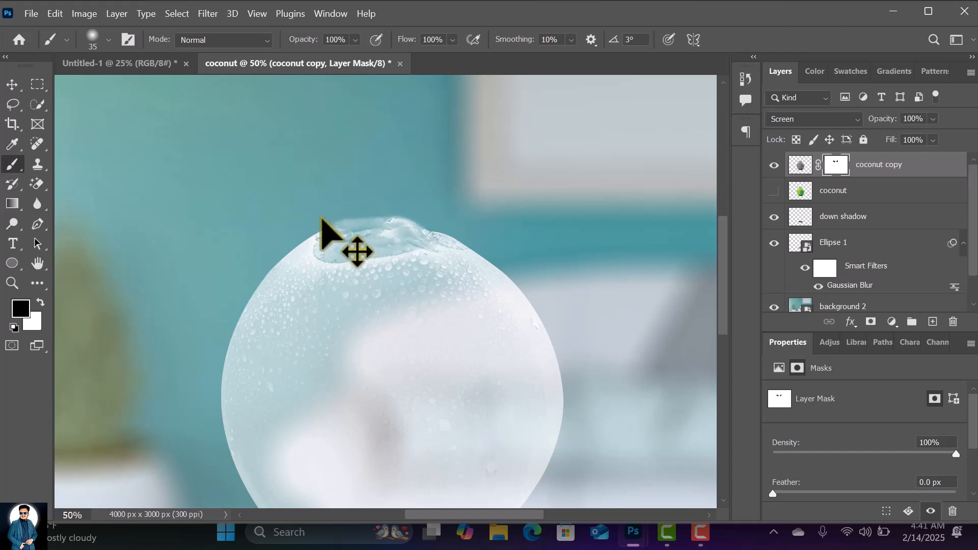
Paint out the leftover stem edge along the top of the coconut copy on its layer mask with the 35 px brush
{"action": "scroll", "coordinate": [325, 232], "scroll_direction": "up", "scroll_amount": 2}
{"action": "scroll", "coordinate": [321, 224], "scroll_direction": "up", "scroll_amount": 2}
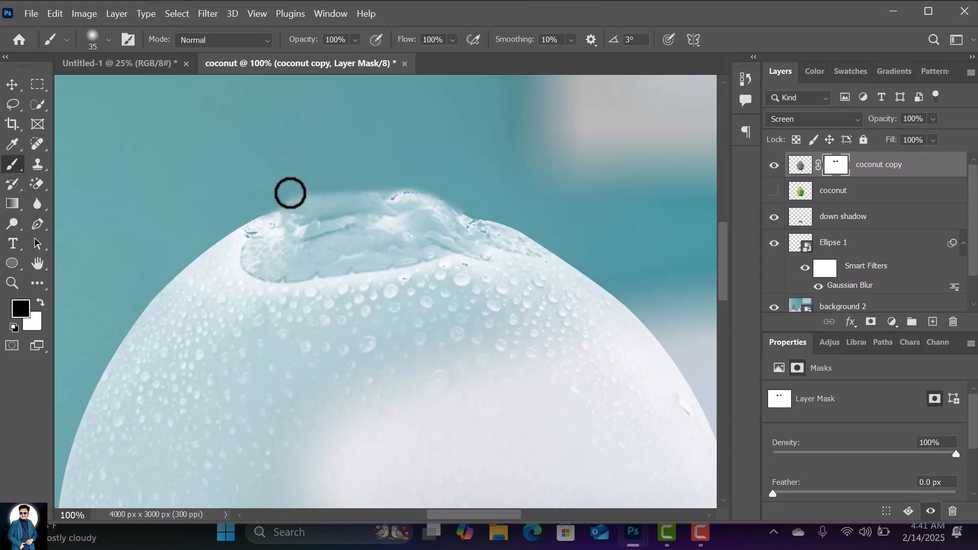
{"action": "mouse_move", "coordinate": [394, 185]}
{"action": "left_mouse_down"}
{"action": "mouse_move", "coordinate": [424, 175]}
{"action": "mouse_move", "coordinate": [466, 203]}
{"action": "left_mouse_up"}
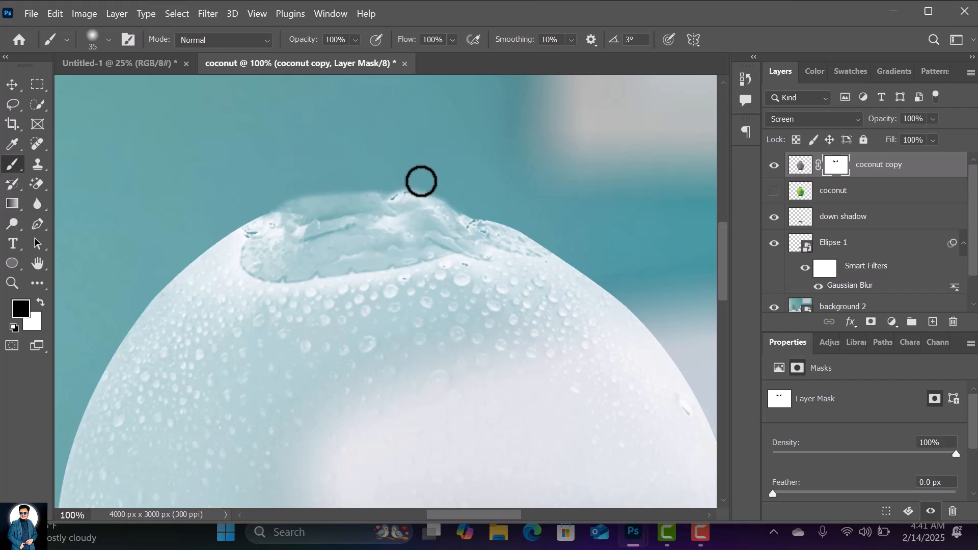
{"action": "key", "text": "ctrl+minus"}
{"action": "key", "text": "ctrl+minus"}
{"action": "key", "text": "ctrl+minus"}
{"action": "key", "text": "ctrl+minus"}
{"action": "key", "text": "ctrl+minus"}
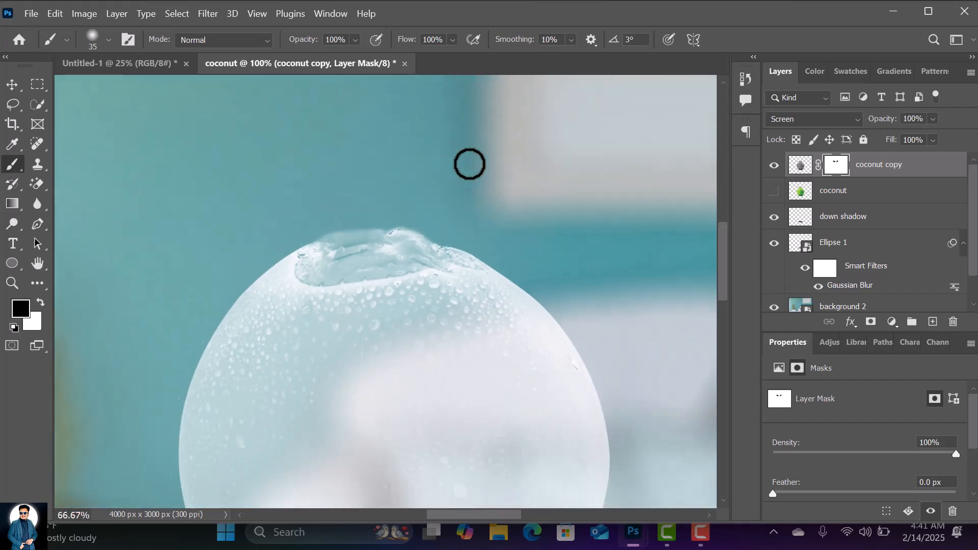
{"action": "key", "text": "ctrl+plus"}
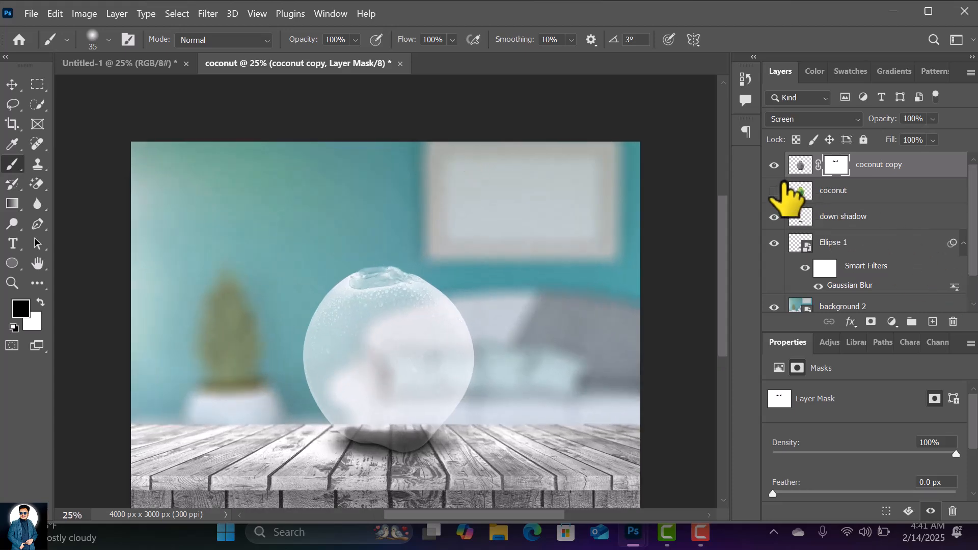
Show the original coconut layer and mask the coconut copy out over the green stem base with a 45 px black brush
{"action": "left_click", "coordinate": [833, 191]}
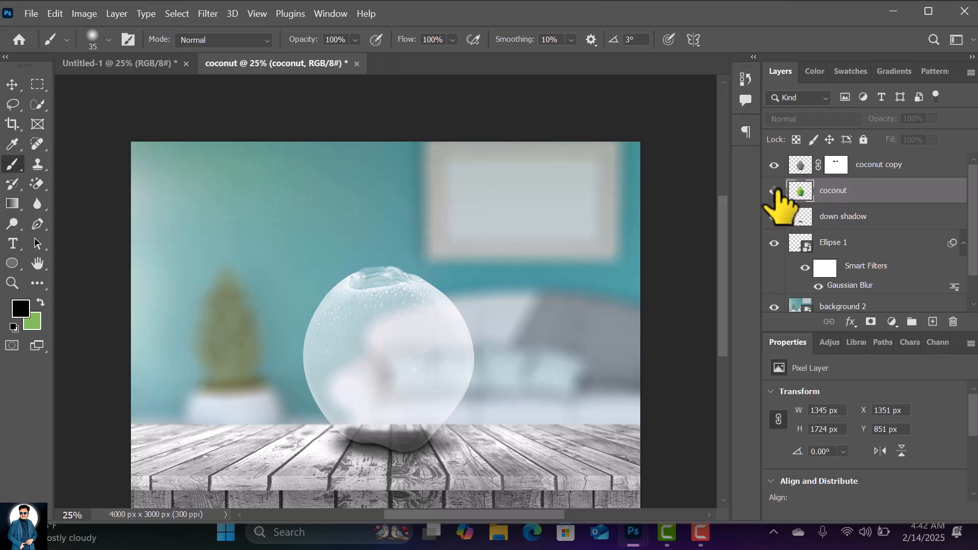
{"action": "left_click", "coordinate": [775, 190]}
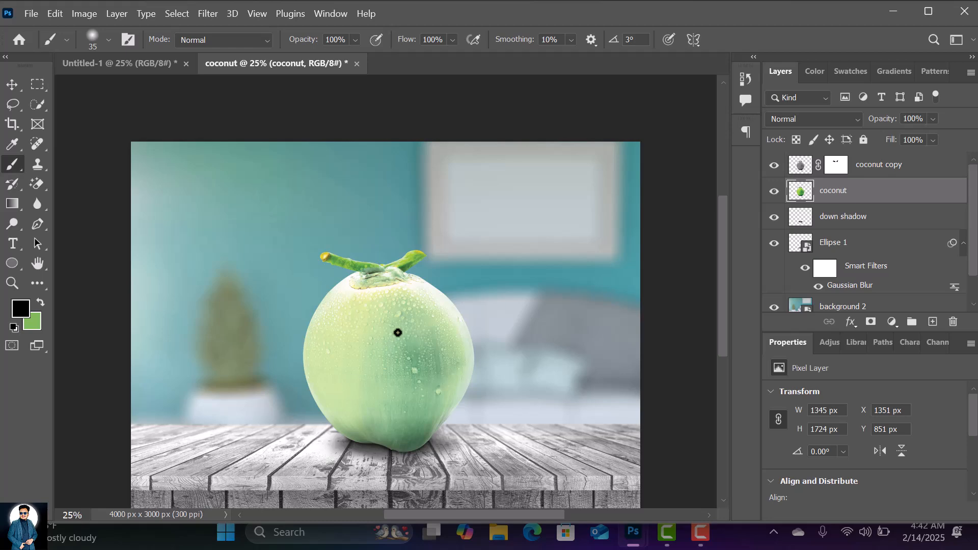
{"action": "key", "text": "ctrl+plus"}
{"action": "key", "text": "ctrl+plus"}
{"action": "key", "text": "ctrl+plus"}
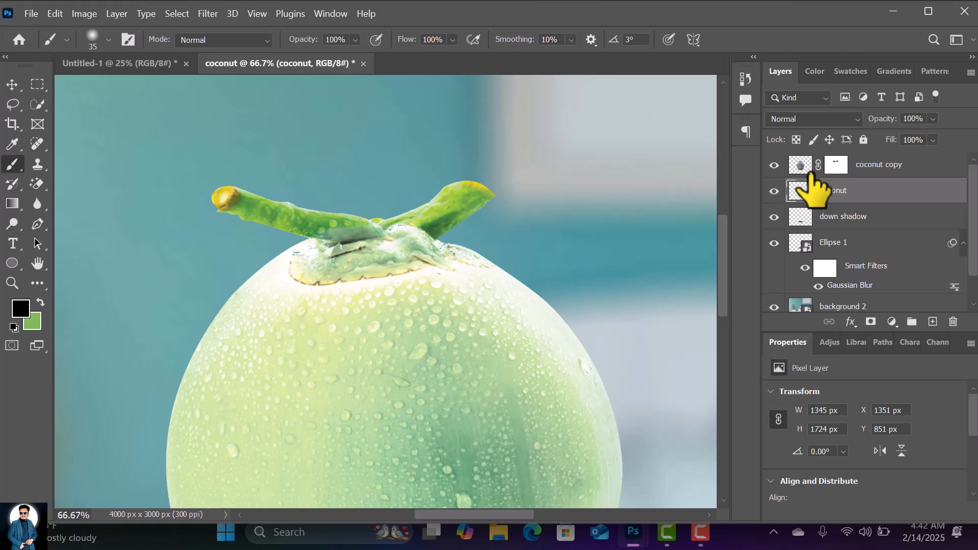
{"action": "left_click", "coordinate": [838, 164]}
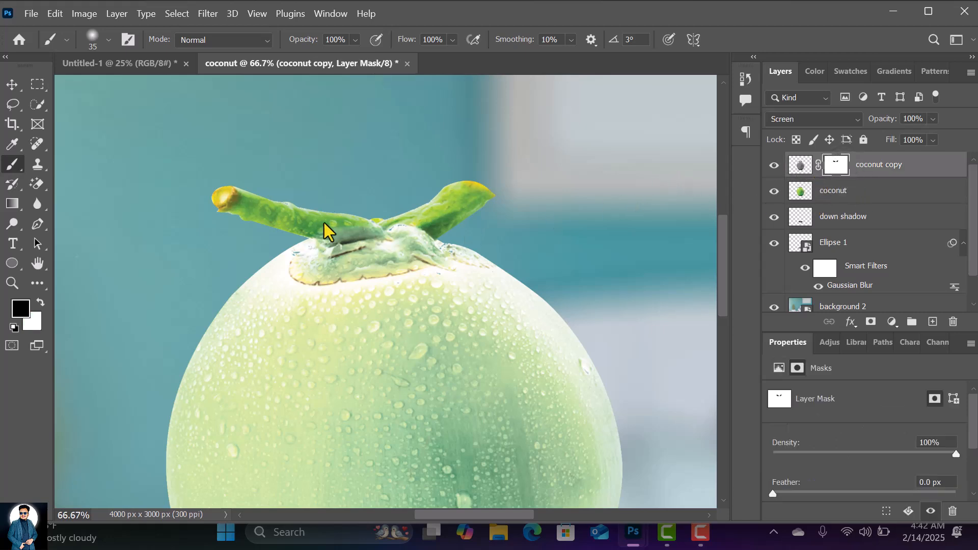
{"action": "mouse_move", "coordinate": [331, 234]}
{"action": "left_mouse_down"}
{"action": "mouse_move", "coordinate": [378, 231]}
{"action": "mouse_move", "coordinate": [334, 241]}
{"action": "mouse_move", "coordinate": [401, 236]}
{"action": "left_mouse_up"}
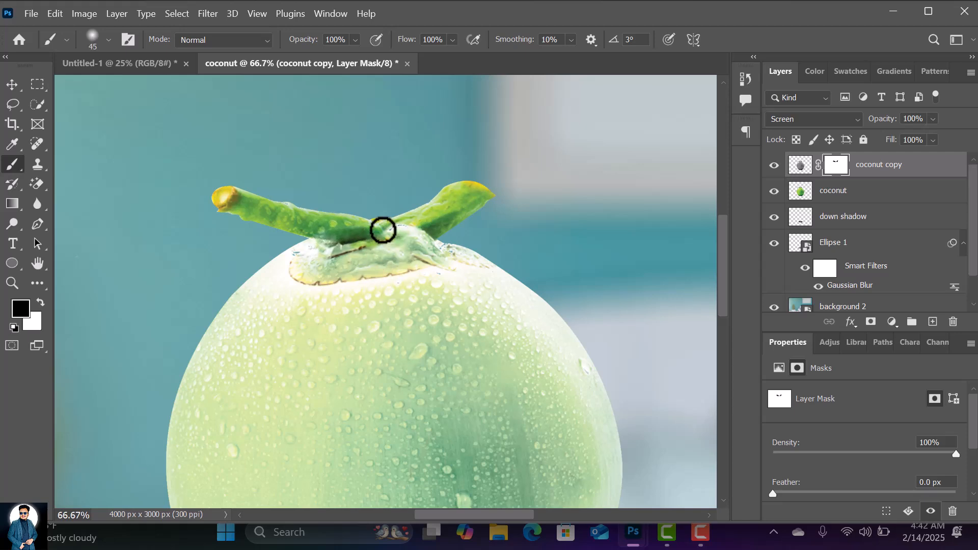
{"action": "mouse_move", "coordinate": [379, 230]}
{"action": "left_mouse_down"}
{"action": "mouse_move", "coordinate": [315, 231]}
{"action": "mouse_move", "coordinate": [397, 225]}
{"action": "mouse_move", "coordinate": [369, 229]}
{"action": "mouse_move", "coordinate": [414, 212]}
{"action": "mouse_move", "coordinate": [387, 233]}
{"action": "mouse_move", "coordinate": [407, 222]}
{"action": "mouse_move", "coordinate": [412, 232]}
{"action": "mouse_move", "coordinate": [390, 249]}
{"action": "mouse_move", "coordinate": [422, 230]}
{"action": "mouse_move", "coordinate": [387, 262]}
{"action": "mouse_move", "coordinate": [416, 249]}
{"action": "mouse_move", "coordinate": [467, 251]}
{"action": "mouse_move", "coordinate": [370, 265]}
{"action": "mouse_move", "coordinate": [335, 259]}
{"action": "mouse_move", "coordinate": [322, 237]}
{"action": "mouse_move", "coordinate": [309, 261]}
{"action": "mouse_move", "coordinate": [370, 261]}
{"action": "mouse_move", "coordinate": [340, 266]}
{"action": "mouse_move", "coordinate": [308, 252]}
{"action": "mouse_move", "coordinate": [300, 268]}
{"action": "mouse_move", "coordinate": [410, 255]}
{"action": "mouse_move", "coordinate": [349, 265]}
{"action": "left_mouse_up"}
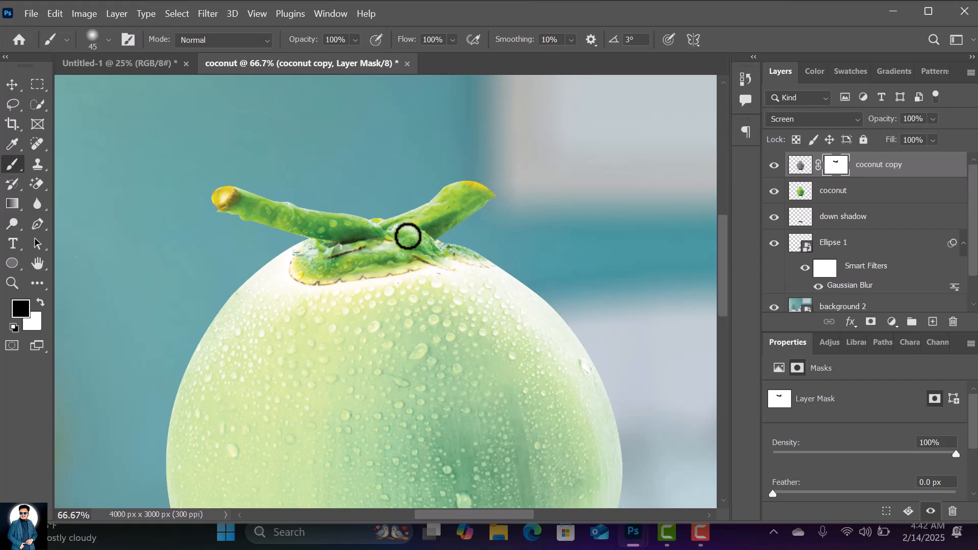
{"action": "scroll", "coordinate": [560, 194], "scroll_direction": "down", "scroll_amount": 3}
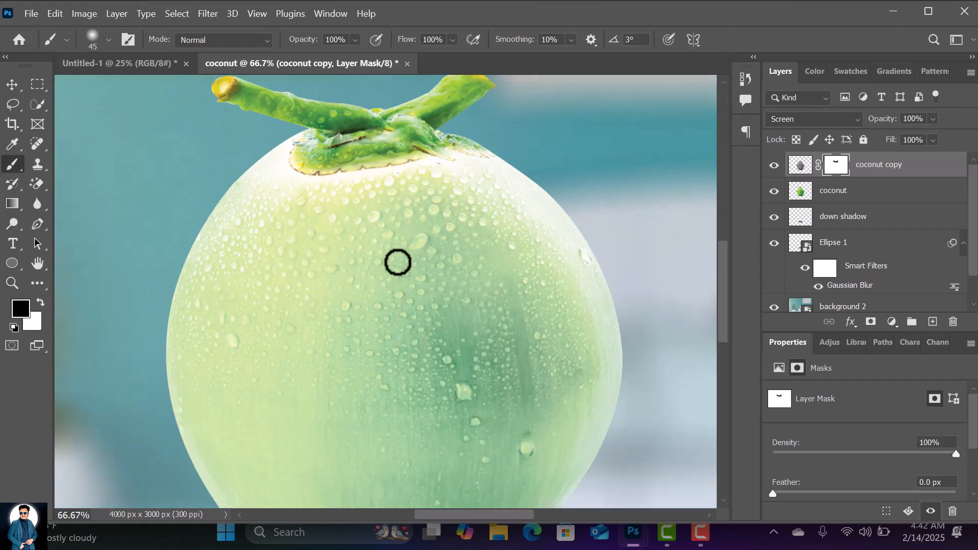
{"action": "scroll", "coordinate": [398, 263], "scroll_direction": "down", "scroll_amount": 2}
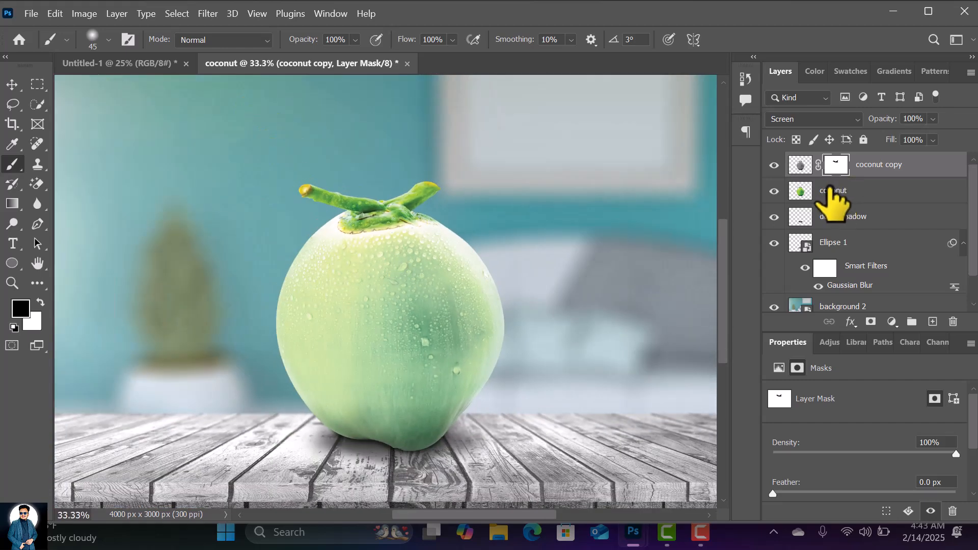
Add a layer mask to the original coconut layer and make that mask the active painting target
{"action": "left_click", "coordinate": [826, 190]}
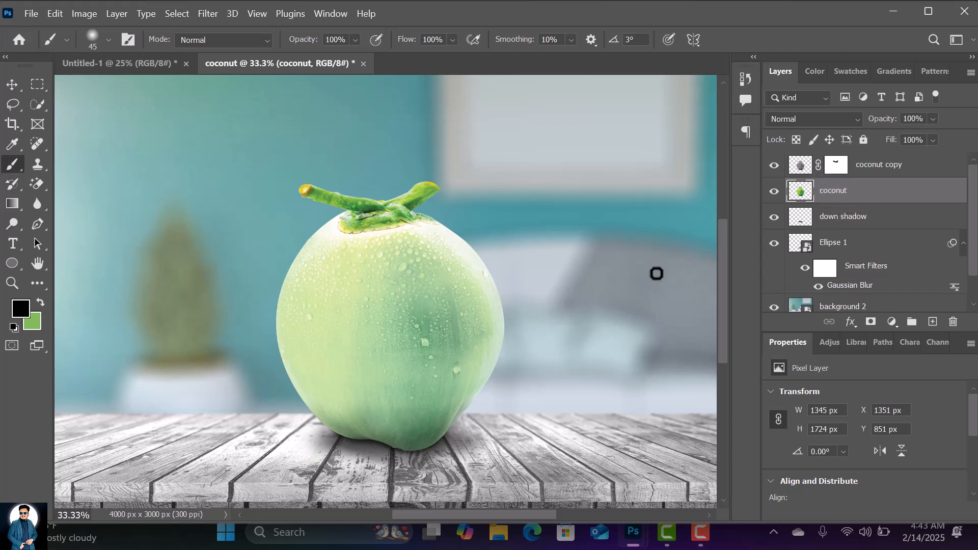
{"action": "left_click", "coordinate": [871, 322]}
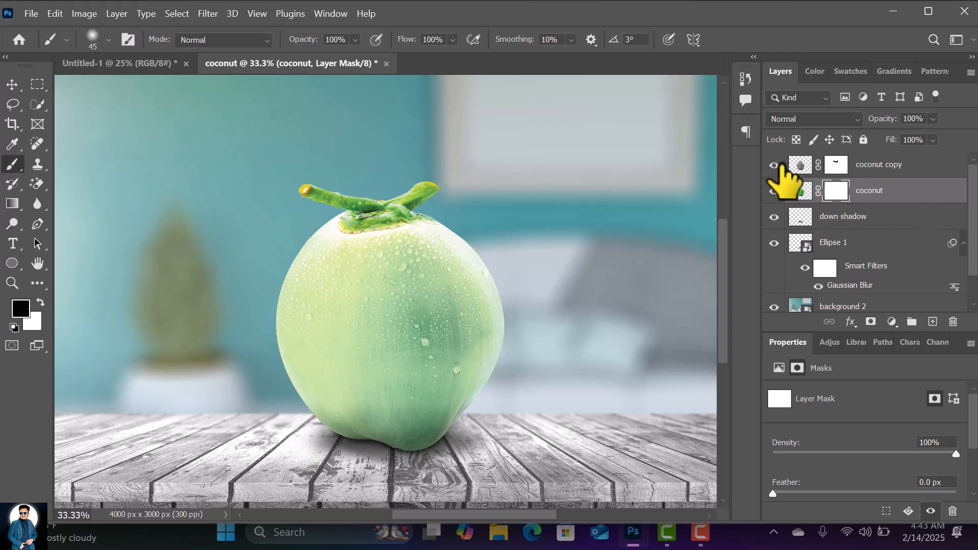
{"action": "left_click", "coordinate": [861, 174]}
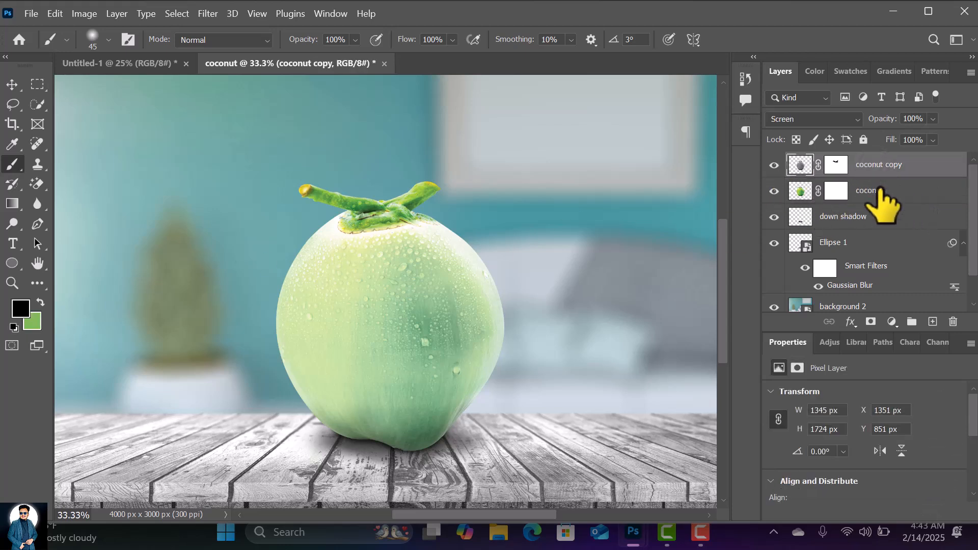
{"action": "left_click", "coordinate": [876, 191]}
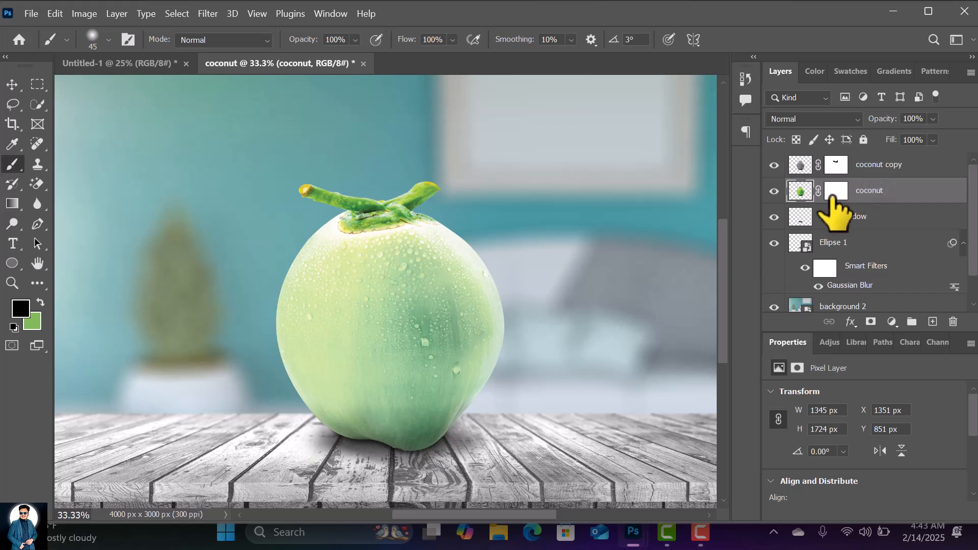
{"action": "left_click", "coordinate": [833, 194]}
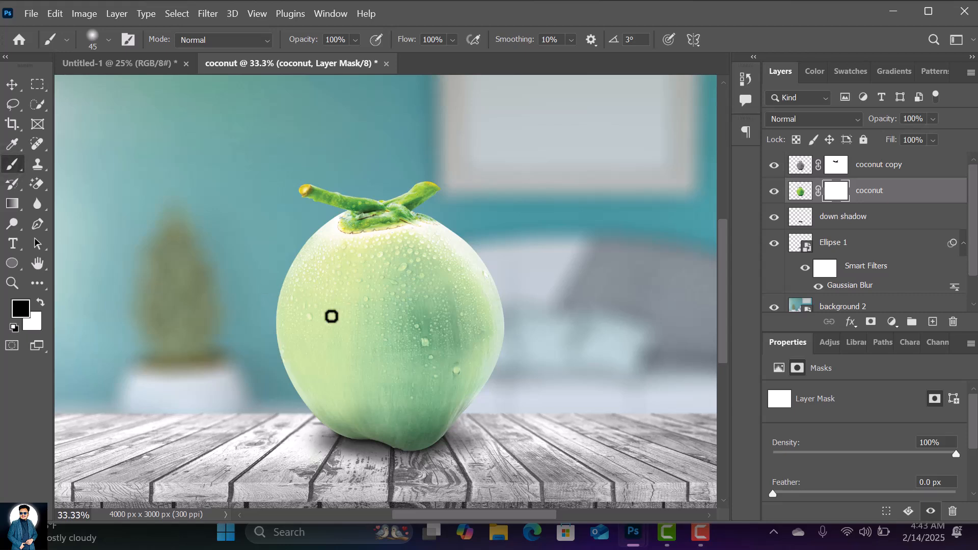
Paint out the green middle of the coconut on its layer mask with a black brush enlarged up to 300 px
{"action": "key", "text": "bracketright"}
{"action": "key", "text": "bracketright"}
{"action": "key", "text": "bracketright"}
{"action": "key", "text": "bracketright"}
{"action": "key", "text": "bracketright"}
{"action": "key", "text": "bracketright"}
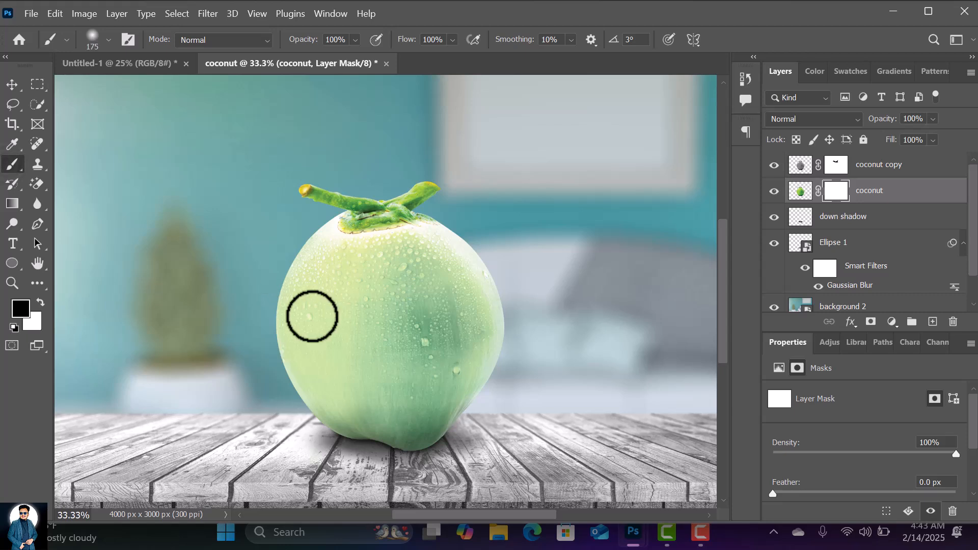
{"action": "mouse_move", "coordinate": [268, 307]}
{"action": "left_mouse_down"}
{"action": "mouse_move", "coordinate": [514, 321]}
{"action": "mouse_move", "coordinate": [271, 339]}
{"action": "mouse_move", "coordinate": [376, 316]}
{"action": "left_mouse_up"}
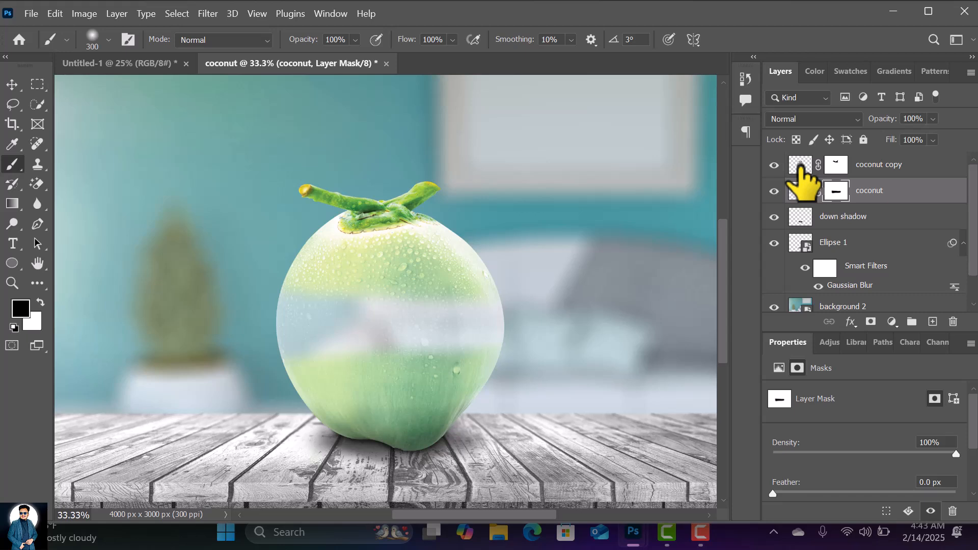
{"action": "mouse_move", "coordinate": [246, 331]}
{"action": "left_mouse_down"}
{"action": "mouse_move", "coordinate": [301, 301]}
{"action": "mouse_move", "coordinate": [487, 280]}
{"action": "mouse_move", "coordinate": [318, 312]}
{"action": "left_mouse_up"}
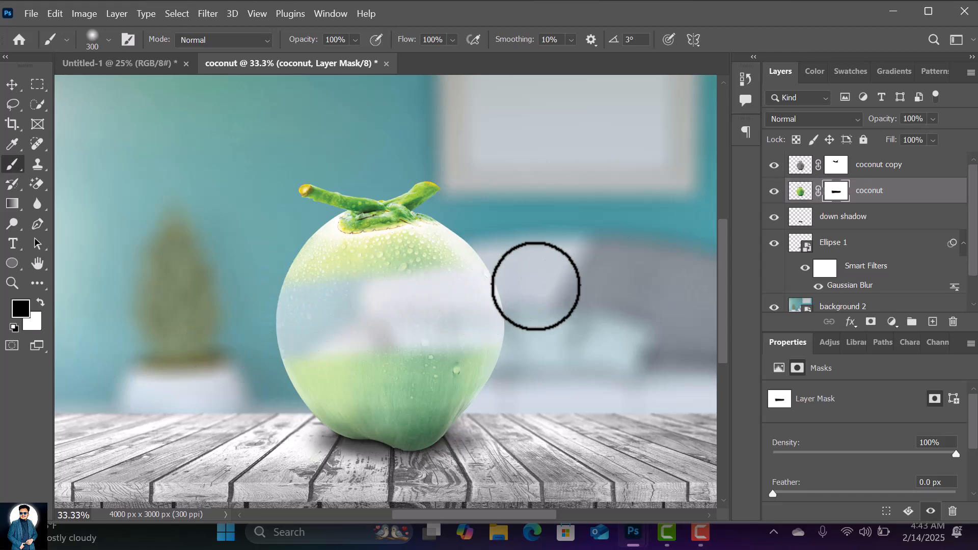
{"action": "mouse_move", "coordinate": [452, 328]}
{"action": "left_mouse_down"}
{"action": "mouse_move", "coordinate": [295, 345]}
{"action": "mouse_move", "coordinate": [498, 354]}
{"action": "mouse_move", "coordinate": [239, 344]}
{"action": "mouse_move", "coordinate": [327, 354]}
{"action": "mouse_move", "coordinate": [503, 345]}
{"action": "mouse_move", "coordinate": [237, 340]}
{"action": "mouse_move", "coordinate": [338, 341]}
{"action": "mouse_move", "coordinate": [308, 347]}
{"action": "mouse_move", "coordinate": [368, 353]}
{"action": "mouse_move", "coordinate": [277, 373]}
{"action": "mouse_move", "coordinate": [485, 360]}
{"action": "mouse_move", "coordinate": [597, 338]}
{"action": "mouse_move", "coordinate": [537, 322]}
{"action": "mouse_move", "coordinate": [368, 328]}
{"action": "mouse_move", "coordinate": [305, 288]}
{"action": "mouse_move", "coordinate": [495, 306]}
{"action": "mouse_move", "coordinate": [406, 311]}
{"action": "mouse_move", "coordinate": [391, 345]}
{"action": "mouse_move", "coordinate": [399, 303]}
{"action": "mouse_move", "coordinate": [455, 272]}
{"action": "mouse_move", "coordinate": [259, 287]}
{"action": "mouse_move", "coordinate": [311, 310]}
{"action": "left_mouse_up"}
Extend the coconut mask up toward the stem, painting with a 125 px brush and a 90 px brush beside the stem base
{"action": "key", "text": "ctrl+plus"}
{"action": "key", "text": "ctrl+plus"}
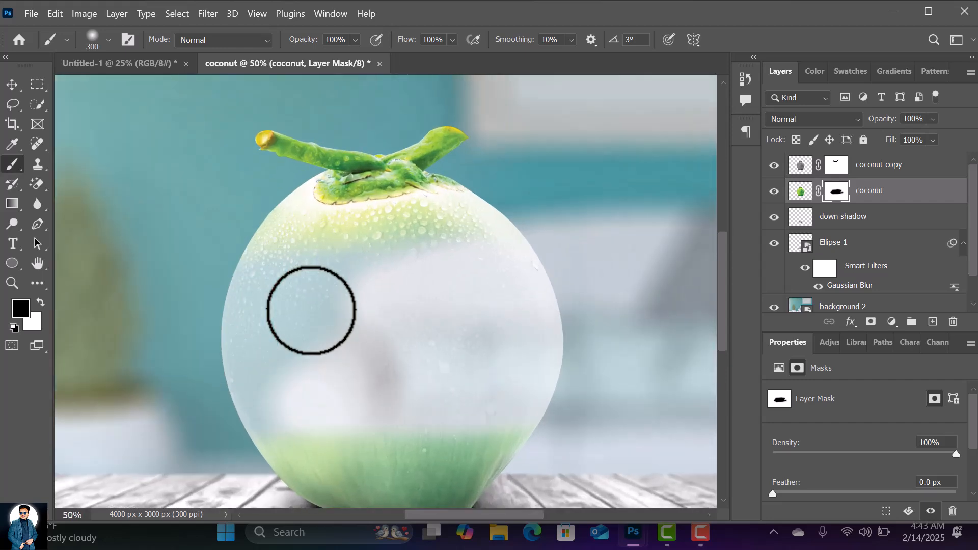
{"action": "key", "text": "bracketleft"}
{"action": "key", "text": "bracketleft"}
{"action": "key", "text": "bracketleft"}
{"action": "key", "text": "bracketleft"}
{"action": "key", "text": "bracketleft"}
{"action": "mouse_move", "coordinate": [296, 243]}
{"action": "left_mouse_down"}
{"action": "mouse_move", "coordinate": [423, 244]}
{"action": "mouse_move", "coordinate": [509, 229]}
{"action": "mouse_move", "coordinate": [276, 237]}
{"action": "left_mouse_up"}
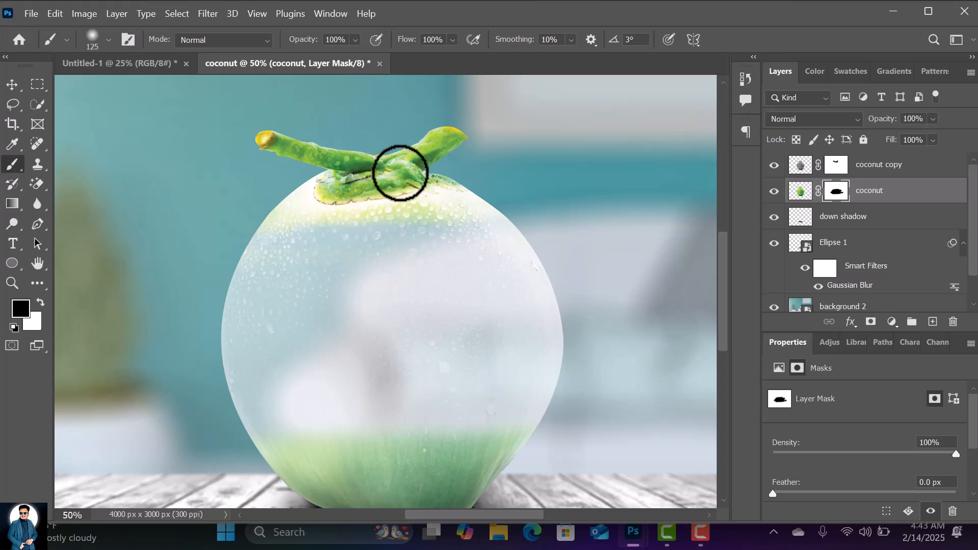
{"action": "key", "text": "bracketleft"}
{"action": "key", "text": "bracketleft"}
{"action": "mouse_move", "coordinate": [297, 192]}
{"action": "left_mouse_down"}
{"action": "mouse_move", "coordinate": [263, 234]}
{"action": "mouse_move", "coordinate": [301, 188]}
{"action": "left_mouse_up"}
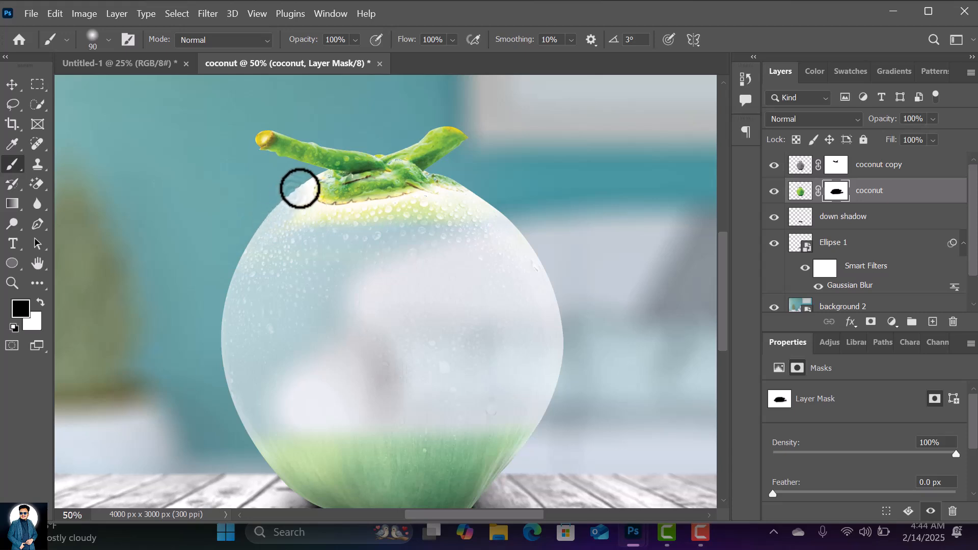
Mask out the remaining yellow-green band below the stem base with a 175 px brush
{"action": "key", "text": "bracketright"}
{"action": "key", "text": "bracketright"}
{"action": "key", "text": "bracketright"}
{"action": "key", "text": "bracketright"}
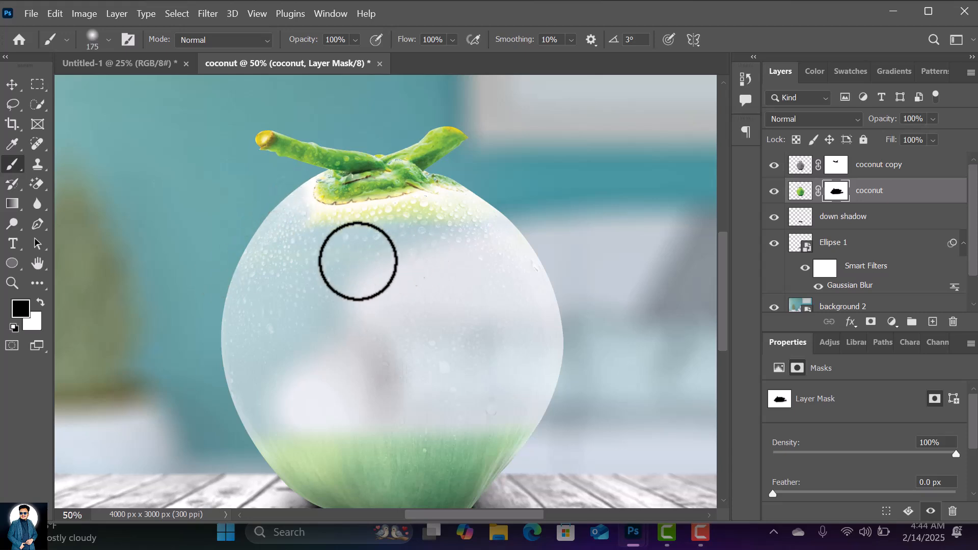
{"action": "mouse_move", "coordinate": [290, 247]}
{"action": "left_mouse_down"}
{"action": "mouse_move", "coordinate": [331, 234]}
{"action": "mouse_move", "coordinate": [299, 229]}
{"action": "mouse_move", "coordinate": [348, 226]}
{"action": "mouse_move", "coordinate": [333, 238]}
{"action": "mouse_move", "coordinate": [316, 232]}
{"action": "mouse_move", "coordinate": [351, 235]}
{"action": "mouse_move", "coordinate": [355, 223]}
{"action": "mouse_move", "coordinate": [424, 208]}
{"action": "mouse_move", "coordinate": [501, 207]}
{"action": "mouse_move", "coordinate": [375, 245]}
{"action": "mouse_move", "coordinate": [452, 224]}
{"action": "mouse_move", "coordinate": [552, 233]}
{"action": "mouse_move", "coordinate": [539, 261]}
{"action": "mouse_move", "coordinate": [519, 228]}
{"action": "mouse_move", "coordinate": [397, 225]}
{"action": "mouse_move", "coordinate": [445, 212]}
{"action": "mouse_move", "coordinate": [481, 225]}
{"action": "mouse_move", "coordinate": [473, 203]}
{"action": "mouse_move", "coordinate": [421, 197]}
{"action": "mouse_move", "coordinate": [285, 232]}
{"action": "mouse_move", "coordinate": [317, 206]}
{"action": "mouse_move", "coordinate": [302, 196]}
{"action": "mouse_move", "coordinate": [306, 184]}
{"action": "mouse_move", "coordinate": [303, 205]}
{"action": "mouse_move", "coordinate": [340, 217]}
{"action": "mouse_move", "coordinate": [432, 204]}
{"action": "left_mouse_up"}
Clean up the coconut mask closely along the edge of the stem base with a 40 to 50 px brush
{"action": "key", "text": "bracketleft"}
{"action": "key", "text": "bracketleft"}
{"action": "key", "text": "bracketleft"}
{"action": "key", "text": "bracketleft"}
{"action": "key", "text": "bracketleft"}
{"action": "key", "text": "bracketleft"}
{"action": "key", "text": "bracketright"}
{"action": "key", "text": "bracketleft"}
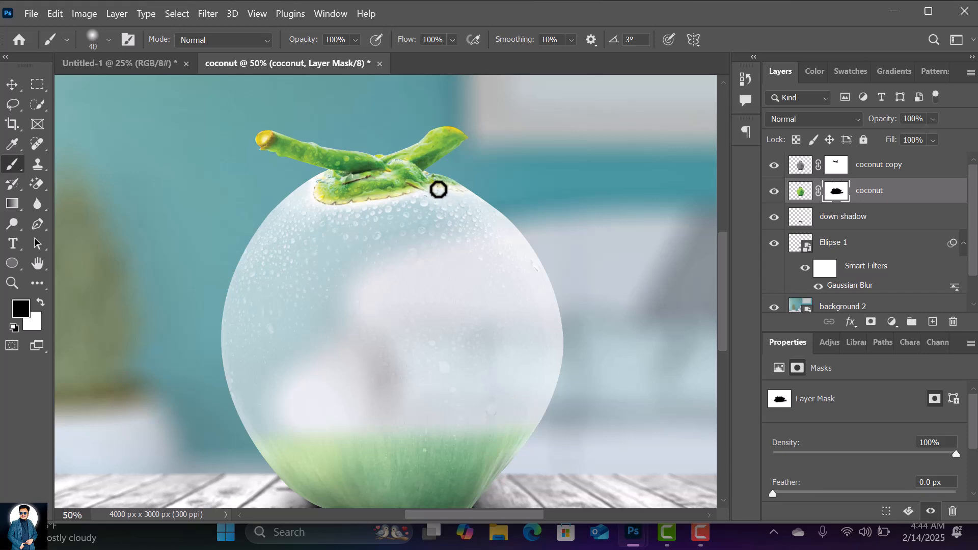
{"action": "key", "text": "bracketright"}
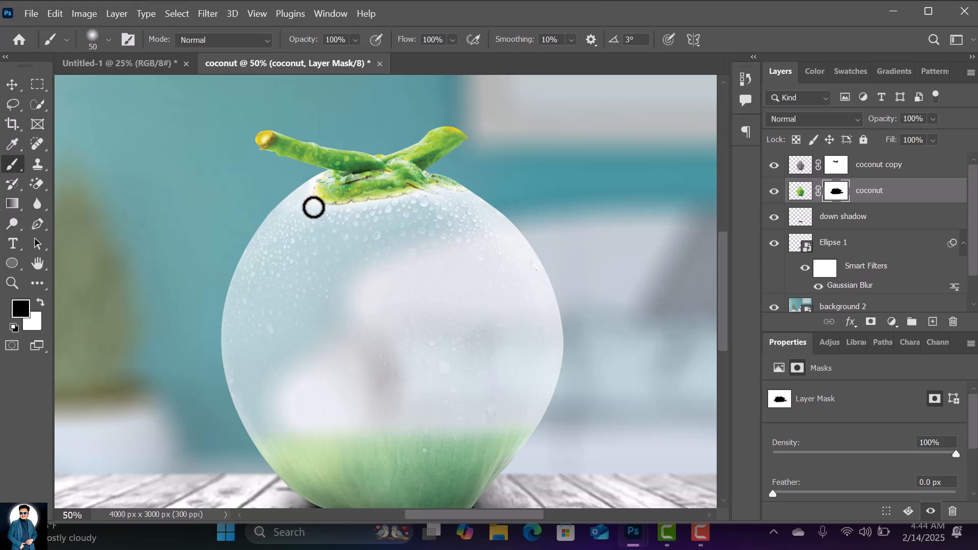
Refine the coconut mask over the transparent body at 175 px and just under the stem base with 50 to 70 px brushes
{"action": "key", "text": "bracketright"}
{"action": "key", "text": "bracketright"}
{"action": "key", "text": "bracketright"}
{"action": "key", "text": "bracketright"}
{"action": "key", "text": "bracketright"}
{"action": "key", "text": "bracketright"}
{"action": "key", "text": "bracketright"}
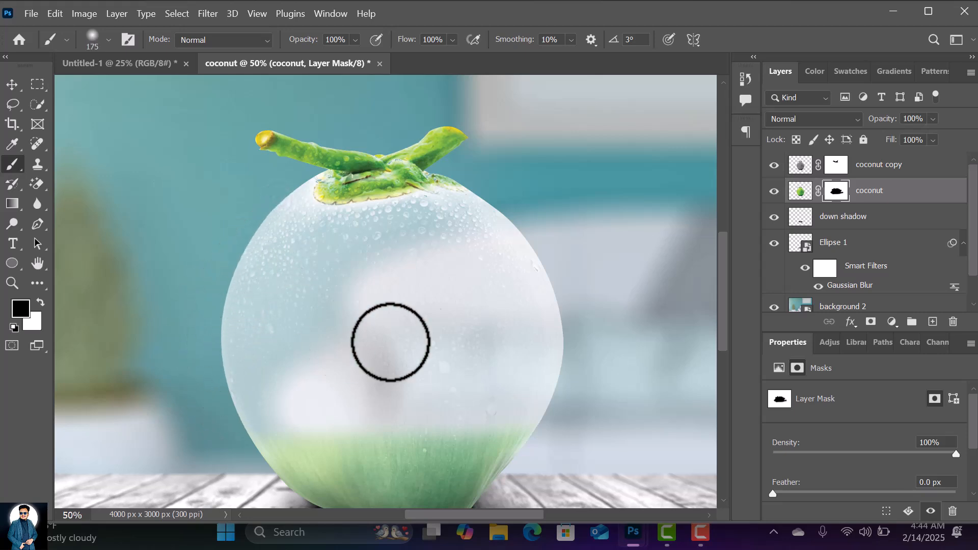
{"action": "key", "text": "bracketleft"}
{"action": "key", "text": "bracketleft"}
{"action": "key", "text": "bracketleft"}
{"action": "key", "text": "bracketleft"}
{"action": "key", "text": "bracketleft"}
{"action": "key", "text": "bracketleft"}
{"action": "key", "text": "bracketleft"}
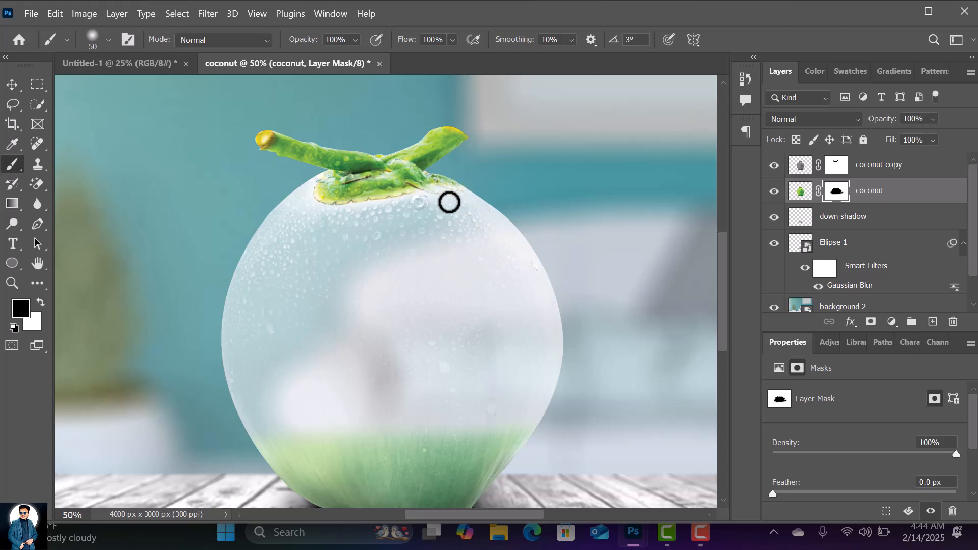
{"action": "key", "text": "bracketright"}
{"action": "key", "text": "bracketright"}
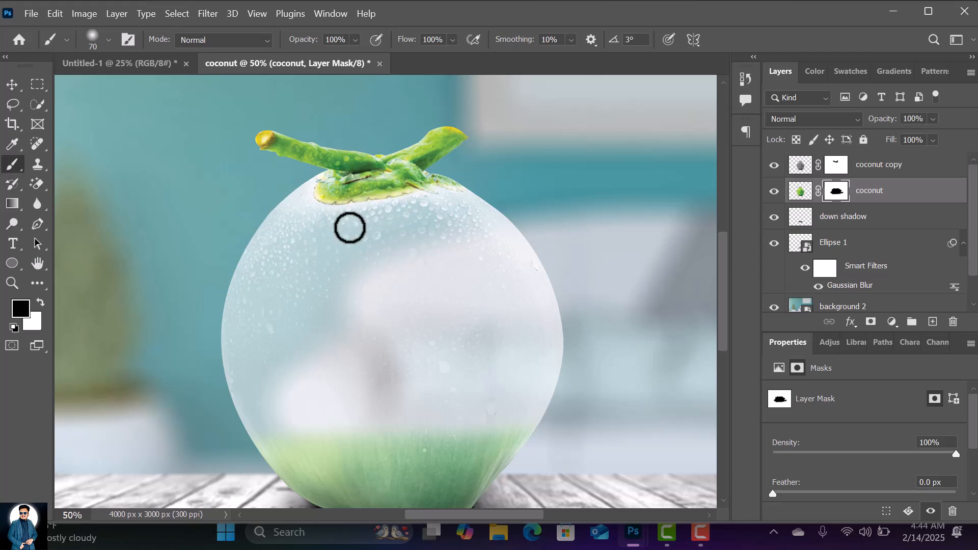
Touch up the coconut mask along the sides of the transparent body with a 300 px brush
{"action": "key", "text": "bracketright"}
{"action": "key", "text": "bracketright"}
{"action": "key", "text": "bracketright"}
{"action": "key", "text": "bracketright"}
{"action": "key", "text": "bracketright"}
{"action": "key", "text": "bracketright"}
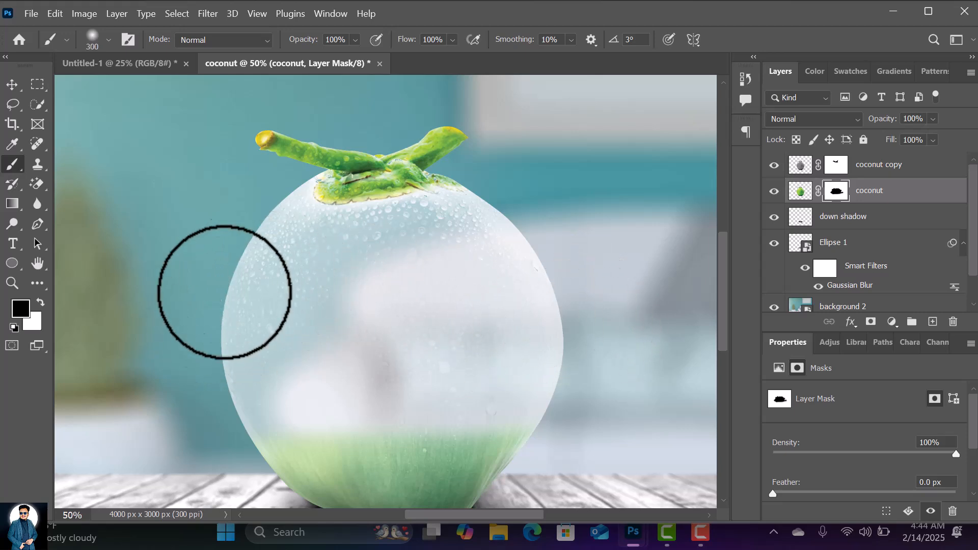
Check the masked coconut from stem to base, hiding the coconut copy layer and showing it again
{"action": "scroll", "coordinate": [465, 350], "scroll_direction": "down", "scroll_amount": 3}
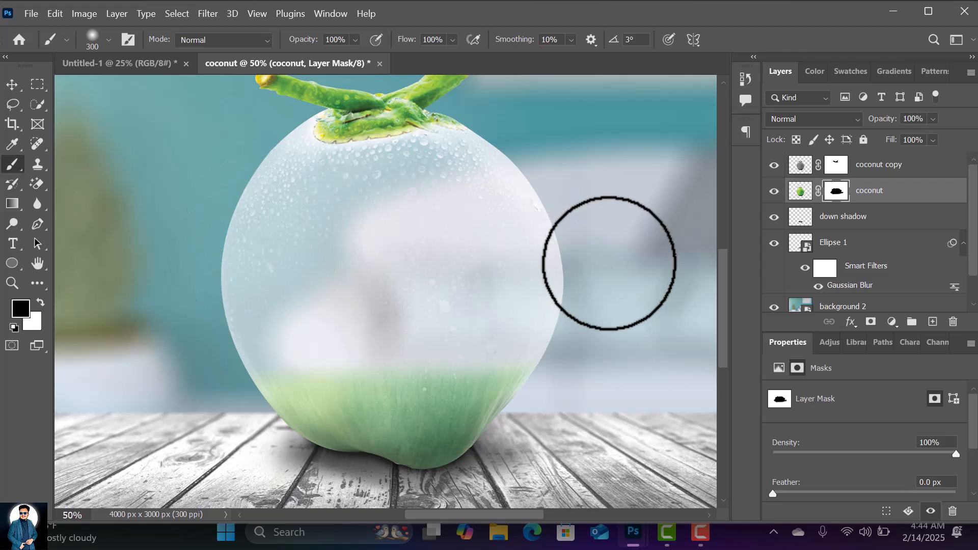
{"action": "scroll", "coordinate": [214, 235], "scroll_direction": "down", "scroll_amount": 3}
{"action": "scroll", "coordinate": [445, 222], "scroll_direction": "up", "scroll_amount": 3}
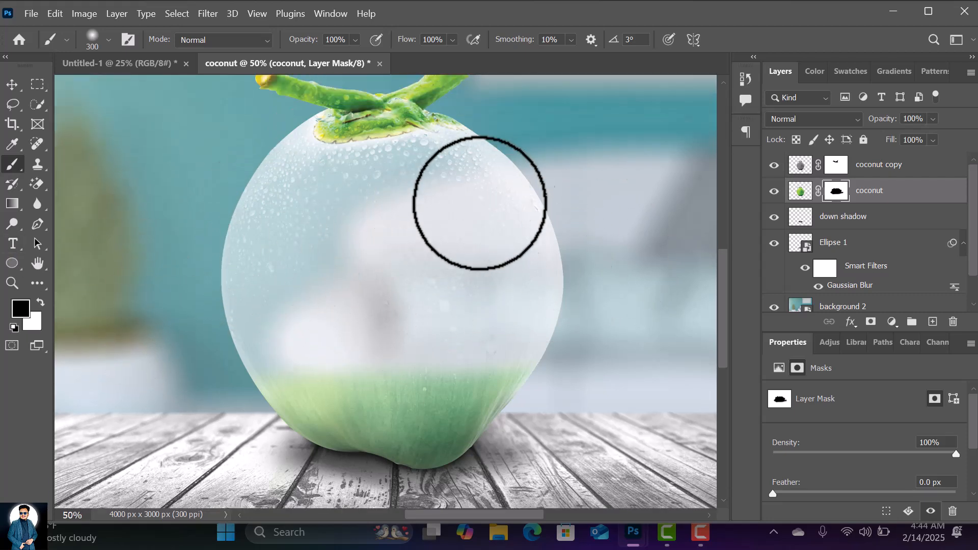
{"action": "scroll", "coordinate": [255, 214], "scroll_direction": "up", "scroll_amount": 2}
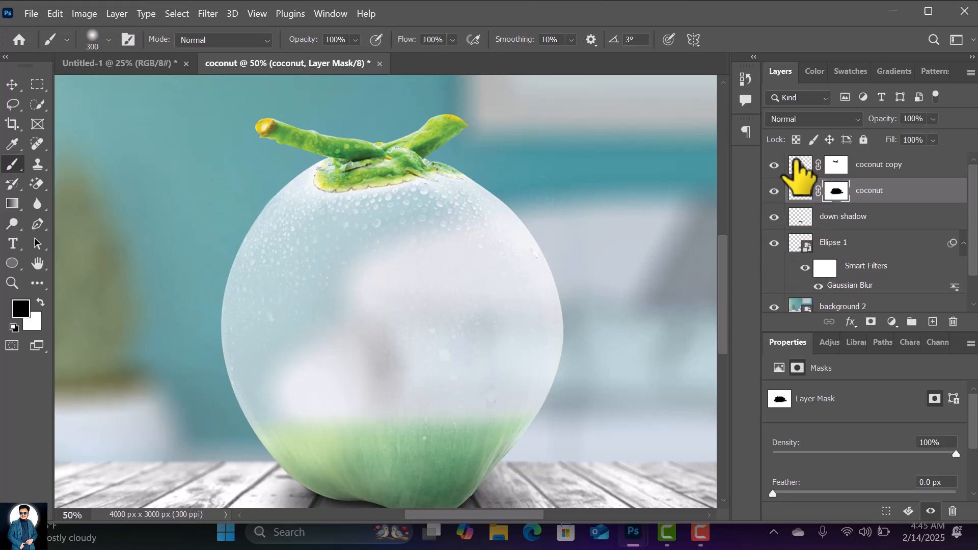
{"action": "left_click", "coordinate": [774, 165]}
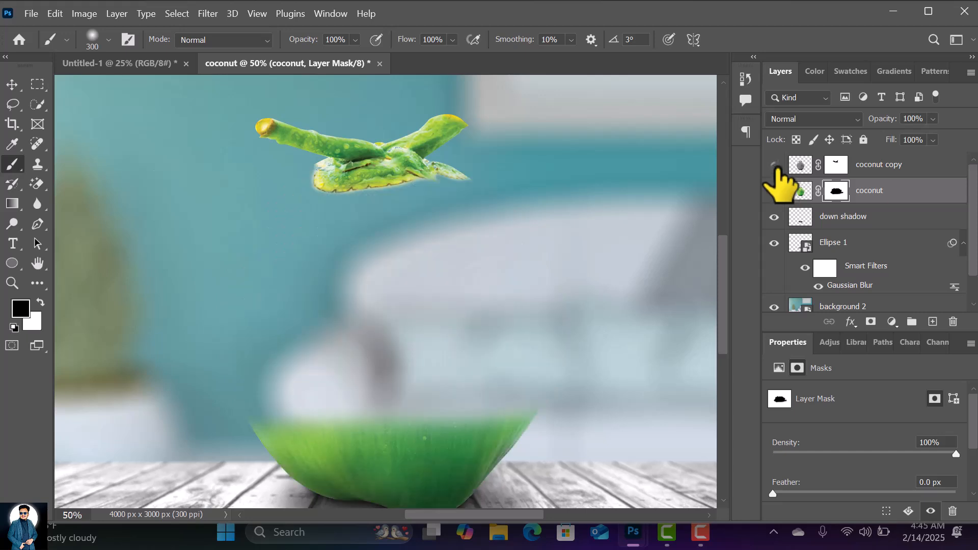
{"action": "left_click", "coordinate": [774, 166]}
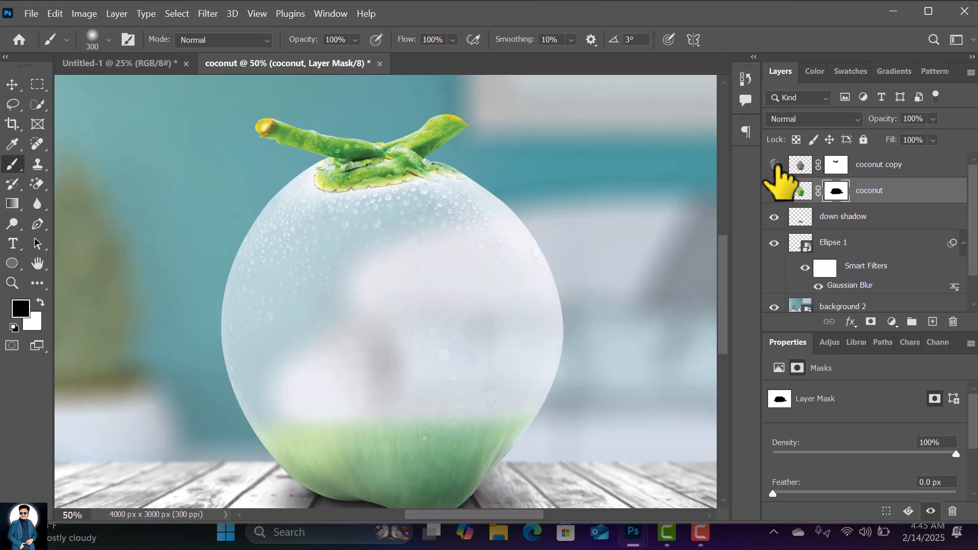
Paint white on the coconut layer's mask with a 300 px brush to restore the upper edge of the green base
{"action": "left_click", "coordinate": [800, 191]}
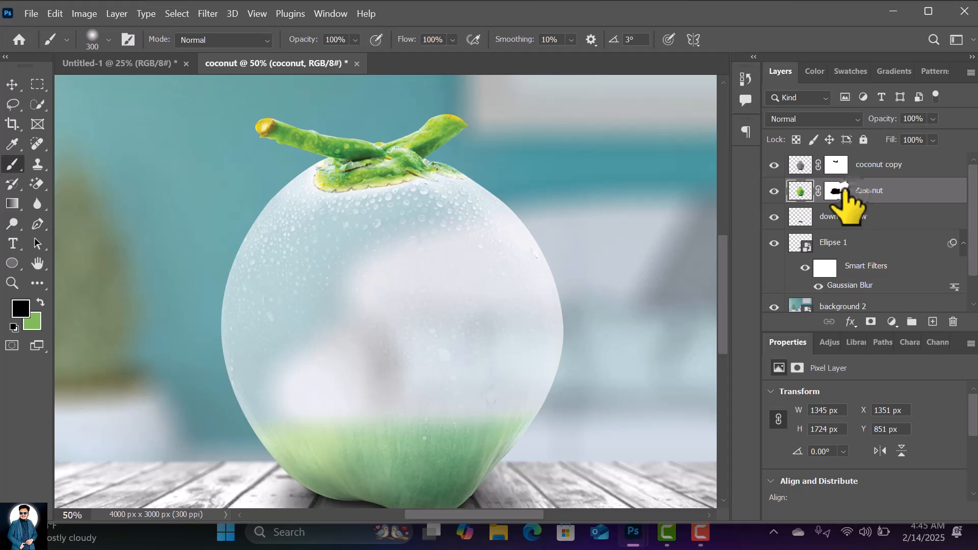
{"action": "left_click", "coordinate": [837, 191]}
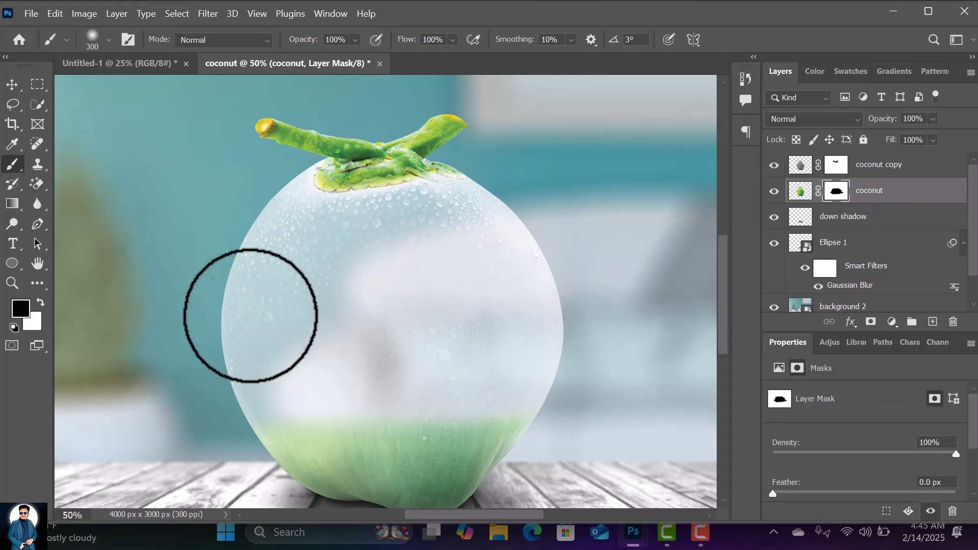
{"action": "scroll", "coordinate": [419, 435], "scroll_direction": "down", "scroll_amount": 3}
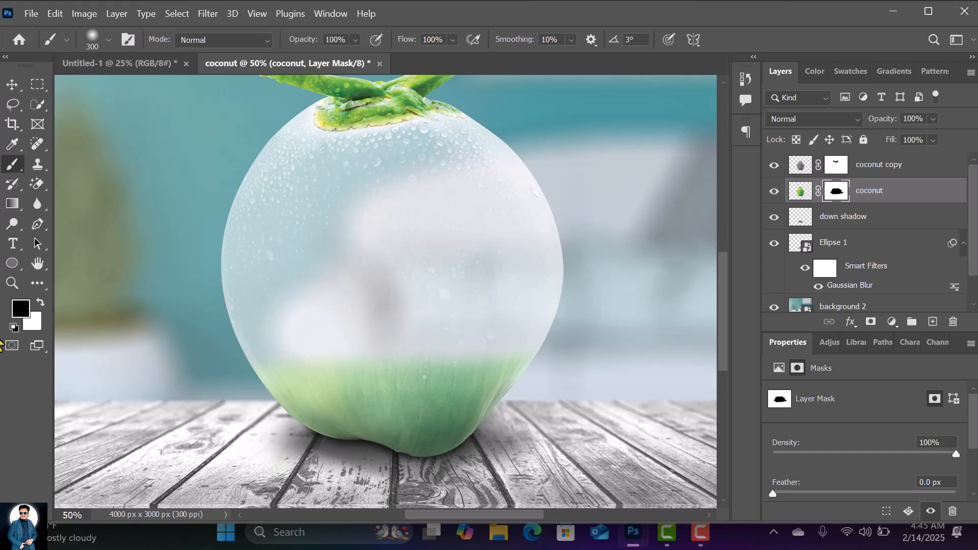
{"action": "mouse_move", "coordinate": [250, 388]}
{"action": "left_mouse_down"}
{"action": "mouse_move", "coordinate": [548, 407]}
{"action": "mouse_move", "coordinate": [527, 386]}
{"action": "mouse_move", "coordinate": [283, 392]}
{"action": "left_mouse_up"}
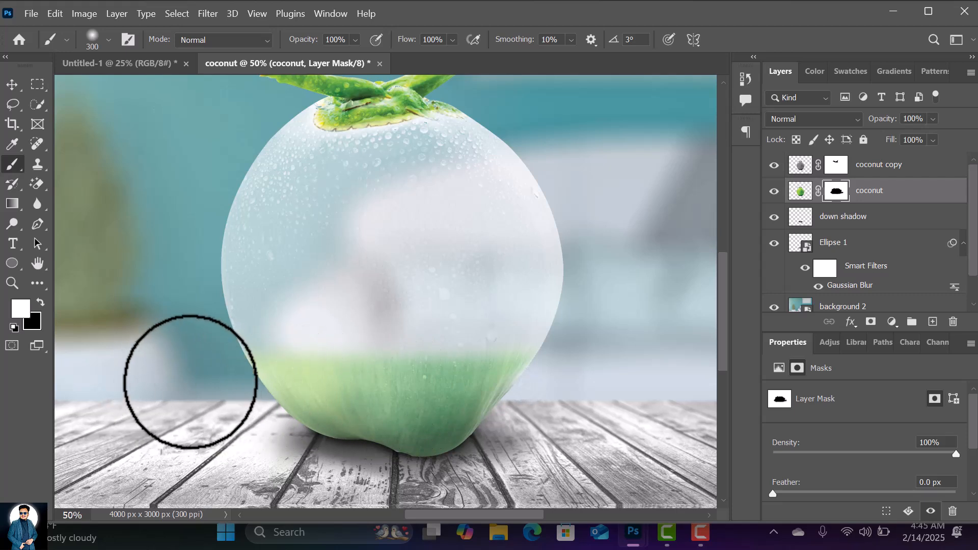
Sharpen and even out the green base's upper edge from side to side on the coconut mask with an 80 px white brush
{"action": "key", "text": "bracketleft"}
{"action": "key", "text": "bracketleft"}
{"action": "key", "text": "bracketleft"}
{"action": "key", "text": "bracketleft"}
{"action": "key", "text": "bracketleft"}
{"action": "key", "text": "bracketleft"}
{"action": "key", "text": "bracketleft"}
{"action": "key", "text": "bracketleft"}
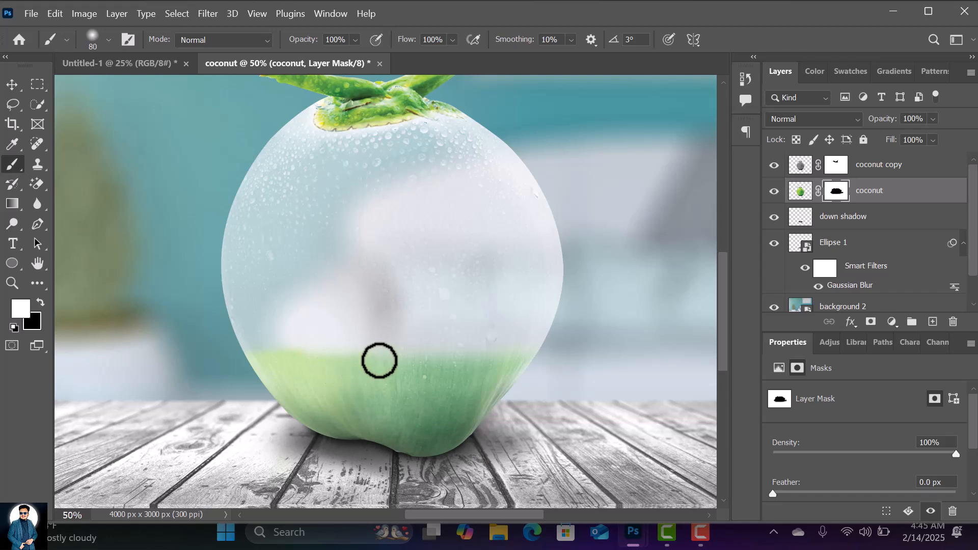
{"action": "left_click", "coordinate": [536, 363]}
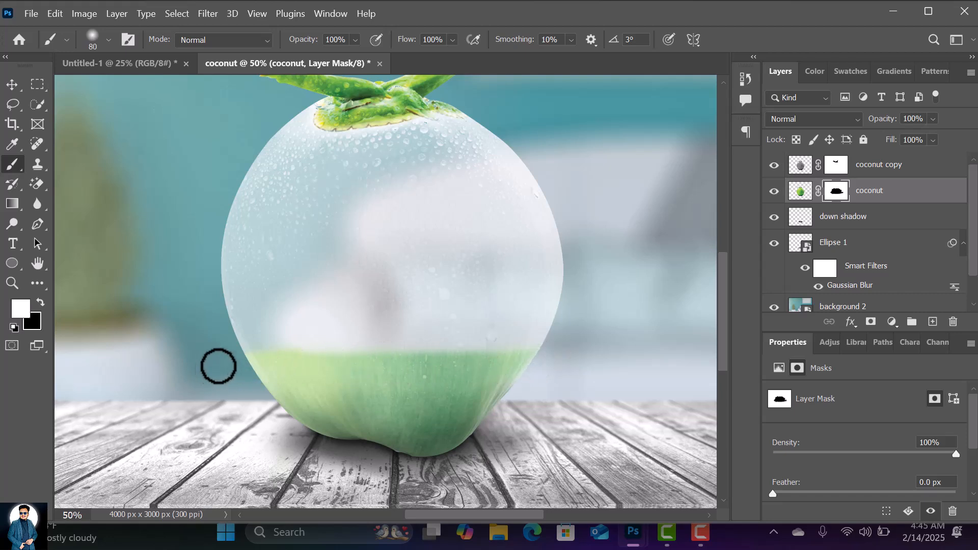
{"action": "left_click", "coordinate": [311, 362]}
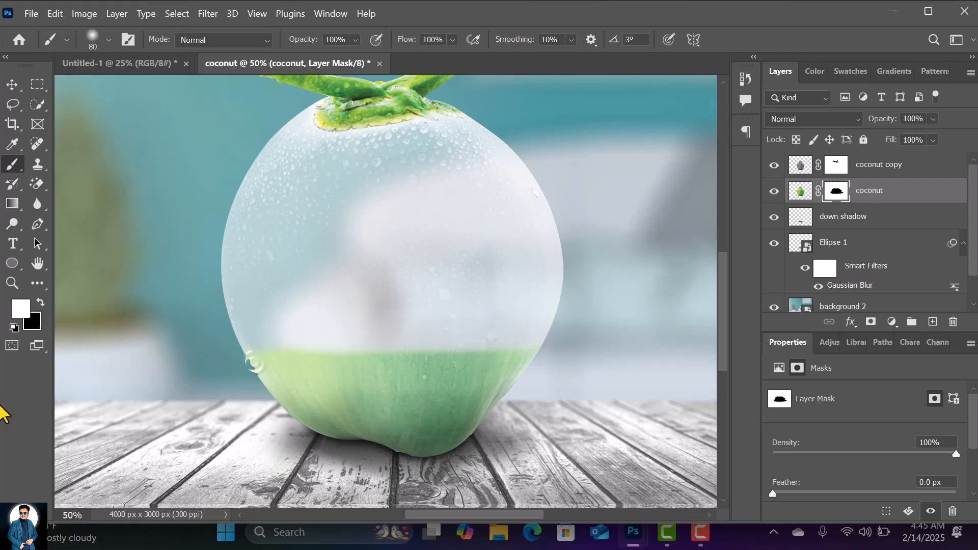
{"action": "scroll", "coordinate": [338, 381], "scroll_direction": "up", "scroll_amount": 2}
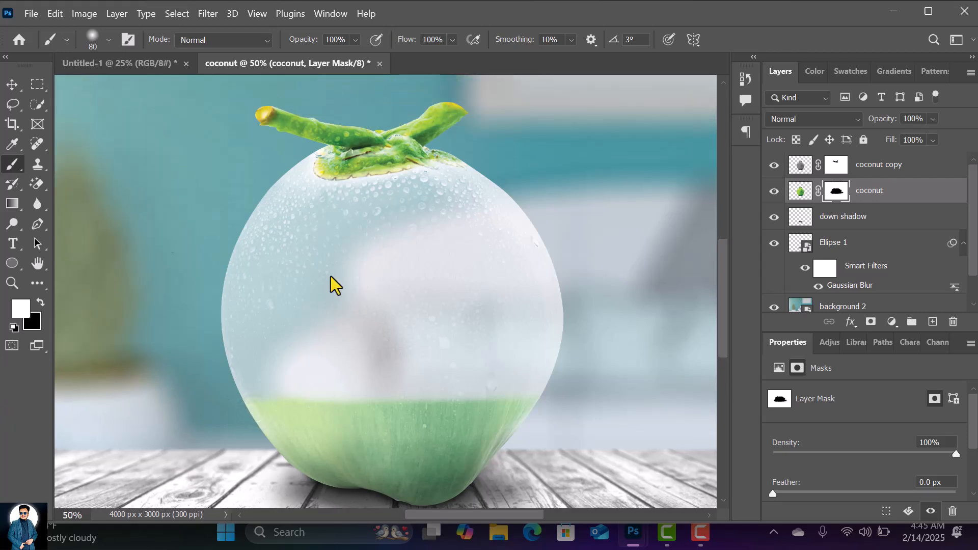
{"action": "scroll", "coordinate": [344, 239], "scroll_direction": "down", "scroll_amount": 1}
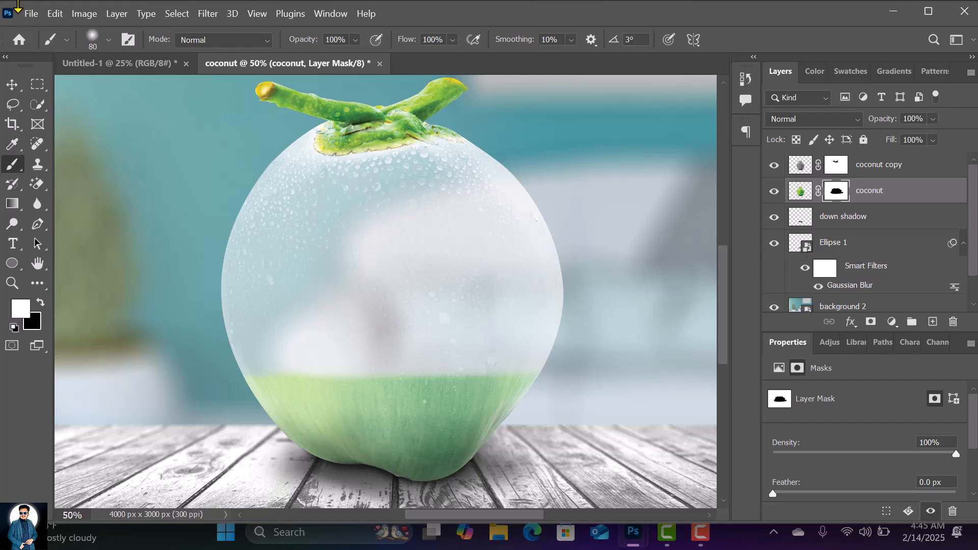
Place the halved coconut image pngimg.com - coconut_PNG108882 as an embedded layer above the coconut layer and rasterize it
{"action": "left_click", "coordinate": [32, 13]}
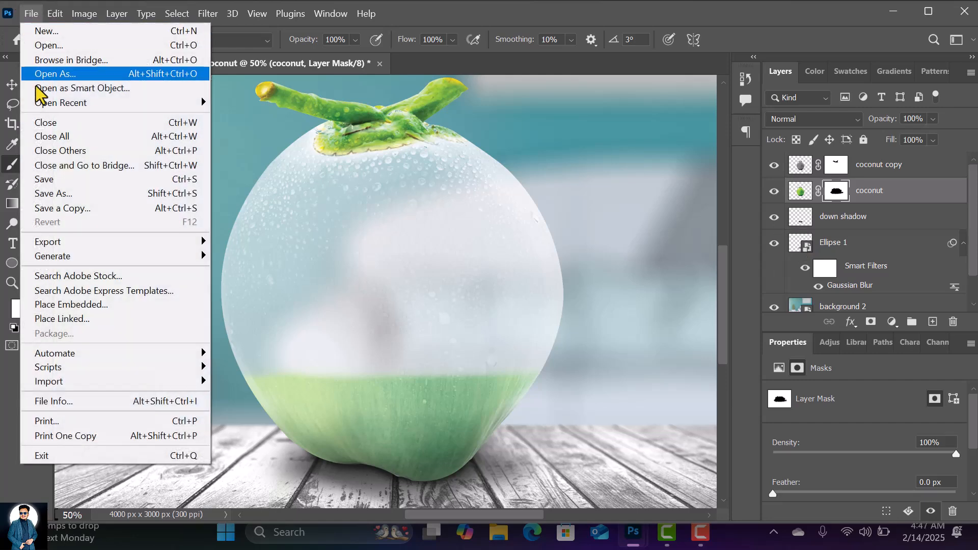
{"action": "left_click", "coordinate": [97, 306]}
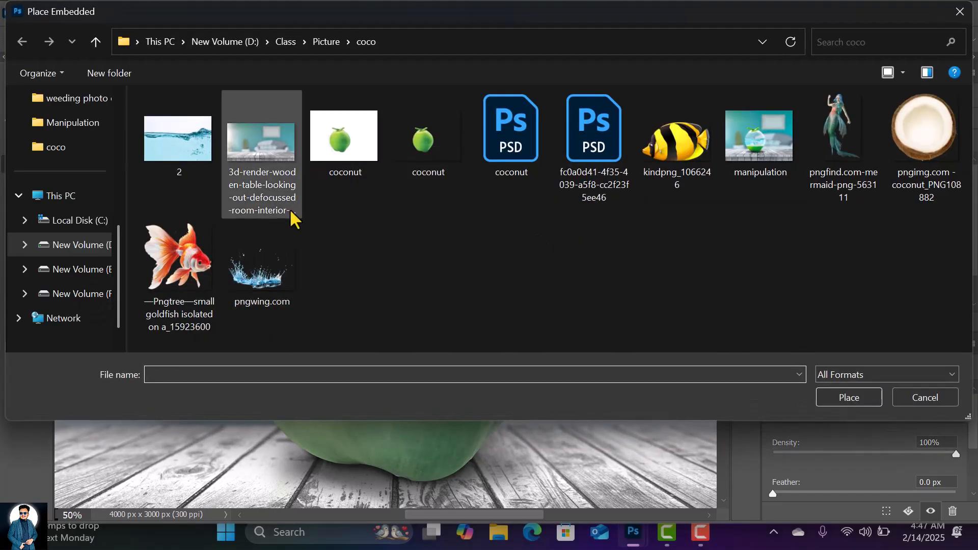
{"action": "double_click", "coordinate": [925, 130]}
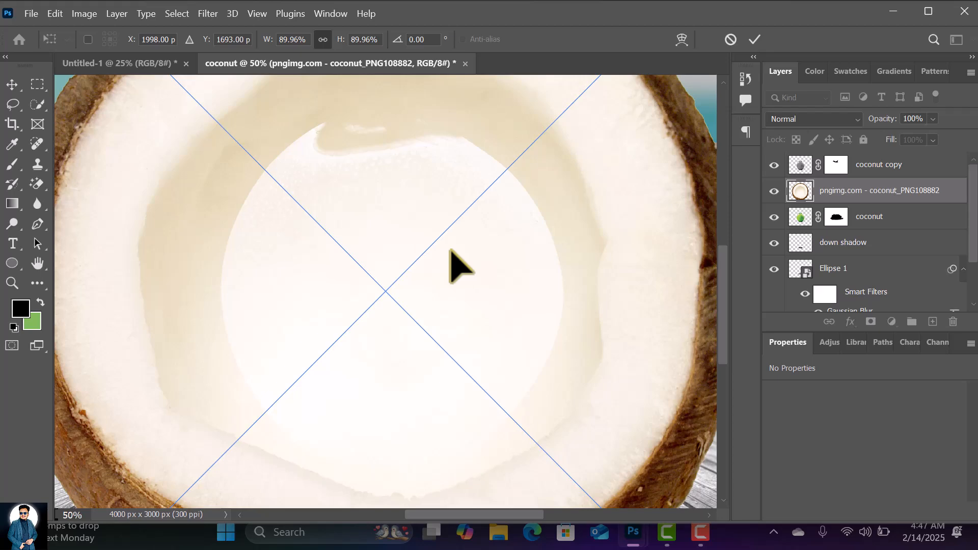
{"action": "key", "text": "ctrl+minus"}
{"action": "key", "text": "ctrl+minus"}
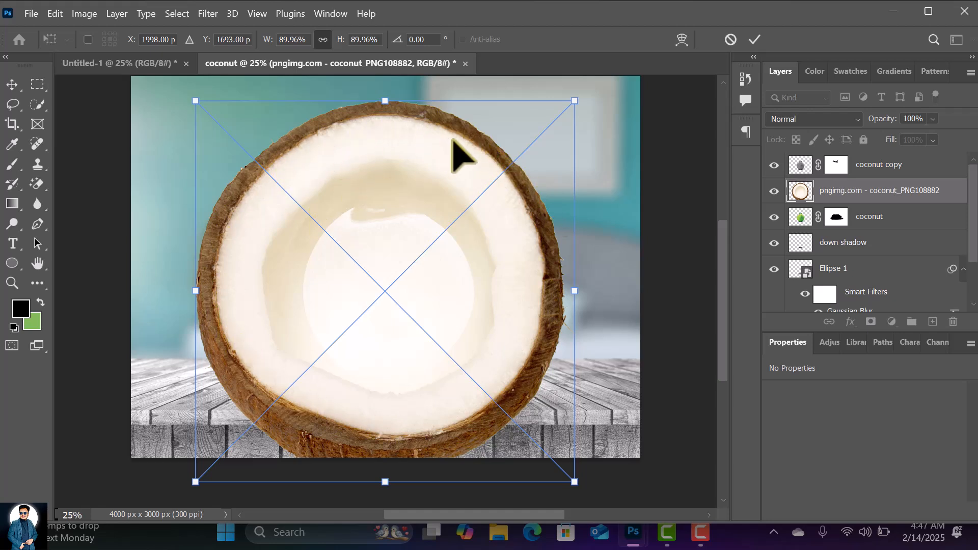
{"action": "left_click", "coordinate": [916, 190]}
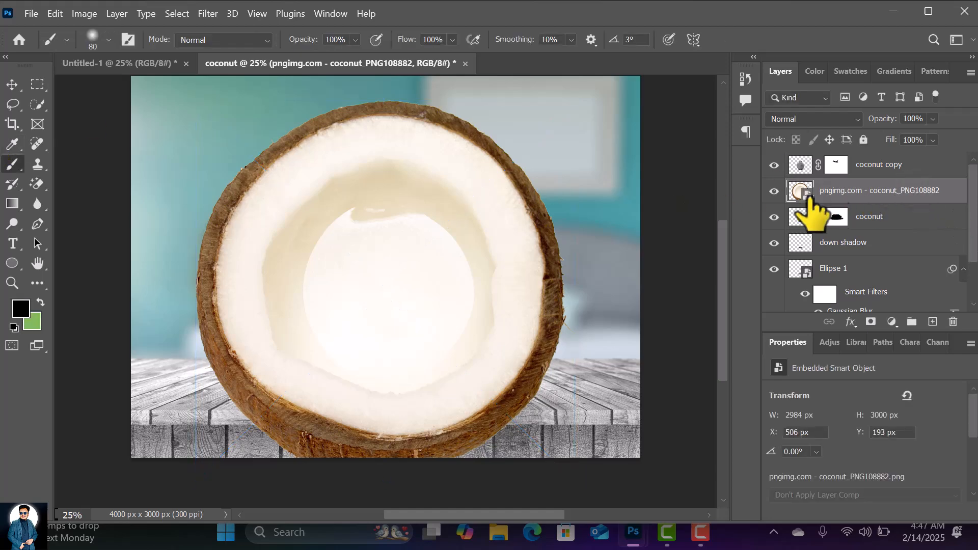
{"action": "right_click", "coordinate": [881, 190]}
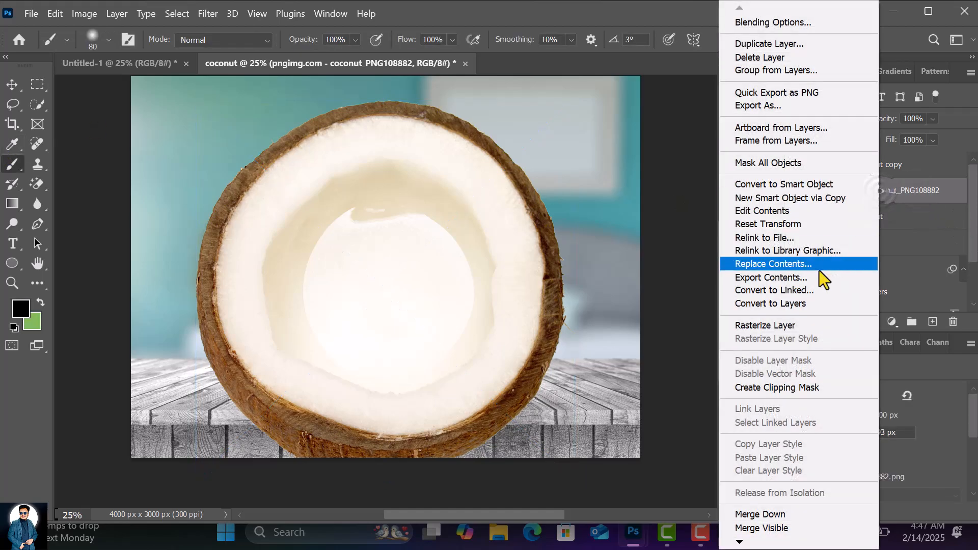
{"action": "left_click", "coordinate": [784, 324]}
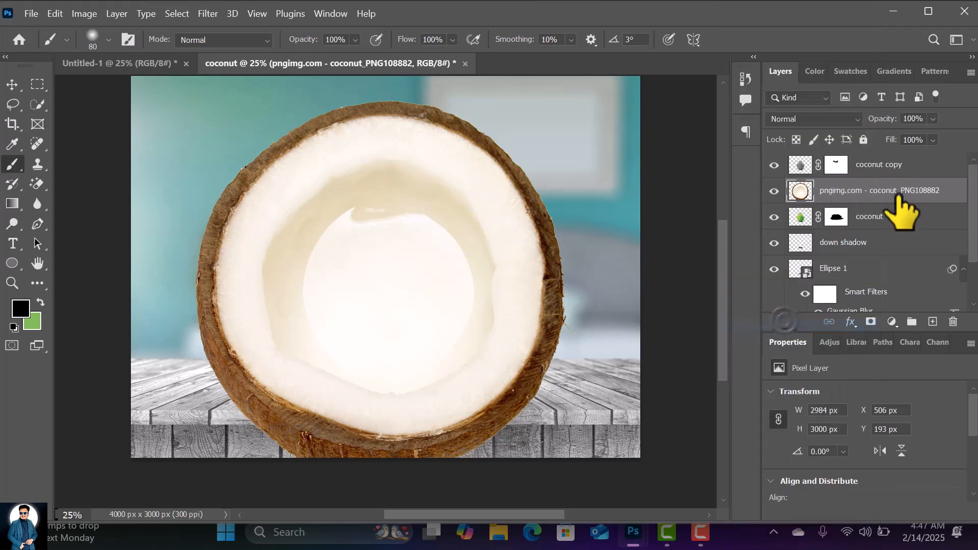
Select the white flesh of the halved coconut freehand with the Lasso tool, following just inside the brown shell
{"action": "left_click", "coordinate": [13, 106]}
{"action": "right_click", "coordinate": [13, 105]}
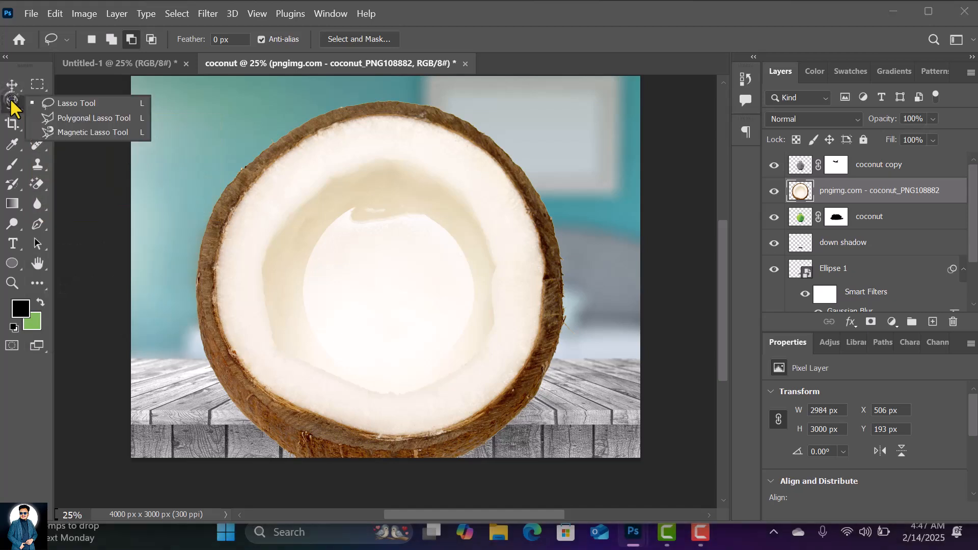
{"action": "left_click", "coordinate": [63, 107]}
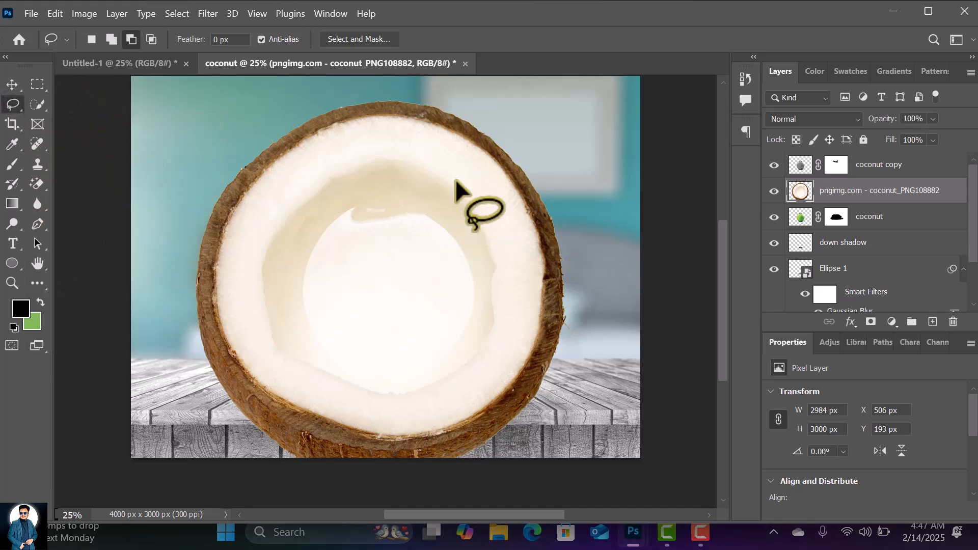
{"action": "scroll", "coordinate": [455, 184], "scroll_direction": "down", "scroll_amount": 2}
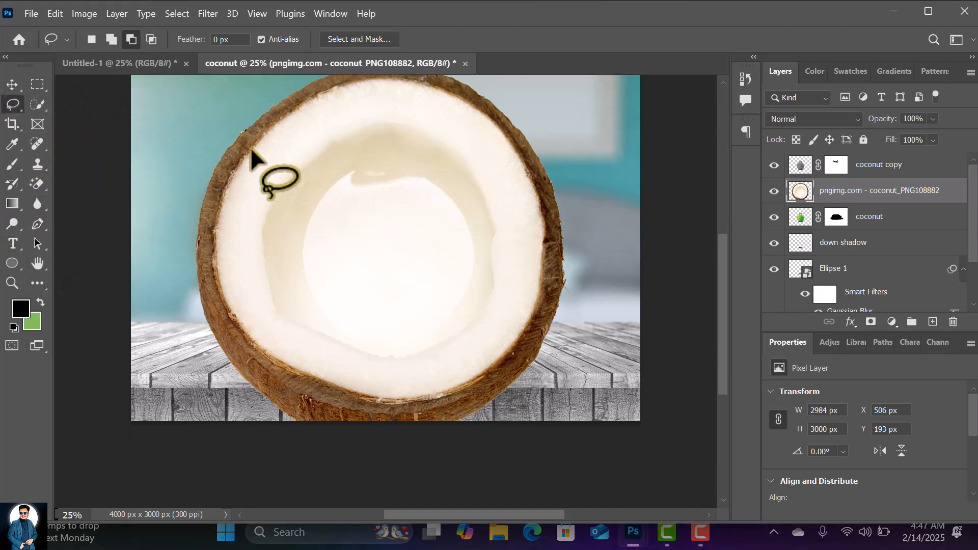
{"action": "mouse_move", "coordinate": [347, 90]}
{"action": "left_mouse_down"}
{"action": "mouse_move", "coordinate": [241, 169]}
{"action": "mouse_move", "coordinate": [221, 221]}
{"action": "mouse_move", "coordinate": [221, 267]}
{"action": "mouse_move", "coordinate": [235, 306]}
{"action": "left_mouse_up"}
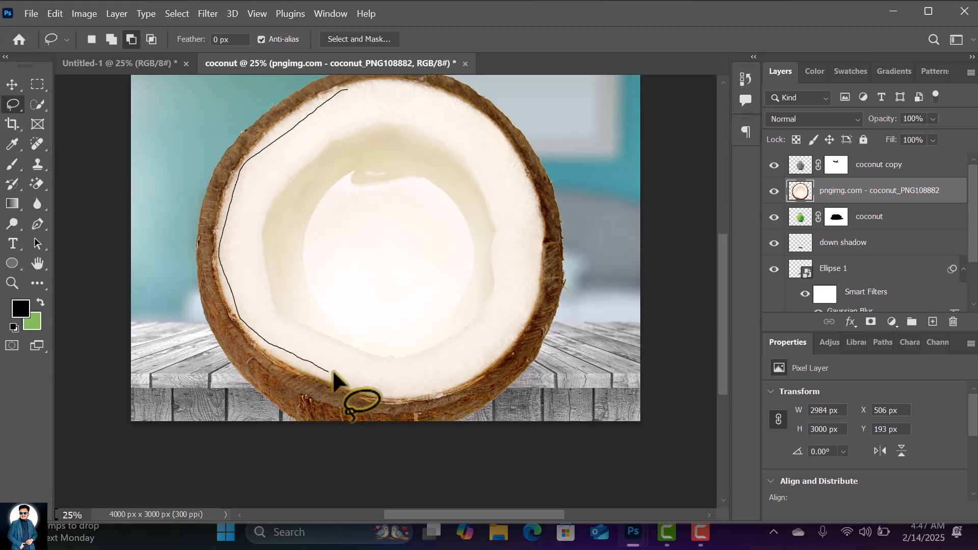
{"action": "mouse_move", "coordinate": [469, 363]}
{"action": "left_mouse_down"}
{"action": "mouse_move", "coordinate": [520, 304]}
{"action": "mouse_move", "coordinate": [532, 262]}
{"action": "left_mouse_up"}
{"action": "left_click_drag", "start_coordinate": [534, 220], "coordinate": [518, 175]}
{"action": "mouse_move", "coordinate": [494, 134]}
{"action": "left_mouse_down"}
{"action": "mouse_move", "coordinate": [397, 85]}
{"action": "mouse_move", "coordinate": [348, 88]}
{"action": "left_mouse_up"}
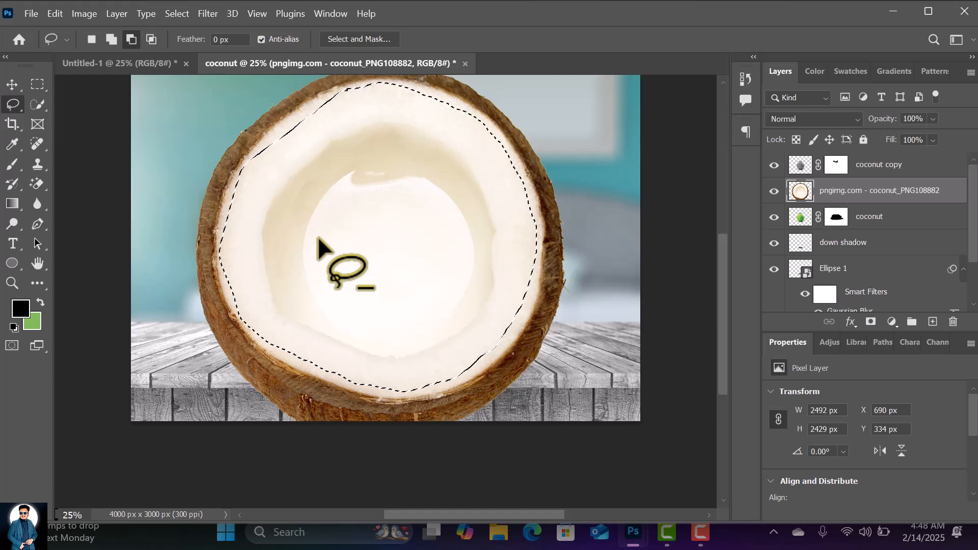
Add the missed flesh areas along the shell's inner edge to the lasso selection
{"action": "scroll", "coordinate": [316, 143], "scroll_direction": "up", "scroll_amount": 1}
{"action": "scroll", "coordinate": [316, 142], "scroll_direction": "up", "scroll_amount": 1}
{"action": "left_click", "coordinate": [111, 39]}
{"action": "left_click_drag", "start_coordinate": [327, 121], "coordinate": [258, 175]}
{"action": "mouse_move", "coordinate": [310, 139]}
{"action": "left_mouse_down"}
{"action": "mouse_move", "coordinate": [339, 113]}
{"action": "mouse_move", "coordinate": [411, 112]}
{"action": "mouse_move", "coordinate": [482, 146]}
{"action": "mouse_move", "coordinate": [514, 186]}
{"action": "mouse_move", "coordinate": [522, 220]}
{"action": "left_mouse_up"}
{"action": "mouse_move", "coordinate": [445, 405]}
{"action": "left_mouse_down"}
{"action": "mouse_move", "coordinate": [525, 343]}
{"action": "mouse_move", "coordinate": [535, 282]}
{"action": "left_mouse_up"}
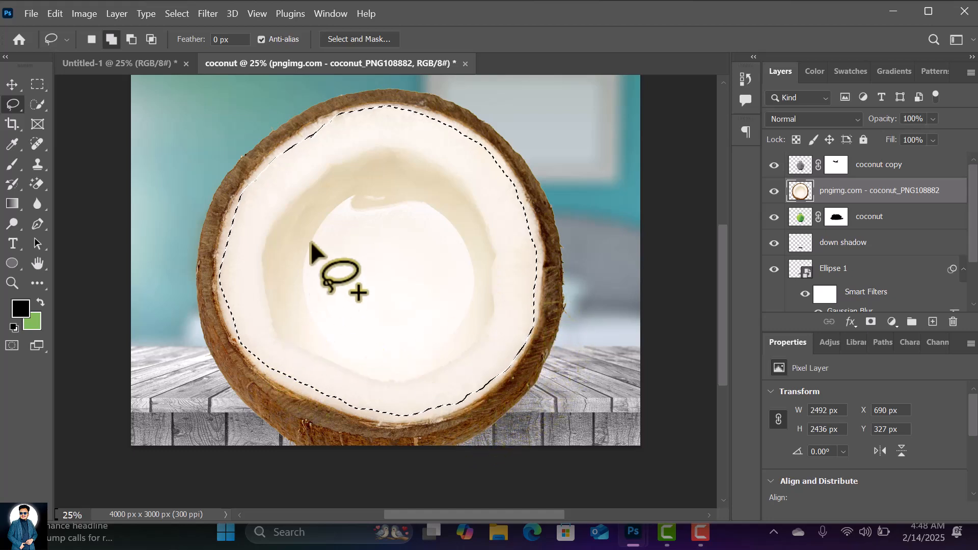
{"action": "scroll", "coordinate": [390, 196], "scroll_direction": "down", "scroll_amount": 1}
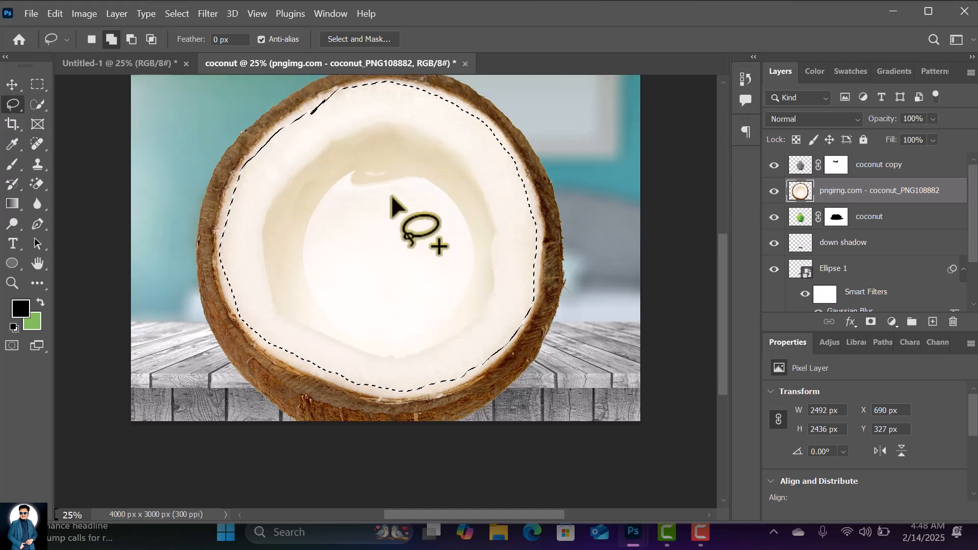
Mask the halved coconut layer to the selected flesh and apply the mask permanently to the layer
{"action": "left_click", "coordinate": [870, 322]}
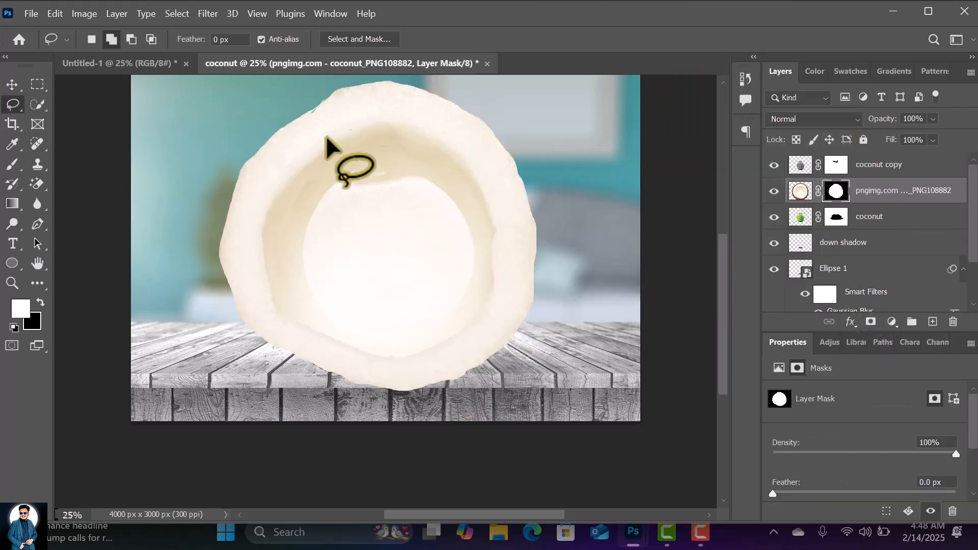
{"action": "right_click", "coordinate": [836, 189]}
{"action": "left_click", "coordinate": [859, 235]}
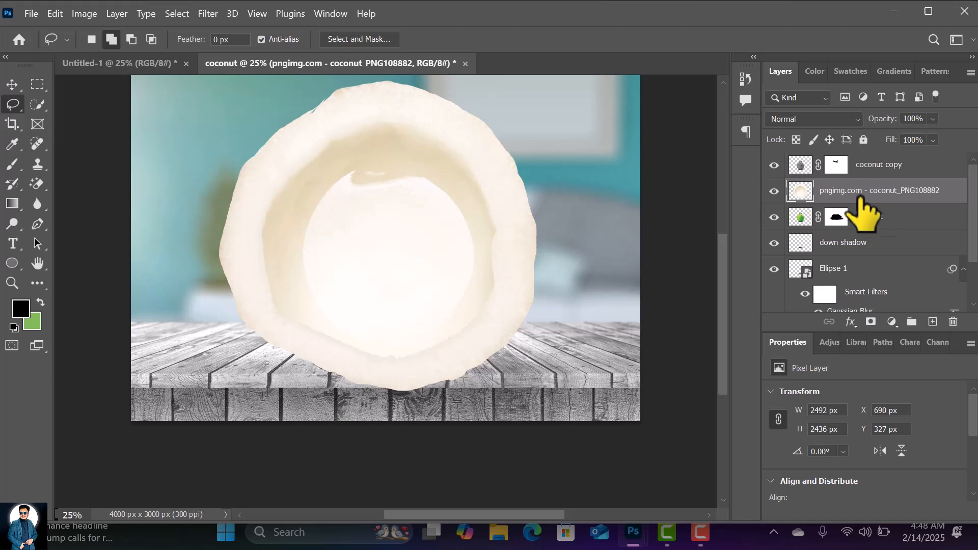
Scale the coconut flesh proportionally to about 53% and position it over the transparent coconut body, nearly matching its width
{"action": "left_click", "coordinate": [11, 85]}
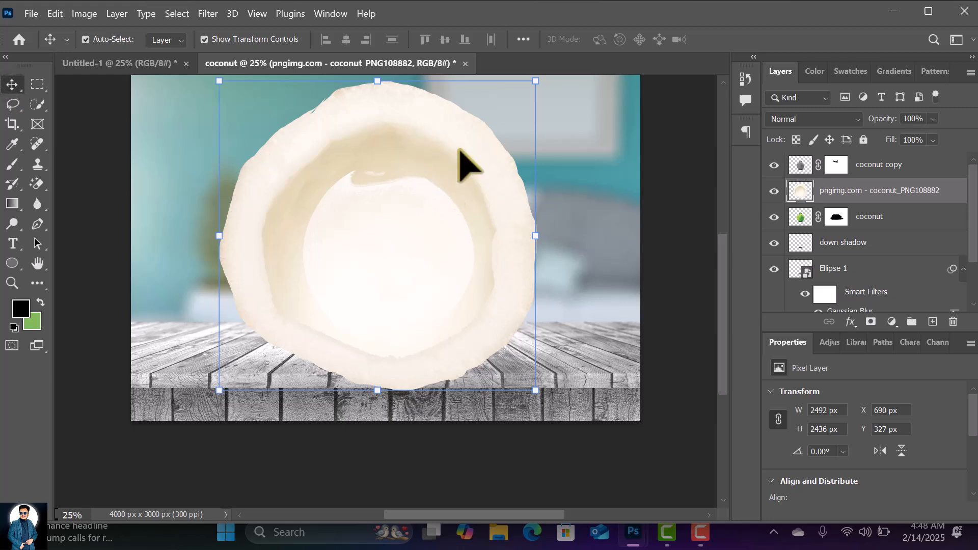
{"action": "scroll", "coordinate": [466, 204], "scroll_direction": "up", "scroll_amount": 2}
{"action": "left_click_drag", "start_coordinate": [537, 129], "coordinate": [391, 271]}
{"action": "left_click_drag", "start_coordinate": [245, 338], "coordinate": [329, 289]}
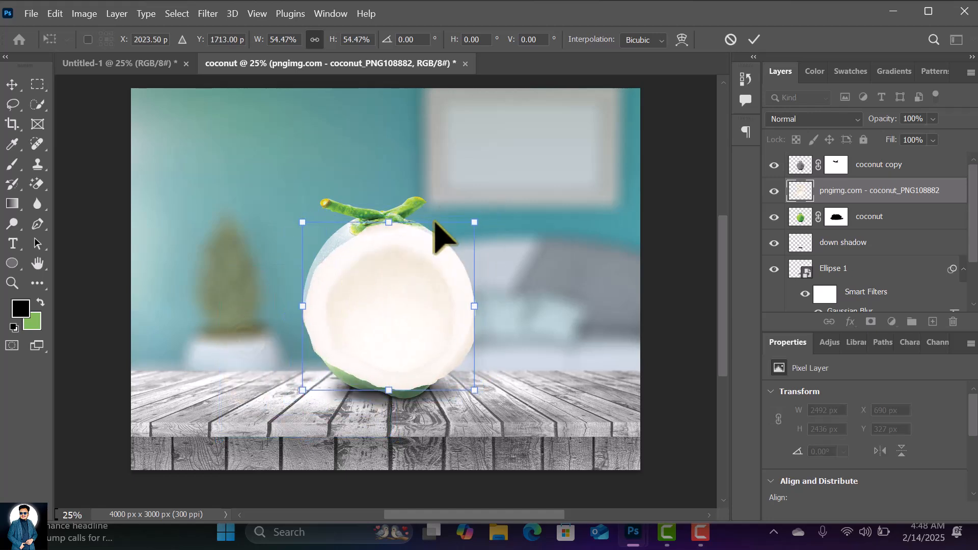
{"action": "mouse_move", "coordinate": [471, 217]}
{"action": "left_mouse_down"}
{"action": "mouse_move", "coordinate": [439, 238]}
{"action": "mouse_move", "coordinate": [461, 226]}
{"action": "left_mouse_up"}
{"action": "mouse_move", "coordinate": [399, 321]}
{"action": "left_mouse_down"}
{"action": "mouse_move", "coordinate": [413, 270]}
{"action": "mouse_move", "coordinate": [396, 307]}
{"action": "left_mouse_up"}
{"action": "key", "text": "ctrl+plus"}
{"action": "key", "text": "ctrl+plus"}
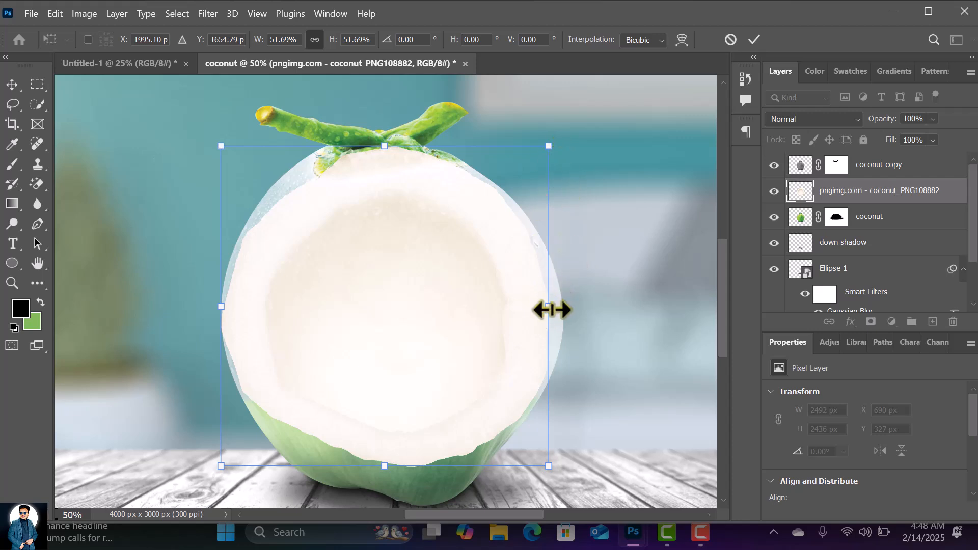
{"action": "left_click_drag", "start_coordinate": [549, 145], "coordinate": [557, 138]}
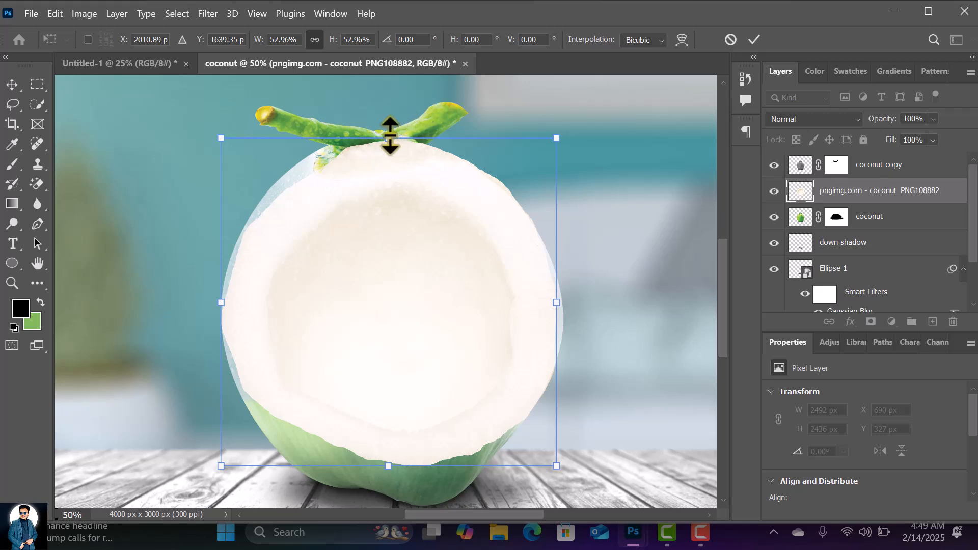
Squash the coconut flesh to about 7% height as a flat rim on the green base's upper edge and apply the transform
{"action": "left_click_drag", "start_coordinate": [389, 137], "coordinate": [393, 360]}
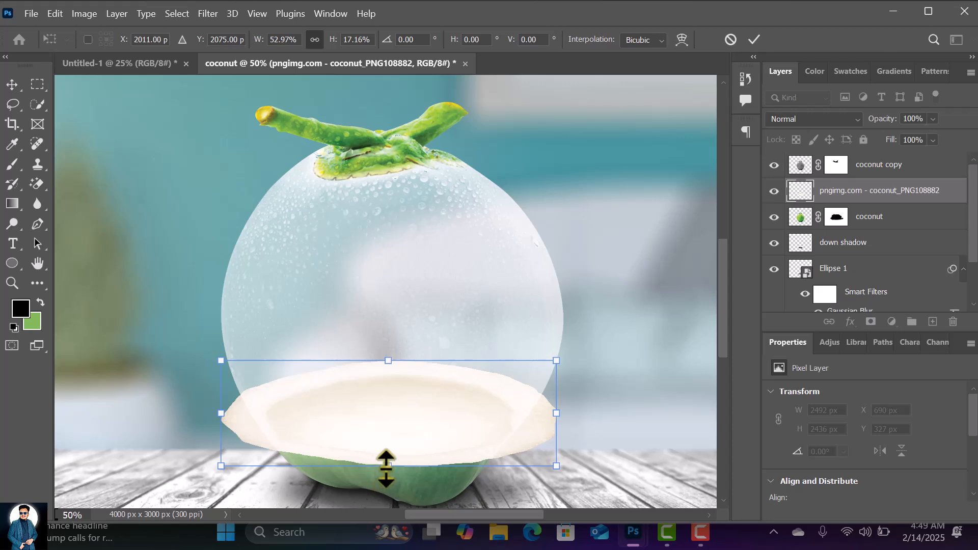
{"action": "left_click_drag", "start_coordinate": [389, 465], "coordinate": [395, 401]}
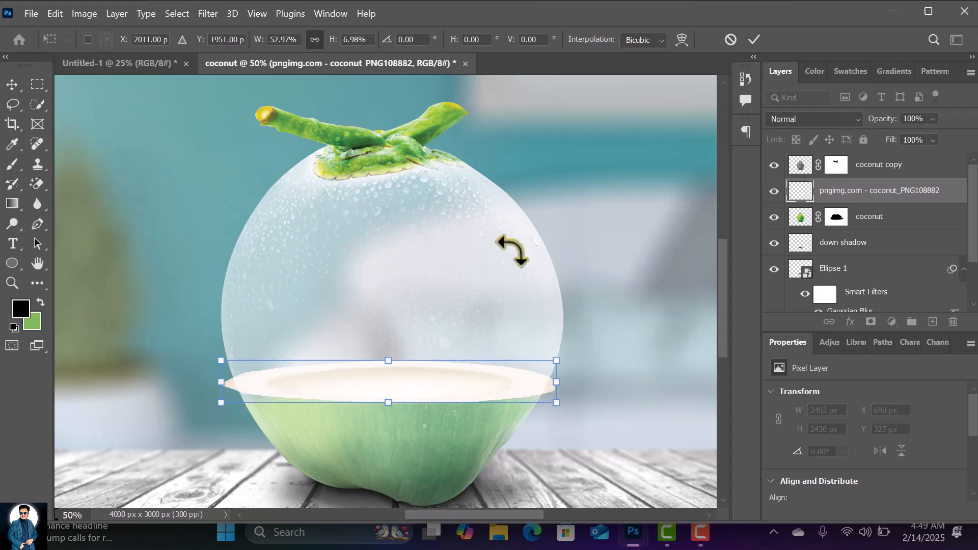
{"action": "left_click", "coordinate": [755, 39]}
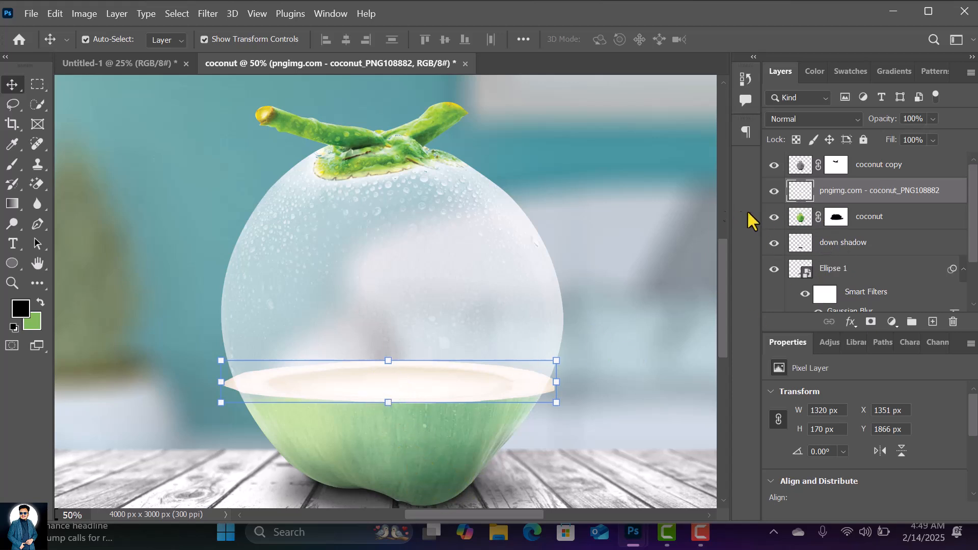
Hide the coconut flesh layer and mask the coconut copy off the lower green base with a 200 px black brush
{"action": "left_click", "coordinate": [775, 191]}
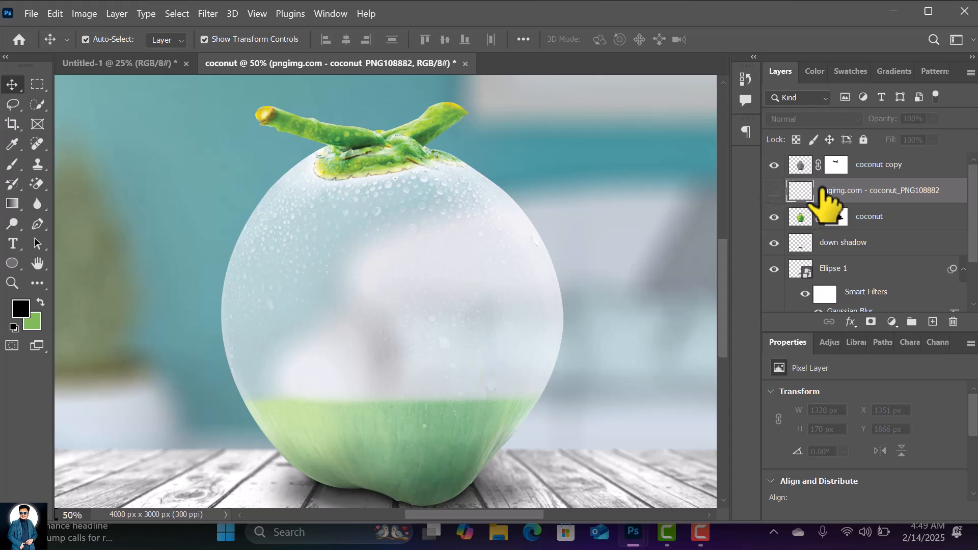
{"action": "left_click", "coordinate": [864, 164]}
{"action": "left_click", "coordinate": [836, 165]}
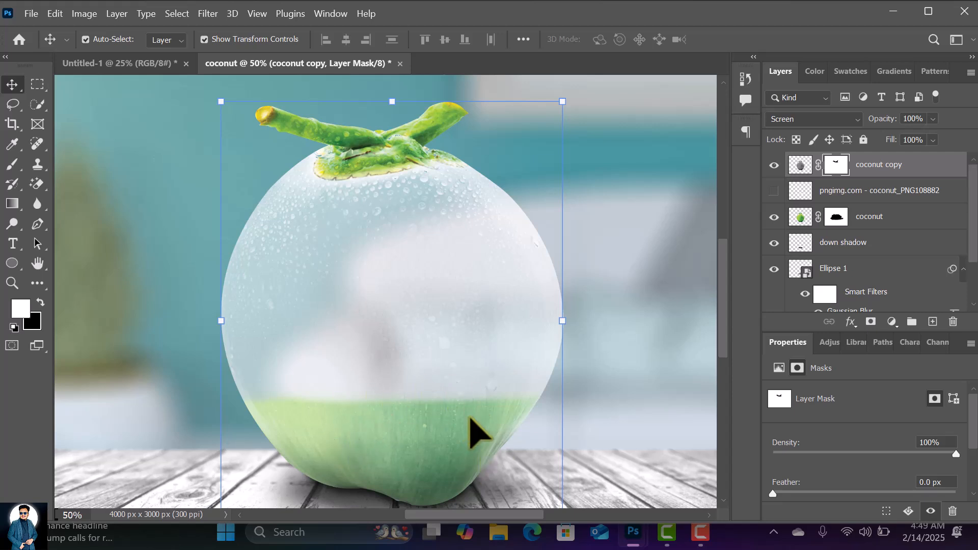
{"action": "left_click", "coordinate": [41, 303]}
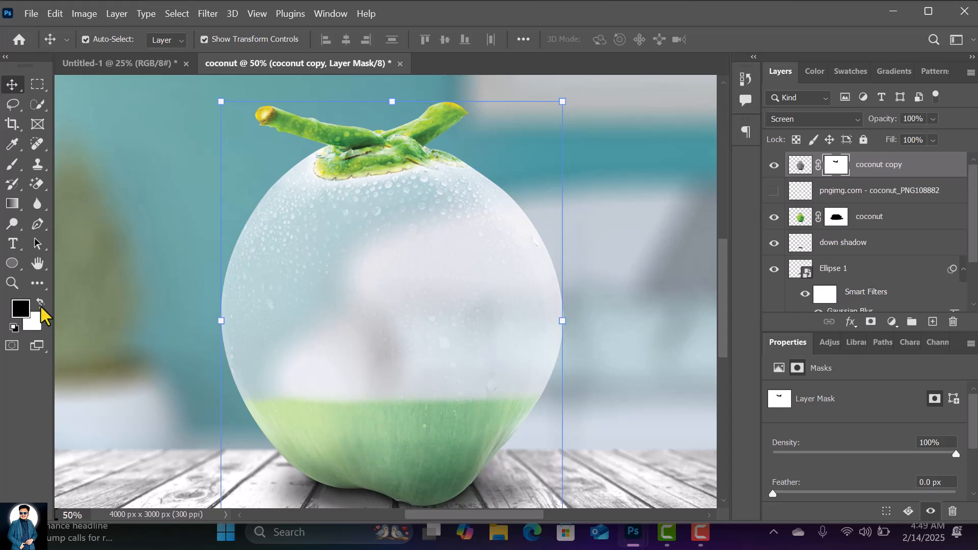
{"action": "left_click", "coordinate": [12, 165]}
{"action": "scroll", "coordinate": [360, 463], "scroll_direction": "down", "scroll_amount": 3}
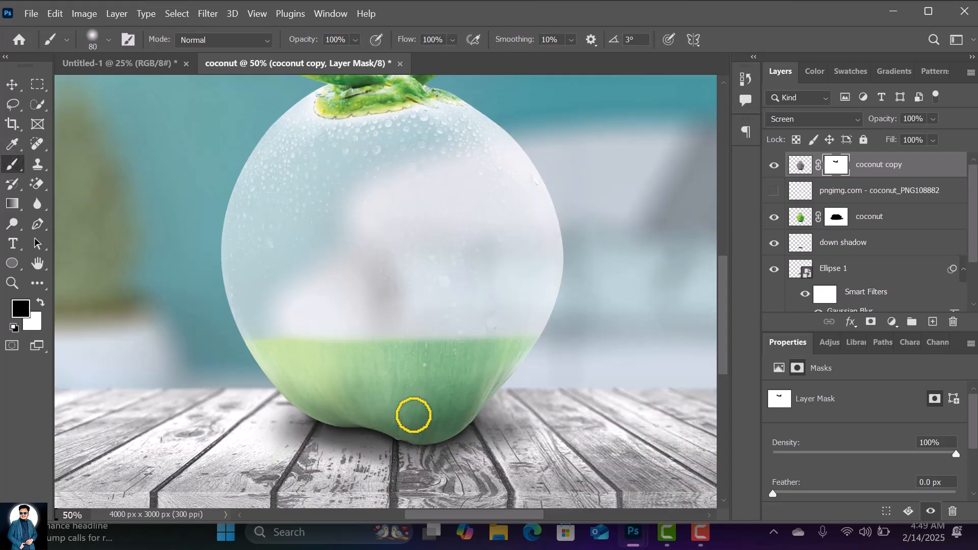
{"action": "key", "text": "bracketright"}
{"action": "key", "text": "bracketright"}
{"action": "key", "text": "bracketright"}
{"action": "key", "text": "bracketright"}
{"action": "key", "text": "bracketright"}
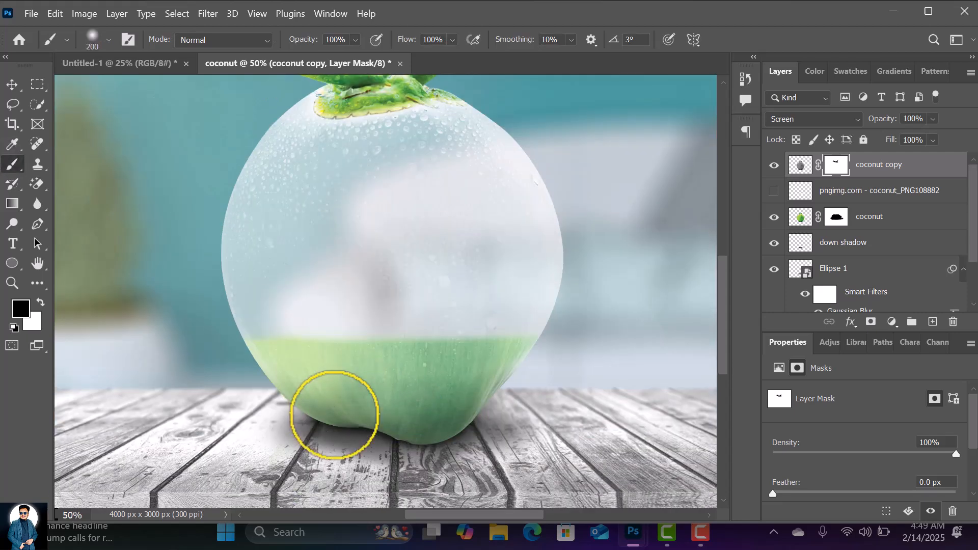
{"action": "mouse_move", "coordinate": [408, 421]}
{"action": "left_mouse_down"}
{"action": "mouse_move", "coordinate": [474, 423]}
{"action": "mouse_move", "coordinate": [286, 434]}
{"action": "mouse_move", "coordinate": [522, 433]}
{"action": "mouse_move", "coordinate": [373, 406]}
{"action": "mouse_move", "coordinate": [233, 399]}
{"action": "mouse_move", "coordinate": [416, 407]}
{"action": "mouse_move", "coordinate": [522, 390]}
{"action": "mouse_move", "coordinate": [244, 389]}
{"action": "mouse_move", "coordinate": [435, 406]}
{"action": "left_mouse_up"}
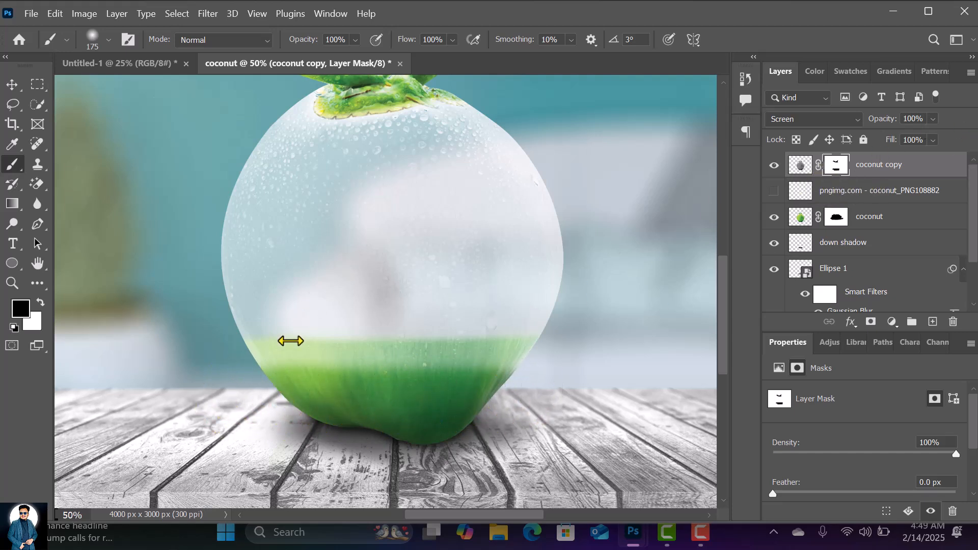
Extend the coconut copy's mask across the upper band of the green base with a smaller black brush
{"action": "key", "text": "bracketleft"}
{"action": "key", "text": "bracketleft"}
{"action": "key", "text": "bracketleft"}
{"action": "key", "text": "bracketleft"}
{"action": "left_click_drag", "start_coordinate": [258, 364], "coordinate": [524, 358]}
Mask out the remaining haze along the green base's upper edge and both sides with a black brush of about 100 px
{"action": "key", "text": "bracketright"}
{"action": "key", "text": "bracketright"}
{"action": "key", "text": "bracketright"}
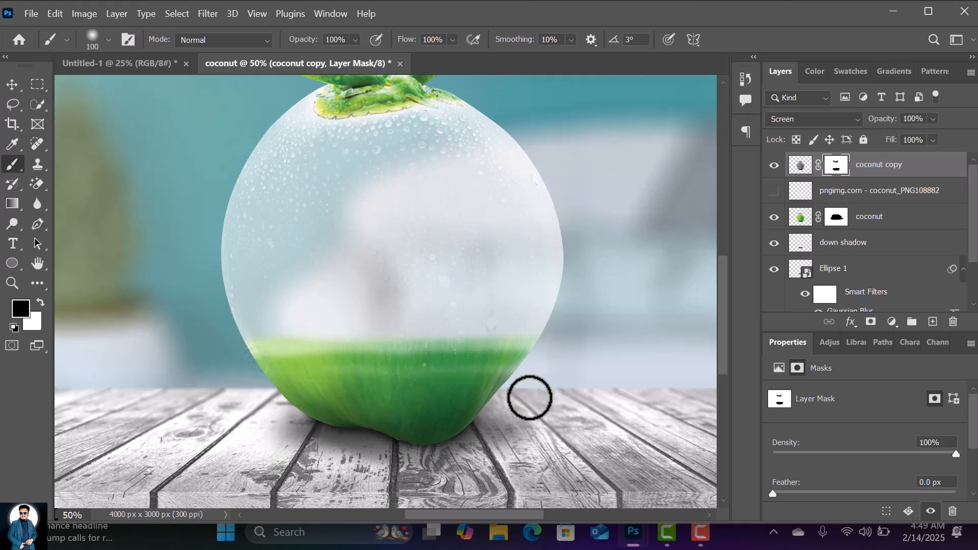
{"action": "key", "text": "bracketleft"}
{"action": "key", "text": "bracketleft"}
{"action": "key", "text": "bracketleft"}
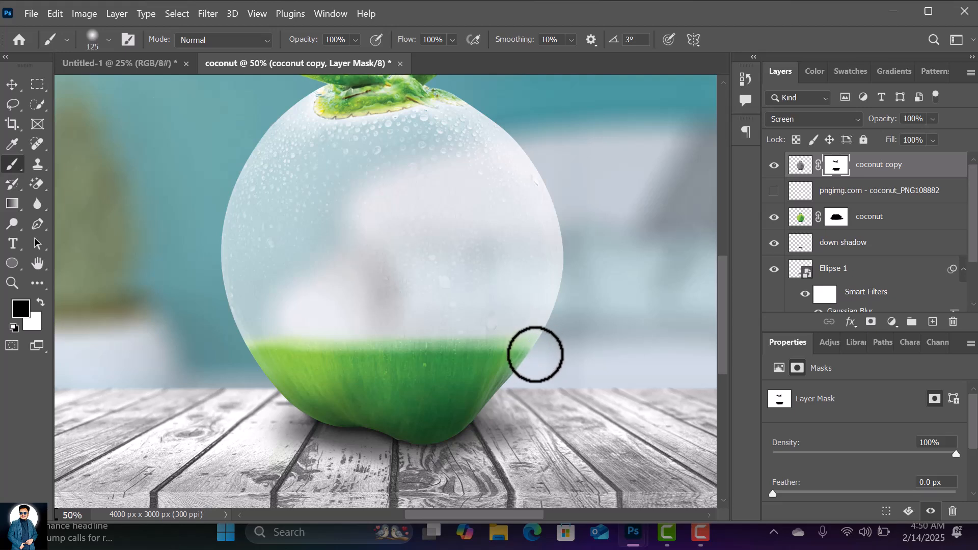
{"action": "mouse_move", "coordinate": [535, 354]}
{"action": "left_mouse_down"}
{"action": "mouse_move", "coordinate": [347, 346]}
{"action": "mouse_move", "coordinate": [221, 361]}
{"action": "left_mouse_up"}
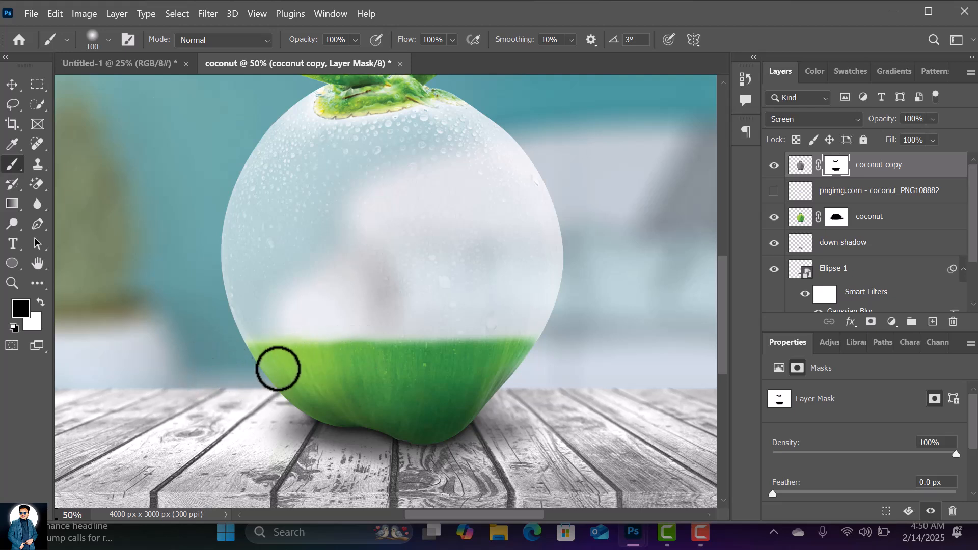
{"action": "mouse_move", "coordinate": [531, 353]}
{"action": "left_mouse_down"}
{"action": "mouse_move", "coordinate": [547, 353]}
{"action": "mouse_move", "coordinate": [500, 350]}
{"action": "mouse_move", "coordinate": [535, 349]}
{"action": "left_mouse_up"}
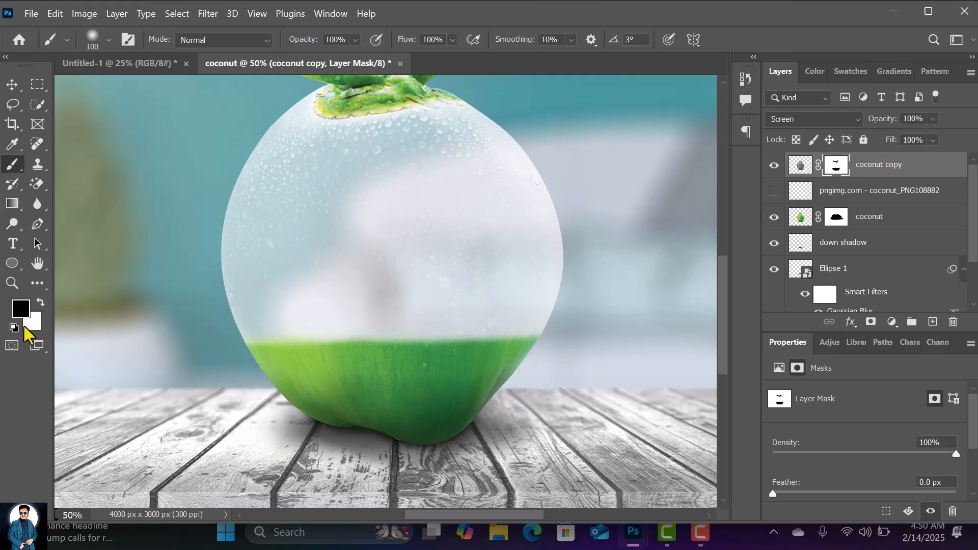
{"action": "left_click", "coordinate": [41, 302]}
{"action": "left_click_drag", "start_coordinate": [304, 363], "coordinate": [524, 371]}
{"action": "key", "text": "ctrl+z"}
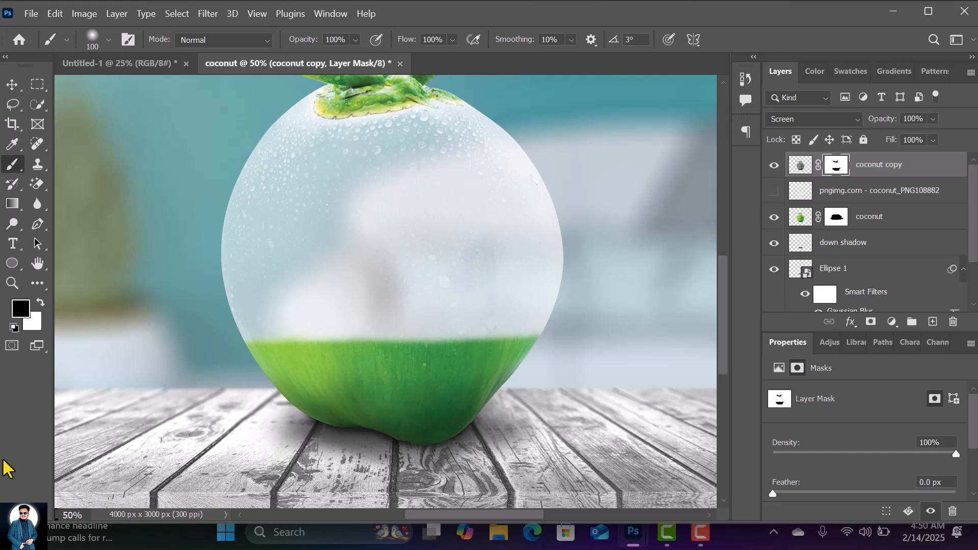
Show the coconut flesh layer again and narrow it from both sides to about 93% width with Free Transform
{"action": "left_click", "coordinate": [880, 190]}
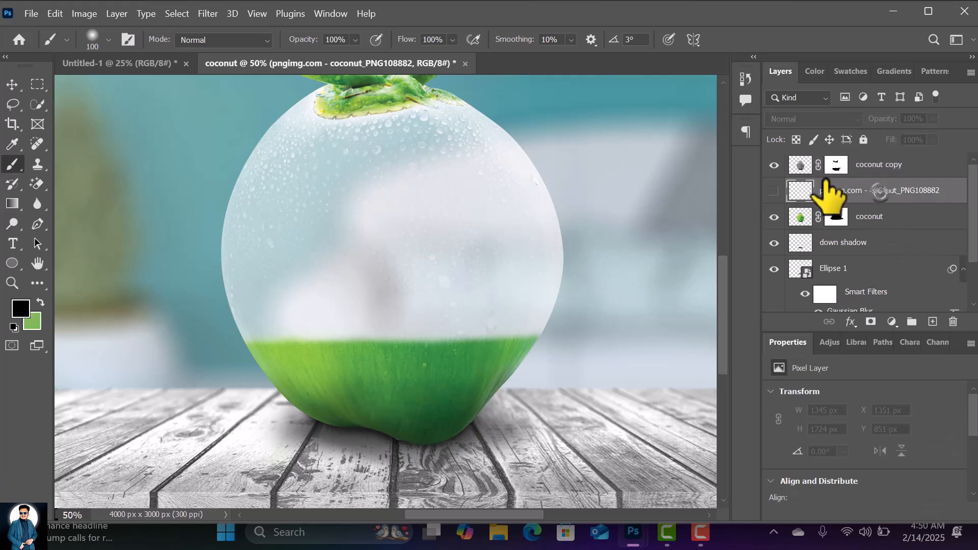
{"action": "left_click", "coordinate": [774, 191]}
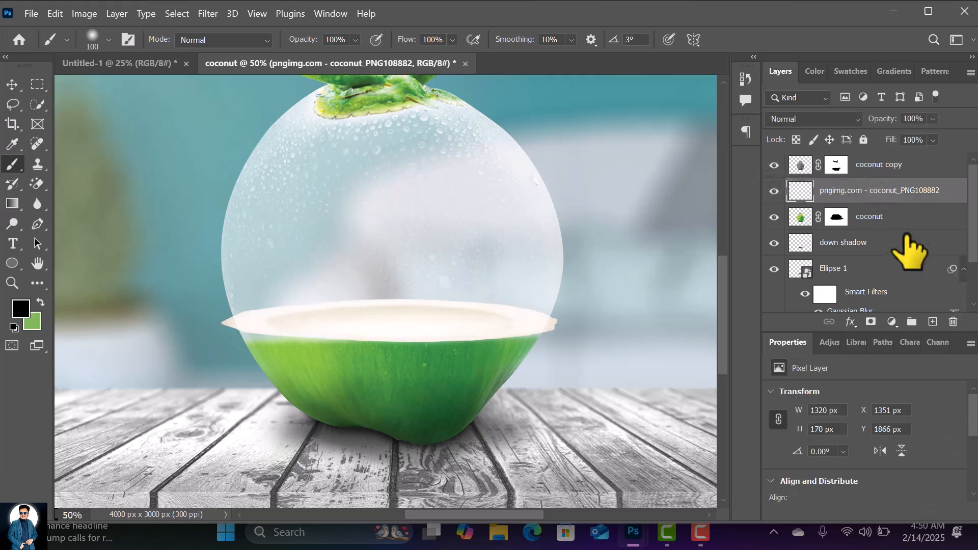
{"action": "key", "text": "ctrl+t"}
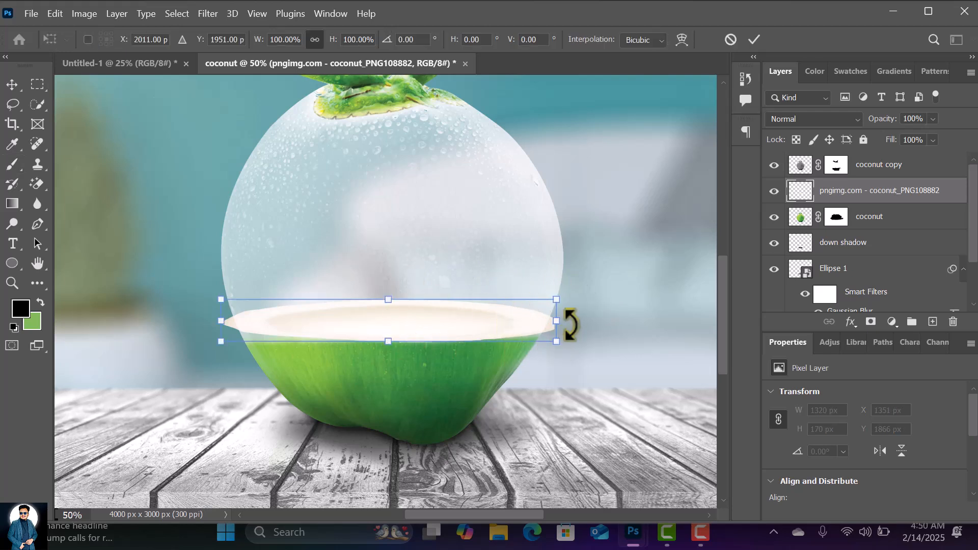
{"action": "left_click_drag", "start_coordinate": [559, 320], "coordinate": [548, 319]}
{"action": "left_click_drag", "start_coordinate": [228, 321], "coordinate": [242, 319]}
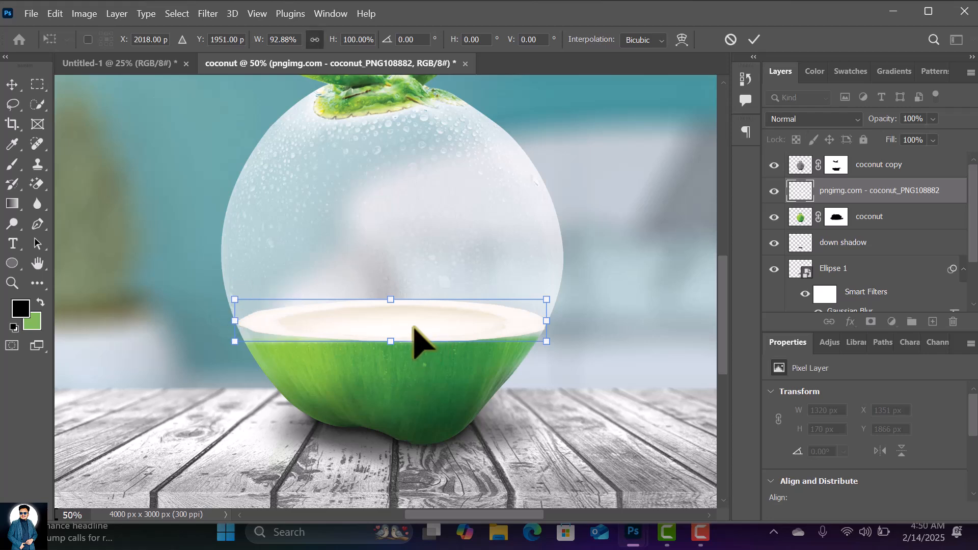
Lower the coconut flesh onto the green base's edge, squash it to about 48% height and narrow it to about 90% width
{"action": "key", "text": "ctrl+plus"}
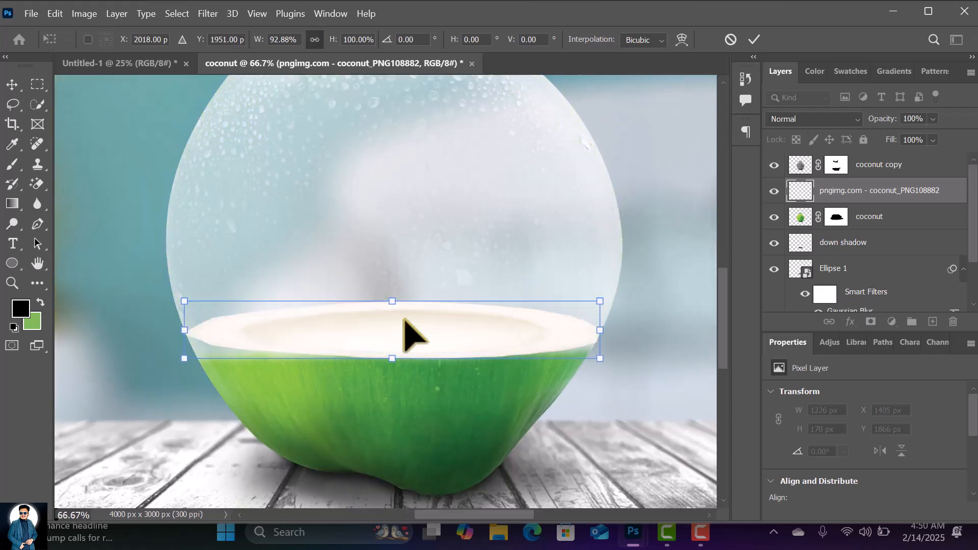
{"action": "mouse_move", "coordinate": [407, 325]}
{"action": "left_mouse_down"}
{"action": "mouse_move", "coordinate": [399, 273]}
{"action": "mouse_move", "coordinate": [397, 328]}
{"action": "left_mouse_up"}
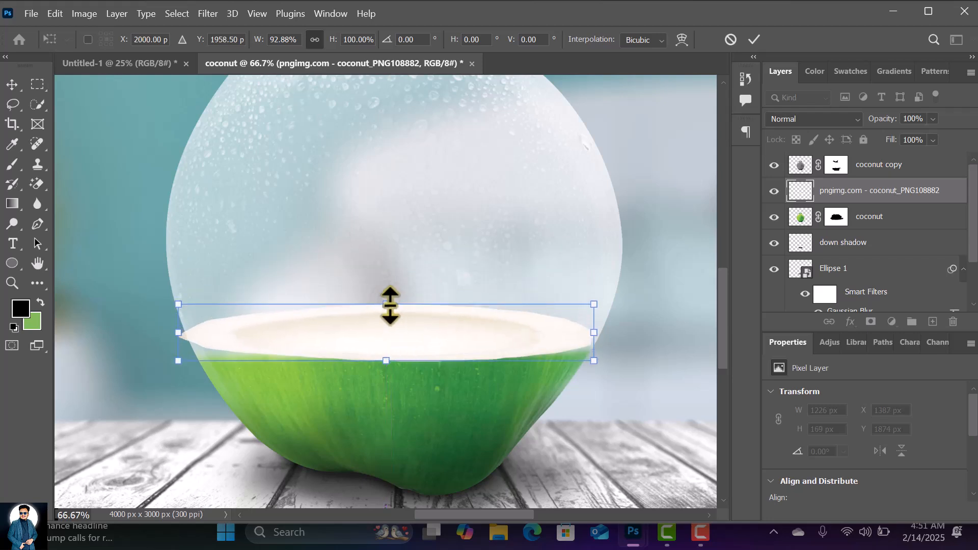
{"action": "left_click_drag", "start_coordinate": [390, 305], "coordinate": [395, 335]}
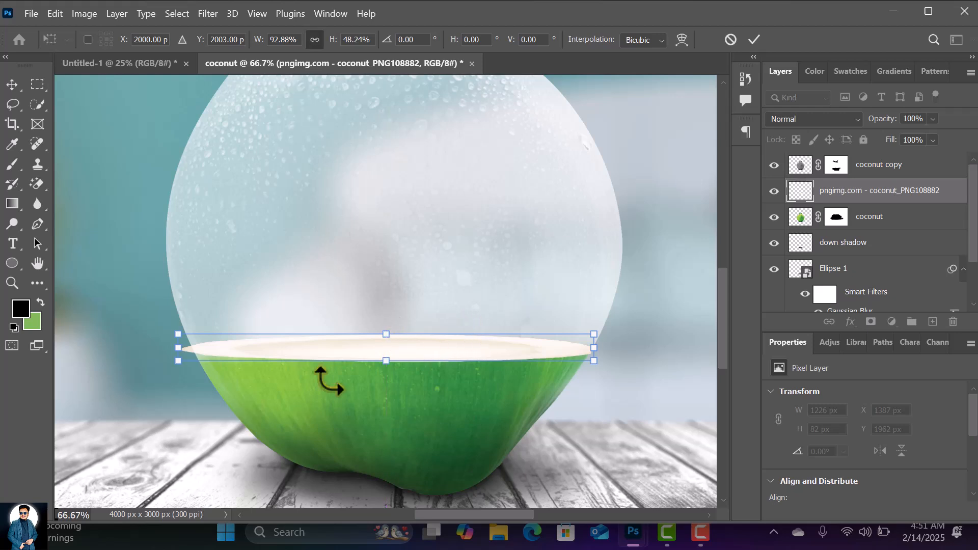
{"action": "left_click_drag", "start_coordinate": [178, 348], "coordinate": [192, 351]}
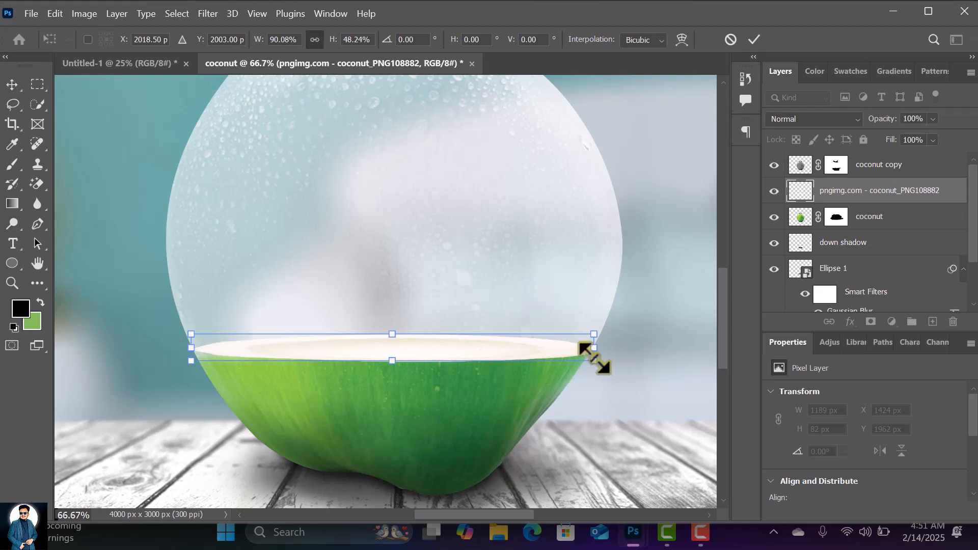
Fit both ends of the flesh rim to the coconut's outline at about 89.5% width and apply the transform
{"action": "key", "text": "ctrl+plus"}
{"action": "key", "text": "ctrl+plus"}
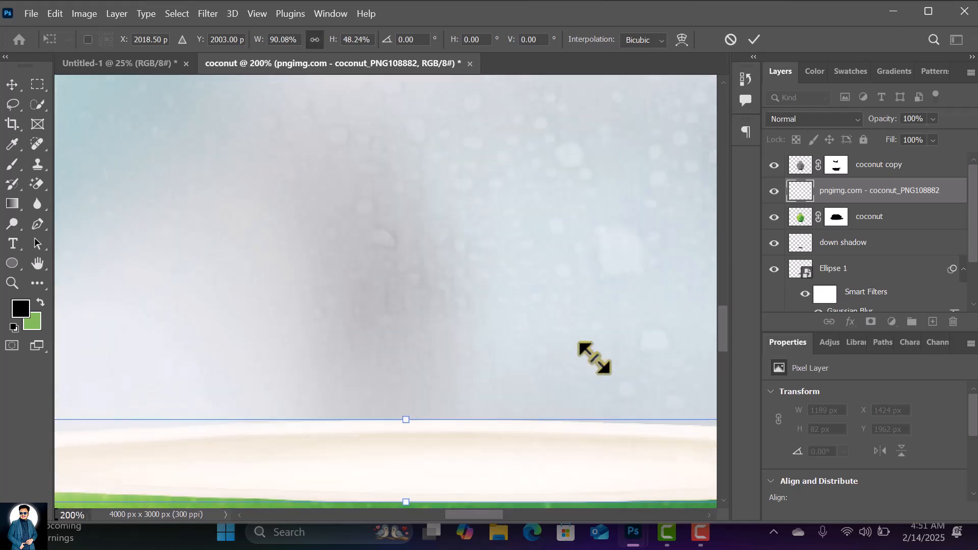
{"action": "left_click_drag", "start_coordinate": [484, 389], "coordinate": [749, 217]}
{"action": "left_click_drag", "start_coordinate": [181, 243], "coordinate": [295, 271]}
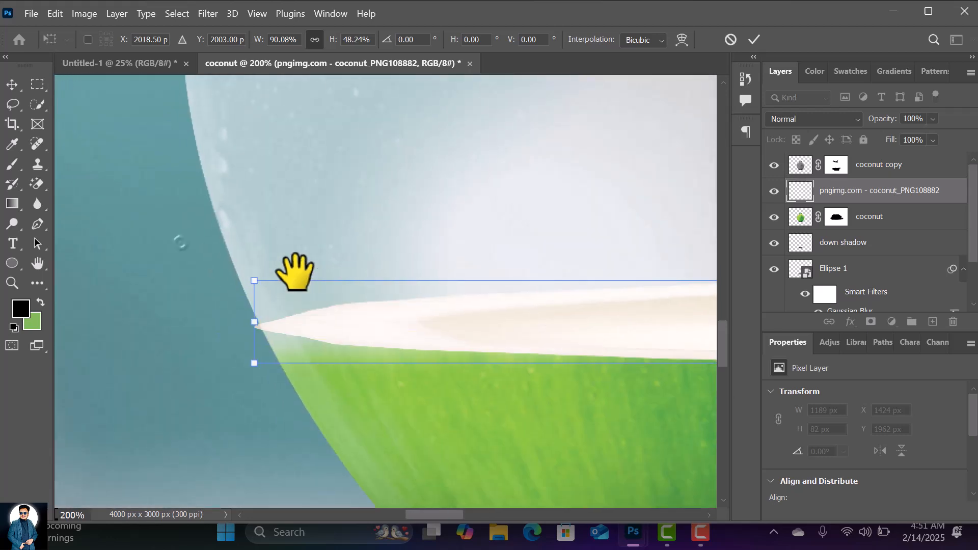
{"action": "left_click_drag", "start_coordinate": [254, 321], "coordinate": [259, 319]}
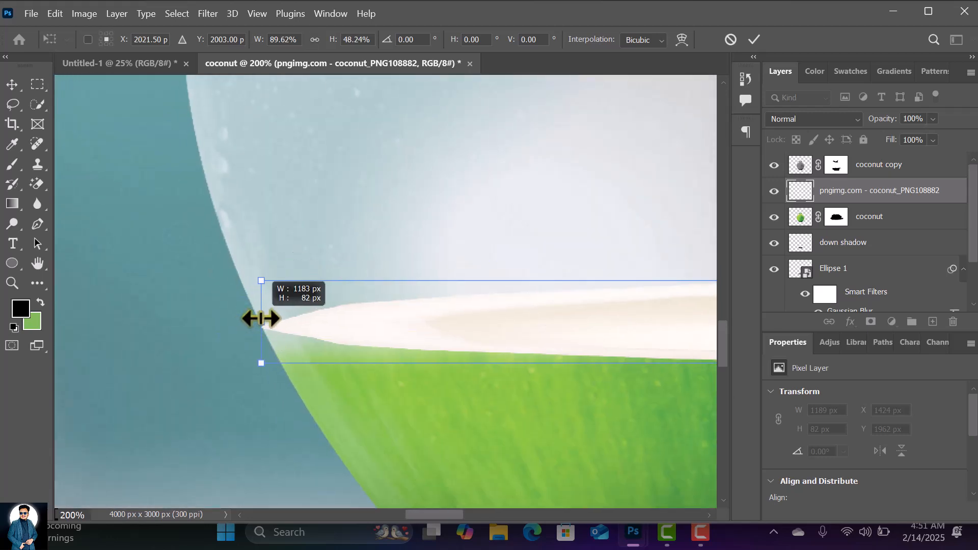
{"action": "left_click_drag", "start_coordinate": [568, 233], "coordinate": [367, 230]}
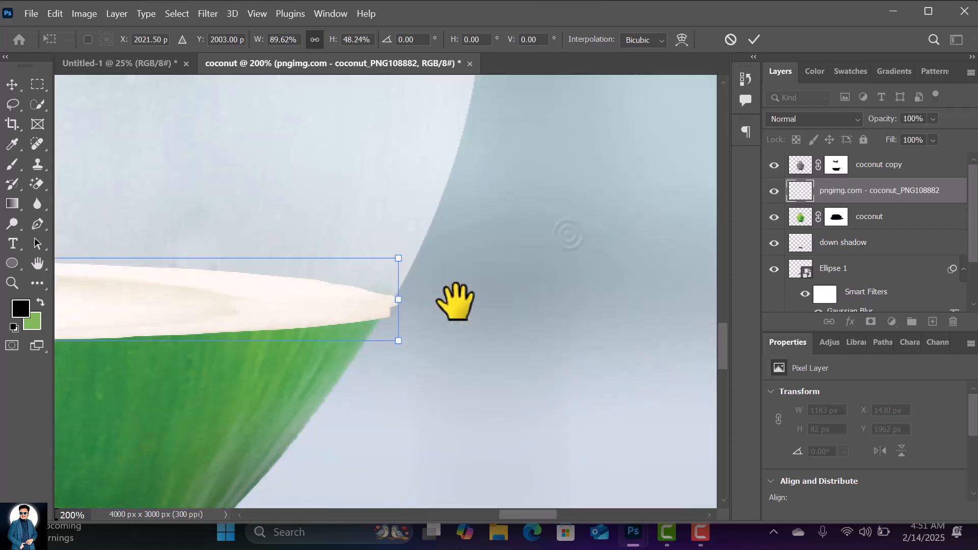
{"action": "left_click_drag", "start_coordinate": [393, 300], "coordinate": [397, 298]}
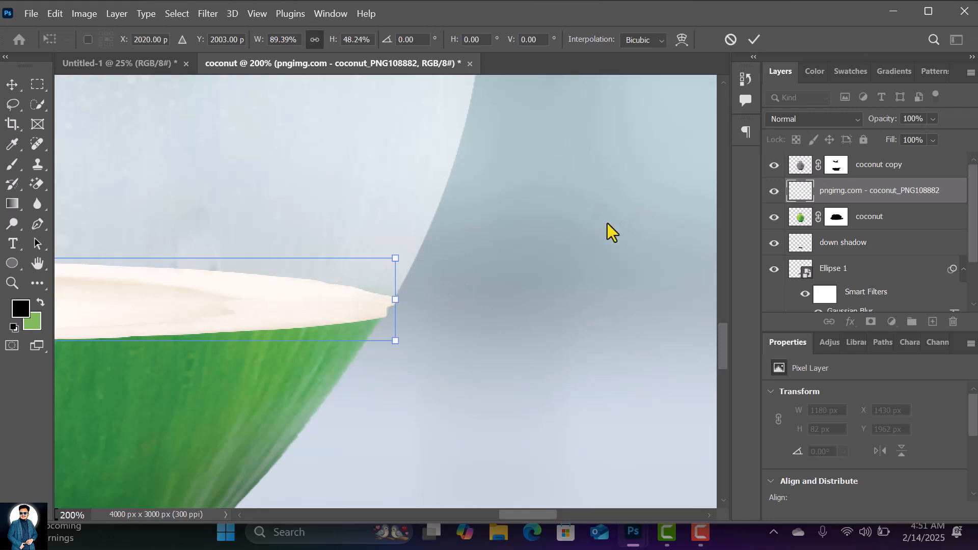
{"action": "left_click_drag", "start_coordinate": [396, 300], "coordinate": [398, 301]}
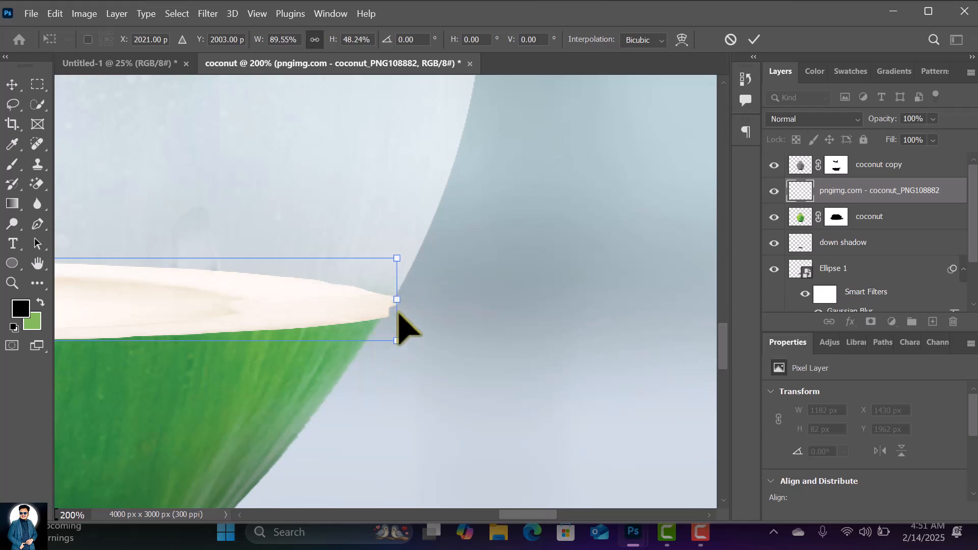
{"action": "left_click", "coordinate": [753, 38]}
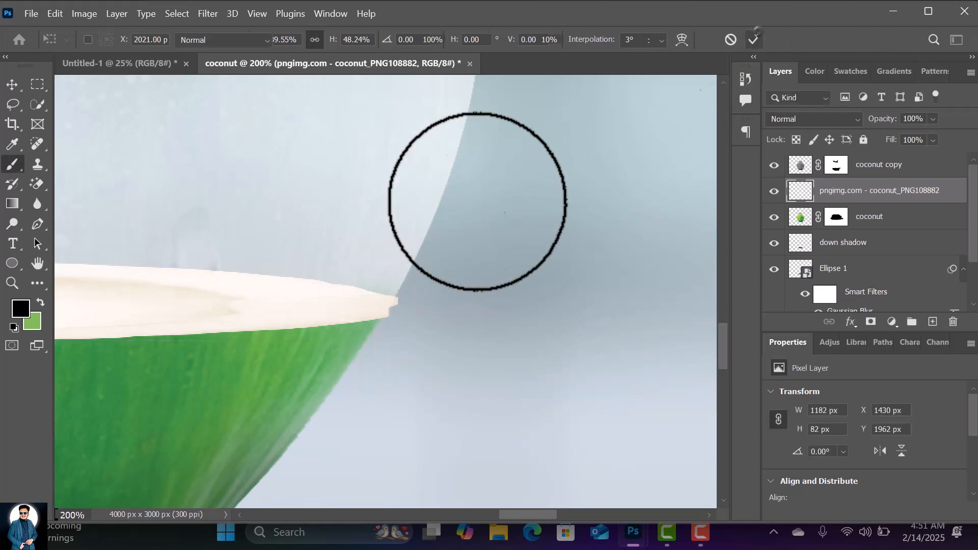
Rename the coconut copy layer as glass effect
{"action": "mouse_move", "coordinate": [371, 360]}
{"action": "left_mouse_down"}
{"action": "mouse_move", "coordinate": [559, 295]}
{"action": "mouse_move", "coordinate": [540, 308]}
{"action": "mouse_move", "coordinate": [698, 316]}
{"action": "left_mouse_up"}
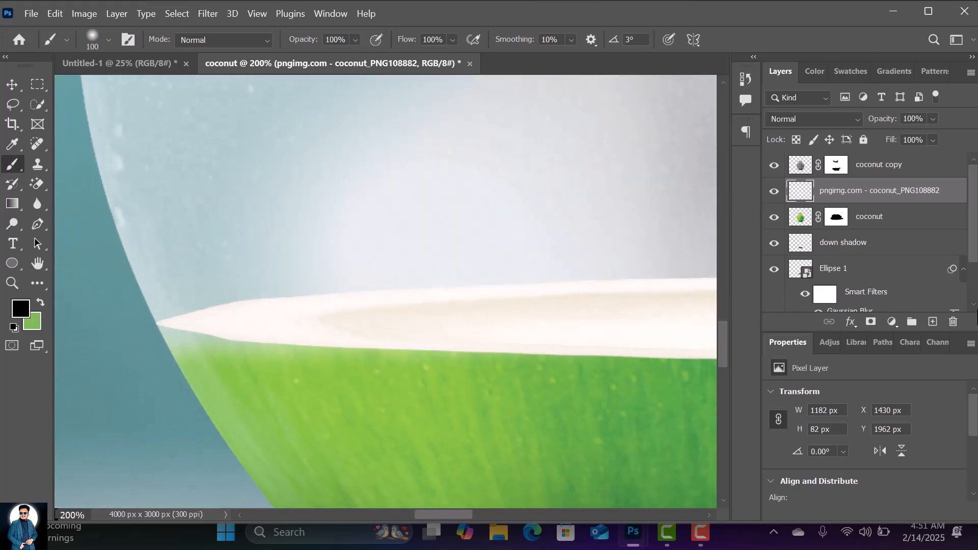
{"action": "left_click", "coordinate": [836, 164]}
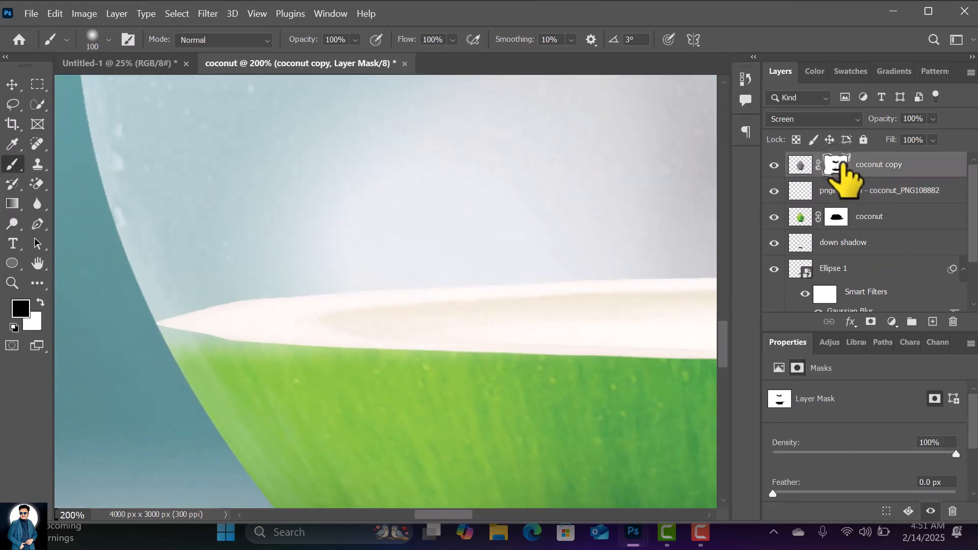
{"action": "double_click", "coordinate": [879, 164]}
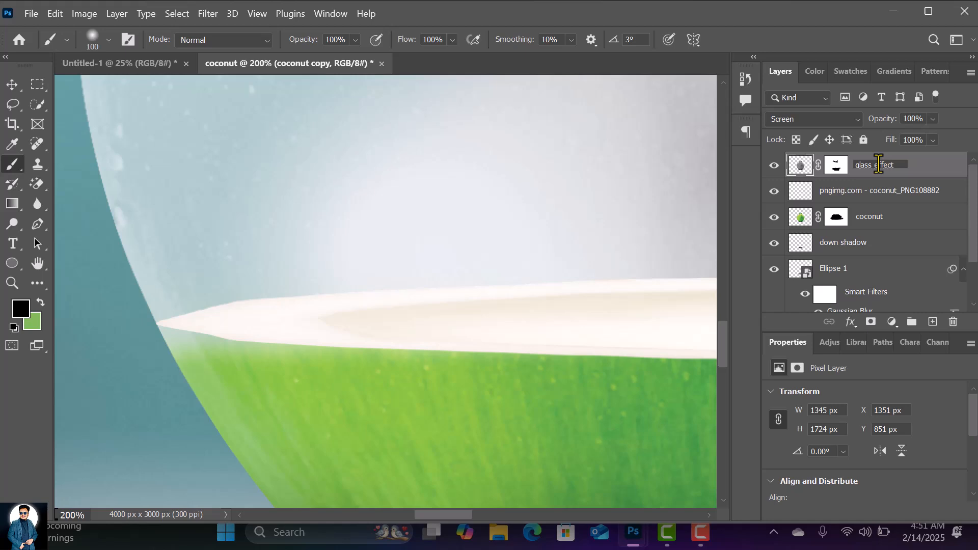
{"action": "key", "text": "Return"}
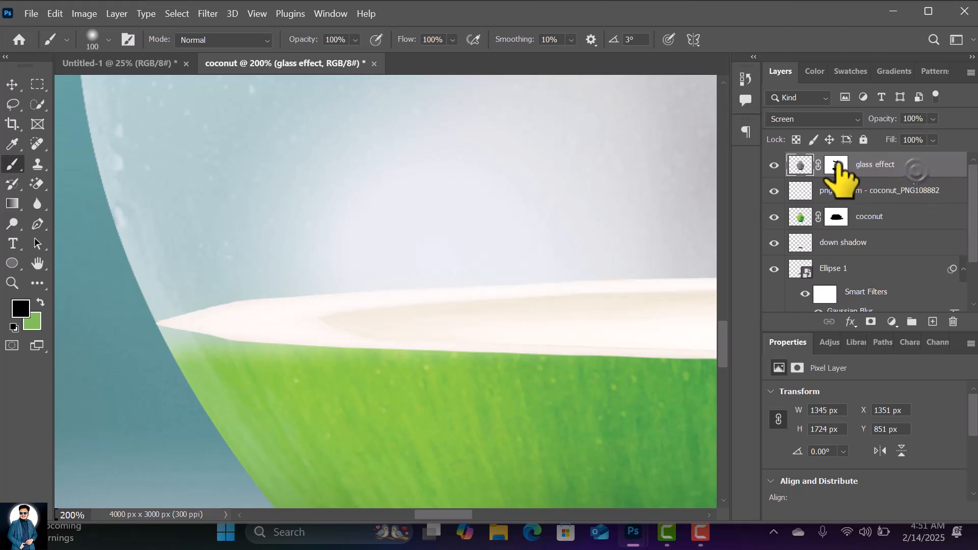
Mask the haze off the green shell below the flesh rim's left end on the glass effect layer with a 30 px black brush
{"action": "left_click", "coordinate": [836, 164]}
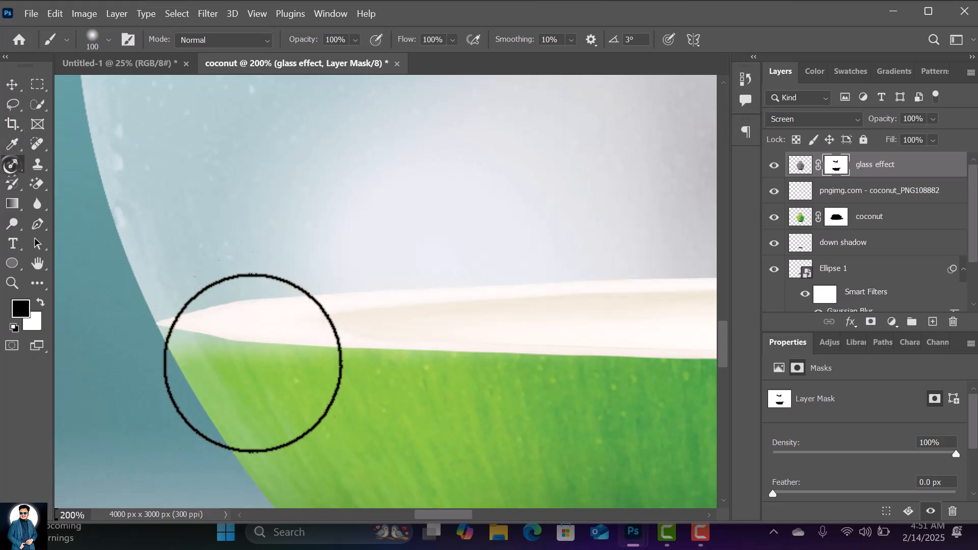
{"action": "key", "text": "bracketleft"}
{"action": "key", "text": "bracketleft"}
{"action": "key", "text": "bracketleft"}
{"action": "key", "text": "bracketleft"}
{"action": "key", "text": "bracketleft"}
{"action": "key", "text": "bracketleft"}
{"action": "key", "text": "bracketleft"}
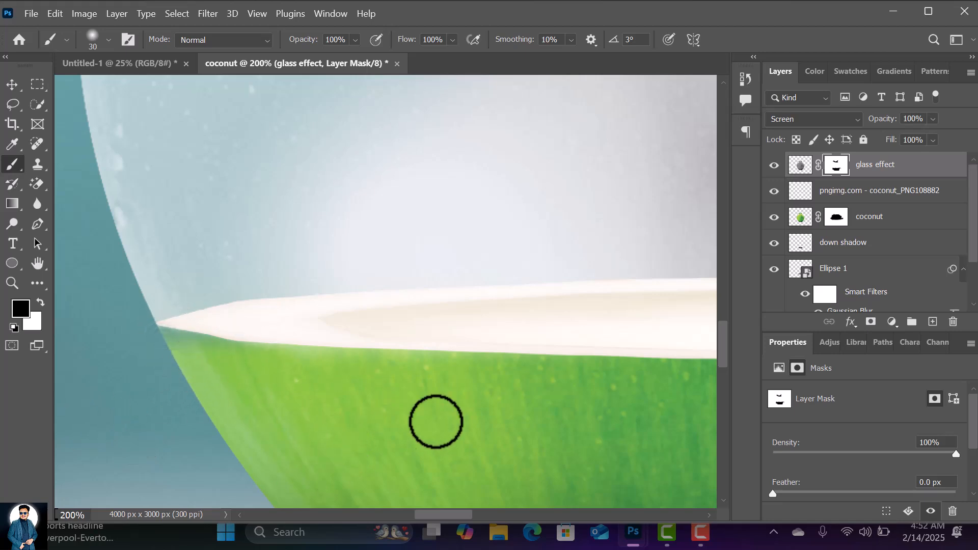
Restore the green shell along the underside of the flesh rim on the coconut layer's mask with a 30 px white brush
{"action": "left_click", "coordinate": [836, 217]}
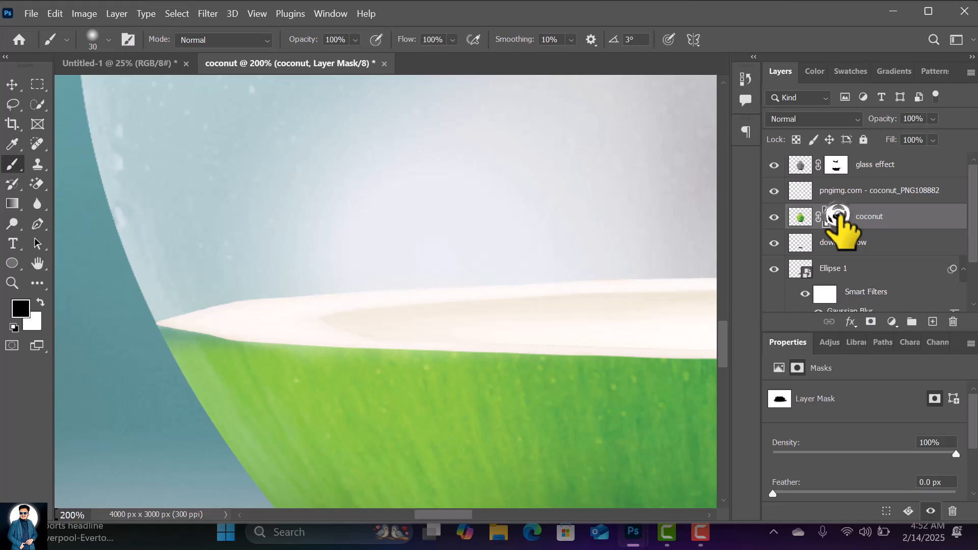
{"action": "left_click", "coordinate": [42, 302]}
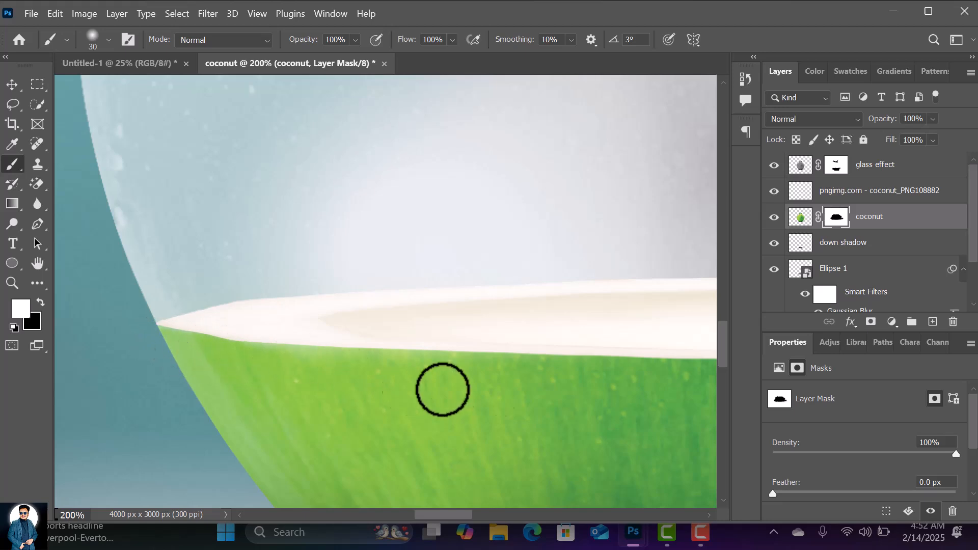
{"action": "left_click_drag", "start_coordinate": [411, 387], "coordinate": [137, 317]}
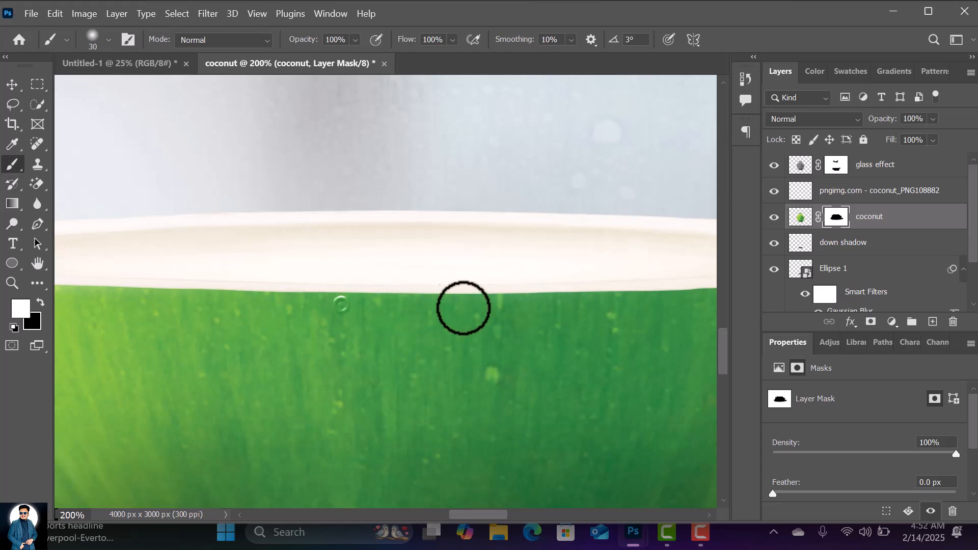
{"action": "mouse_move", "coordinate": [542, 308]}
{"action": "left_mouse_down"}
{"action": "mouse_move", "coordinate": [302, 262]}
{"action": "mouse_move", "coordinate": [67, 242]}
{"action": "left_mouse_up"}
{"action": "left_click", "coordinate": [522, 271]}
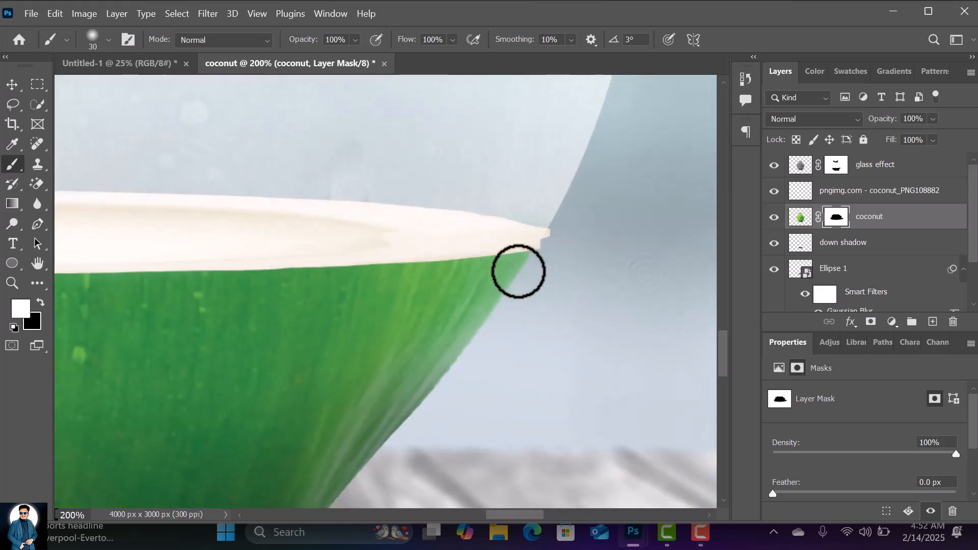
{"action": "key", "text": "ctrl+minus"}
{"action": "key", "text": "ctrl+minus"}
{"action": "key", "text": "ctrl+minus"}
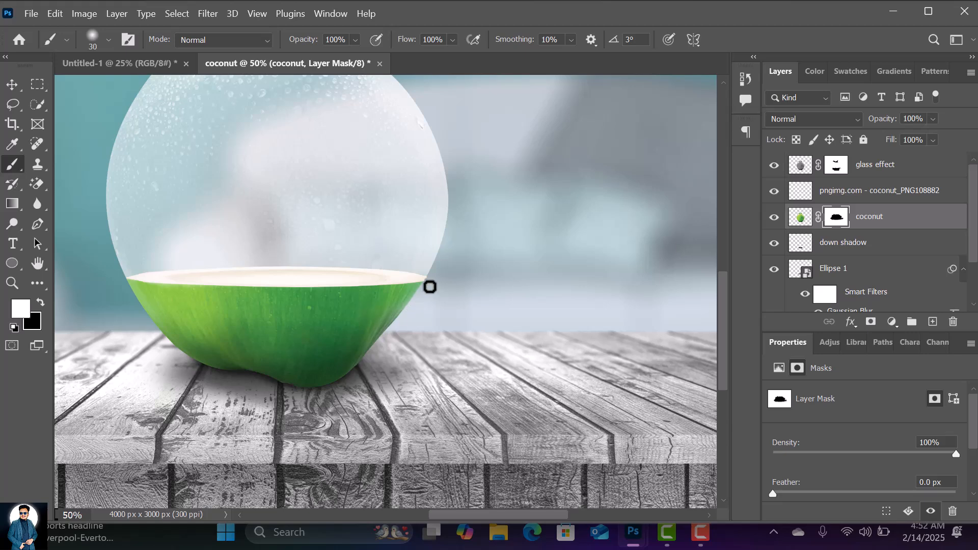
{"action": "scroll", "coordinate": [426, 295], "scroll_direction": "up", "scroll_amount": 3}
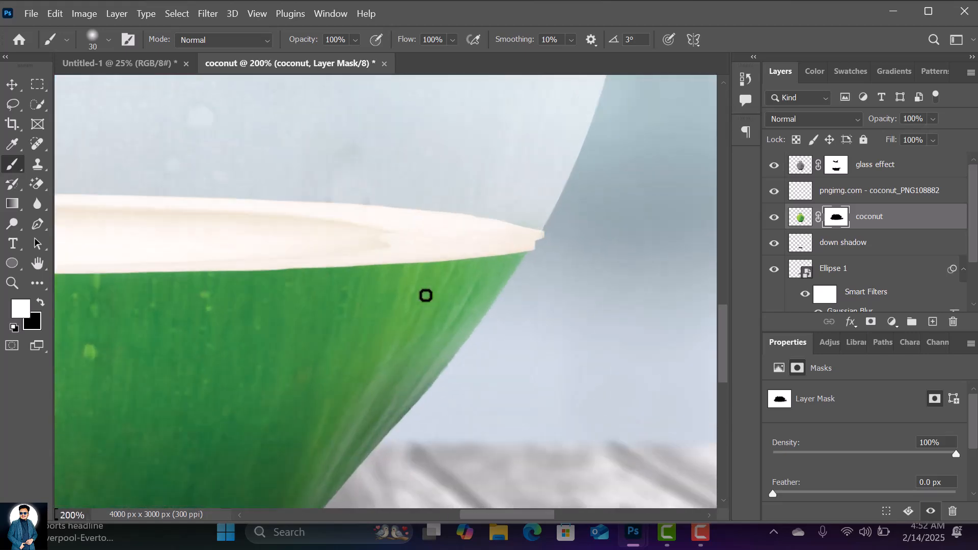
Load the coconut layer's full outline as a selection
{"action": "left_click", "coordinate": [799, 168]}
{"action": "left_click", "coordinate": [801, 218]}
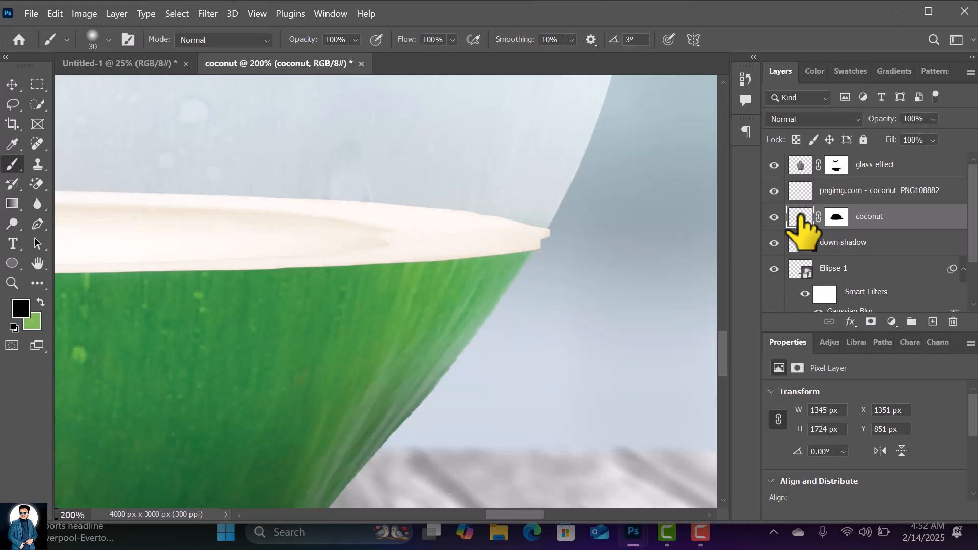
{"action": "left_click_drag", "start_coordinate": [802, 218], "coordinate": [441, 259]}
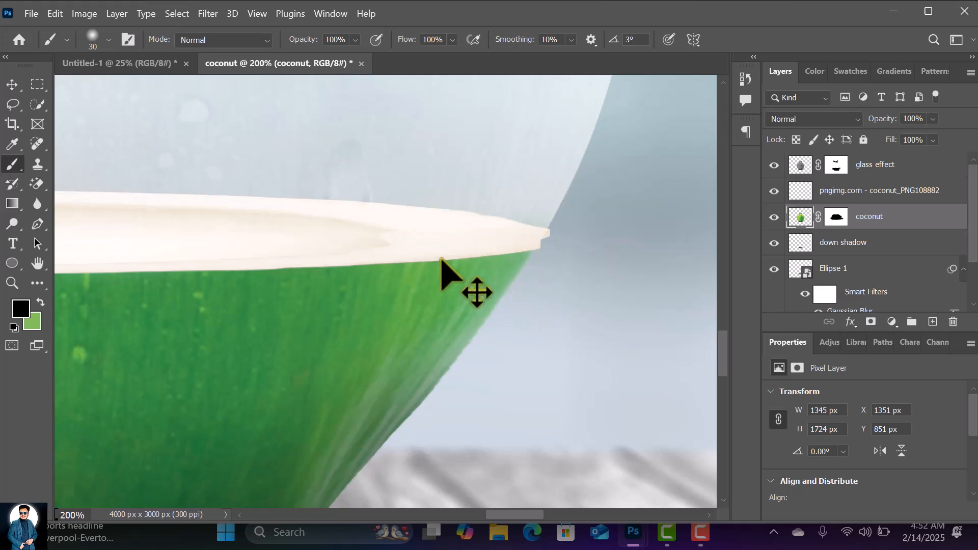
{"action": "left_click_drag", "start_coordinate": [441, 258], "coordinate": [801, 216]}
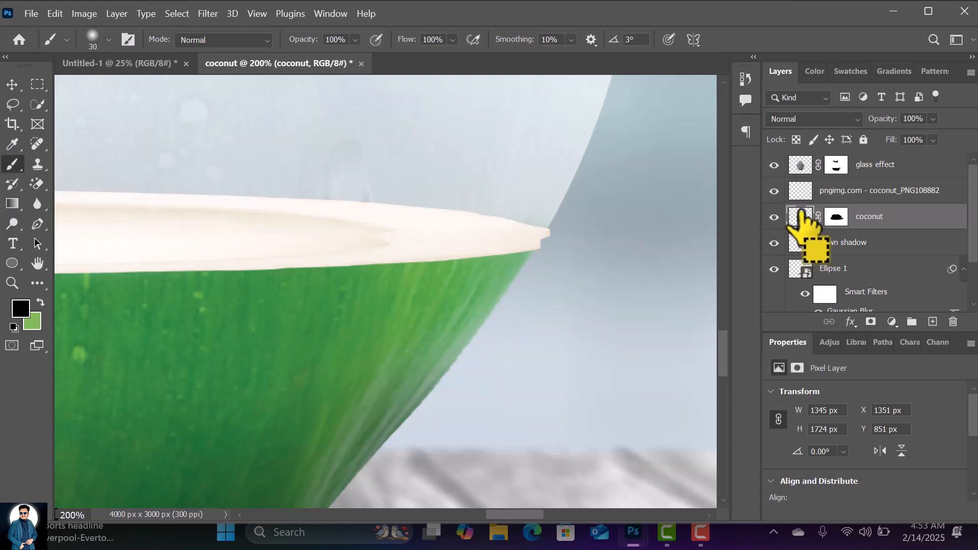
{"action": "left_click", "coordinate": [801, 216], "text": "ctrl"}
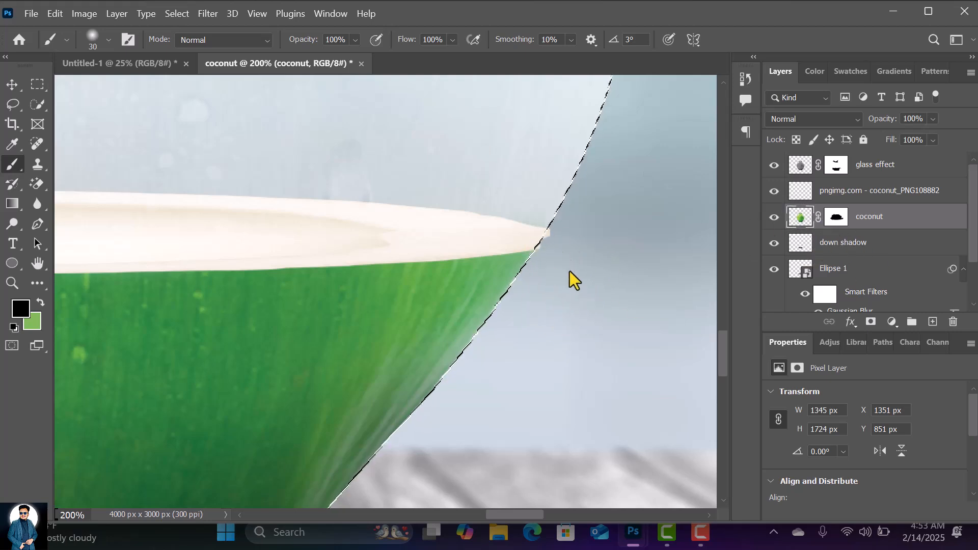
{"action": "scroll", "coordinate": [555, 279], "scroll_direction": "up", "scroll_amount": 2}
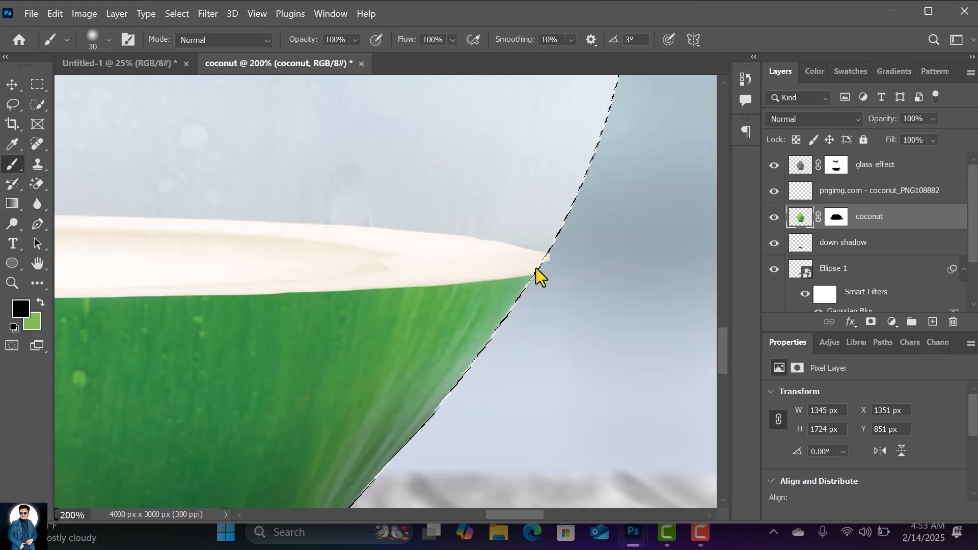
Rename the pngimg.com coconut flesh layer as middle part coco
{"action": "left_click", "coordinate": [843, 193]}
{"action": "double_click", "coordinate": [843, 192]}
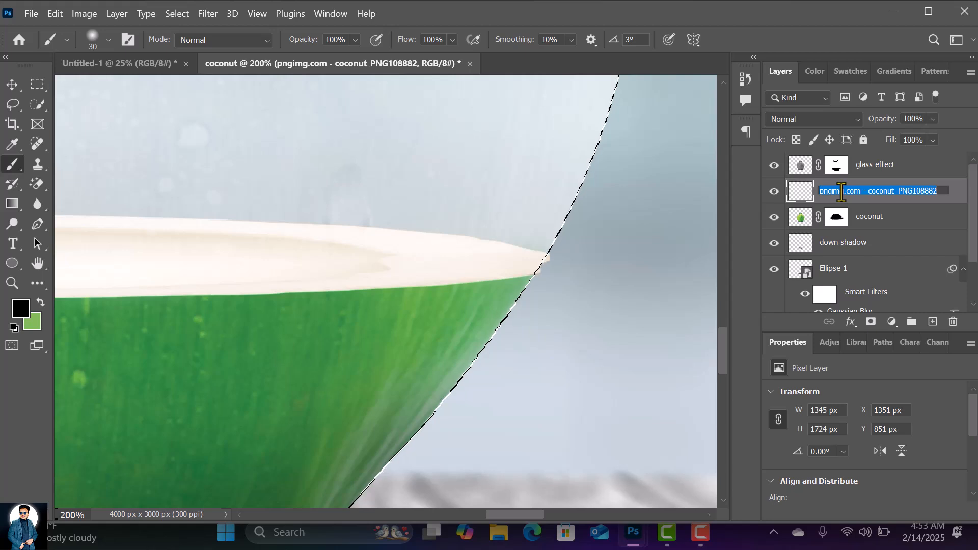
{"action": "type", "text": "middle part coco"}
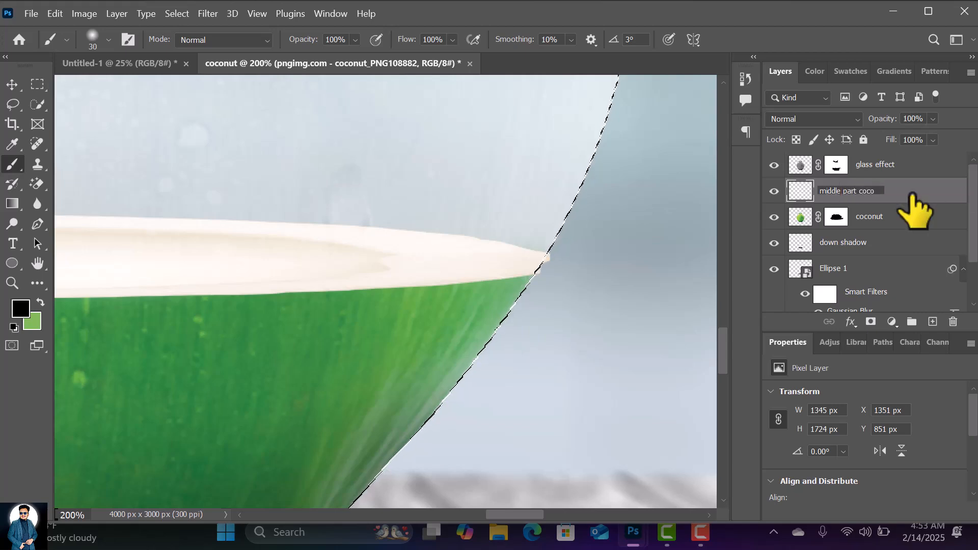
{"action": "key", "text": "Return"}
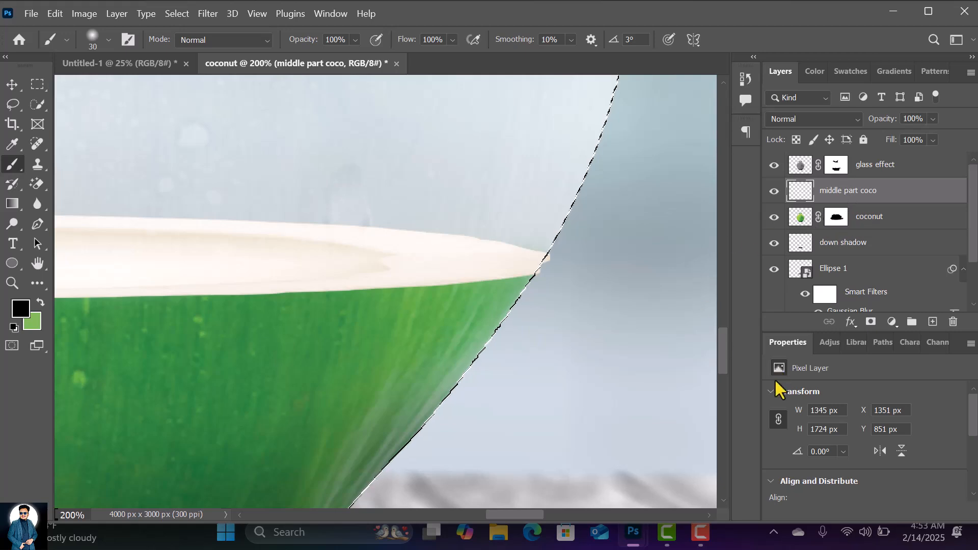
Trim the middle part coco layer to the selected coconut outline with a layer mask and apply the mask permanently
{"action": "left_click", "coordinate": [871, 322]}
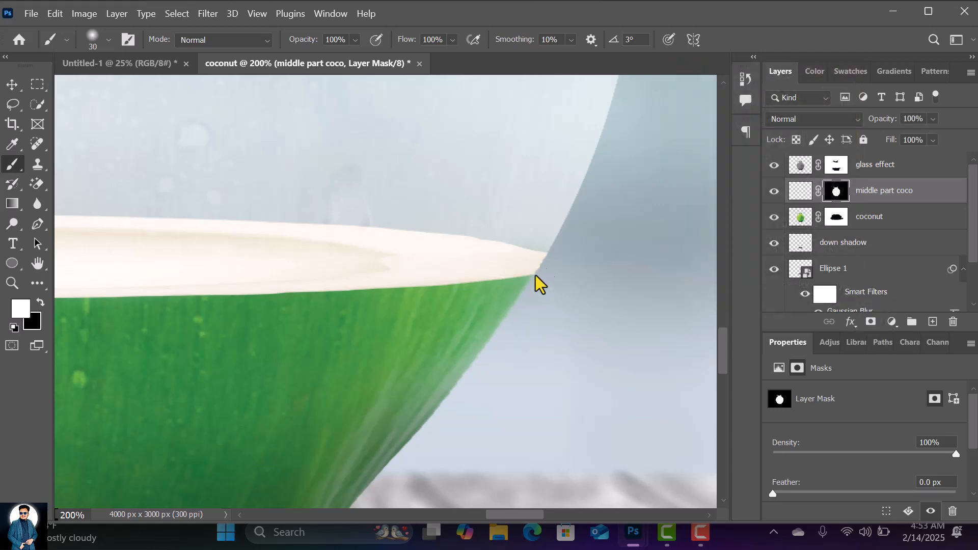
{"action": "right_click", "coordinate": [838, 191]}
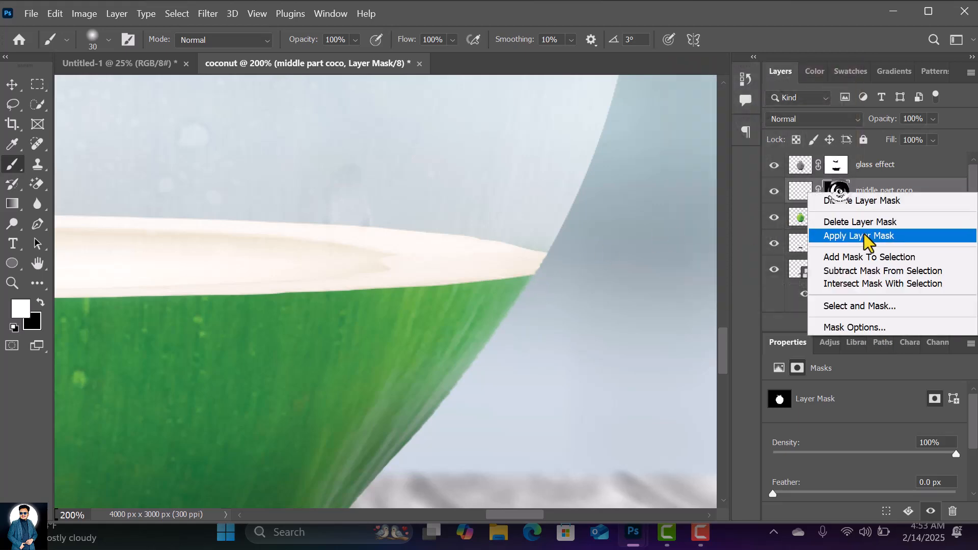
{"action": "left_click", "coordinate": [862, 236]}
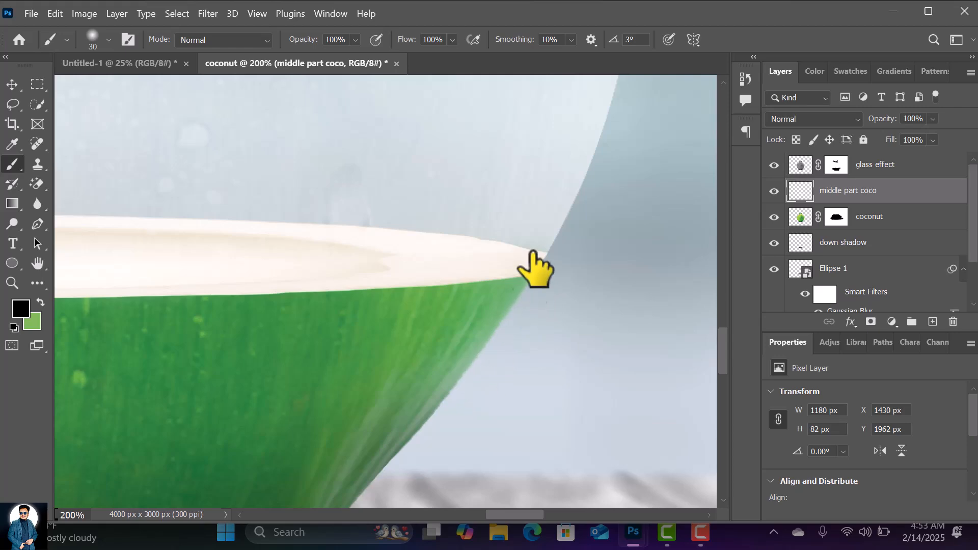
{"action": "key", "text": "ctrl+minus"}
{"action": "key", "text": "ctrl+minus"}
{"action": "key", "text": "ctrl+minus"}
{"action": "key", "text": "ctrl+minus"}
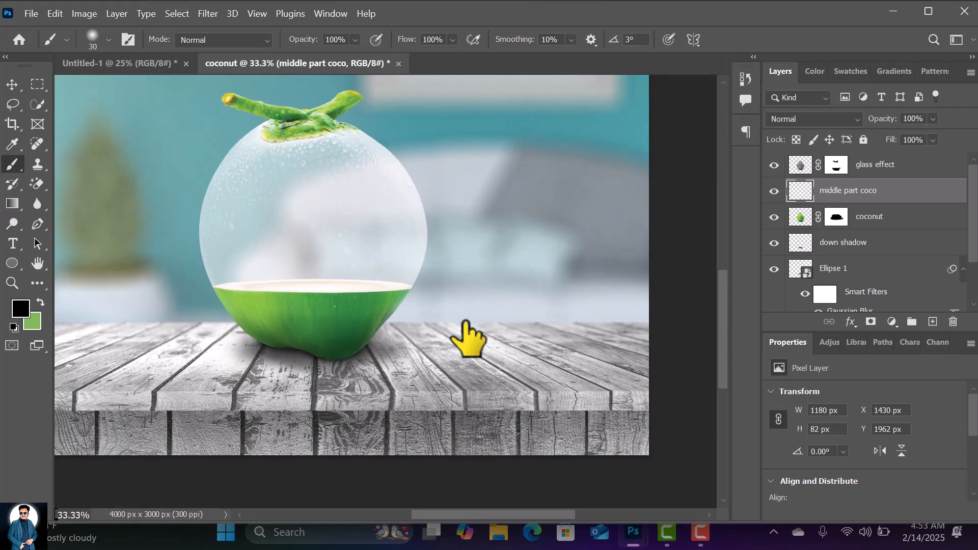
{"action": "key", "text": "ctrl+minus"}
{"action": "key", "text": "ctrl+plus"}
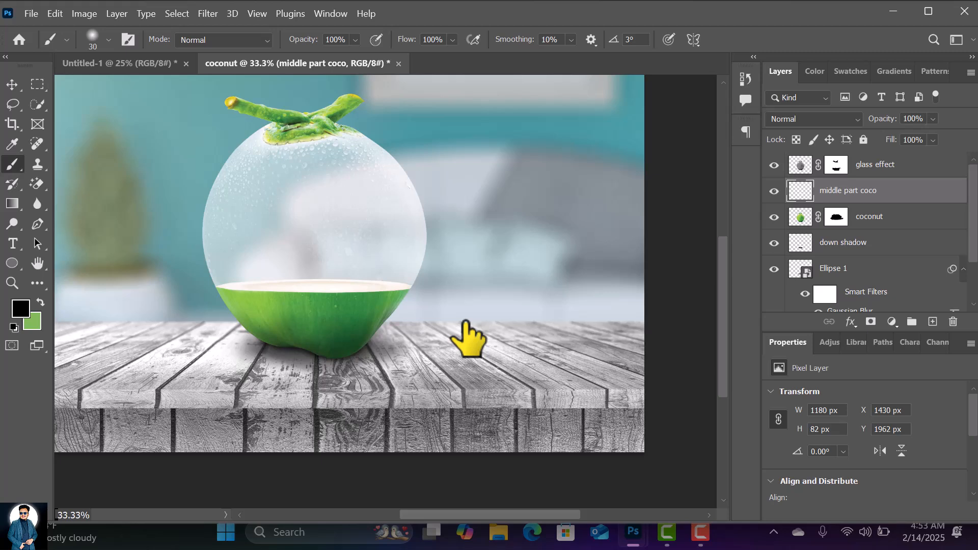
{"action": "scroll", "coordinate": [274, 183], "scroll_direction": "up", "scroll_amount": 3}
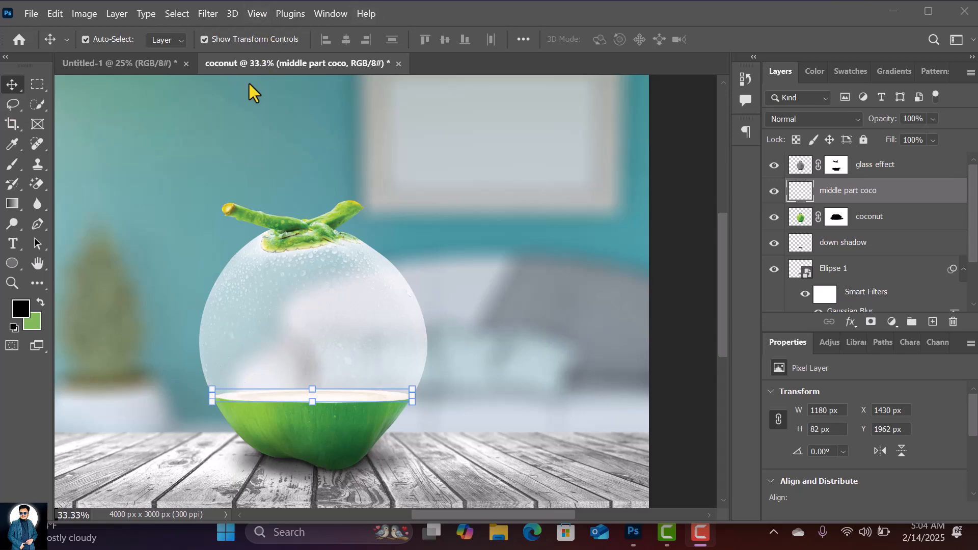
Place the water image 2 from the coco folder as an embedded object above the middle part coco layer
{"action": "left_click", "coordinate": [32, 15]}
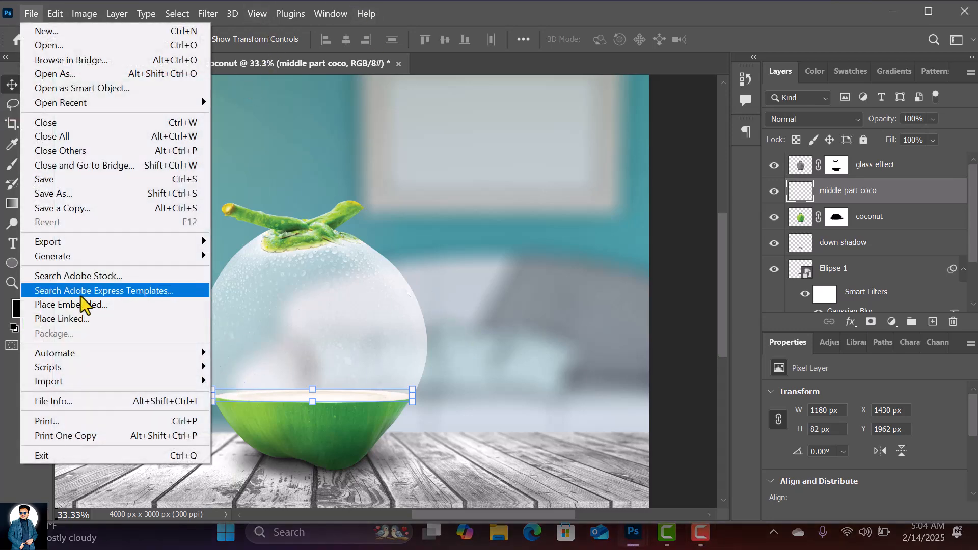
{"action": "left_click", "coordinate": [94, 305]}
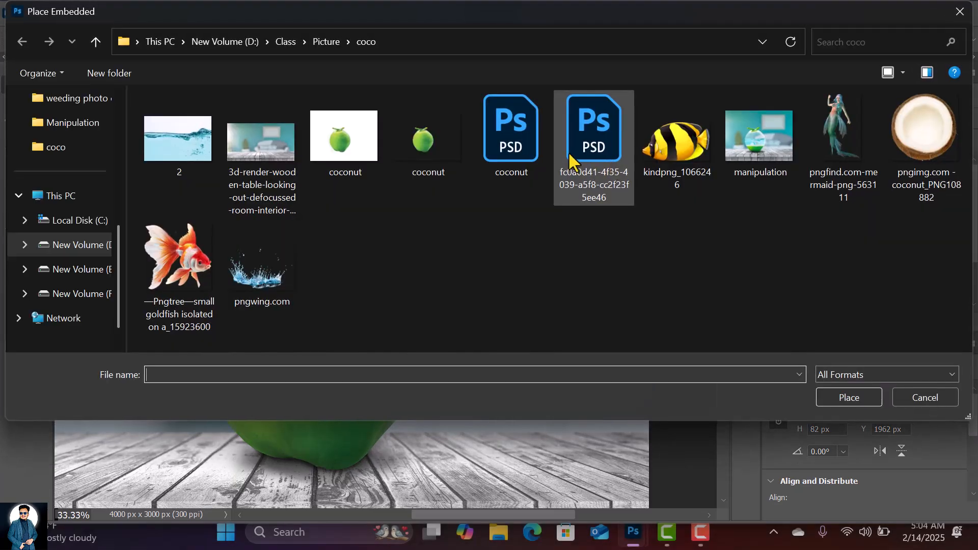
{"action": "left_click", "coordinate": [193, 144]}
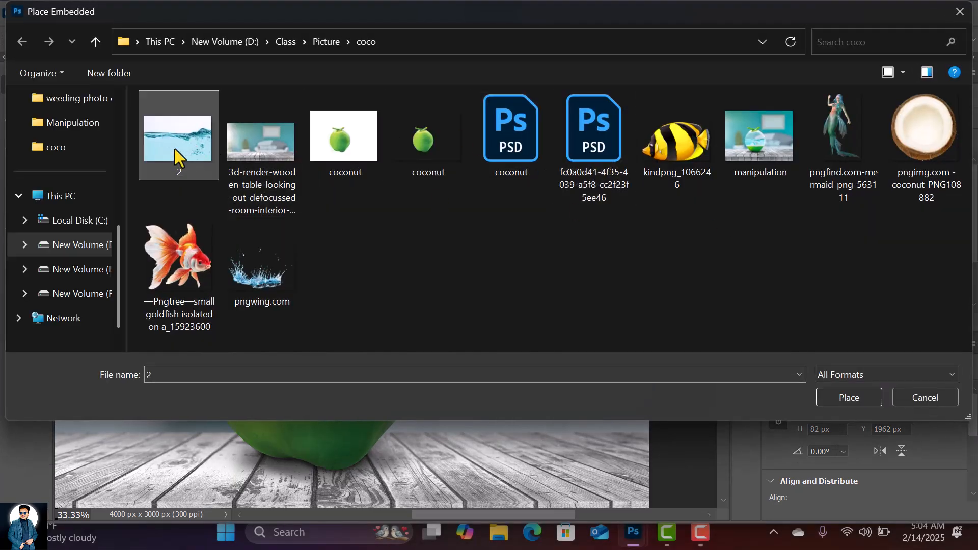
{"action": "double_click", "coordinate": [180, 136]}
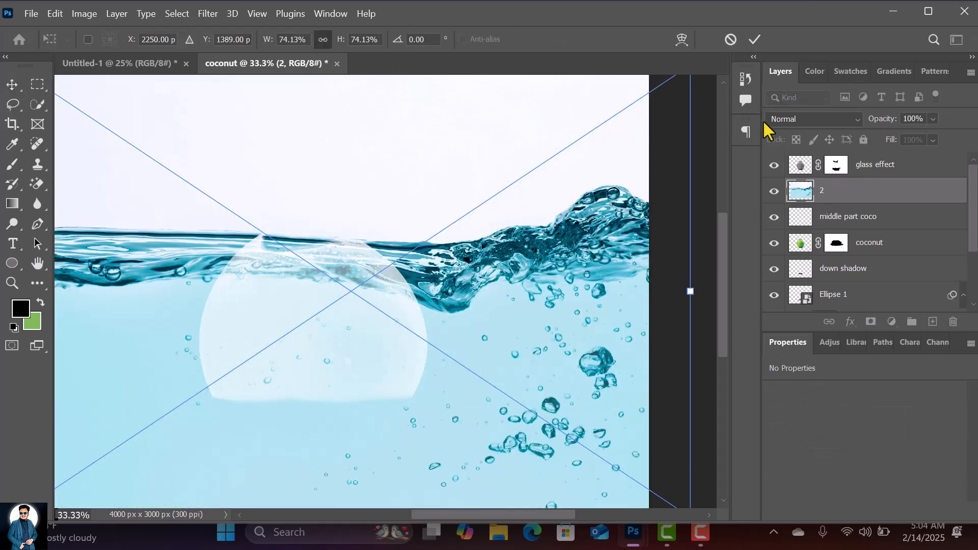
{"action": "key", "text": "ctrl+minus"}
{"action": "key", "text": "ctrl+minus"}
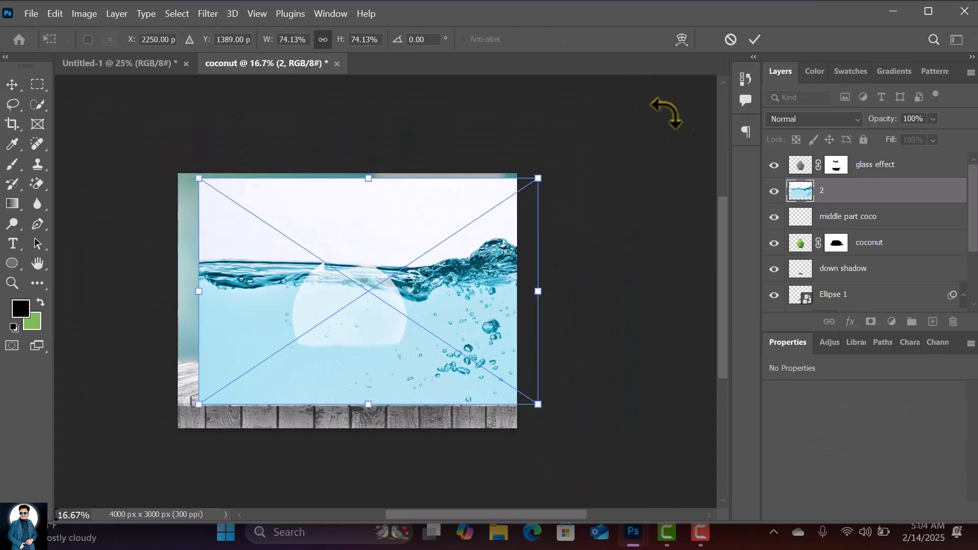
Scale the water image to about 26% and position it over the glass body down to the flesh rim, and commit the placement
{"action": "left_click_drag", "start_coordinate": [540, 181], "coordinate": [364, 297]}
{"action": "left_click_drag", "start_coordinate": [285, 392], "coordinate": [347, 338]}
{"action": "key", "text": "ctrl+plus"}
{"action": "key", "text": "ctrl+plus"}
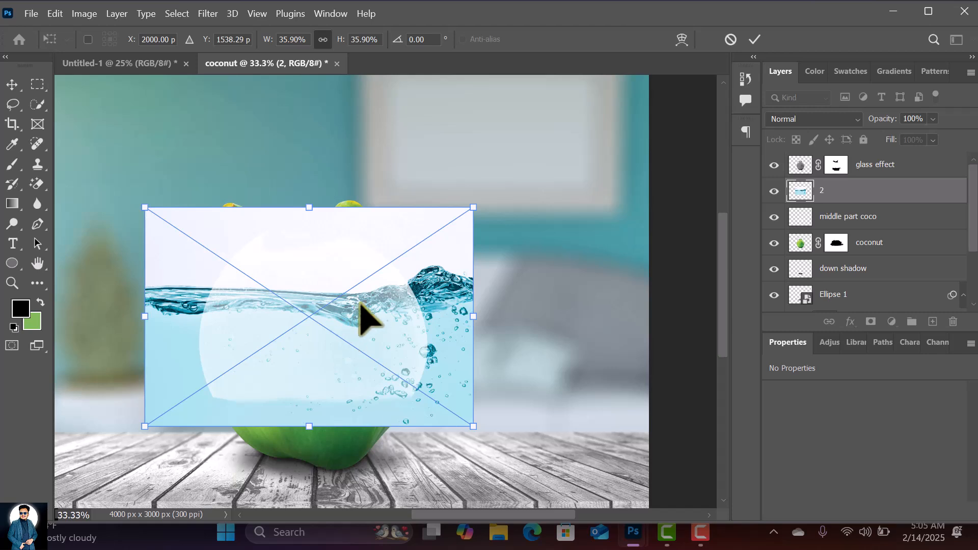
{"action": "left_click_drag", "start_coordinate": [421, 277], "coordinate": [438, 250]}
{"action": "left_click_drag", "start_coordinate": [485, 184], "coordinate": [415, 275]}
{"action": "left_click_drag", "start_coordinate": [344, 323], "coordinate": [389, 317]}
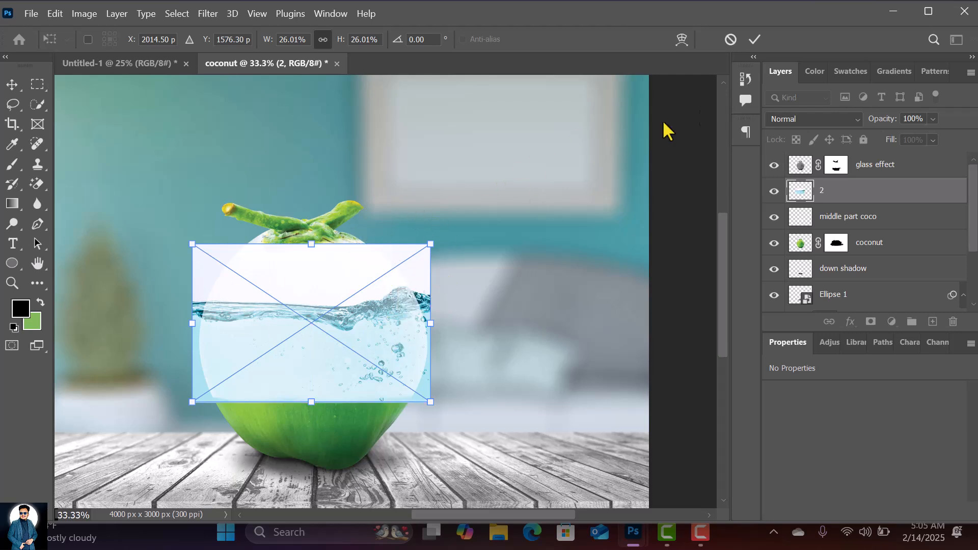
{"action": "left_click", "coordinate": [759, 37]}
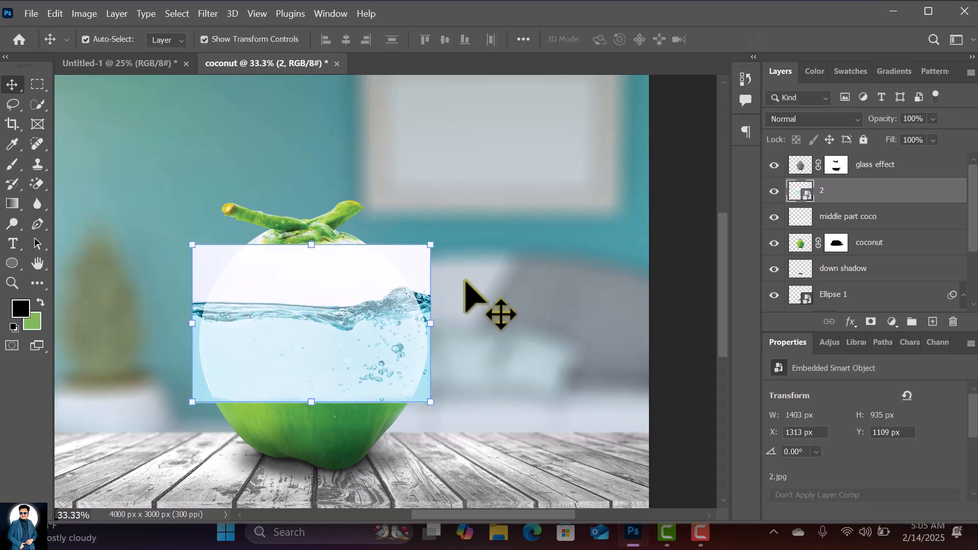
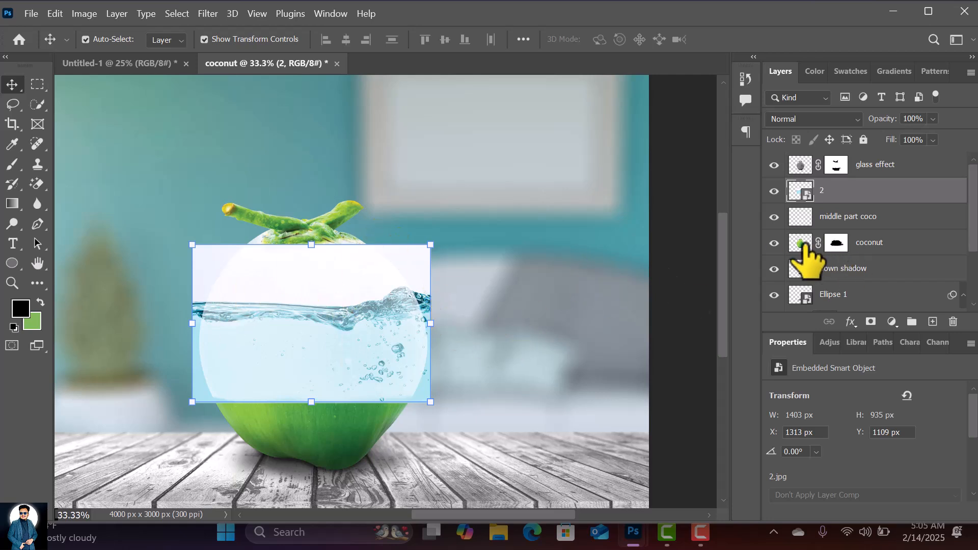
Mask the water layer 2 to the coconut layer's outline
{"action": "key", "text": "ctrl"}
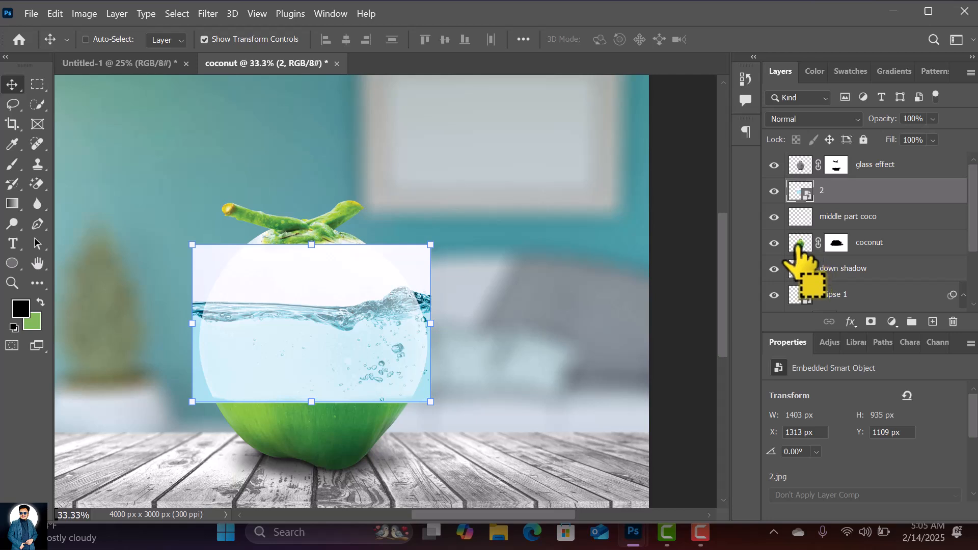
{"action": "left_click", "coordinate": [799, 246], "text": "ctrl"}
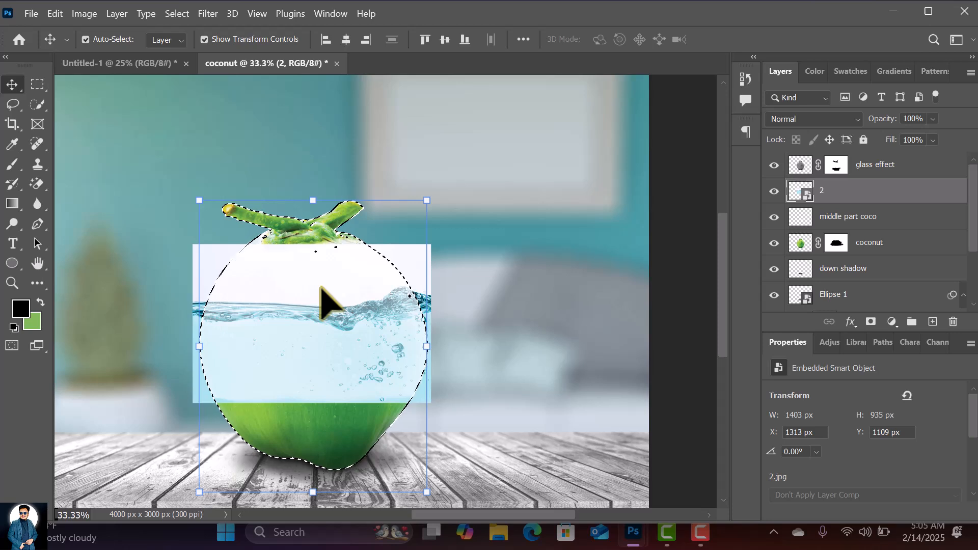
{"action": "left_click", "coordinate": [870, 322]}
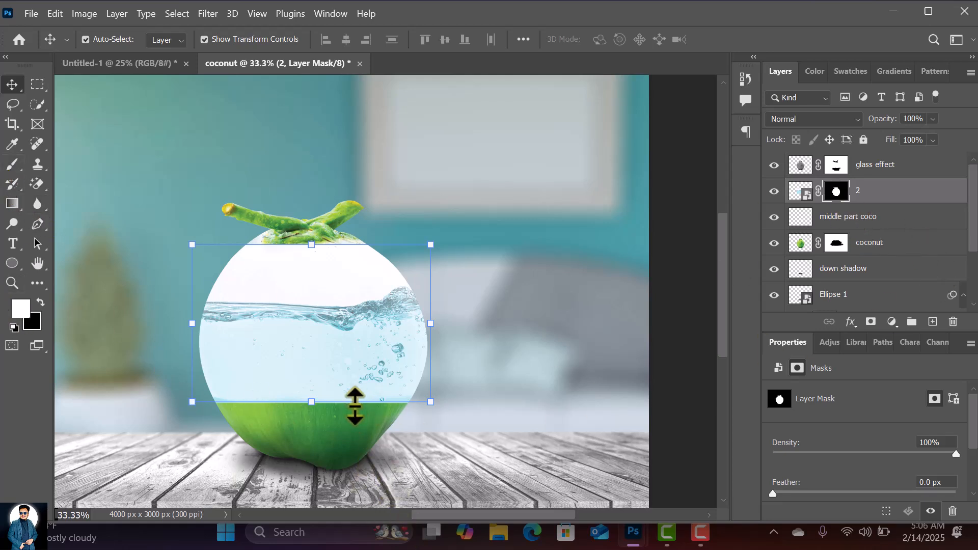
Paint black on layer 2's mask with a soft brush of about 100 px along the green shell's upper edge, revealing the flesh rim
{"action": "key", "text": "i"}
{"action": "left_click", "coordinate": [13, 163]}
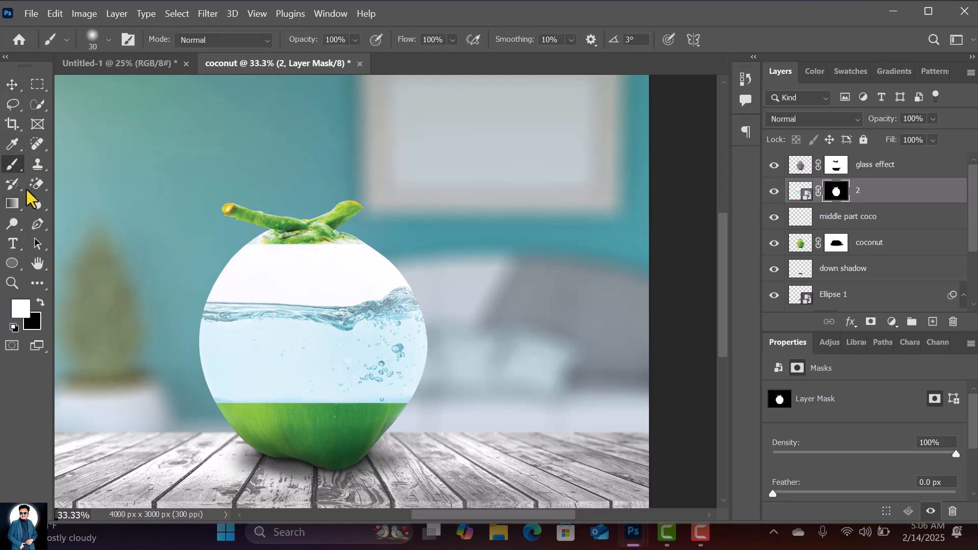
{"action": "left_click", "coordinate": [38, 303]}
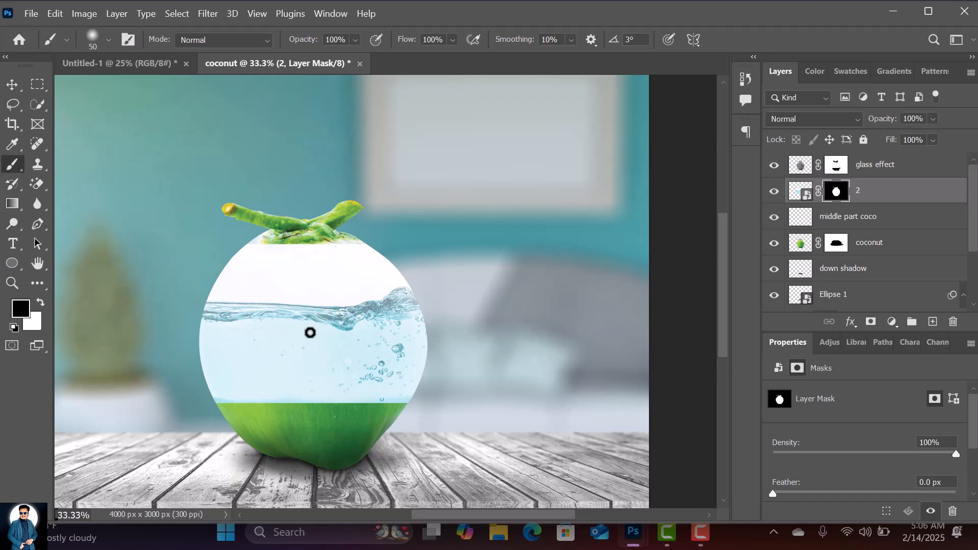
{"action": "key", "text": "bracketright"}
{"action": "key", "text": "bracketright"}
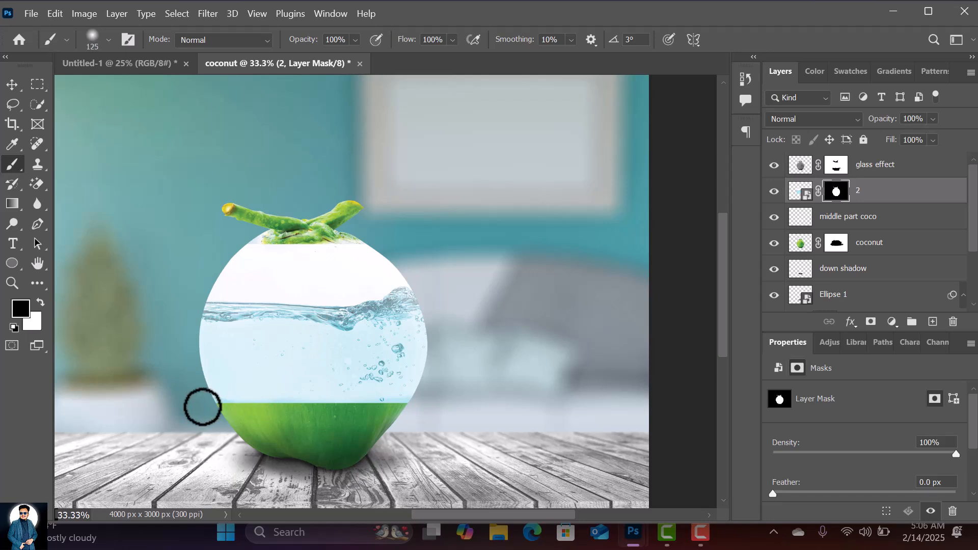
{"action": "left_click_drag", "start_coordinate": [230, 403], "coordinate": [404, 413]}
{"action": "key", "text": "ctrl+plus"}
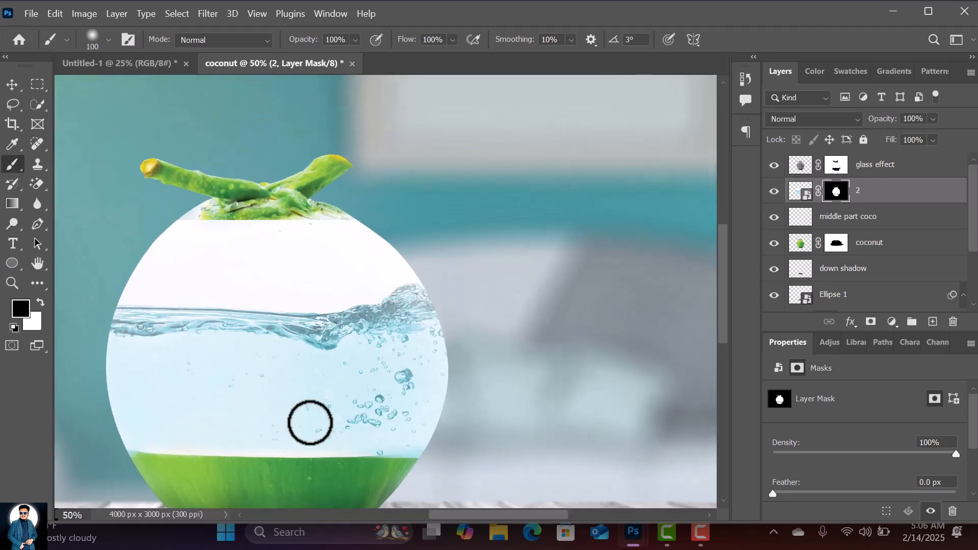
{"action": "left_click_drag", "start_coordinate": [312, 431], "coordinate": [401, 301]}
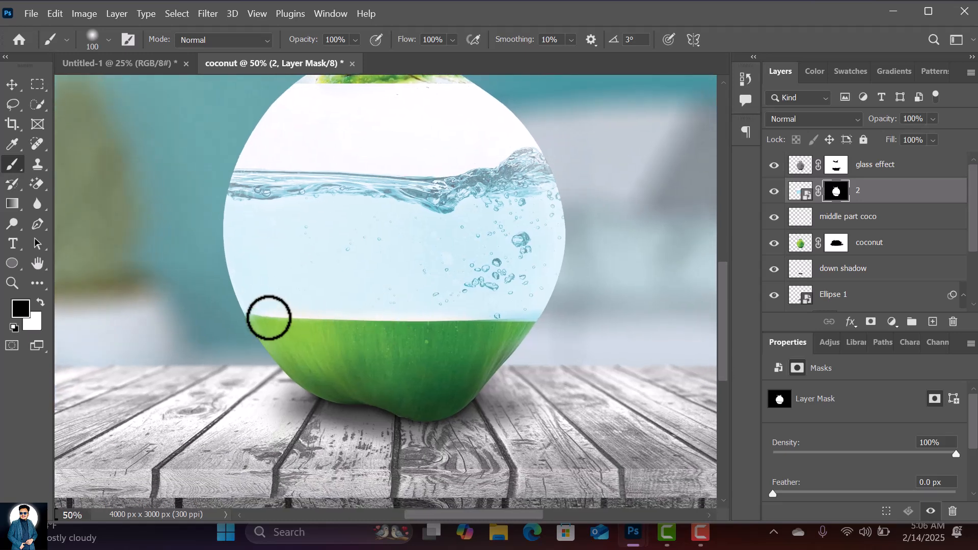
{"action": "mouse_move", "coordinate": [247, 330]}
{"action": "left_mouse_down"}
{"action": "mouse_move", "coordinate": [322, 316]}
{"action": "mouse_move", "coordinate": [424, 330]}
{"action": "mouse_move", "coordinate": [524, 324]}
{"action": "mouse_move", "coordinate": [554, 301]}
{"action": "mouse_move", "coordinate": [516, 332]}
{"action": "mouse_move", "coordinate": [531, 308]}
{"action": "left_mouse_up"}
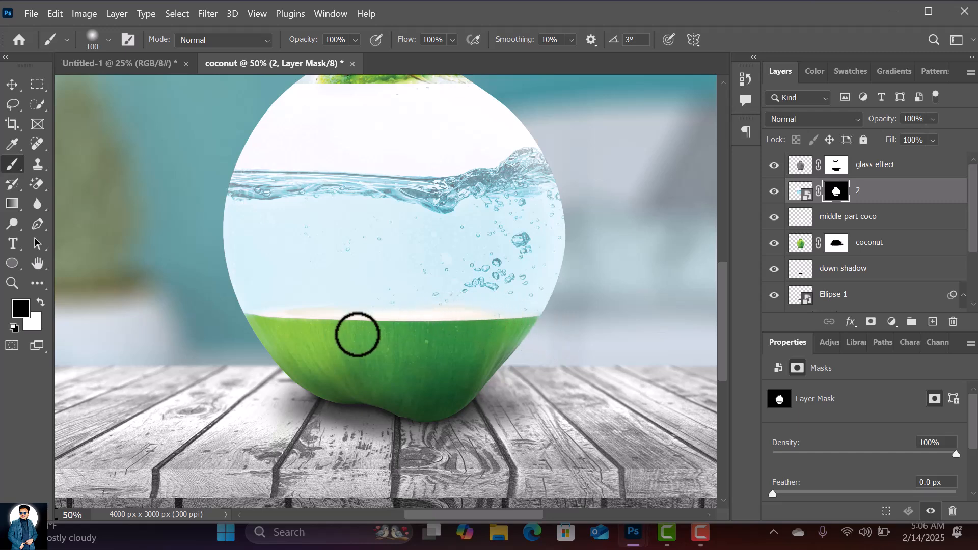
Refine the revealed flesh rim on layer 2's mask with a black 50 px brush along the shell's upper edge
{"action": "scroll", "coordinate": [357, 334], "scroll_direction": "up", "scroll_amount": 1}
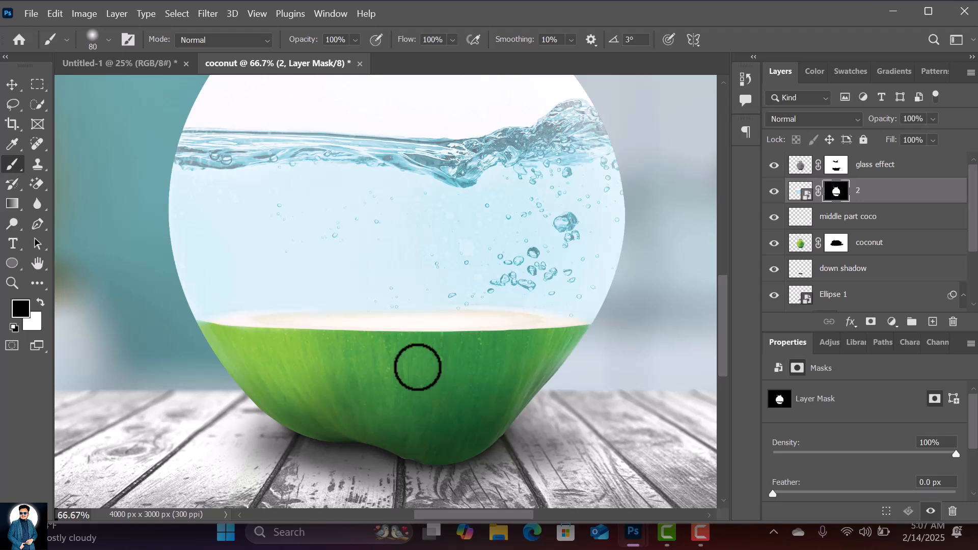
{"action": "scroll", "coordinate": [417, 363], "scroll_direction": "up", "scroll_amount": 2}
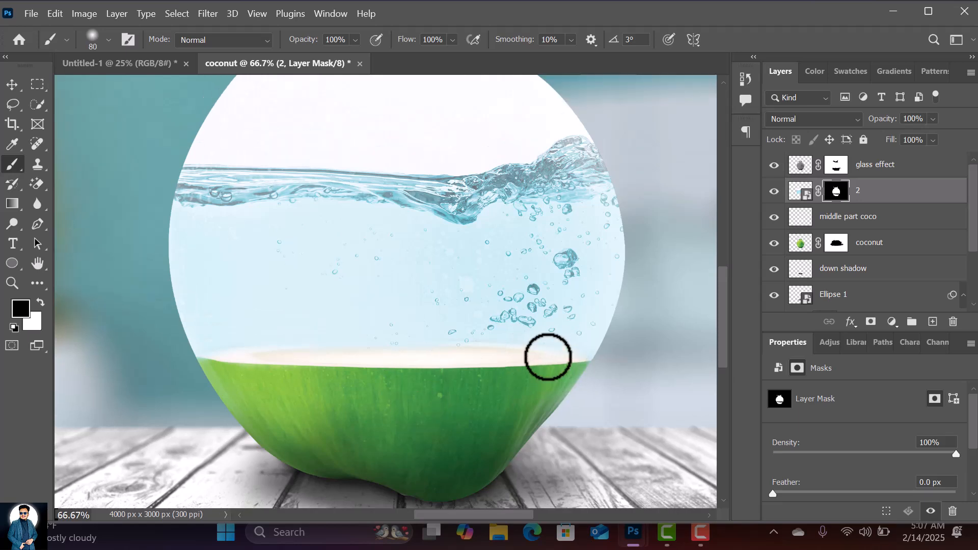
{"action": "key", "text": "bracketleft"}
{"action": "key", "text": "bracketleft"}
{"action": "key", "text": "bracketleft"}
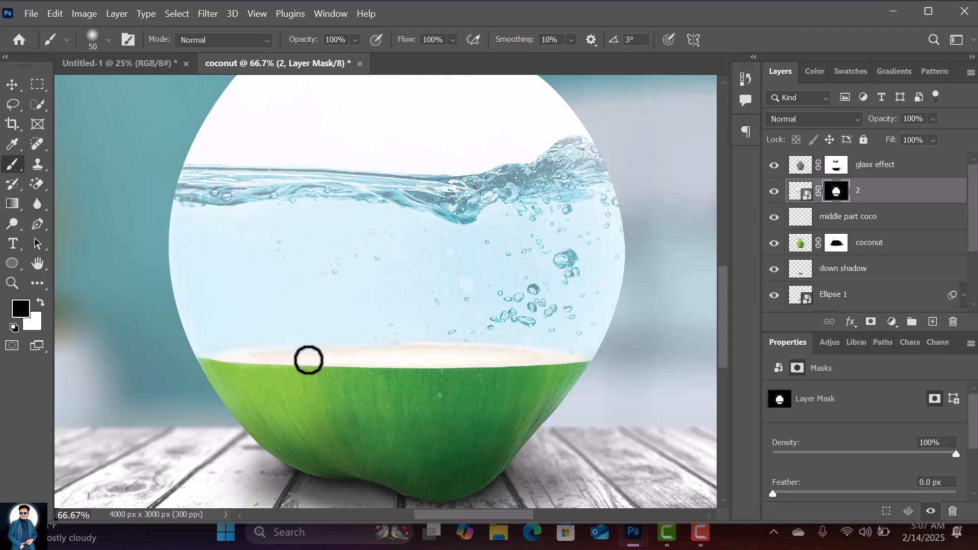
{"action": "mouse_move", "coordinate": [224, 363]}
{"action": "left_mouse_down"}
{"action": "mouse_move", "coordinate": [209, 365]}
{"action": "mouse_move", "coordinate": [264, 353]}
{"action": "mouse_move", "coordinate": [411, 352]}
{"action": "left_mouse_up"}
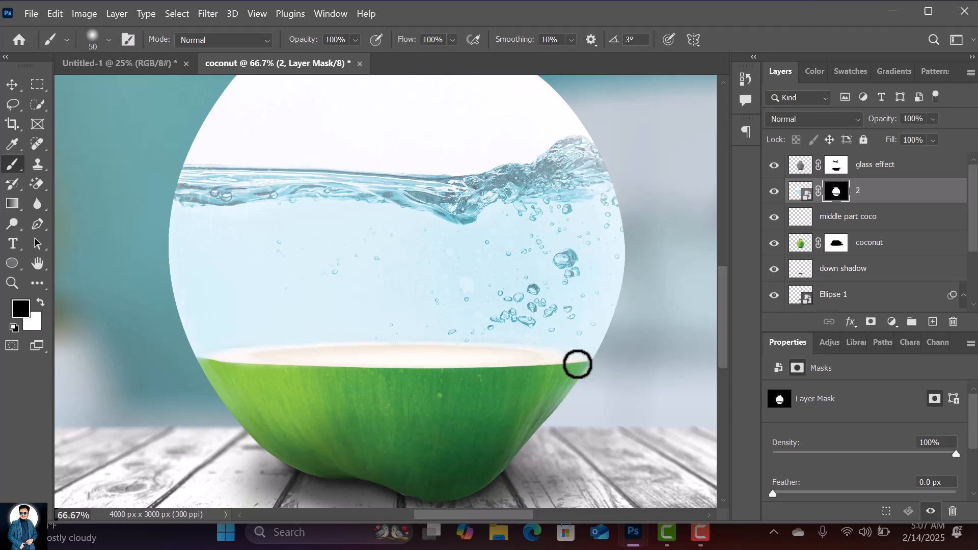
Mask out the water over the flesh rim's left end with a black 40 px brush
{"action": "scroll", "coordinate": [477, 280], "scroll_direction": "down", "scroll_amount": 2}
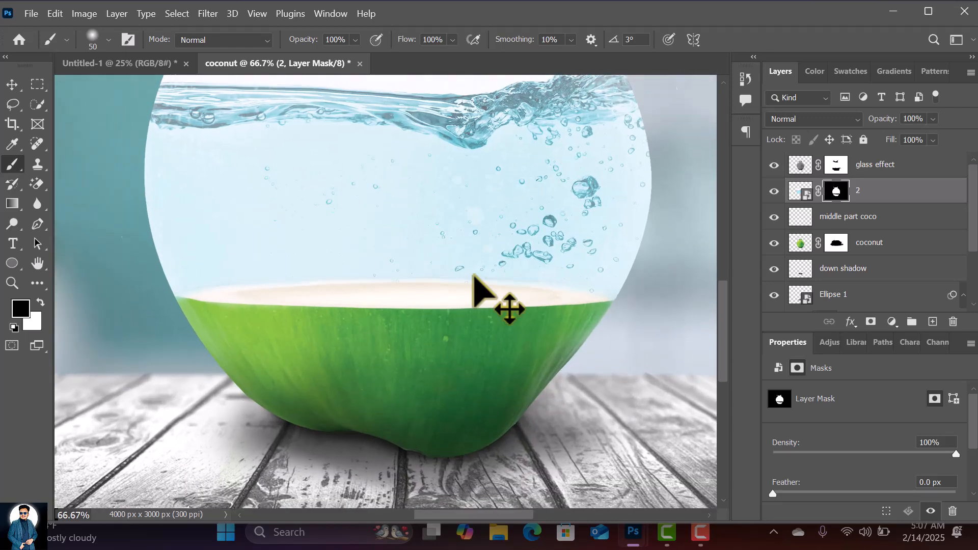
{"action": "scroll", "coordinate": [474, 275], "scroll_direction": "up", "scroll_amount": 1}
{"action": "key", "text": "bracketleft"}
{"action": "left_click_drag", "start_coordinate": [150, 314], "coordinate": [116, 310]}
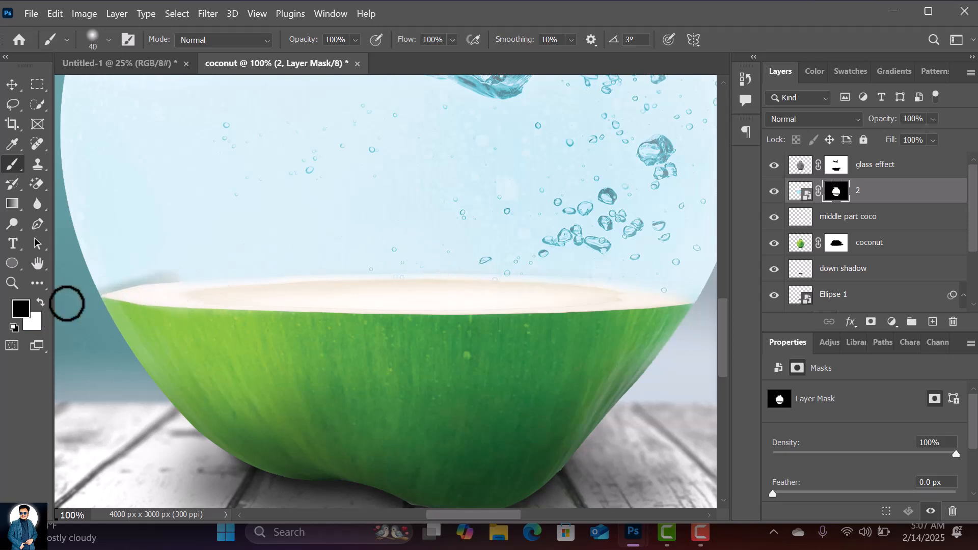
Restore the over-masked water above the flesh rim's left end by painting white, reducing the brush to 15 px for detail
{"action": "left_click", "coordinate": [41, 302]}
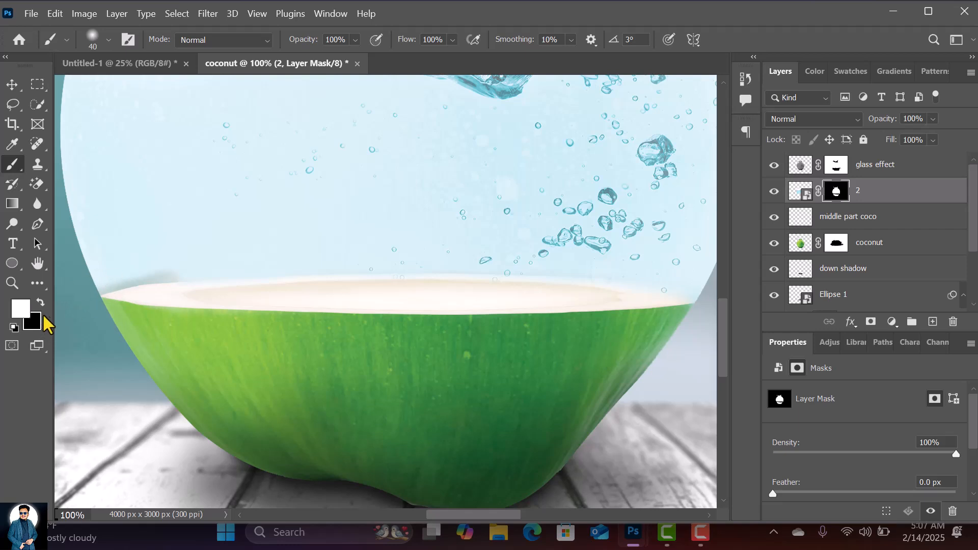
{"action": "mouse_move", "coordinate": [95, 294]}
{"action": "left_mouse_down"}
{"action": "mouse_move", "coordinate": [188, 263]}
{"action": "mouse_move", "coordinate": [110, 285]}
{"action": "mouse_move", "coordinate": [185, 273]}
{"action": "mouse_move", "coordinate": [109, 292]}
{"action": "left_mouse_up"}
{"action": "key", "text": "bracketleft"}
{"action": "key", "text": "bracketleft"}
{"action": "key", "text": "bracketleft"}
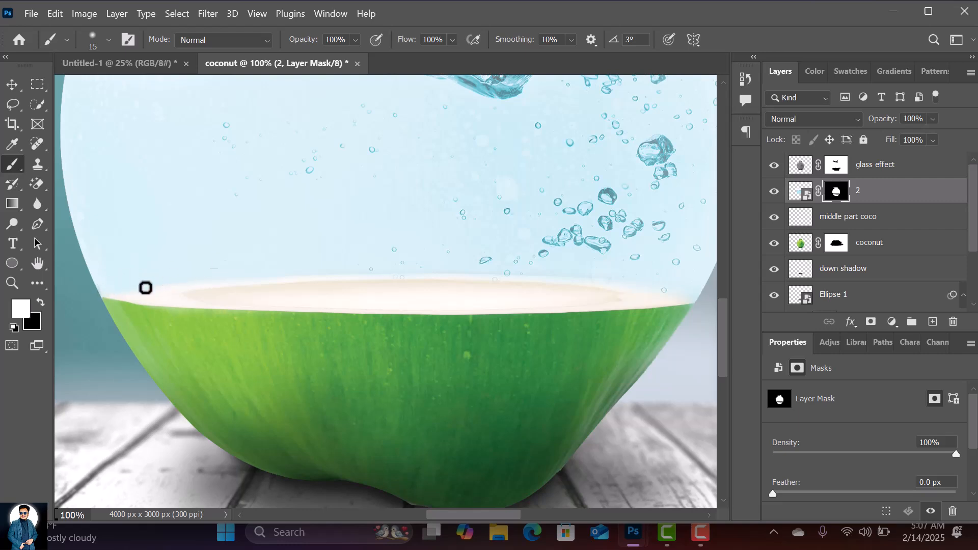
Paint black on layer 2's mask across the flesh rim to its right end, reducing the brush from 45 px to 25 px
{"action": "key", "text": "bracketright"}
{"action": "key", "text": "bracketright"}
{"action": "key", "text": "bracketright"}
{"action": "scroll", "coordinate": [489, 258], "scroll_direction": "down", "scroll_amount": 1}
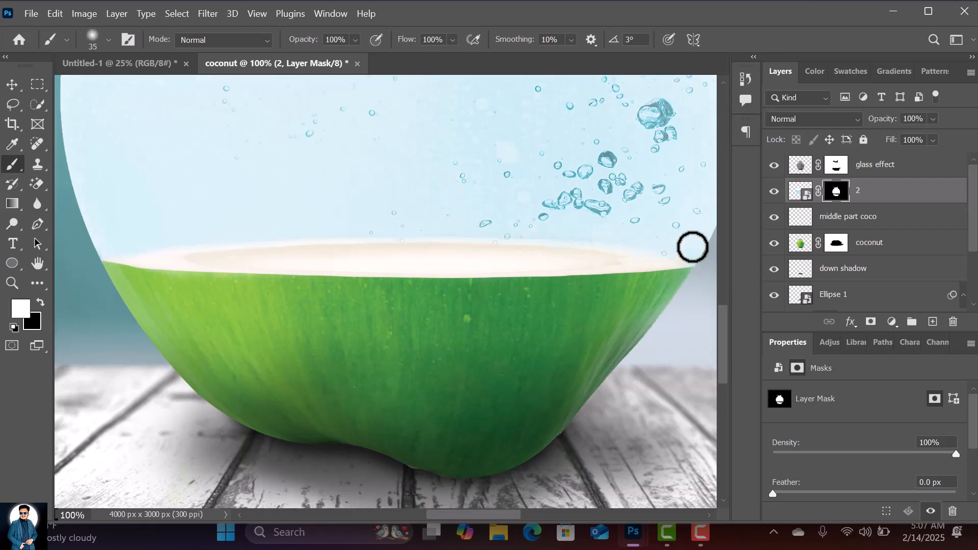
{"action": "left_click", "coordinate": [41, 302]}
{"action": "key", "text": "bracketright"}
{"action": "key", "text": "bracketright"}
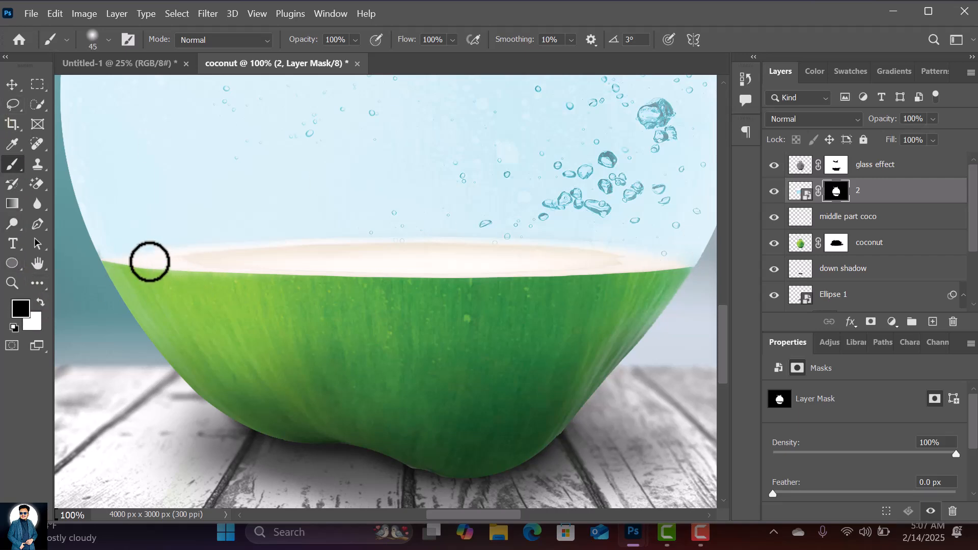
{"action": "left_click_drag", "start_coordinate": [186, 255], "coordinate": [405, 250]}
{"action": "key", "text": "bracketleft"}
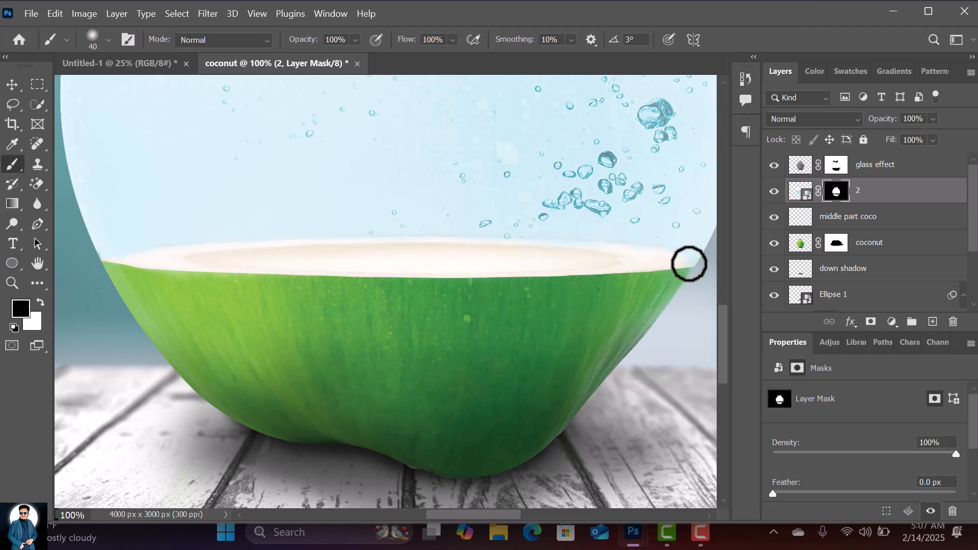
{"action": "key", "text": "bracketleft"}
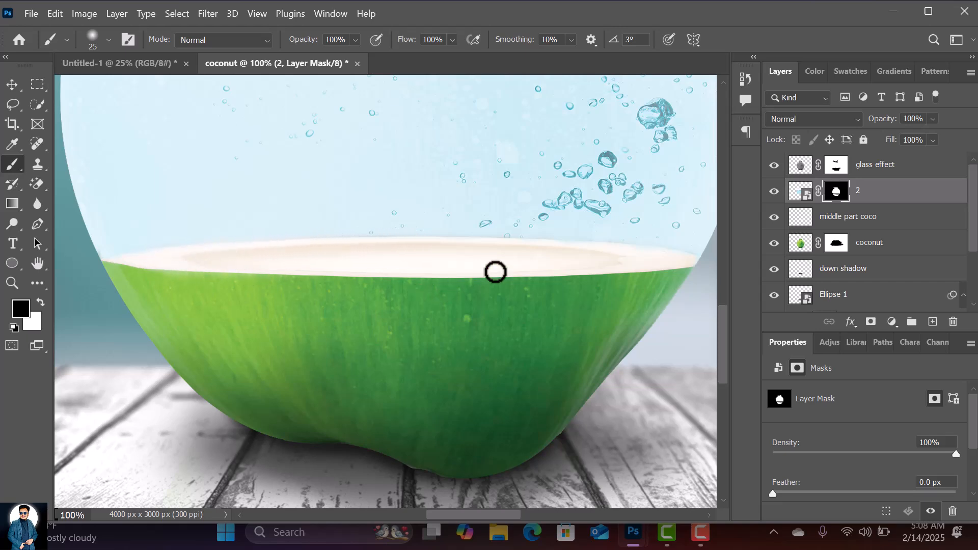
Soften the water's transition along the flesh rim's upper edge by painting white on layer 2's mask with a 45 px brush
{"action": "key", "text": "bracketright"}
{"action": "key", "text": "bracketright"}
{"action": "key", "text": "bracketright"}
{"action": "key", "text": "bracketright"}
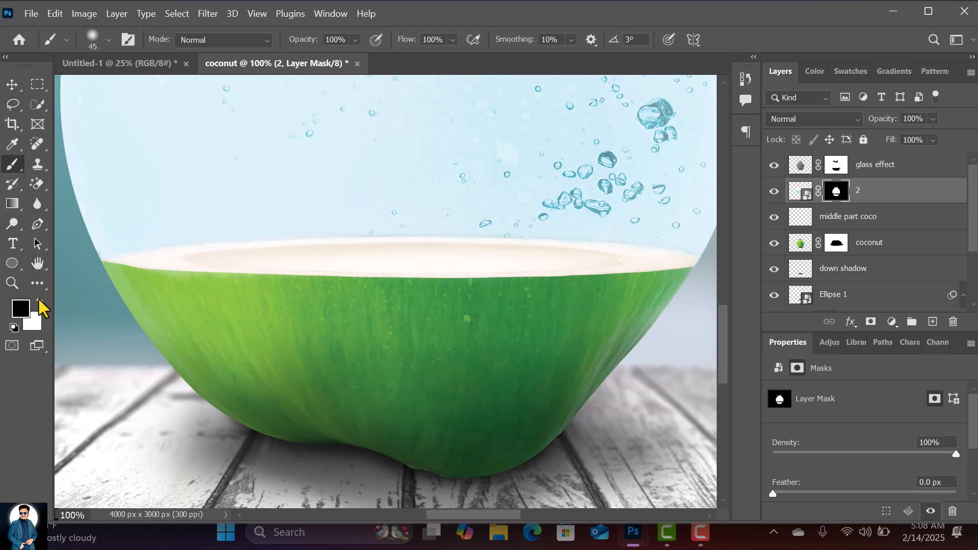
{"action": "left_click", "coordinate": [40, 302]}
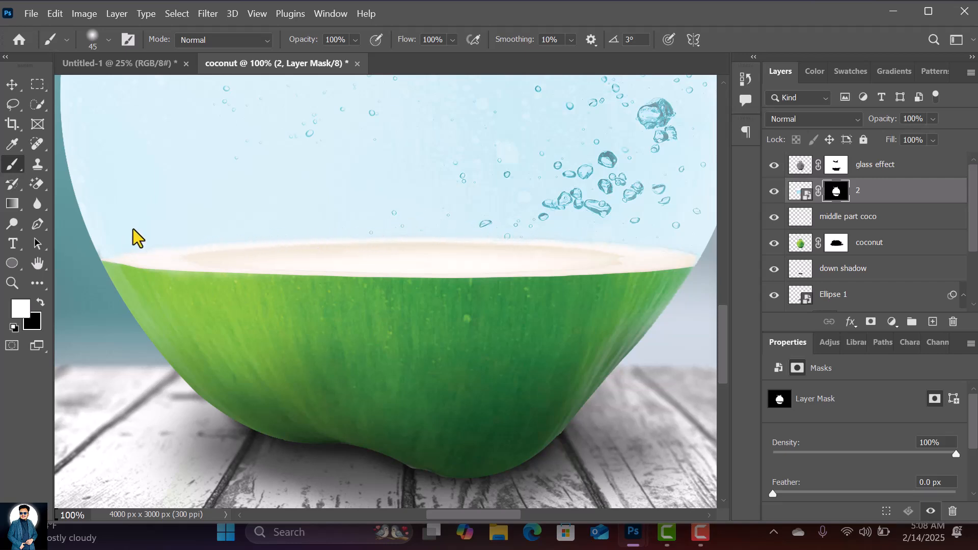
Examine the water's edge along the whole flesh rim up close and in the full composition
{"action": "scroll", "coordinate": [409, 148], "scroll_direction": "down", "scroll_amount": 2}
{"action": "scroll", "coordinate": [409, 149], "scroll_direction": "up", "scroll_amount": 3}
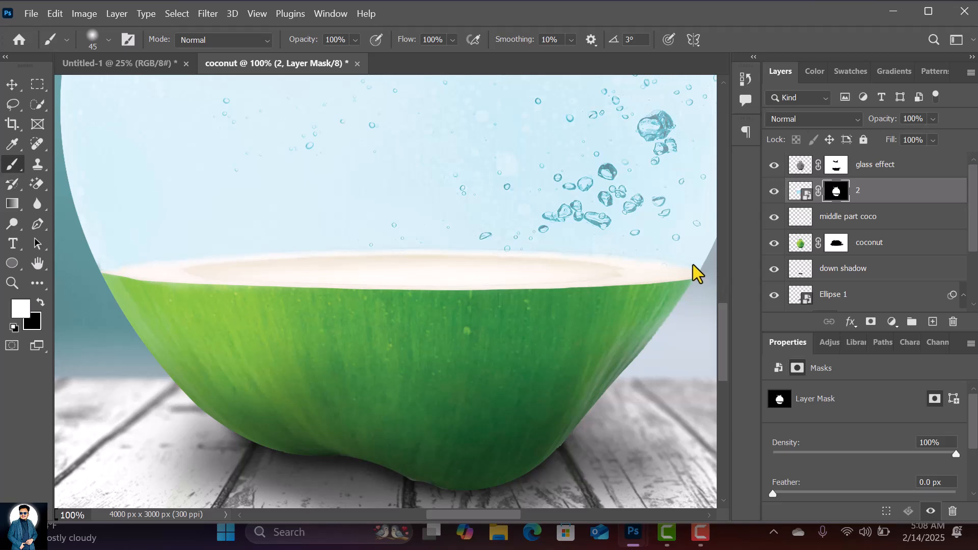
{"action": "left_click_drag", "start_coordinate": [710, 299], "coordinate": [575, 265]}
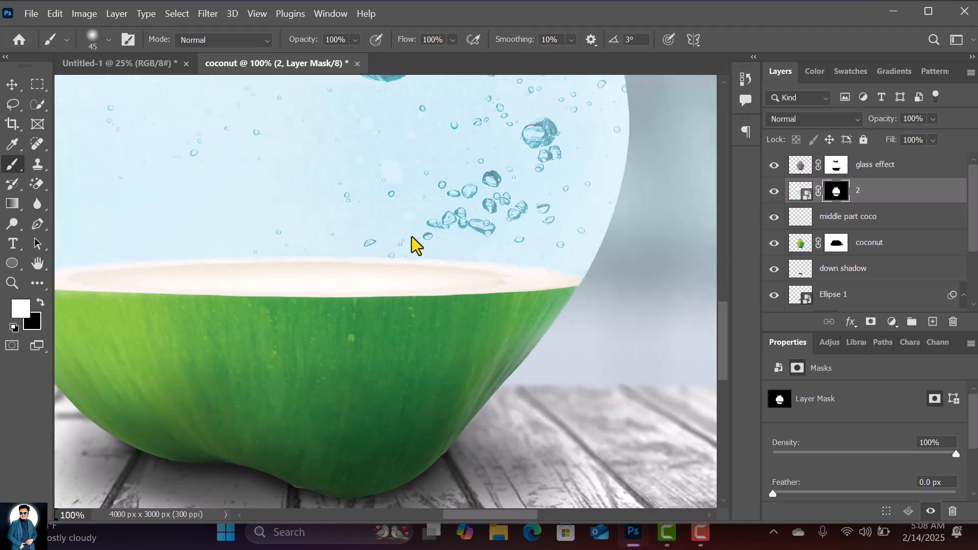
{"action": "scroll", "coordinate": [365, 265], "scroll_direction": "up", "scroll_amount": 2}
{"action": "left_click_drag", "start_coordinate": [228, 202], "coordinate": [418, 208]}
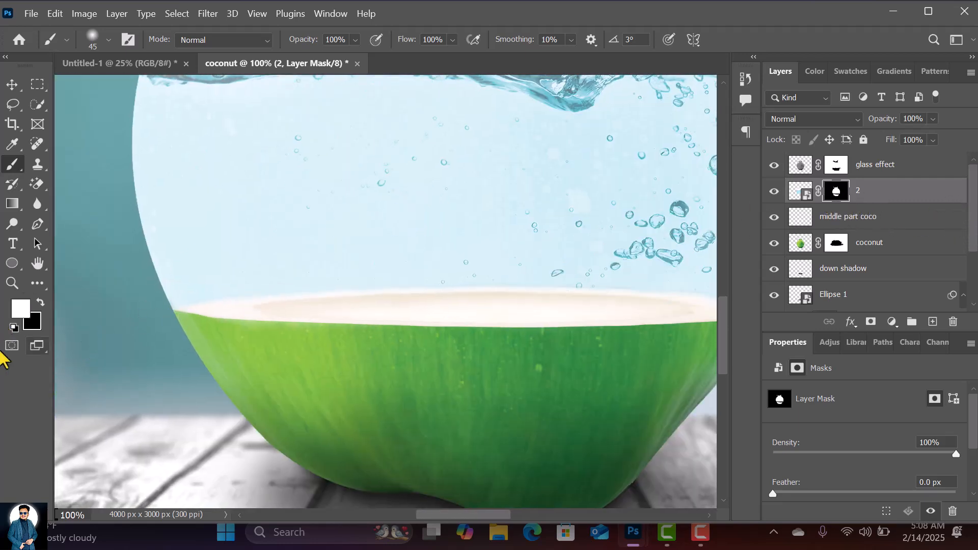
{"action": "scroll", "coordinate": [244, 231], "scroll_direction": "up", "scroll_amount": 5}
{"action": "scroll", "coordinate": [244, 381], "scroll_direction": "down", "scroll_amount": 3}
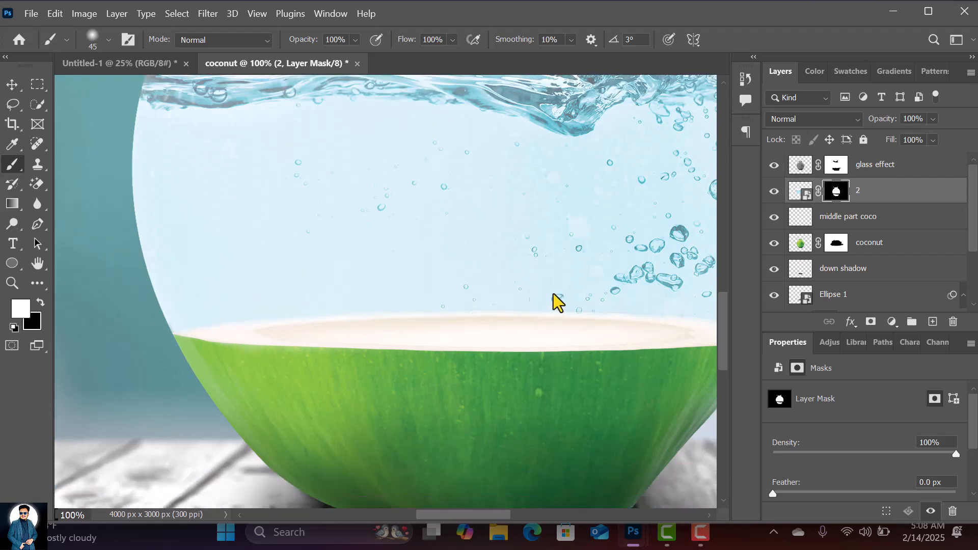
{"action": "left_click_drag", "start_coordinate": [512, 322], "coordinate": [442, 301]}
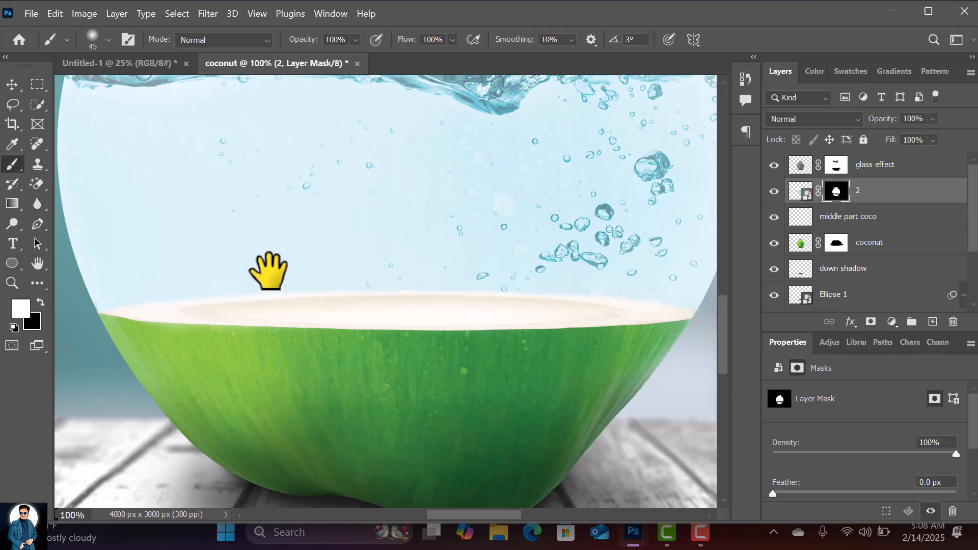
{"action": "scroll", "coordinate": [314, 298], "scroll_direction": "down", "scroll_amount": 3}
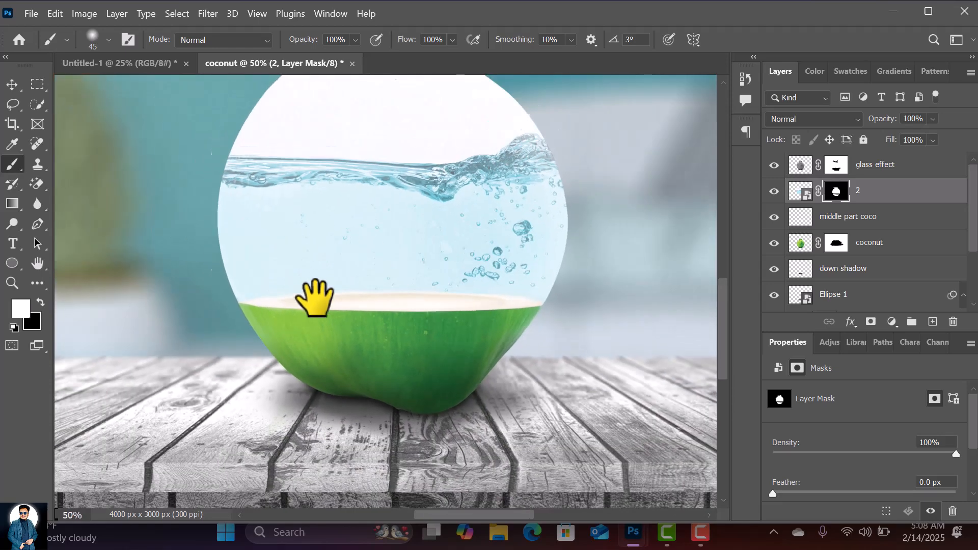
{"action": "scroll", "coordinate": [315, 298], "scroll_direction": "down", "scroll_amount": 2}
{"action": "scroll", "coordinate": [314, 298], "scroll_direction": "up", "scroll_amount": 1}
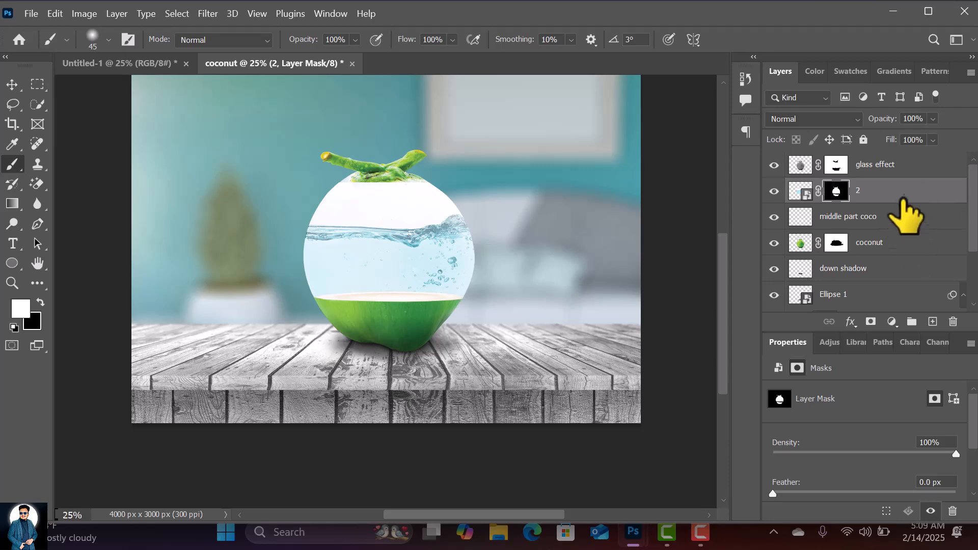
Rasterize layer 2 and make its image content active instead of its mask
{"action": "right_click", "coordinate": [915, 191]}
{"action": "left_click", "coordinate": [856, 325]}
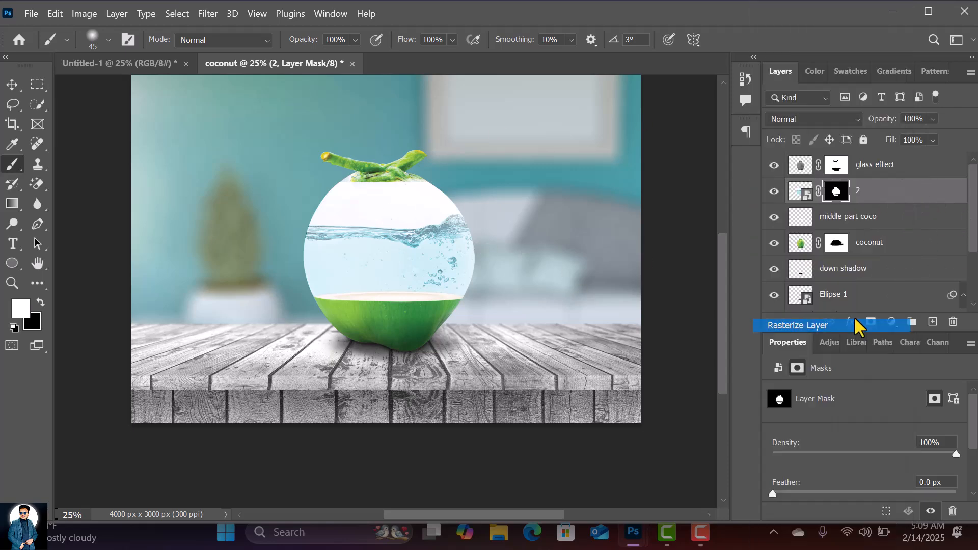
{"action": "left_click", "coordinate": [802, 192]}
{"action": "right_click", "coordinate": [836, 191]}
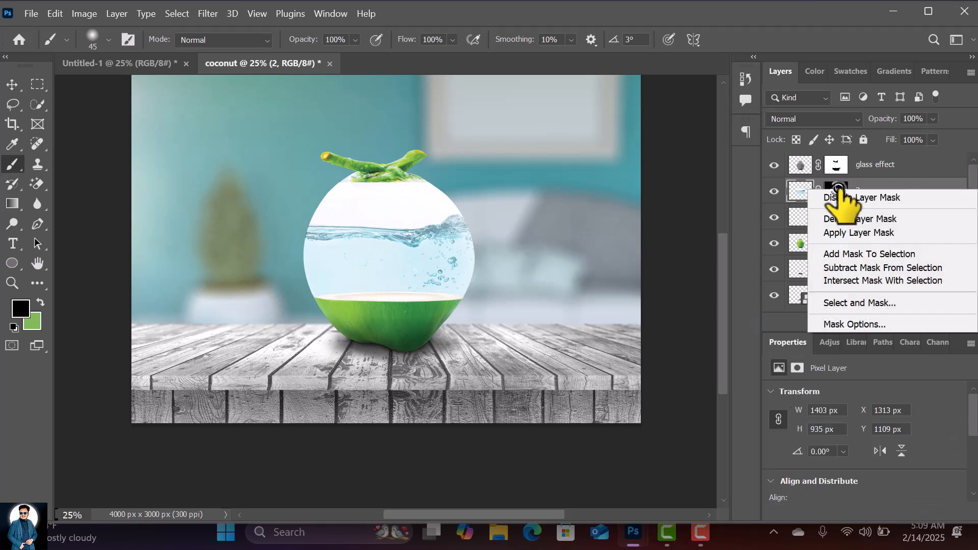
{"action": "left_click", "coordinate": [897, 187]}
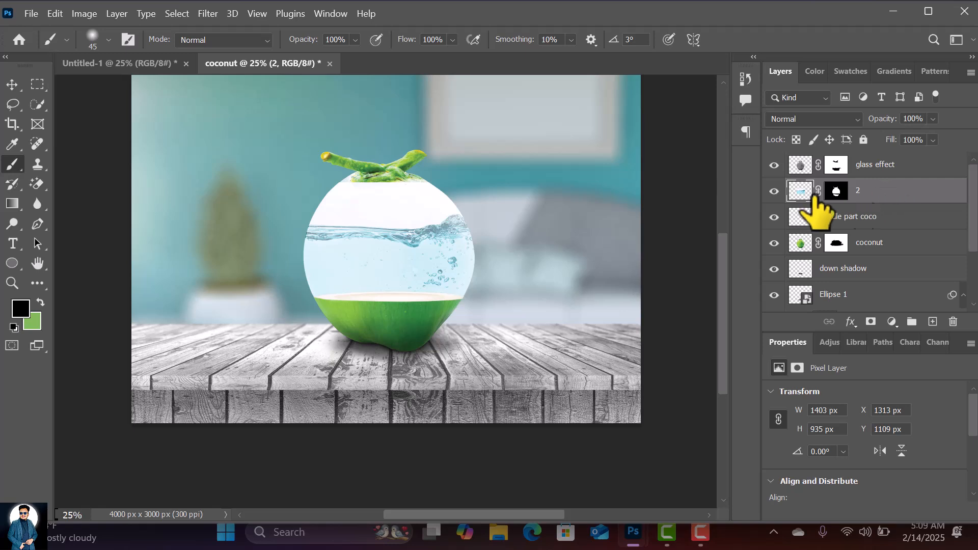
Erase the white area above the waterline on layer 2 with the Magic Eraser at tolerance 32
{"action": "left_click", "coordinate": [35, 186]}
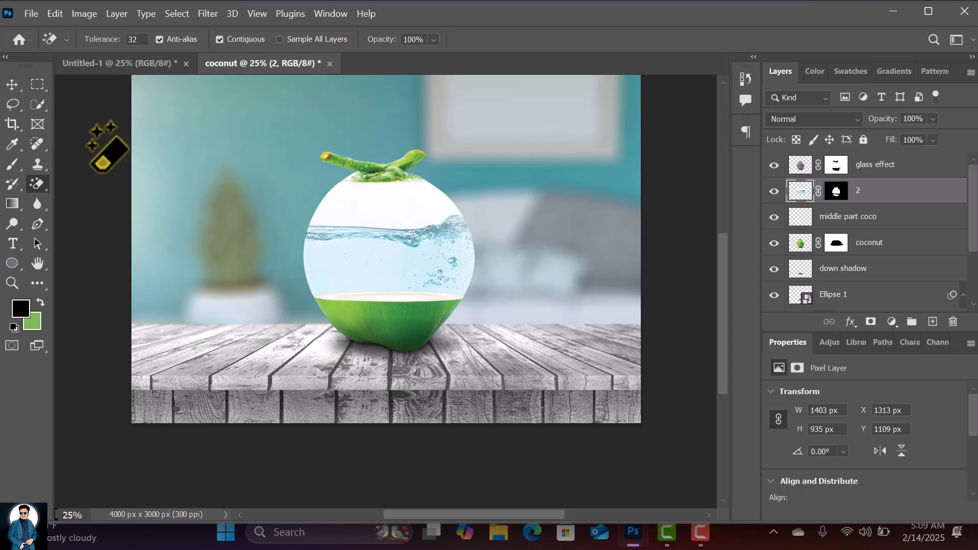
{"action": "right_click", "coordinate": [39, 194]}
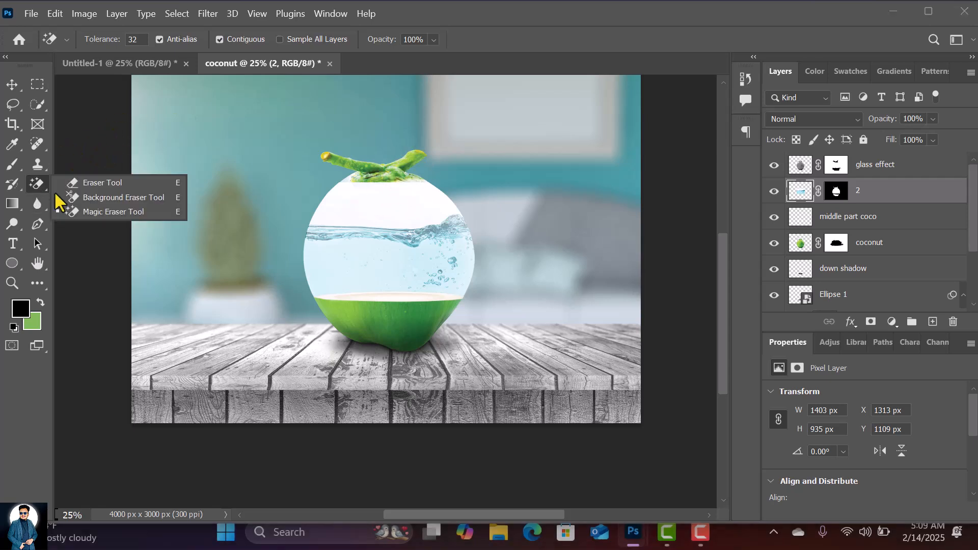
{"action": "left_click", "coordinate": [95, 214]}
{"action": "left_click", "coordinate": [408, 196]}
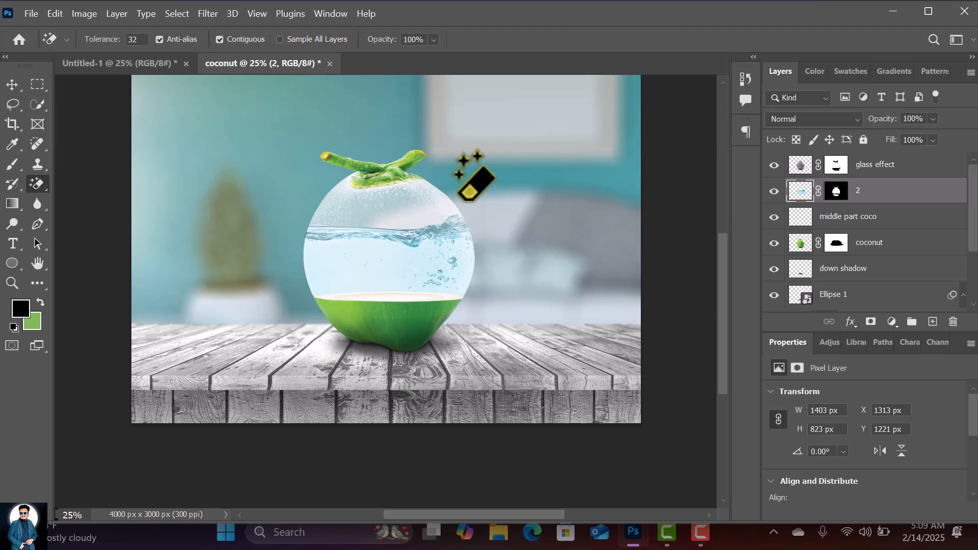
Apply layer 2's mask permanently to the water image
{"action": "key", "text": "ctrl+plus"}
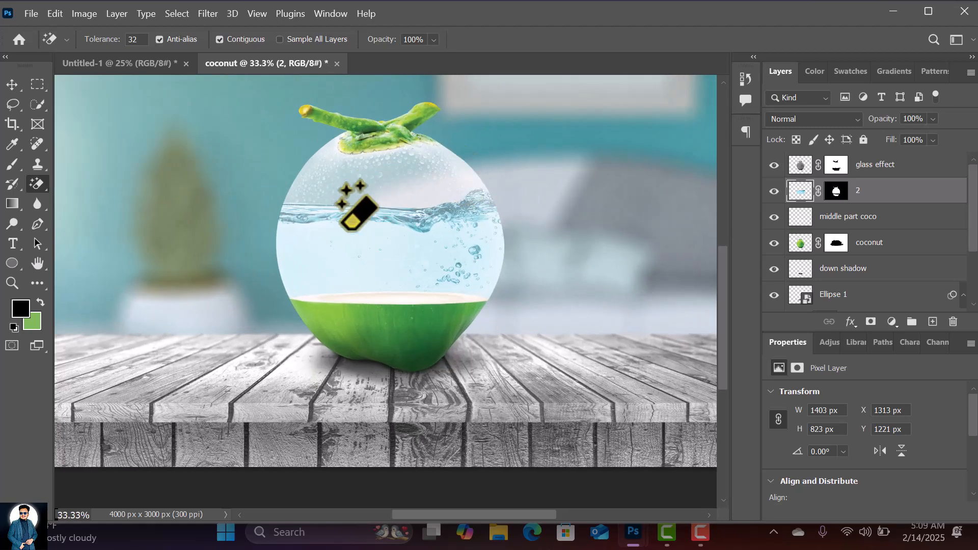
{"action": "right_click", "coordinate": [838, 196]}
{"action": "left_click", "coordinate": [856, 235]}
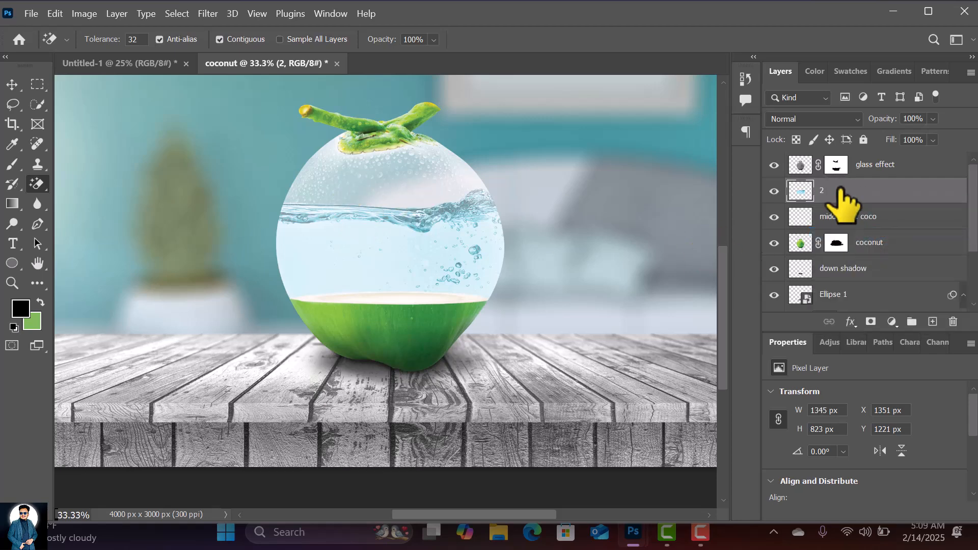
Adjust the water on layer 2 with Hue/Saturation, using hue -8 and saturation +16
{"action": "scroll", "coordinate": [423, 255], "scroll_direction": "up", "scroll_amount": 3}
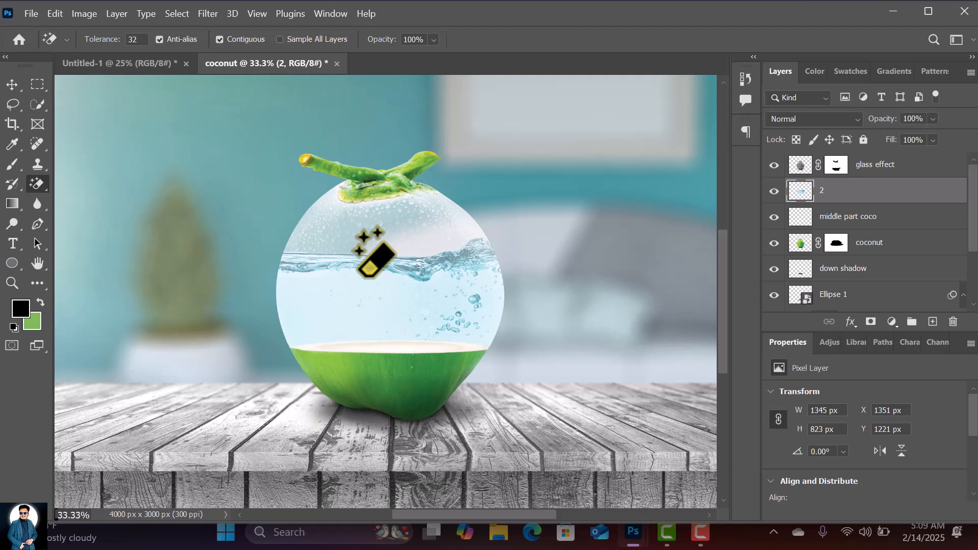
{"action": "key", "text": "ctrl+minus"}
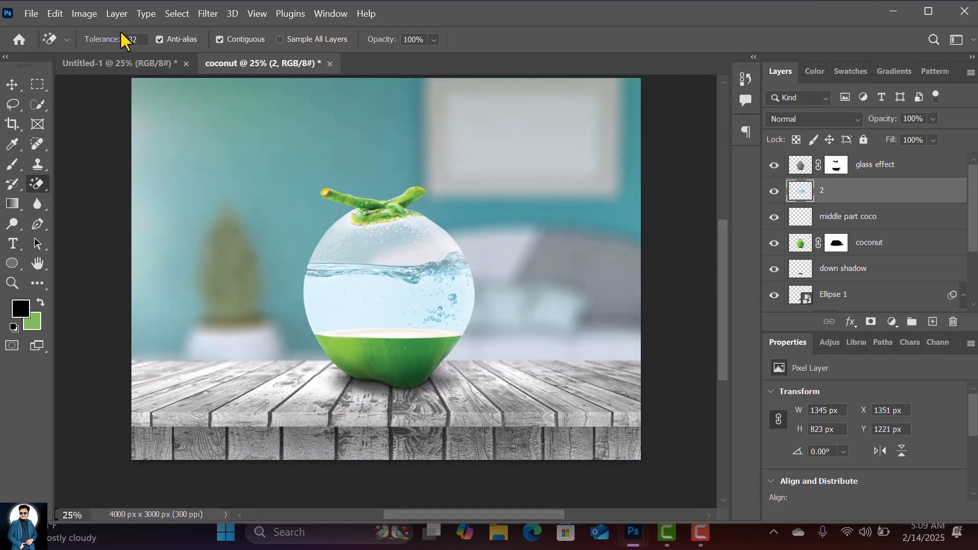
{"action": "left_click", "coordinate": [90, 20]}
{"action": "mouse_move", "coordinate": [134, 51]}
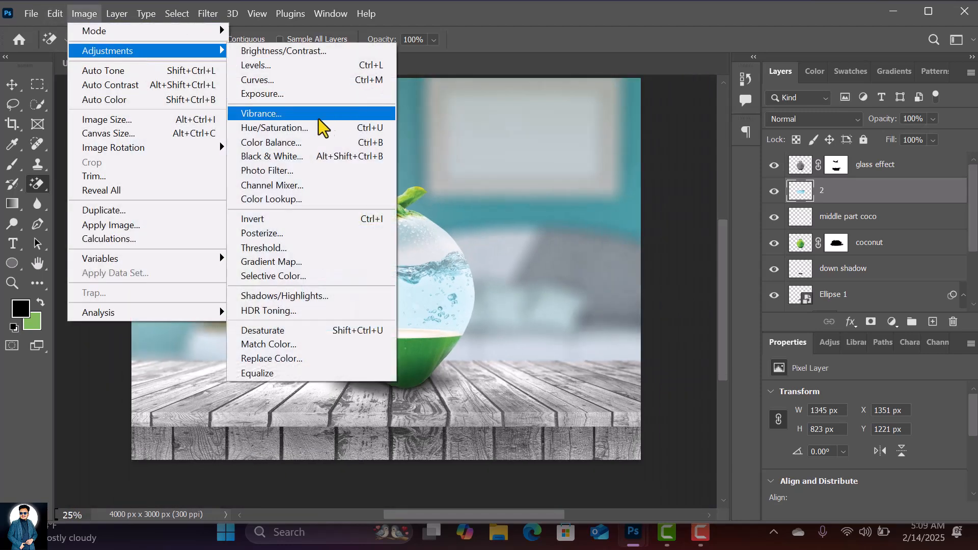
{"action": "left_click", "coordinate": [314, 132]}
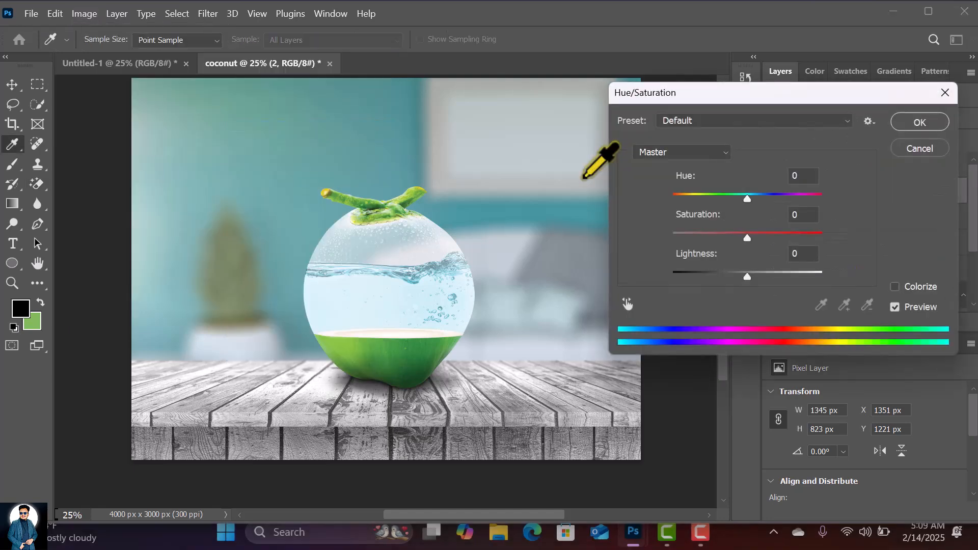
{"action": "mouse_move", "coordinate": [747, 200]}
{"action": "left_mouse_down"}
{"action": "mouse_move", "coordinate": [702, 195]}
{"action": "mouse_move", "coordinate": [776, 200]}
{"action": "mouse_move", "coordinate": [815, 189]}
{"action": "mouse_move", "coordinate": [742, 198]}
{"action": "left_mouse_up"}
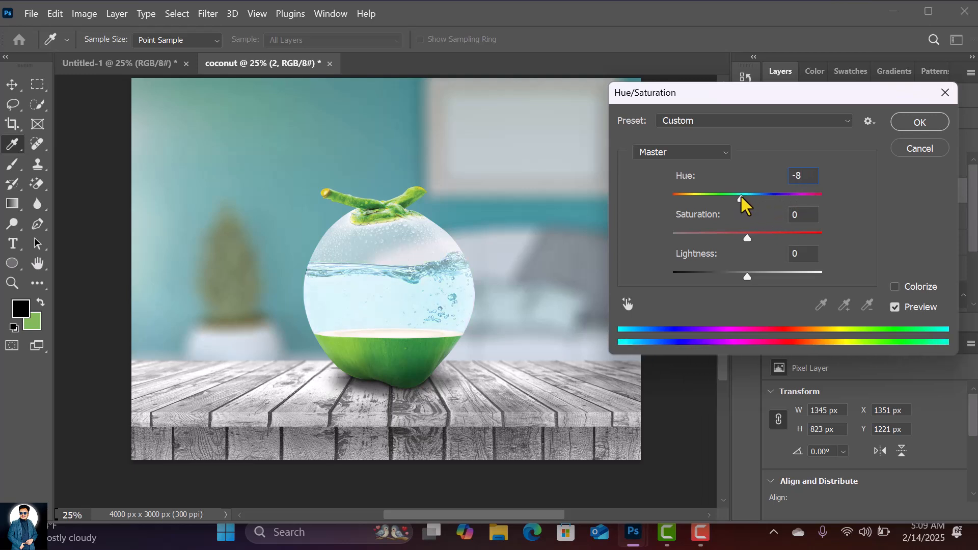
{"action": "mouse_move", "coordinate": [748, 238]}
{"action": "left_mouse_down"}
{"action": "mouse_move", "coordinate": [771, 234]}
{"action": "mouse_move", "coordinate": [759, 234]}
{"action": "left_mouse_up"}
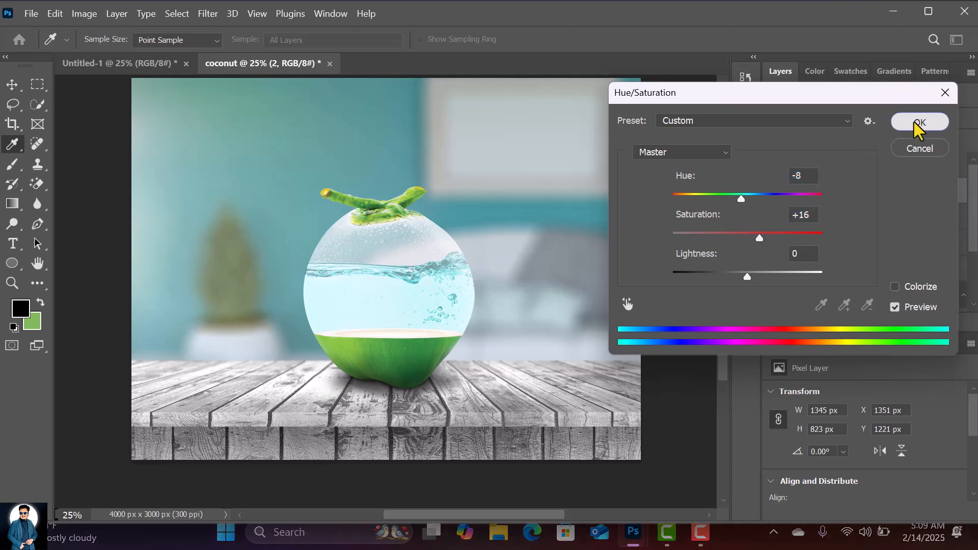
{"action": "left_click", "coordinate": [920, 122]}
Set layer 2's blend mode to Linear Burn so the background shows through the water
{"action": "key", "text": "e"}
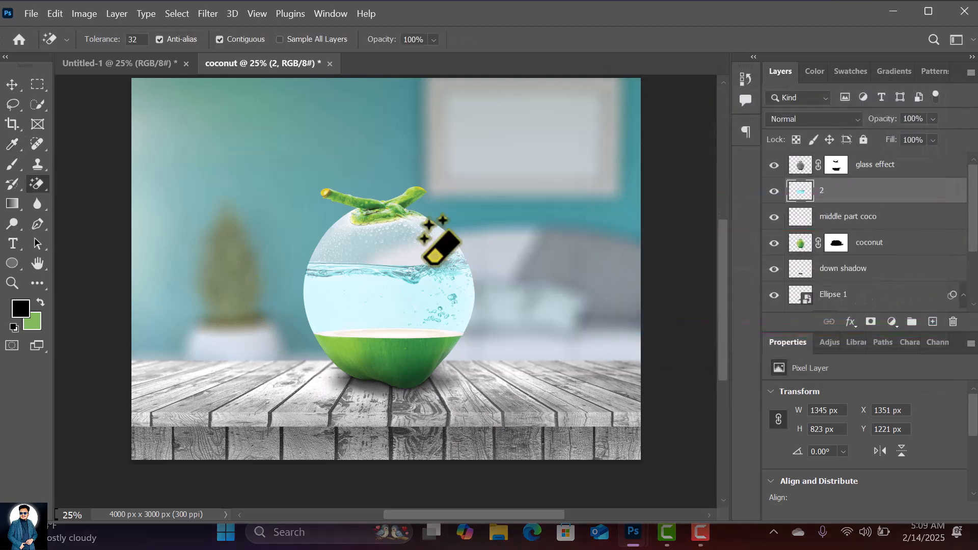
{"action": "left_click", "coordinate": [842, 118]}
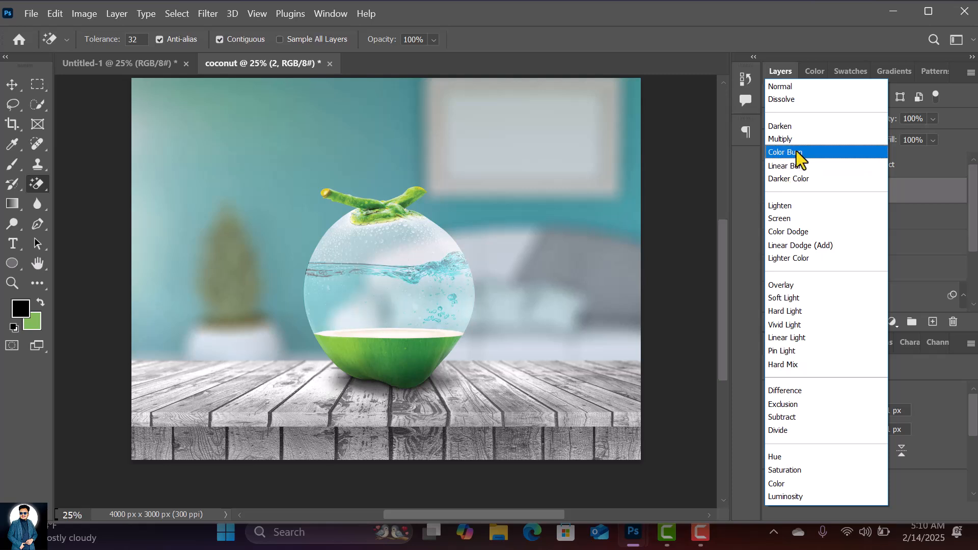
{"action": "left_click", "coordinate": [791, 166]}
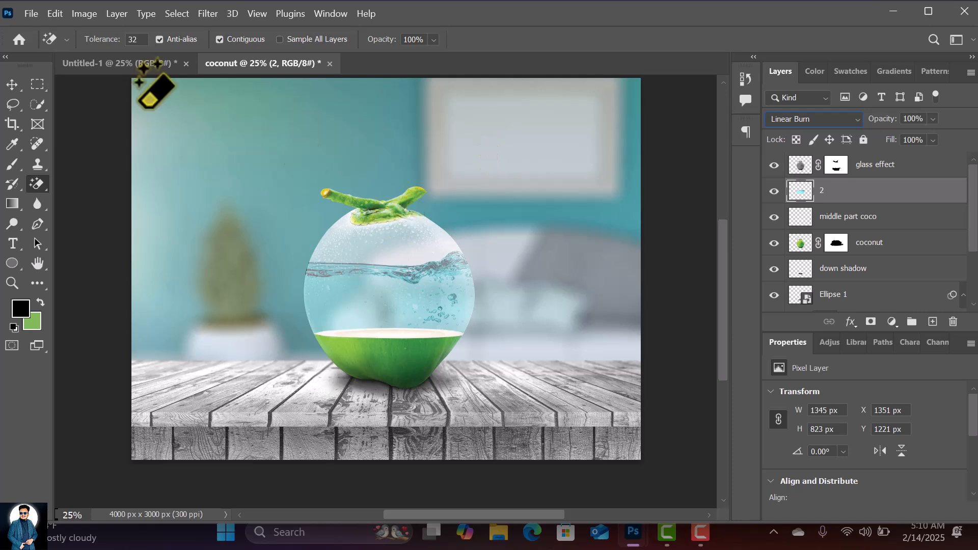
Place the image pngfind.com-mermaid-png-563111 from the coco folder as an embedded object above layer 2
{"action": "left_click", "coordinate": [32, 15]}
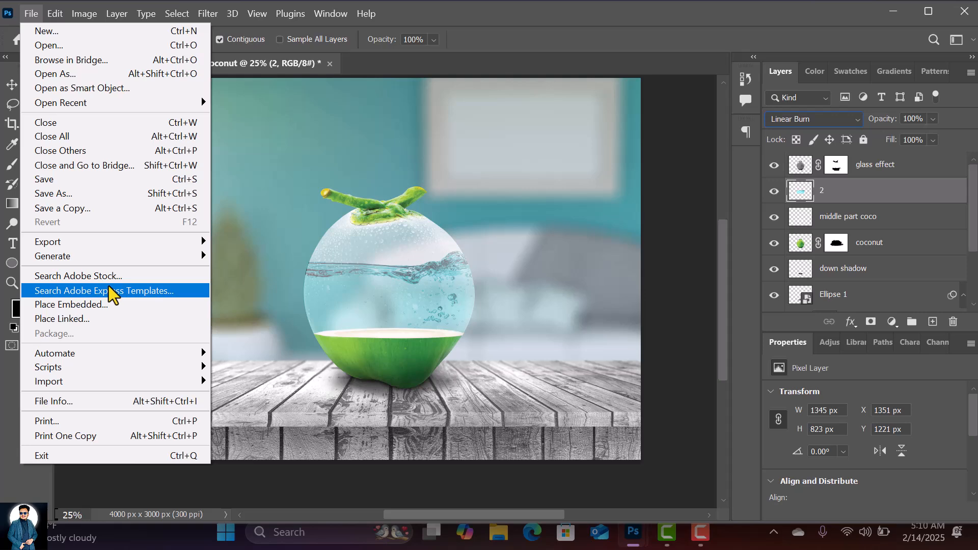
{"action": "left_click", "coordinate": [93, 305]}
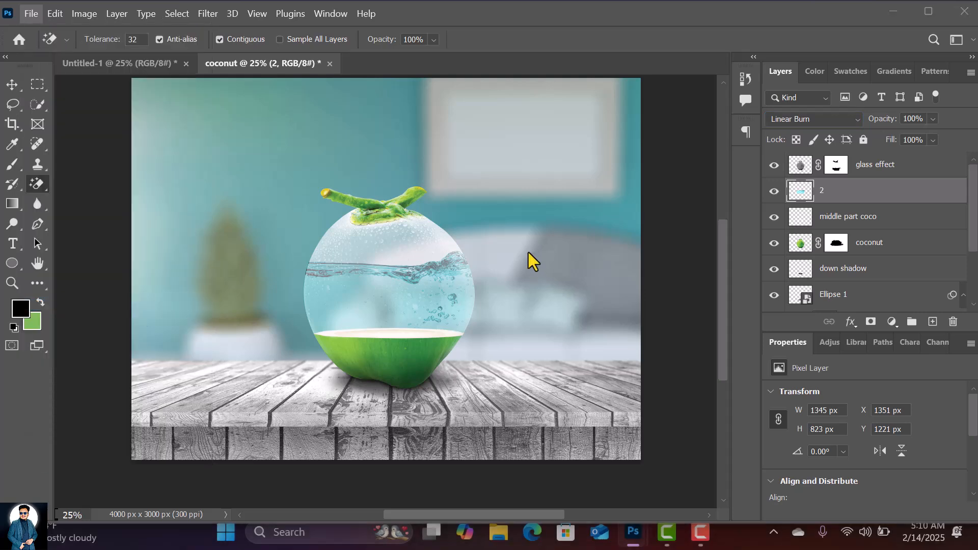
{"action": "left_click", "coordinate": [856, 147]}
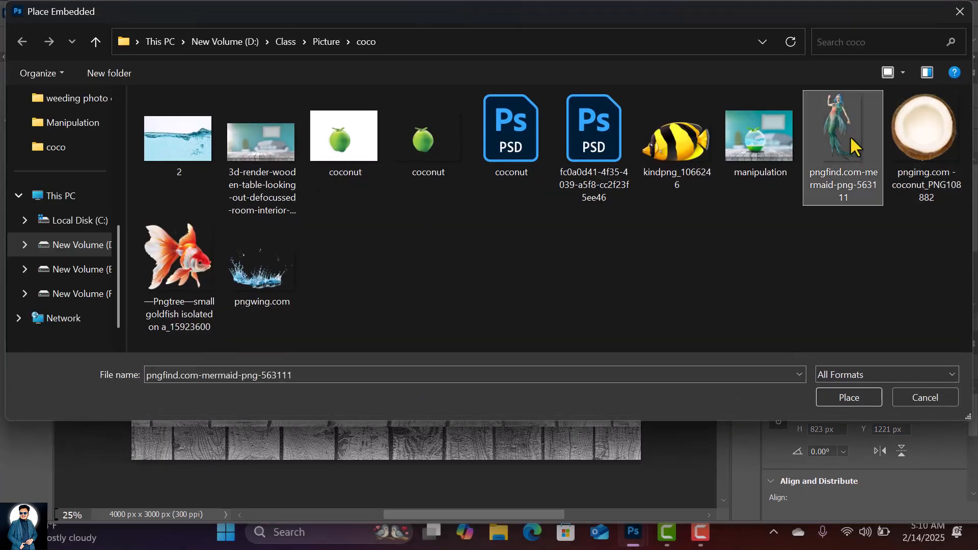
{"action": "double_click", "coordinate": [852, 145]}
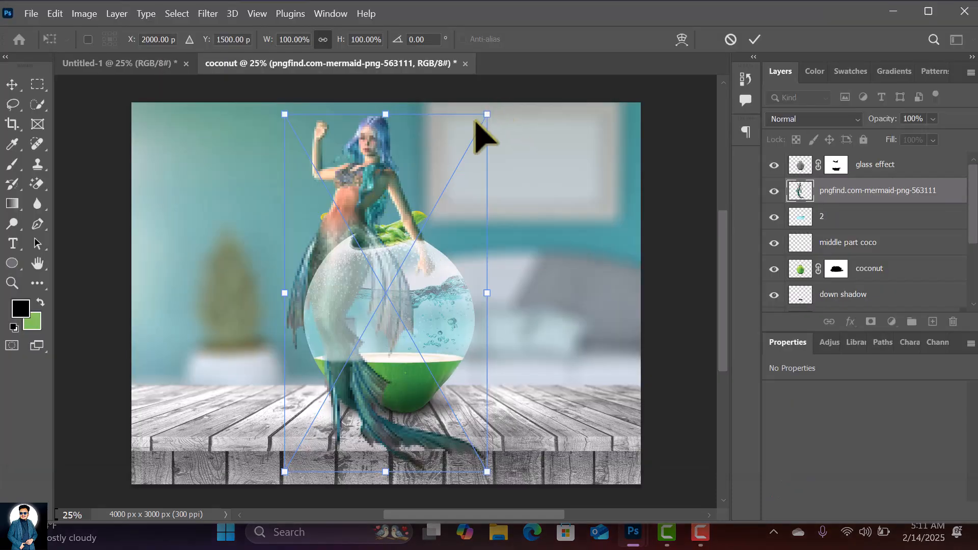
Scale the mermaid proportionally to about 407 by 720 px and position her inside the coconut, standing just above the flesh rim
{"action": "left_click_drag", "start_coordinate": [487, 116], "coordinate": [376, 311]}
{"action": "left_click_drag", "start_coordinate": [313, 433], "coordinate": [386, 352]}
{"action": "left_click_drag", "start_coordinate": [451, 224], "coordinate": [408, 283]}
{"action": "left_click_drag", "start_coordinate": [385, 322], "coordinate": [380, 300]}
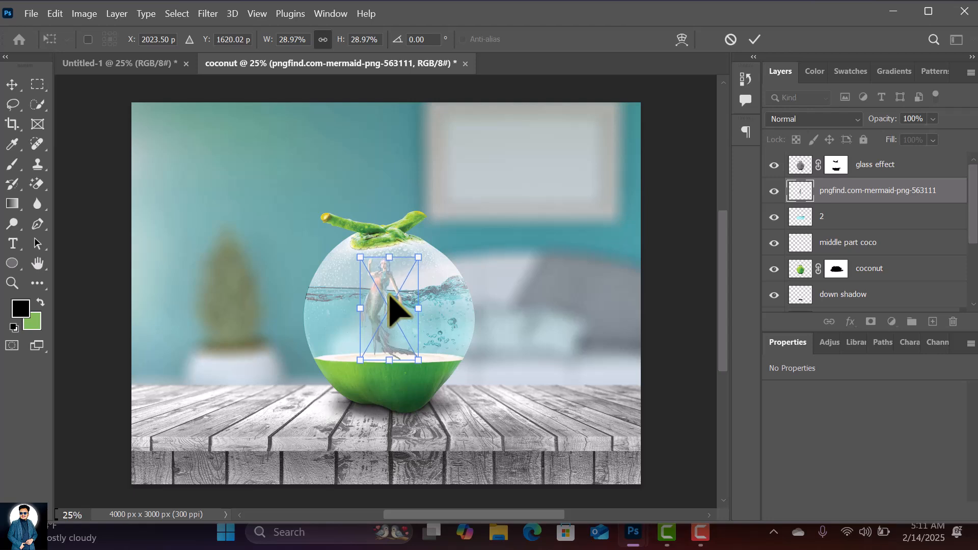
{"action": "left_click_drag", "start_coordinate": [418, 258], "coordinate": [415, 267]}
{"action": "key", "text": "Return"}
{"action": "key", "text": "e"}
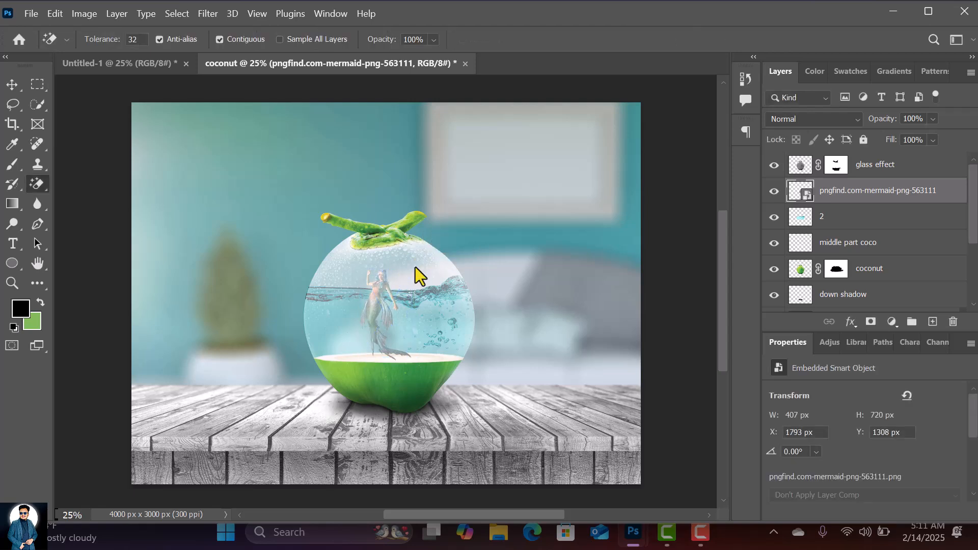
Set the mermaid layer's blend mode to Hard Light
{"action": "scroll", "coordinate": [415, 267], "scroll_direction": "up", "scroll_amount": 3}
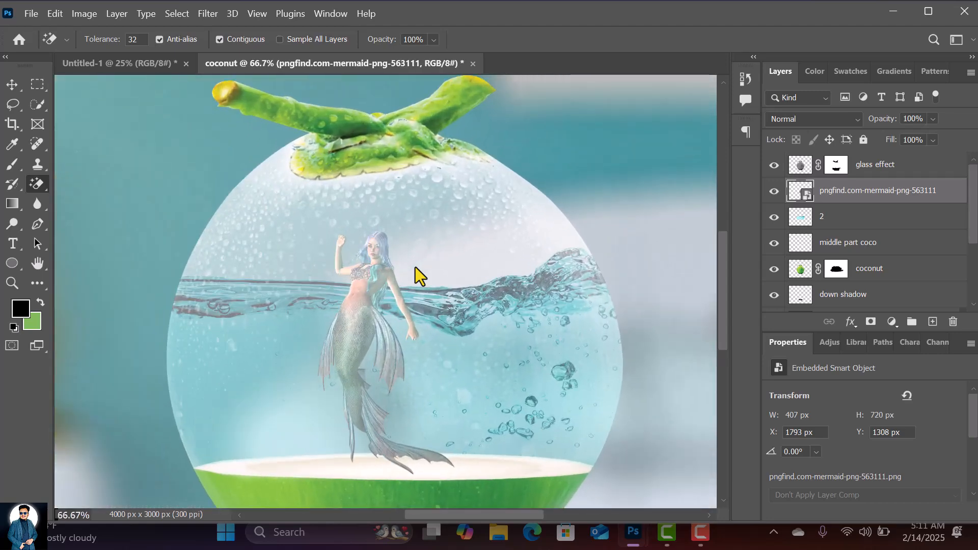
{"action": "scroll", "coordinate": [387, 265], "scroll_direction": "up", "scroll_amount": 1}
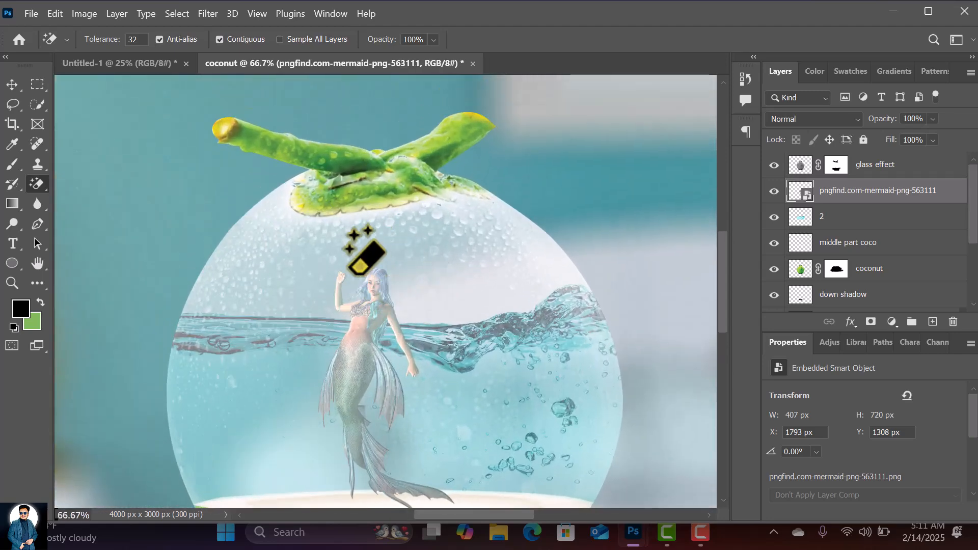
{"action": "scroll", "coordinate": [378, 270], "scroll_direction": "down", "scroll_amount": 2}
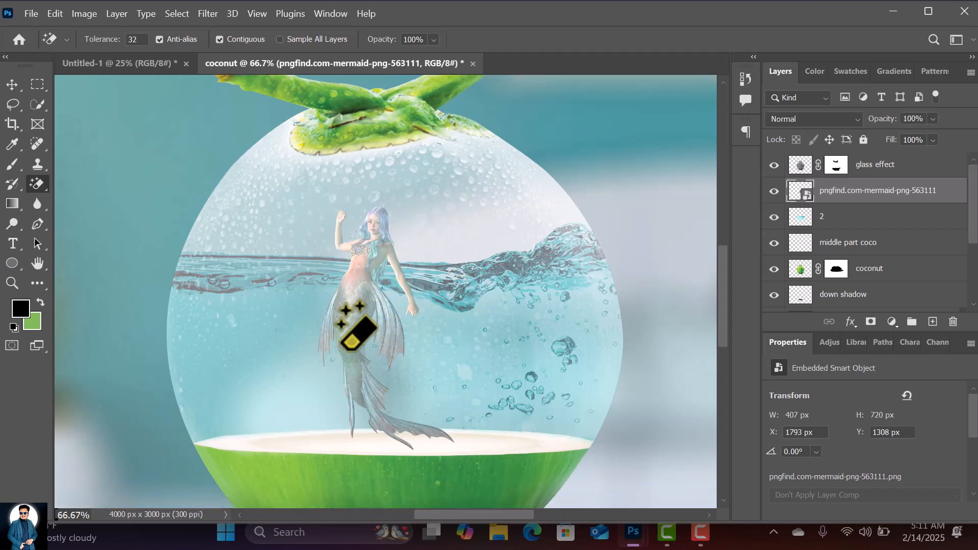
{"action": "left_click", "coordinate": [818, 117]}
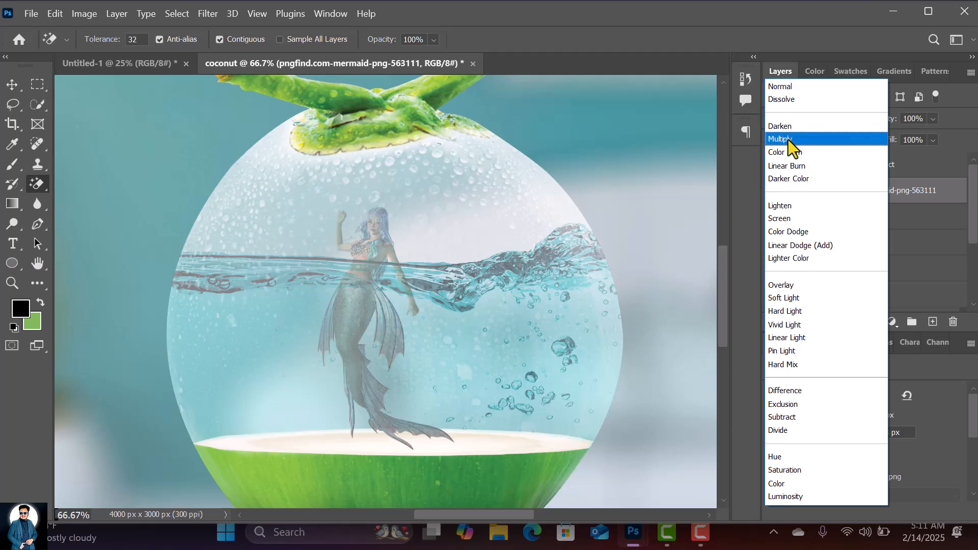
{"action": "left_click", "coordinate": [779, 311]}
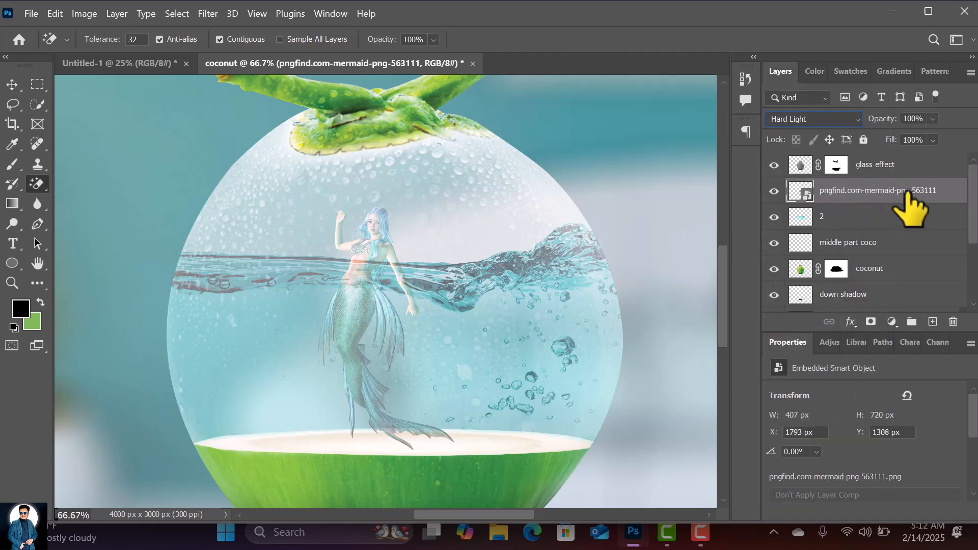
Duplicate the mermaid layer, set the copy's blend mode to Normal, and compare the mermaid with the copy hidden and shown
{"action": "left_click_drag", "start_coordinate": [905, 190], "coordinate": [932, 321]}
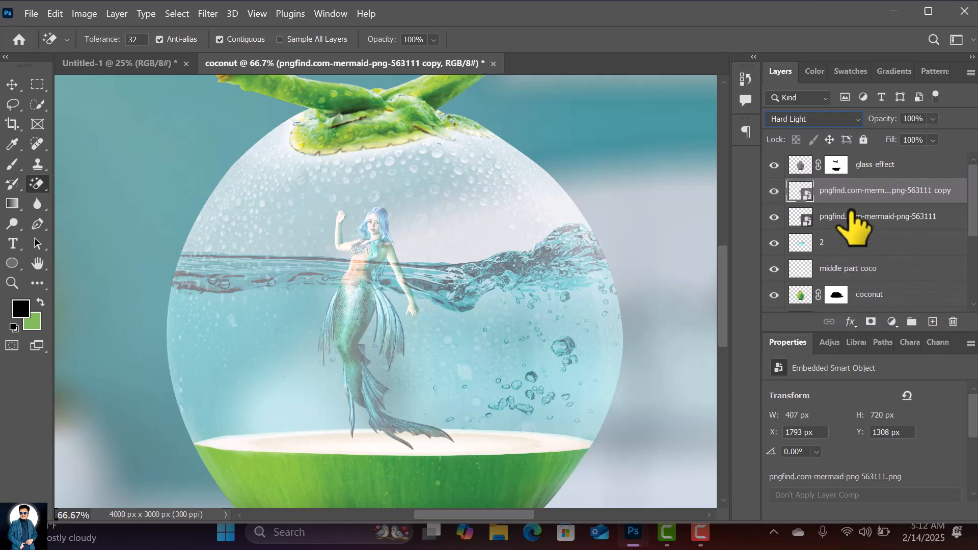
{"action": "left_click", "coordinate": [803, 119]}
{"action": "left_click", "coordinate": [797, 86]}
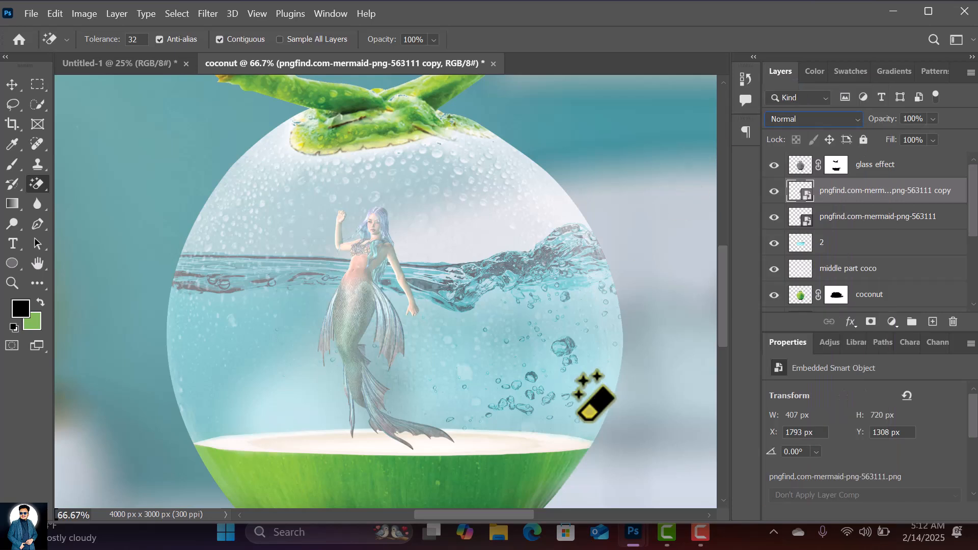
{"action": "left_click", "coordinate": [774, 192]}
{"action": "left_click", "coordinate": [774, 192]}
{"action": "left_click", "coordinate": [774, 192]}
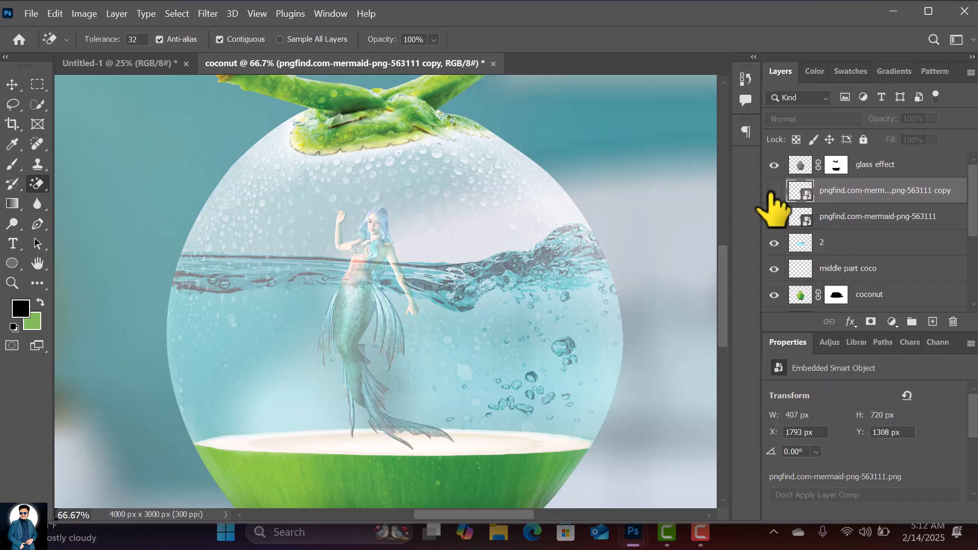
{"action": "left_click", "coordinate": [774, 192]}
{"action": "left_click", "coordinate": [774, 192]}
{"action": "left_click", "coordinate": [774, 192]}
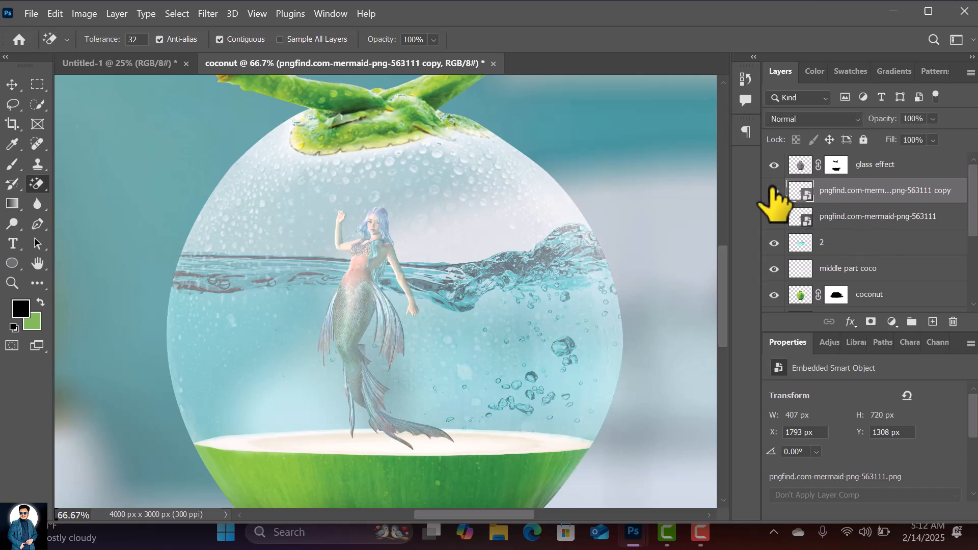
Rasterize both the mermaid copy layer and the original mermaid layer
{"action": "right_click", "coordinate": [870, 189]}
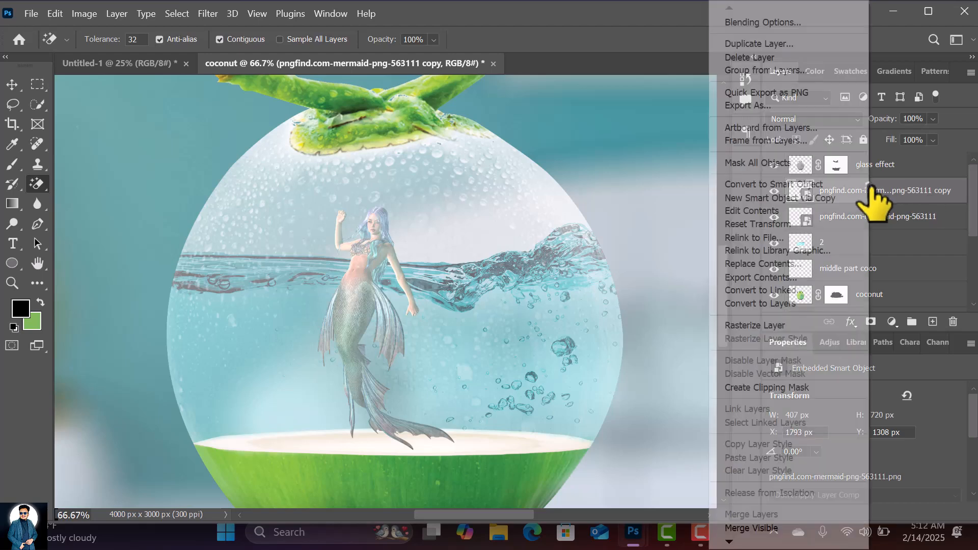
{"action": "left_click", "coordinate": [765, 330]}
{"action": "left_click", "coordinate": [869, 218]}
{"action": "right_click", "coordinate": [862, 218]}
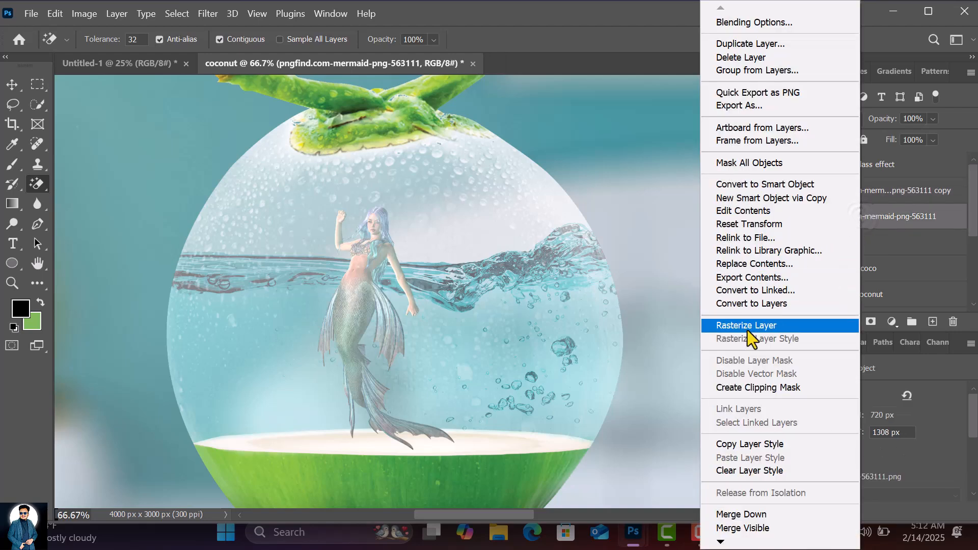
{"action": "left_click", "coordinate": [750, 329]}
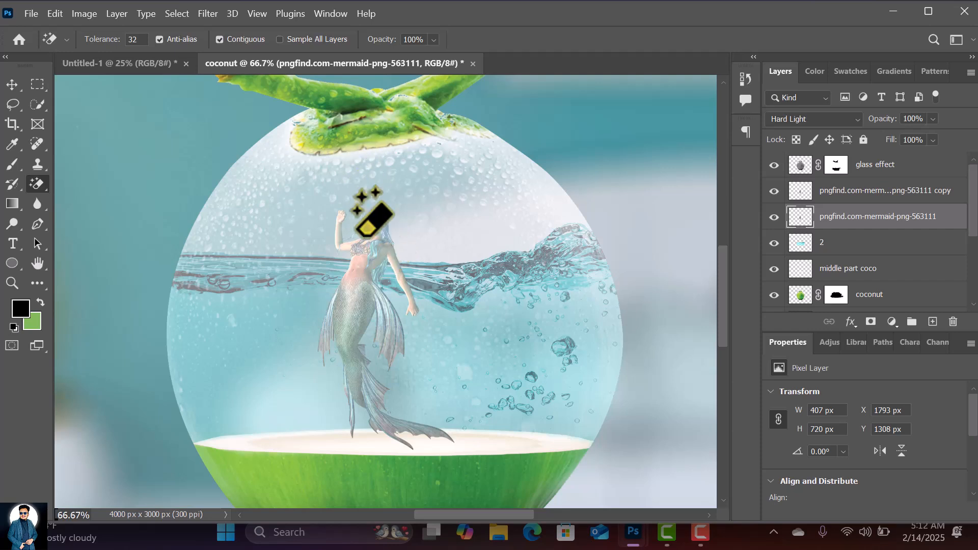
Rename the mermaid copy layer "mermaid up" and the original mermaid layer "down part"
{"action": "left_click", "coordinate": [834, 196]}
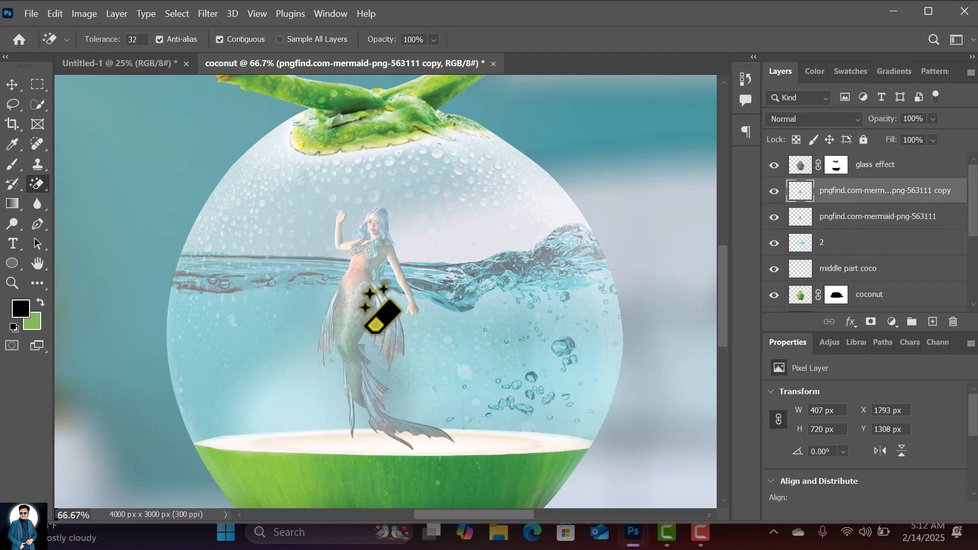
{"action": "double_click", "coordinate": [850, 194]}
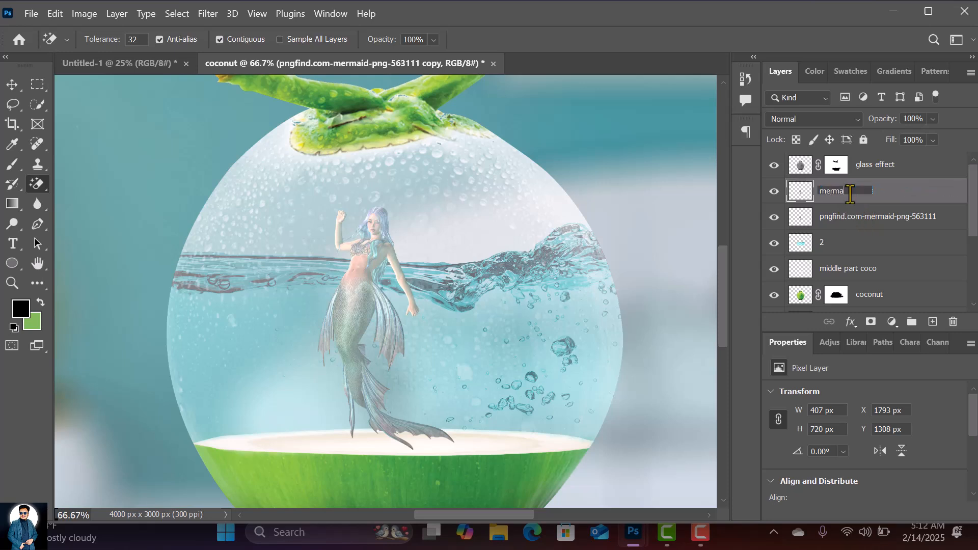
{"action": "double_click", "coordinate": [857, 217]}
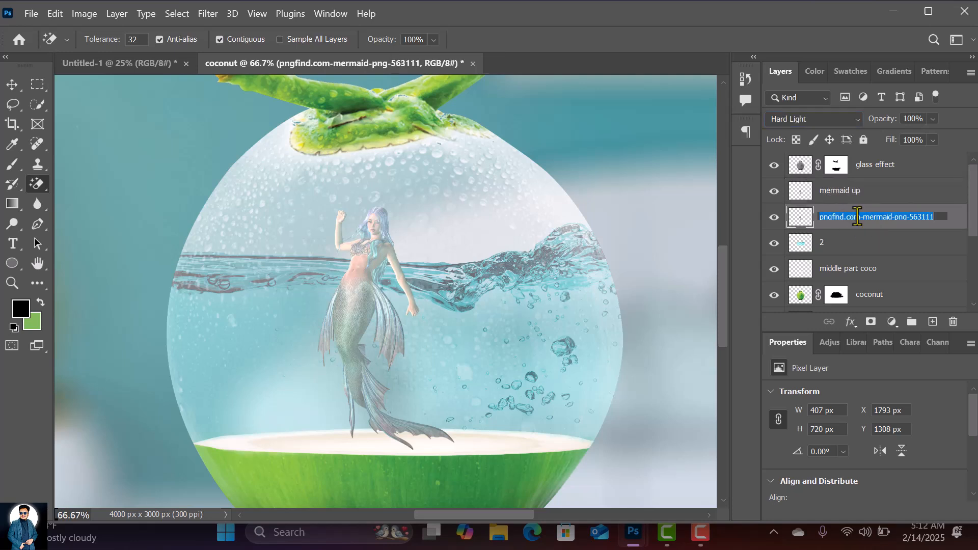
{"action": "type", "text": "dow"}
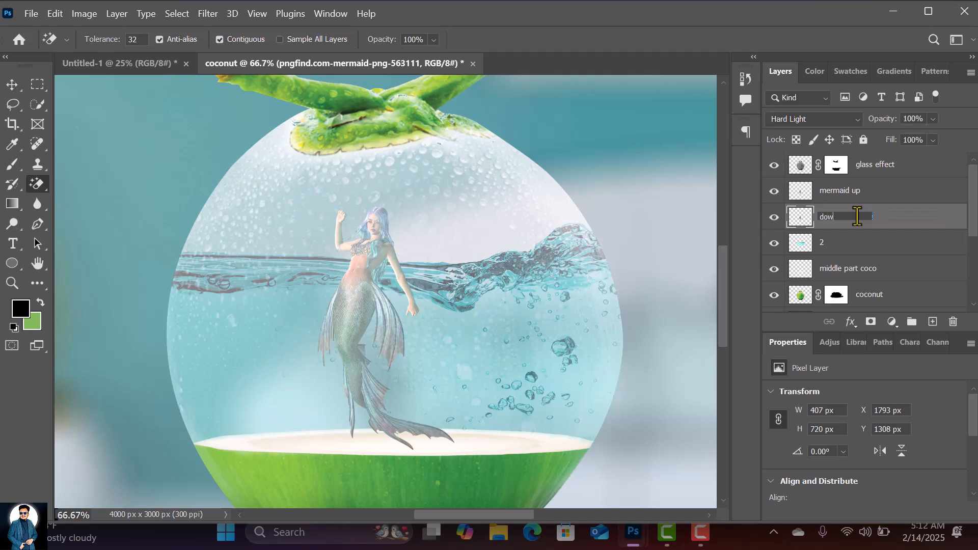
{"action": "type", "text": "n part"}
{"action": "key", "text": "Return"}
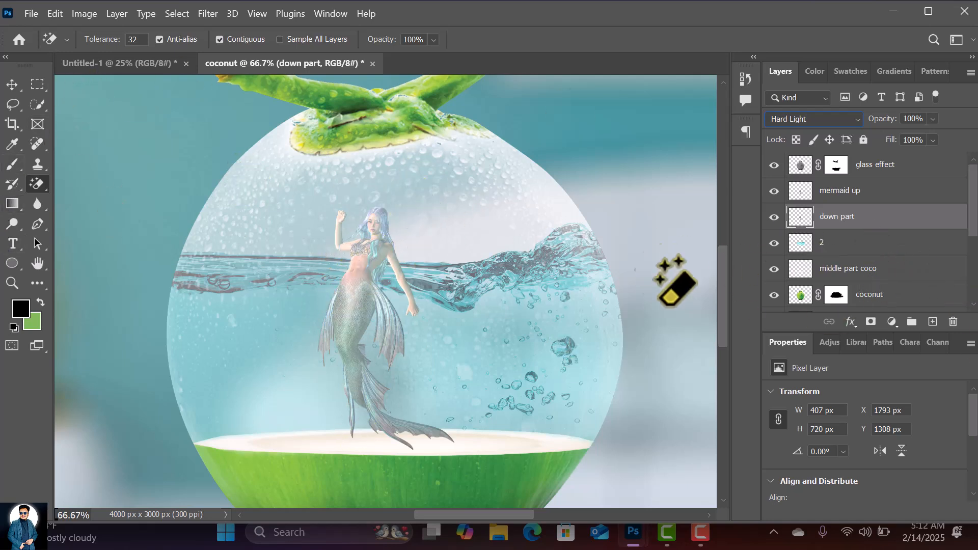
Outline the mermaid's head, raised arm and chest above the waterline with the Lasso tool, and activate the mermaid up layer
{"action": "left_click", "coordinate": [12, 104]}
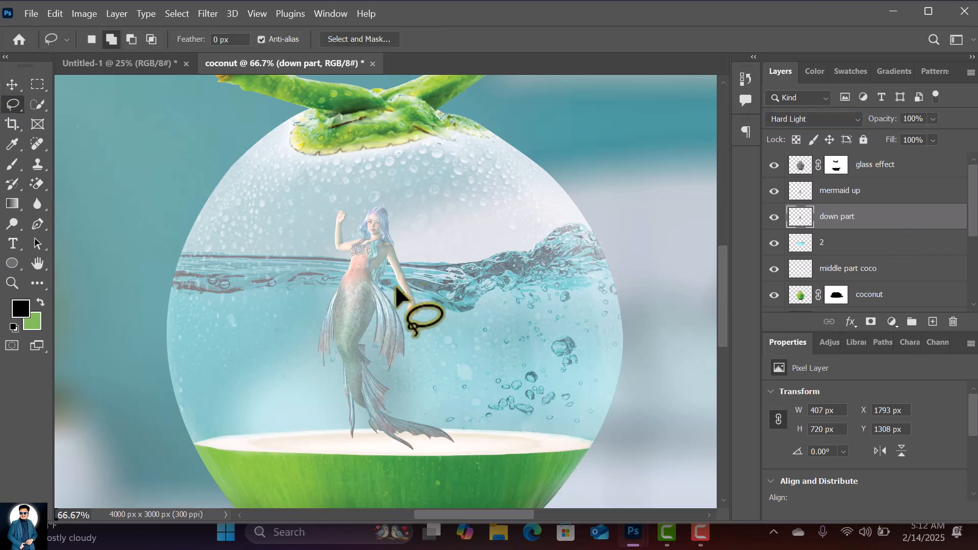
{"action": "mouse_move", "coordinate": [347, 258]}
{"action": "left_mouse_down"}
{"action": "mouse_move", "coordinate": [395, 260]}
{"action": "mouse_move", "coordinate": [413, 247]}
{"action": "mouse_move", "coordinate": [393, 194]}
{"action": "mouse_move", "coordinate": [319, 190]}
{"action": "mouse_move", "coordinate": [315, 234]}
{"action": "mouse_move", "coordinate": [347, 257]}
{"action": "left_mouse_up"}
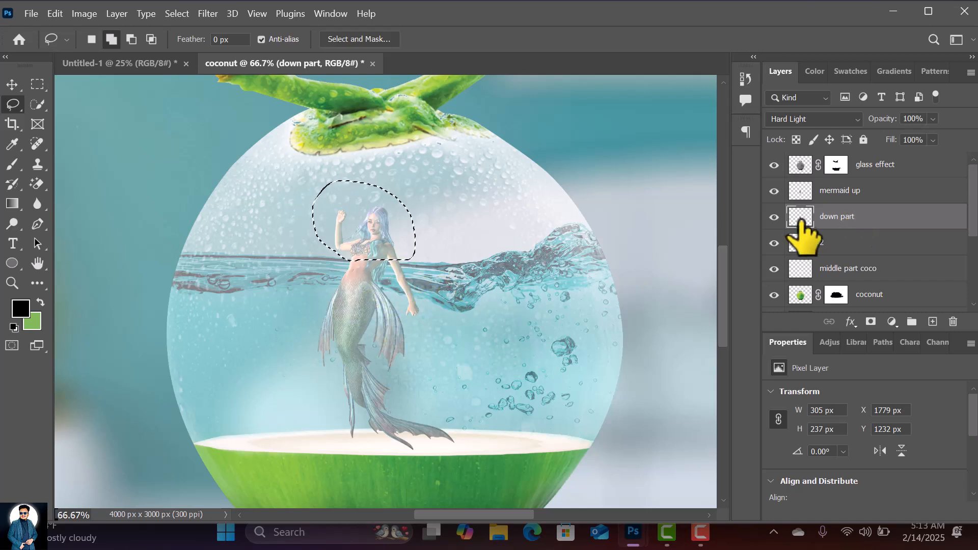
{"action": "left_click", "coordinate": [857, 196]}
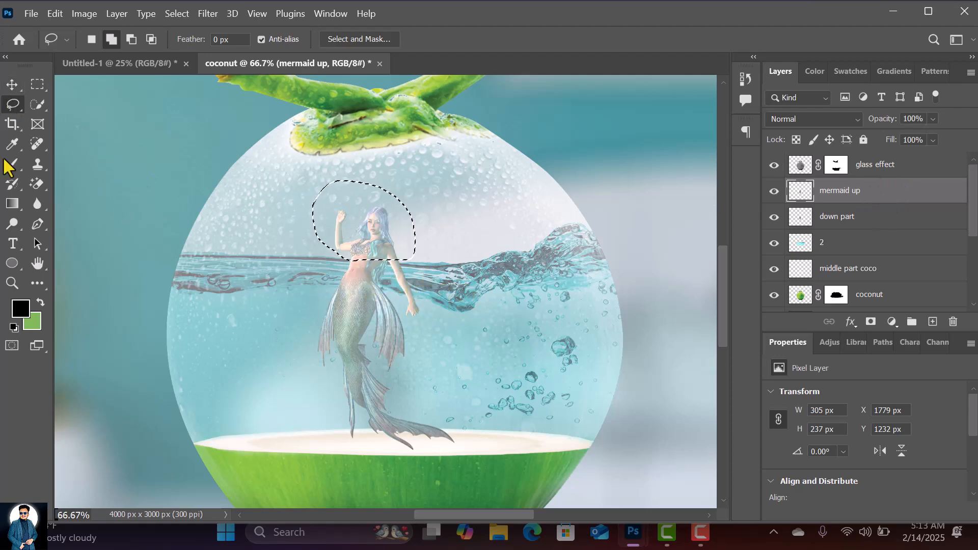
Clear the selection, outline the mermaid's submerged lower body with the Lasso, erase it from the mermaid up layer, and deselect
{"action": "left_click", "coordinate": [179, 14]}
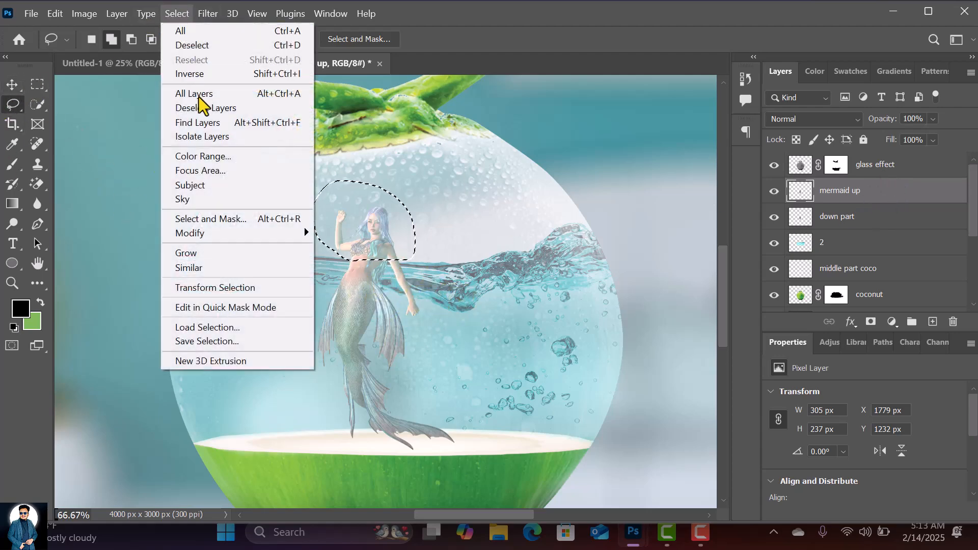
{"action": "left_click", "coordinate": [190, 47]}
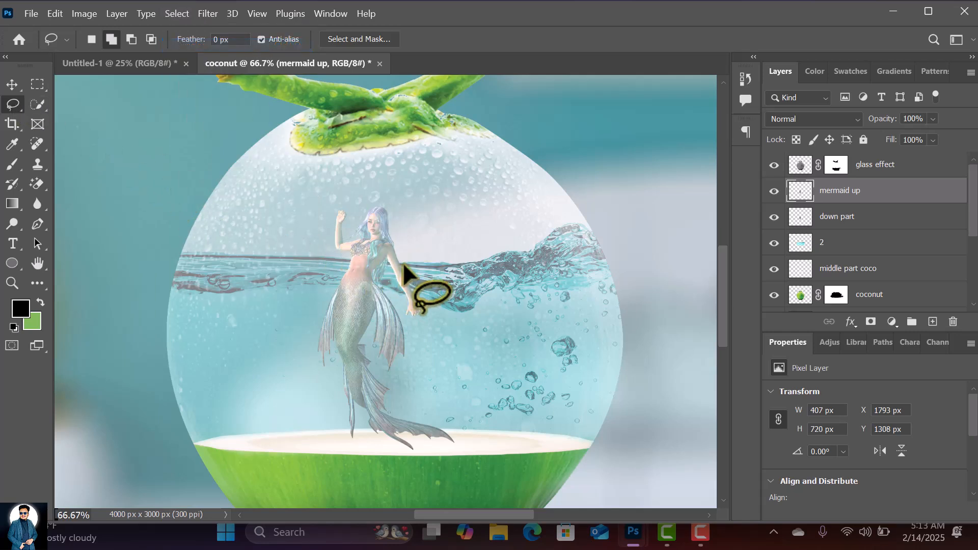
{"action": "mouse_move", "coordinate": [403, 262]}
{"action": "left_mouse_down"}
{"action": "mouse_move", "coordinate": [334, 266]}
{"action": "mouse_move", "coordinate": [281, 357]}
{"action": "mouse_move", "coordinate": [309, 427]}
{"action": "mouse_move", "coordinate": [354, 453]}
{"action": "mouse_move", "coordinate": [415, 463]}
{"action": "mouse_move", "coordinate": [502, 422]}
{"action": "mouse_move", "coordinate": [405, 264]}
{"action": "left_mouse_up"}
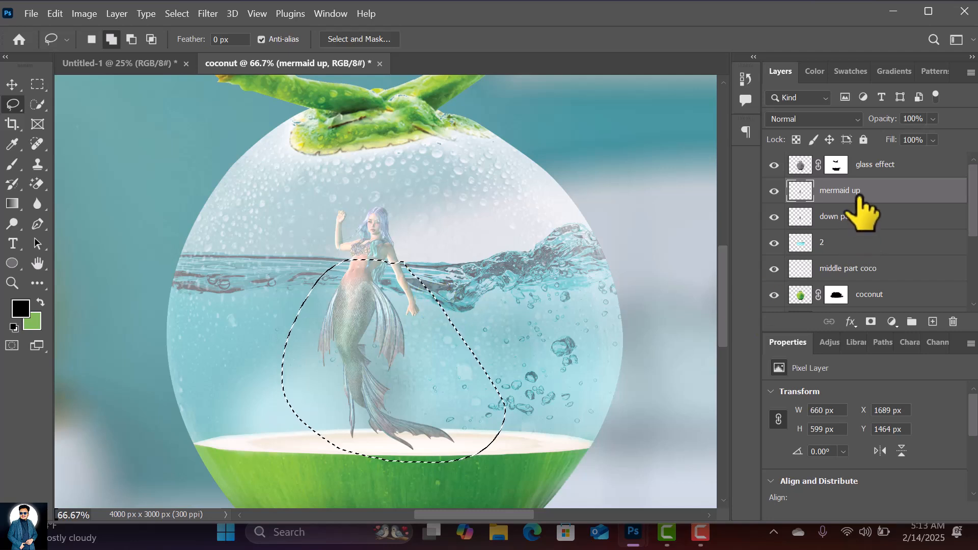
{"action": "key", "text": "Delete"}
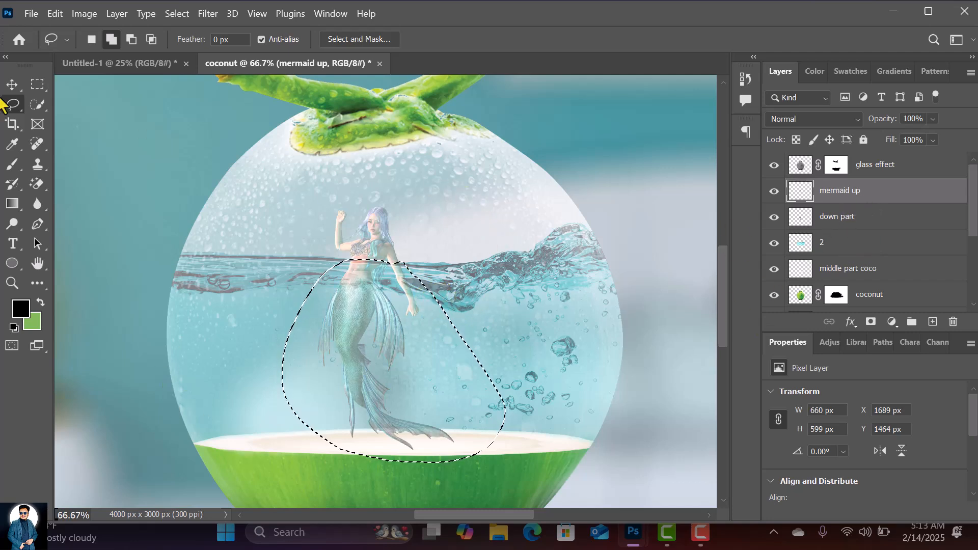
{"action": "left_click", "coordinate": [37, 84]}
{"action": "left_click", "coordinate": [357, 199]}
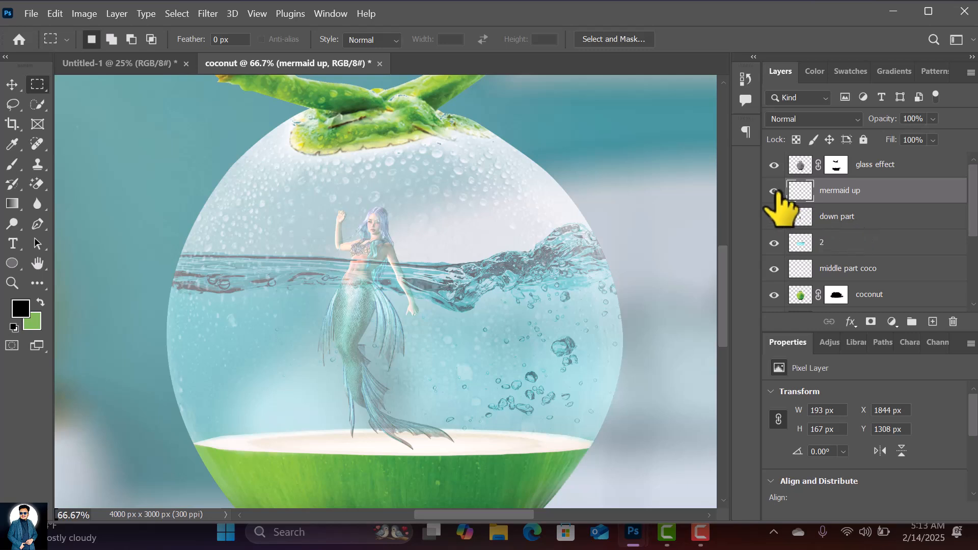
Check the mermaid split by hiding and showing the mermaid up and down part layers in turn
{"action": "left_click", "coordinate": [774, 192]}
{"action": "left_click", "coordinate": [774, 191]}
{"action": "left_click", "coordinate": [775, 217]}
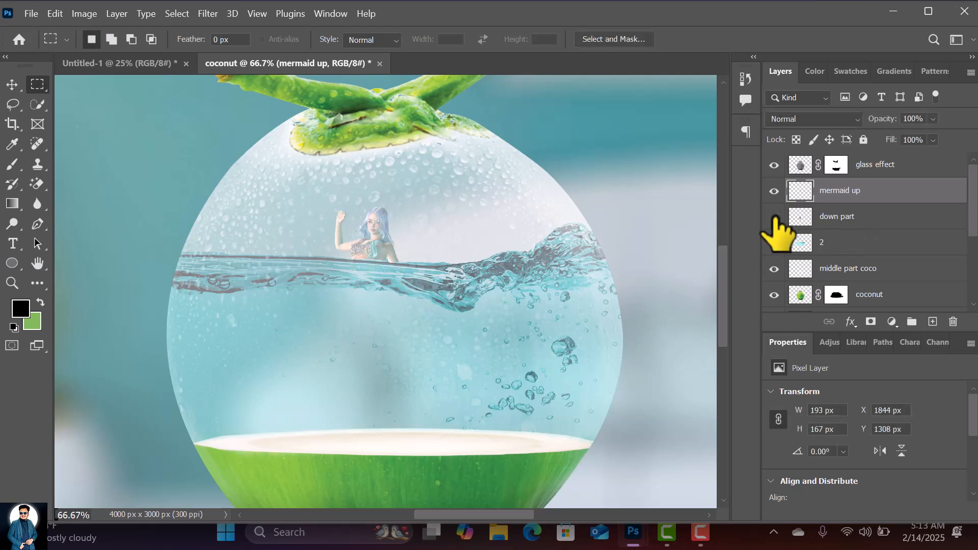
{"action": "left_click", "coordinate": [775, 217]}
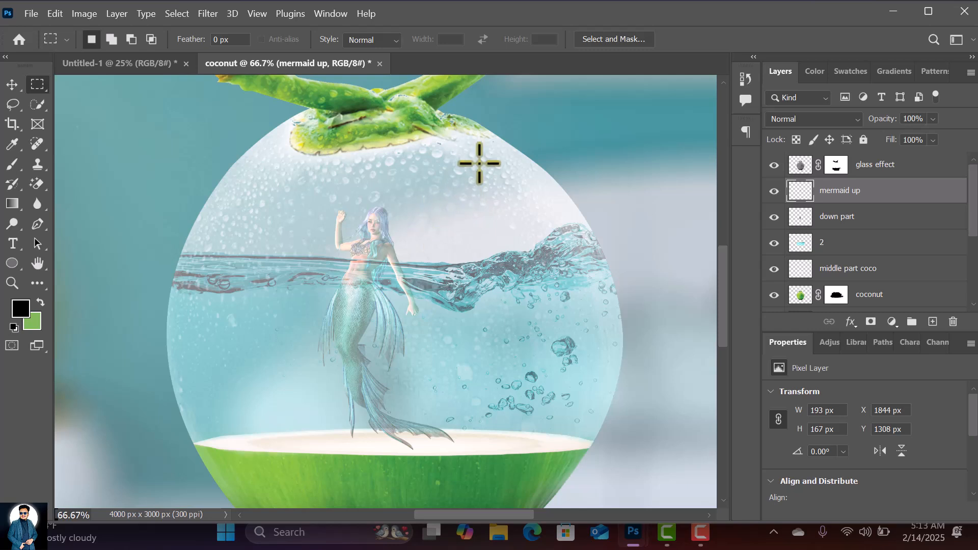
Move the mermaid up layer above the glass effect layer
{"action": "left_click_drag", "start_coordinate": [856, 203], "coordinate": [861, 169]}
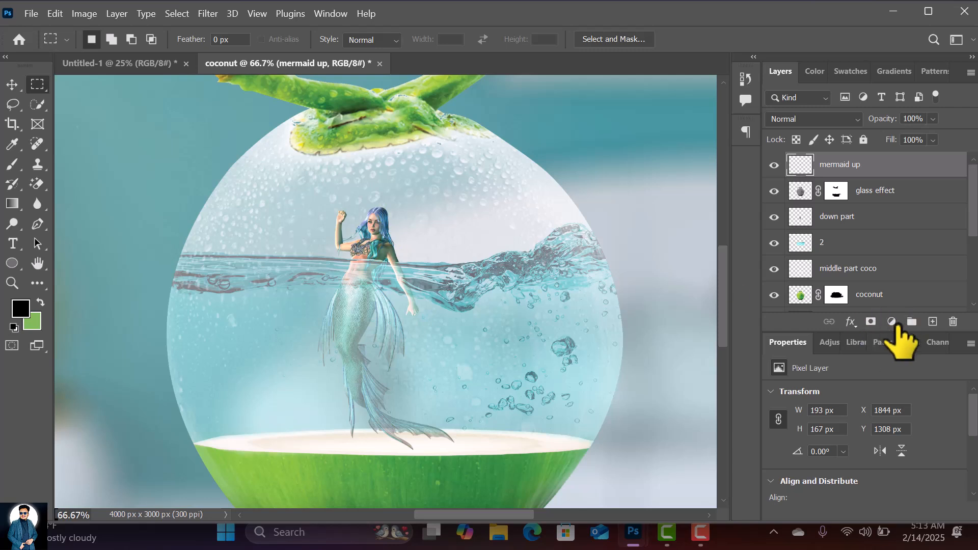
{"action": "left_click", "coordinate": [850, 322]}
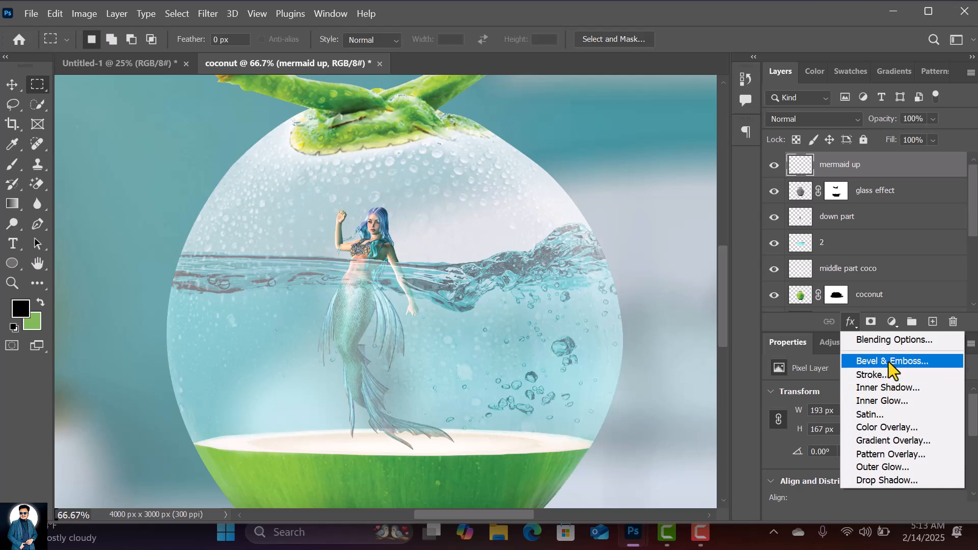
{"action": "left_click", "coordinate": [854, 166]}
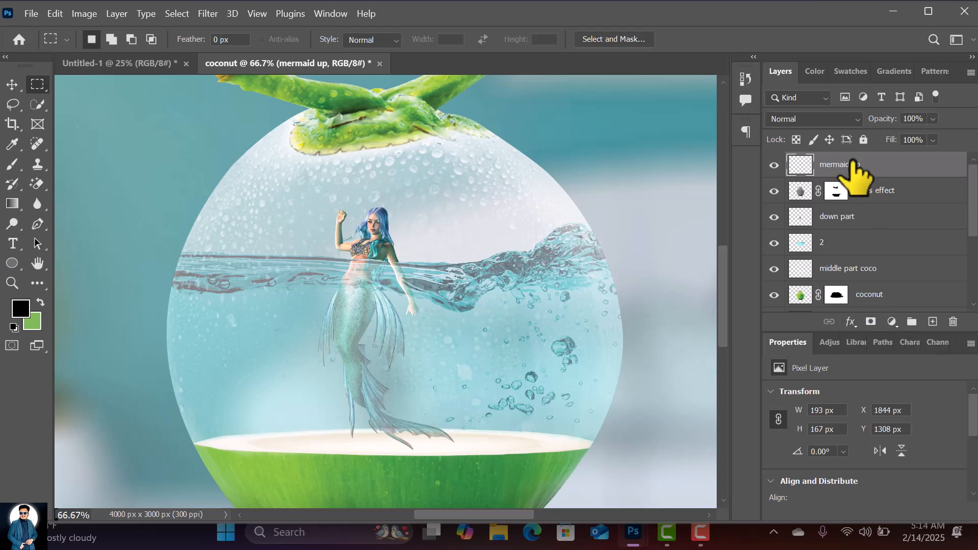
Lighten the mermaid up layer's dark tones with Levels by raising the output black level, keeping the output white at 255
{"action": "left_click", "coordinate": [92, 14]}
{"action": "mouse_move", "coordinate": [142, 51]}
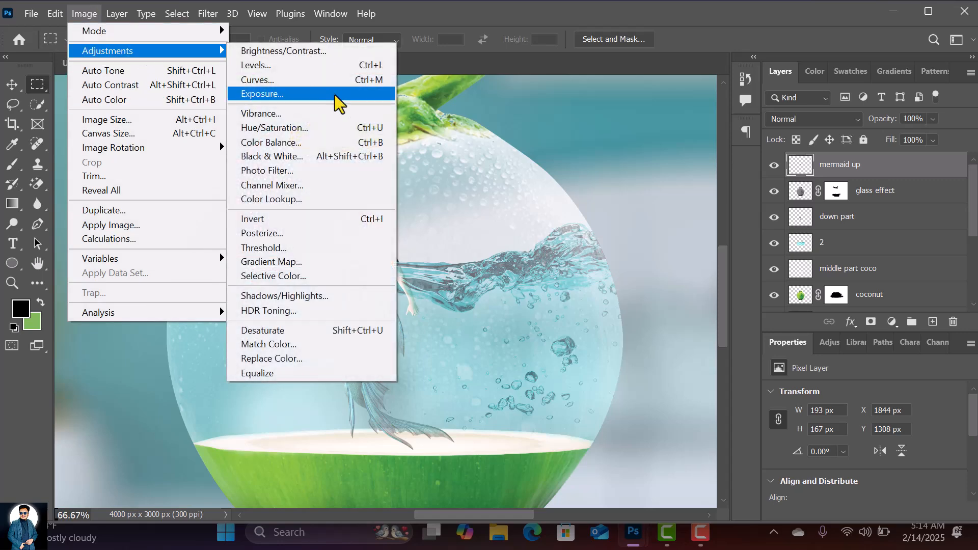
{"action": "left_click", "coordinate": [307, 67]}
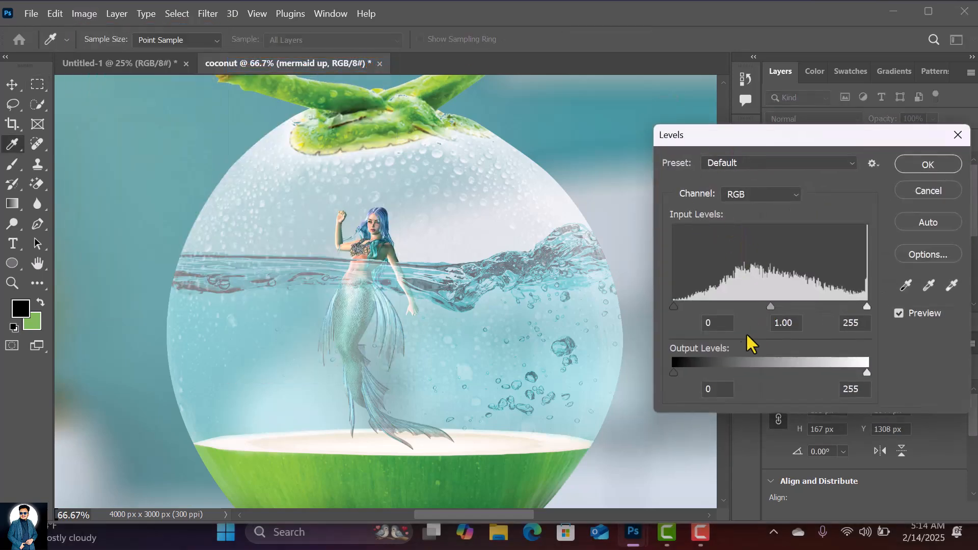
{"action": "left_click_drag", "start_coordinate": [672, 376], "coordinate": [716, 371]}
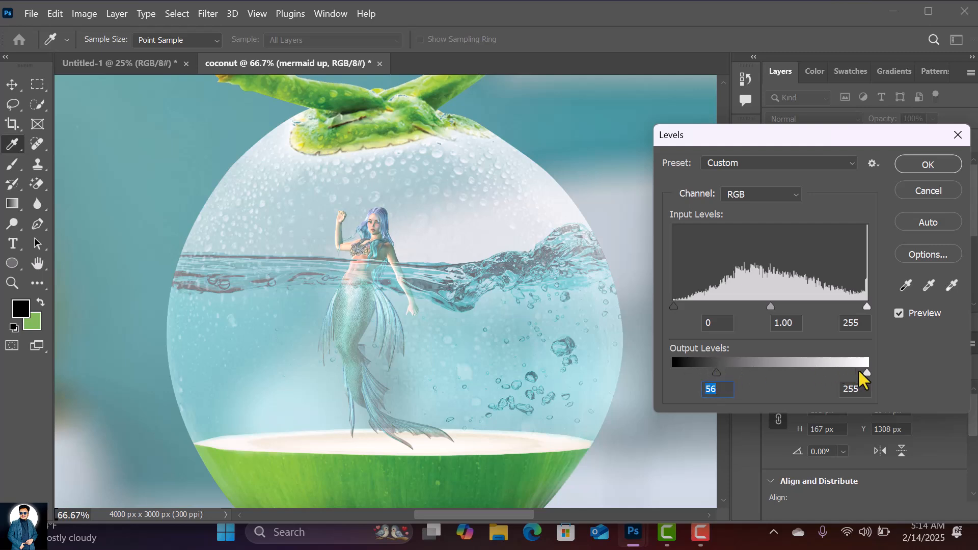
{"action": "left_click_drag", "start_coordinate": [818, 371], "coordinate": [872, 374]}
{"action": "mouse_move", "coordinate": [722, 371]}
{"action": "left_mouse_down"}
{"action": "mouse_move", "coordinate": [748, 372]}
{"action": "mouse_move", "coordinate": [644, 373]}
{"action": "mouse_move", "coordinate": [710, 374]}
{"action": "left_mouse_up"}
{"action": "left_click", "coordinate": [921, 173]}
{"action": "key", "text": "m"}
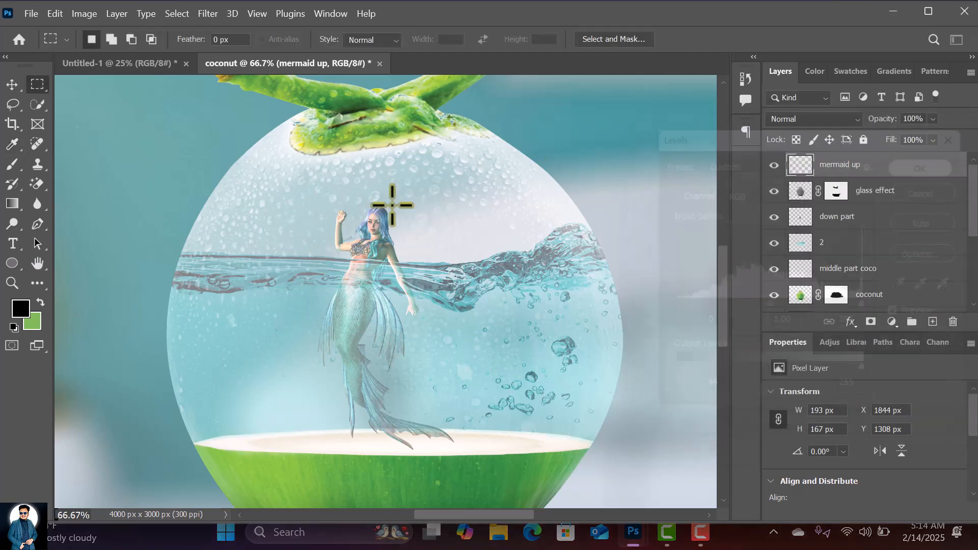
{"action": "scroll", "coordinate": [491, 192], "scroll_direction": "down", "scroll_amount": 2}
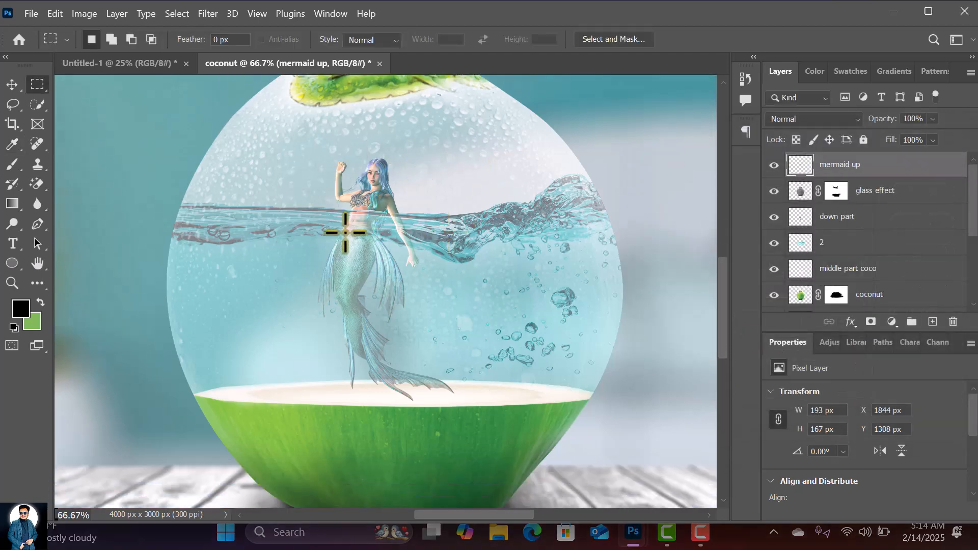
{"action": "scroll", "coordinate": [362, 220], "scroll_direction": "up", "scroll_amount": 2}
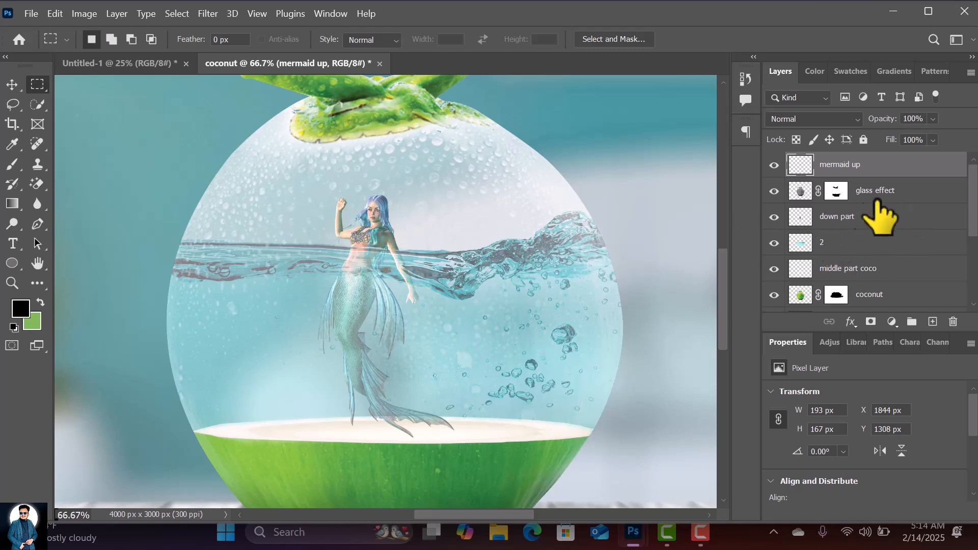
{"action": "left_click", "coordinate": [31, 14]}
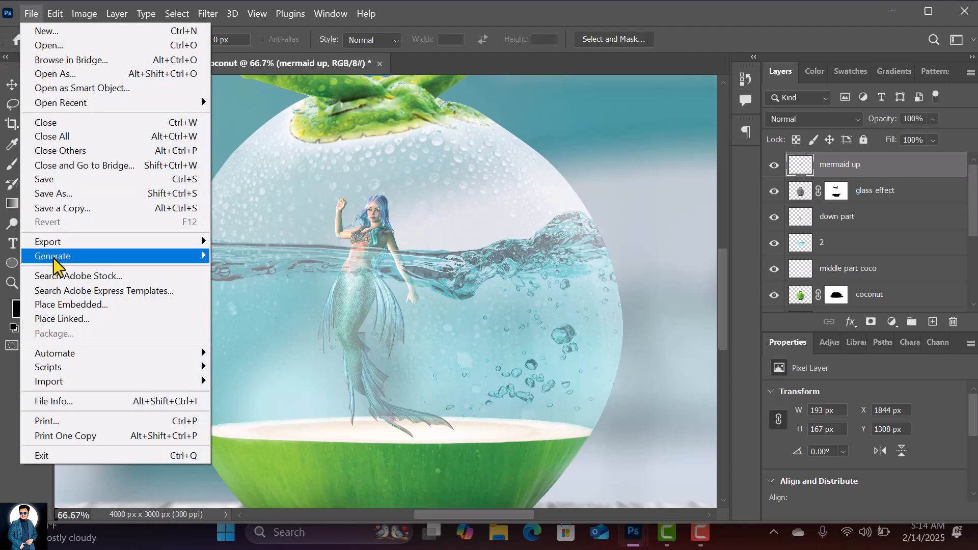
{"action": "left_click", "coordinate": [84, 306]}
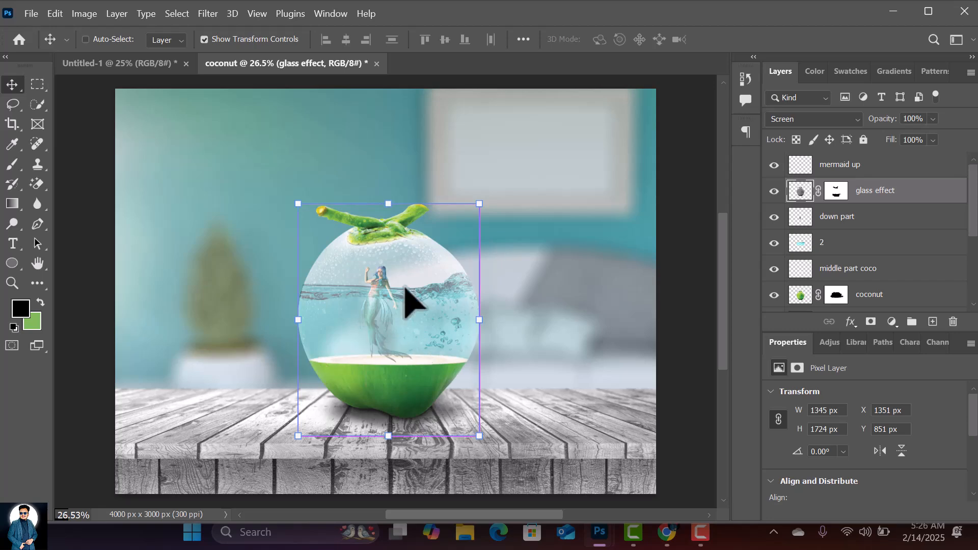
Add a new layer named "white" above the mermaid up layer and clip it to that layer
{"action": "scroll", "coordinate": [405, 288], "scroll_direction": "up", "scroll_amount": 8}
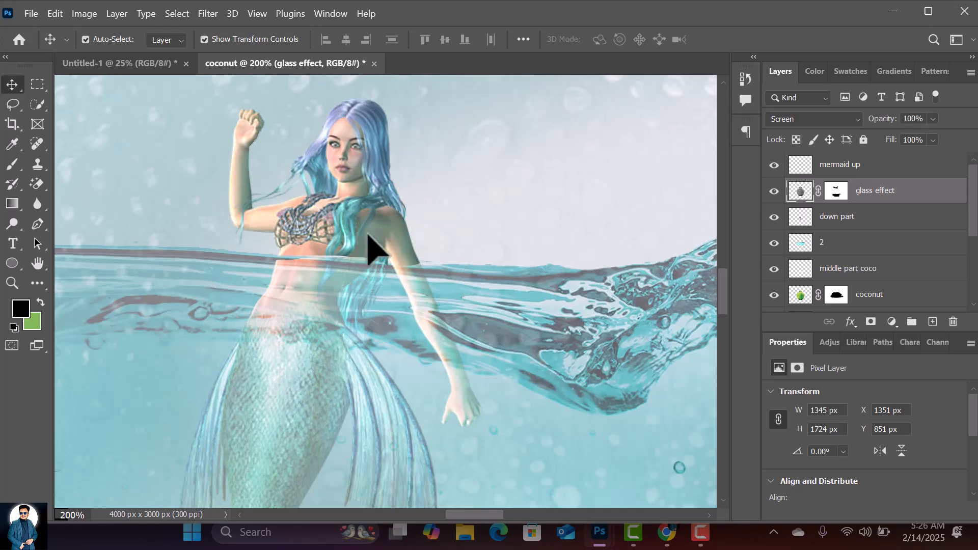
{"action": "left_click", "coordinate": [836, 164]}
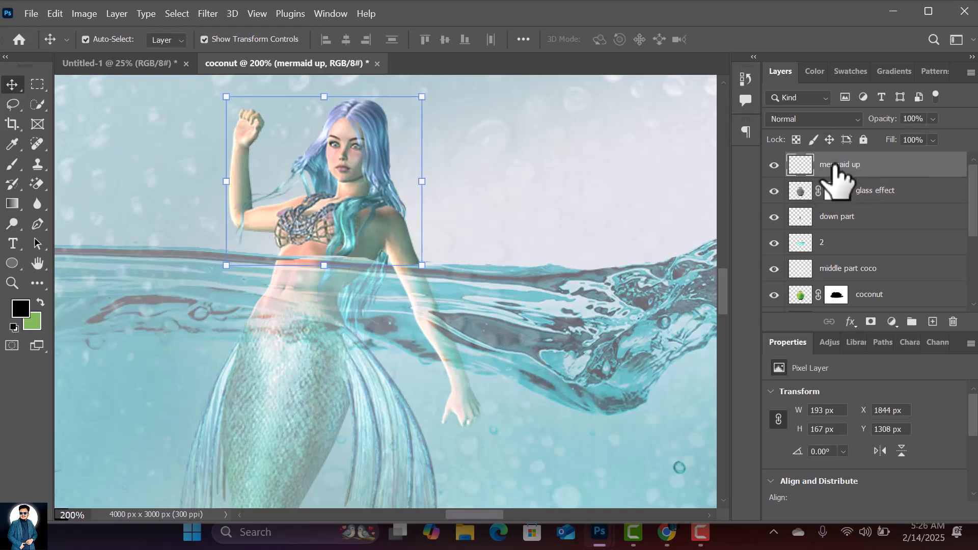
{"action": "left_click", "coordinate": [932, 322]}
{"action": "double_click", "coordinate": [844, 164]}
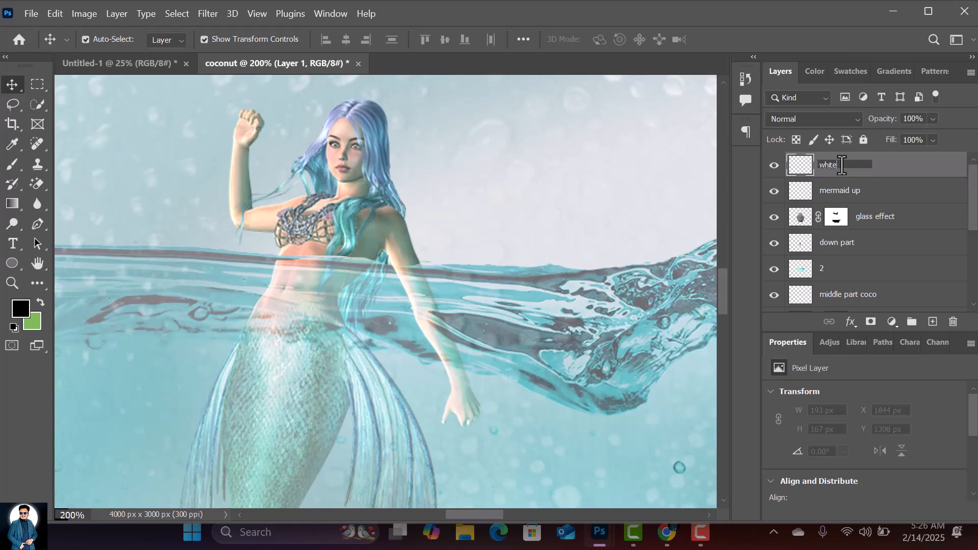
{"action": "key", "text": "Return"}
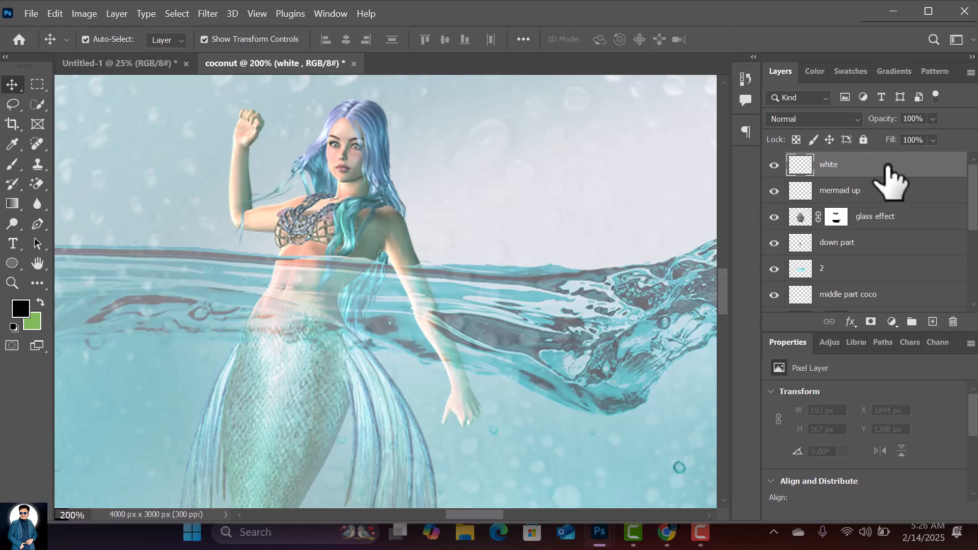
{"action": "right_click", "coordinate": [901, 170]}
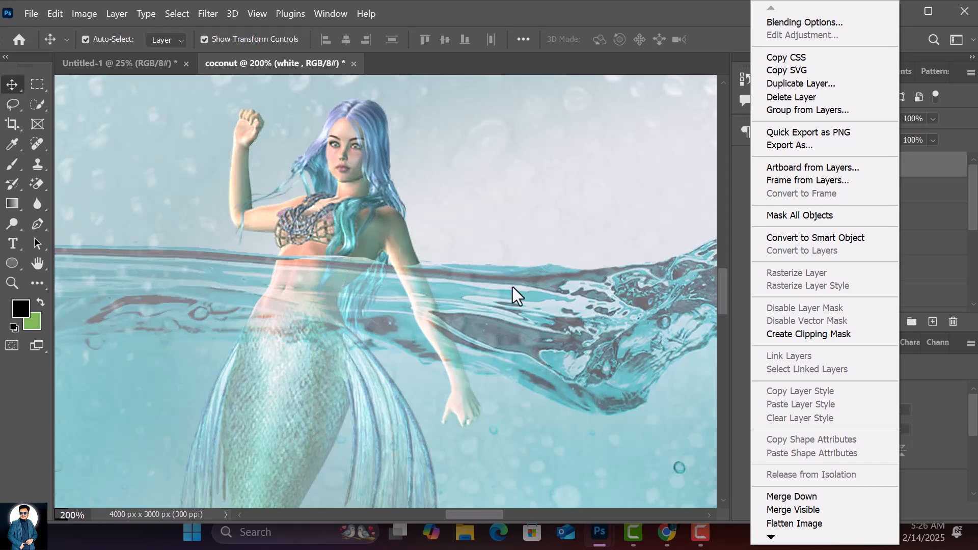
{"action": "left_click", "coordinate": [817, 335]}
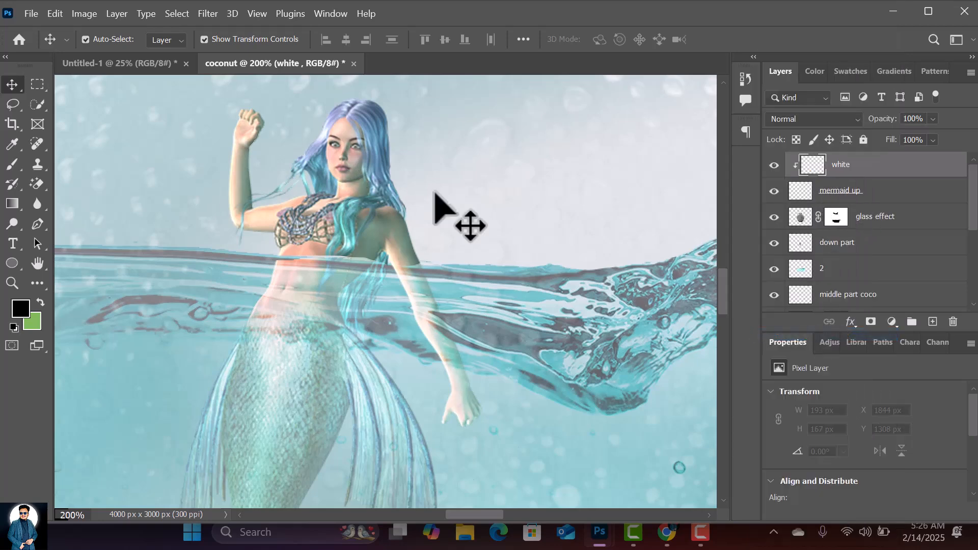
Paint white (ffffff) along the waterline across the mermaid's body on the white layer, using a size 10 brush at 48% opacity
{"action": "left_click", "coordinate": [13, 164]}
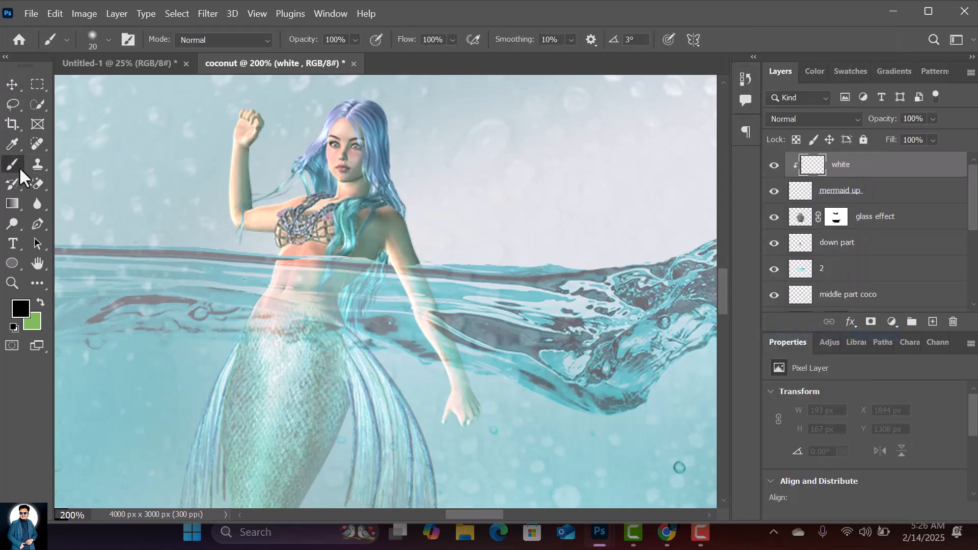
{"action": "left_click", "coordinate": [20, 307]}
{"action": "left_click", "coordinate": [575, 216]}
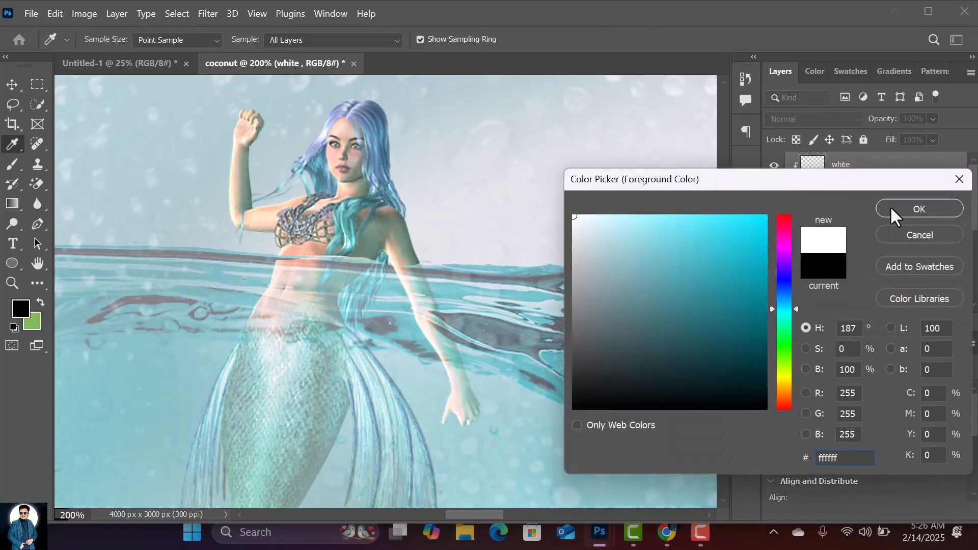
{"action": "left_click", "coordinate": [893, 210]}
{"action": "key", "text": "bracketright"}
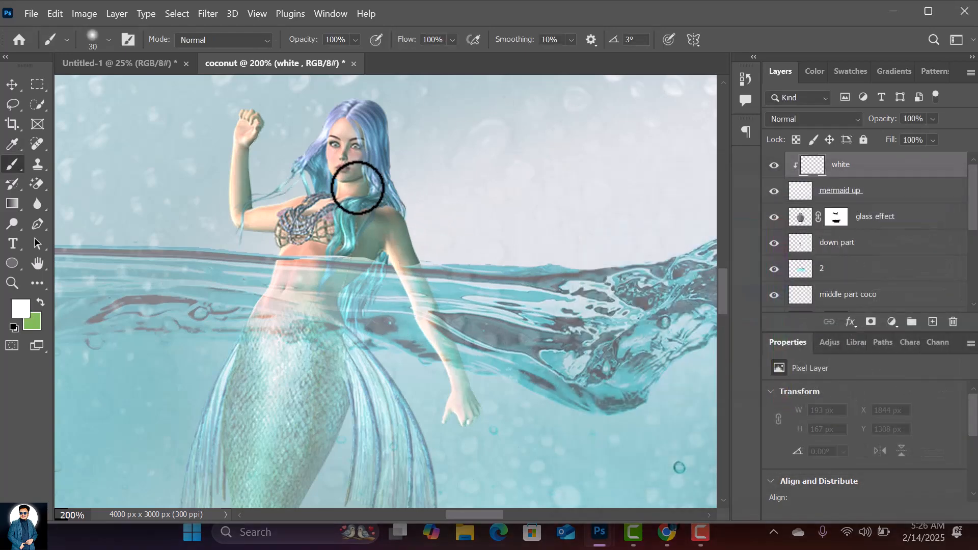
{"action": "left_click_drag", "start_coordinate": [316, 39], "coordinate": [284, 39]}
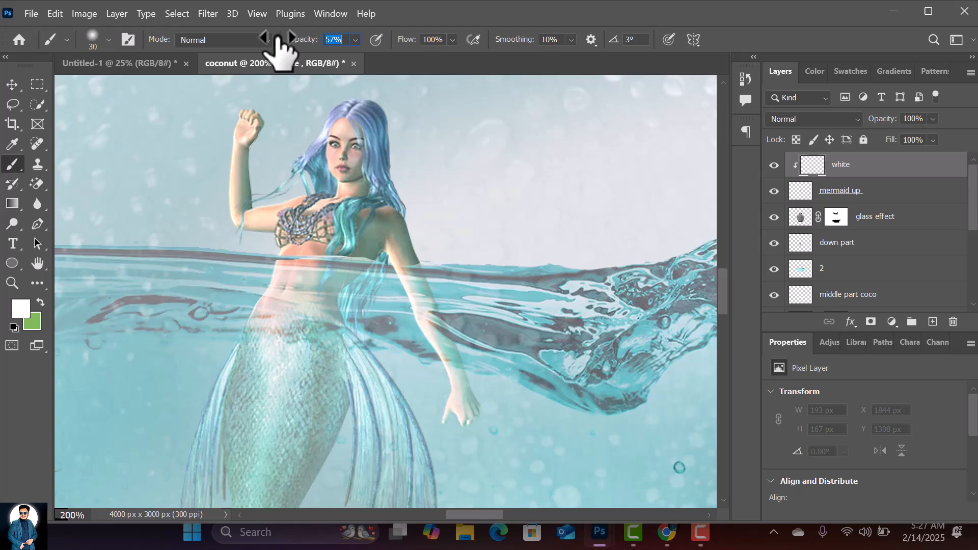
{"action": "key", "text": "bracketleft"}
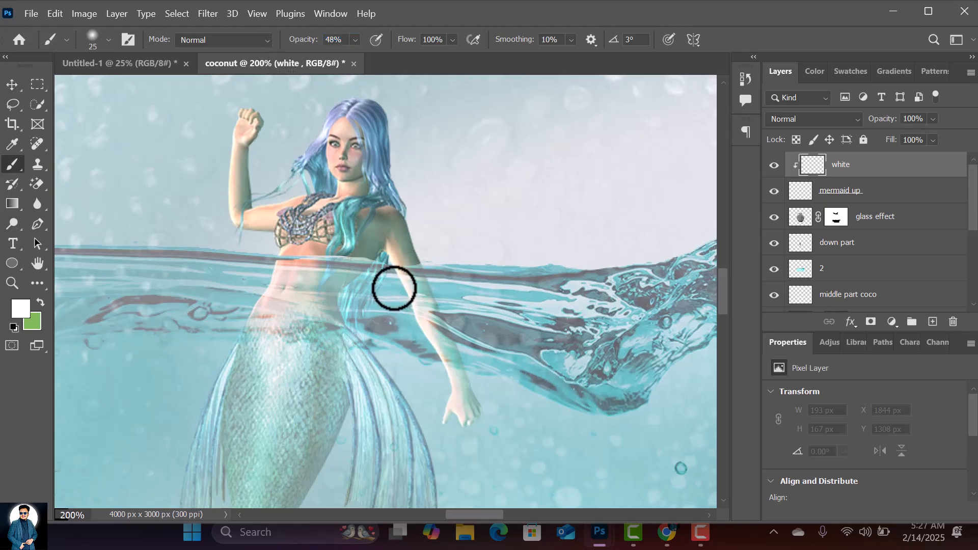
{"action": "scroll", "coordinate": [394, 288], "scroll_direction": "up", "scroll_amount": 1}
{"action": "key", "text": "bracketleft"}
{"action": "key", "text": "bracketleft"}
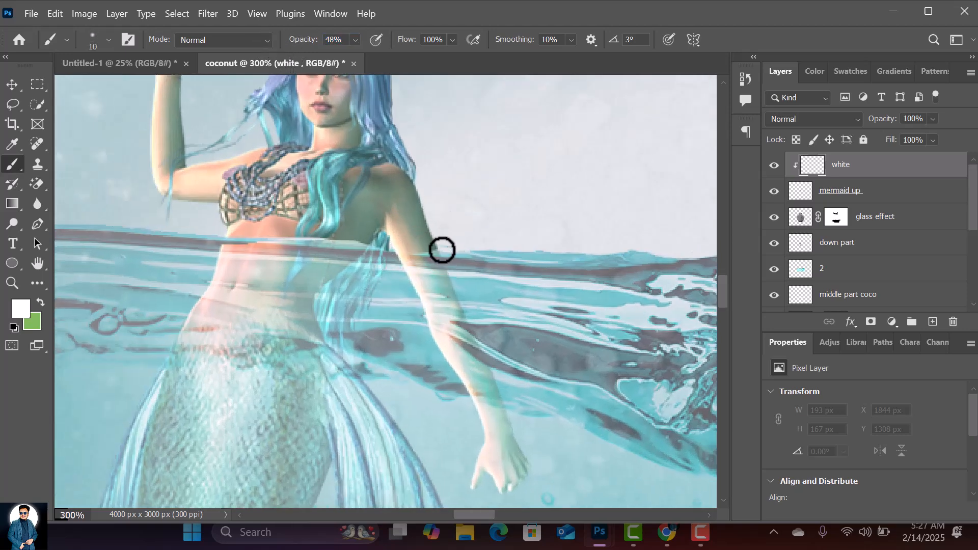
{"action": "mouse_move", "coordinate": [417, 253]}
{"action": "left_mouse_down"}
{"action": "mouse_move", "coordinate": [211, 238]}
{"action": "mouse_move", "coordinate": [261, 241]}
{"action": "mouse_move", "coordinate": [218, 247]}
{"action": "mouse_move", "coordinate": [238, 249]}
{"action": "mouse_move", "coordinate": [497, 260]}
{"action": "mouse_move", "coordinate": [406, 264]}
{"action": "mouse_move", "coordinate": [394, 252]}
{"action": "mouse_move", "coordinate": [405, 262]}
{"action": "mouse_move", "coordinate": [205, 240]}
{"action": "left_mouse_up"}
{"action": "scroll", "coordinate": [402, 262], "scroll_direction": "down", "scroll_amount": 4}
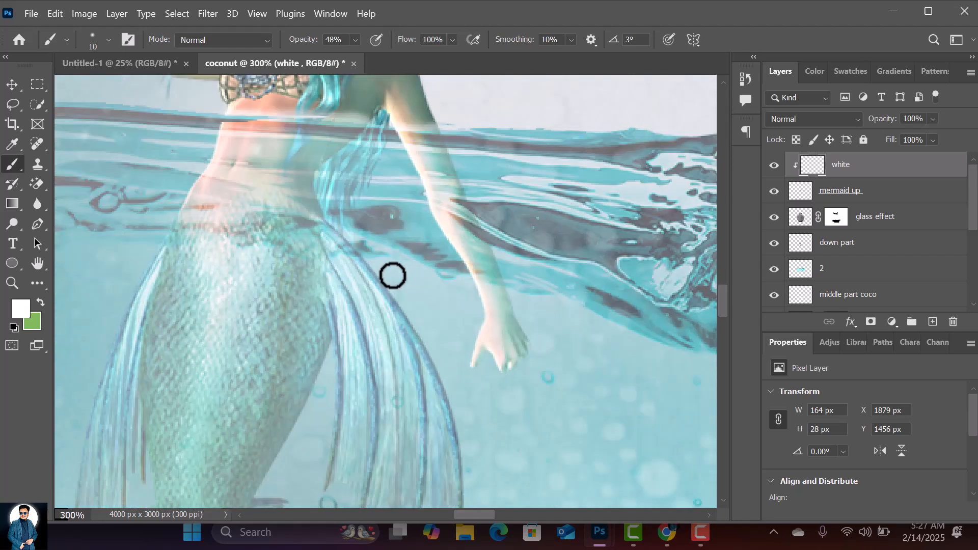
{"action": "scroll", "coordinate": [393, 276], "scroll_direction": "down", "scroll_amount": 3}
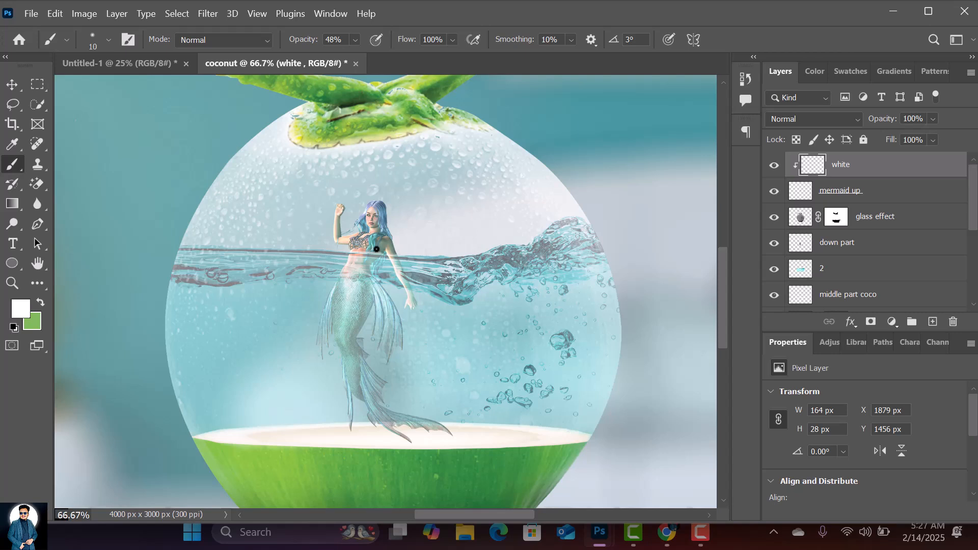
Add a new layer directly above the coconut layer and clip it to that layer
{"action": "scroll", "coordinate": [385, 262], "scroll_direction": "down", "scroll_amount": 2}
{"action": "scroll", "coordinate": [370, 197], "scroll_direction": "down", "scroll_amount": 2}
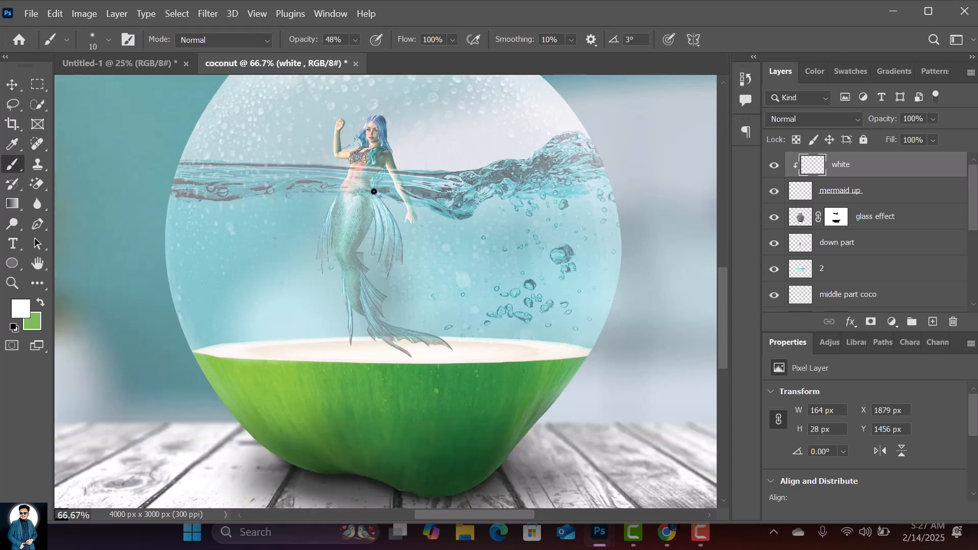
{"action": "scroll", "coordinate": [268, 377], "scroll_direction": "down", "scroll_amount": 2}
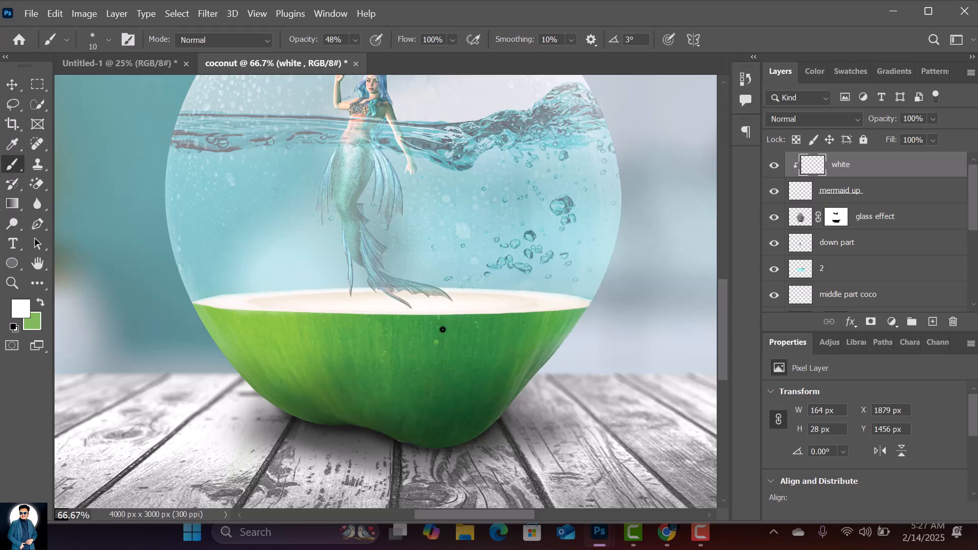
{"action": "scroll", "coordinate": [884, 232], "scroll_direction": "down", "scroll_amount": 3}
{"action": "left_click", "coordinate": [892, 229]}
{"action": "left_click", "coordinate": [880, 241]}
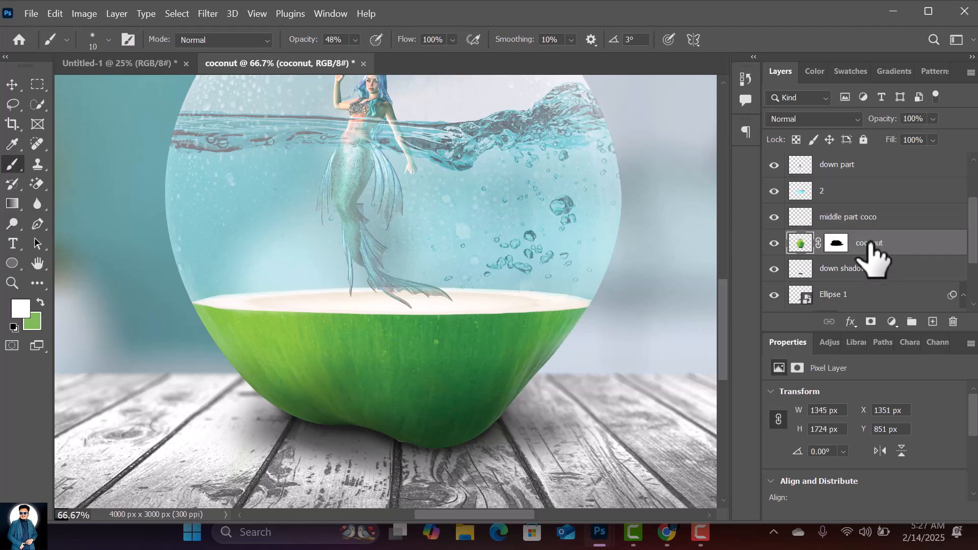
{"action": "left_click", "coordinate": [933, 322]}
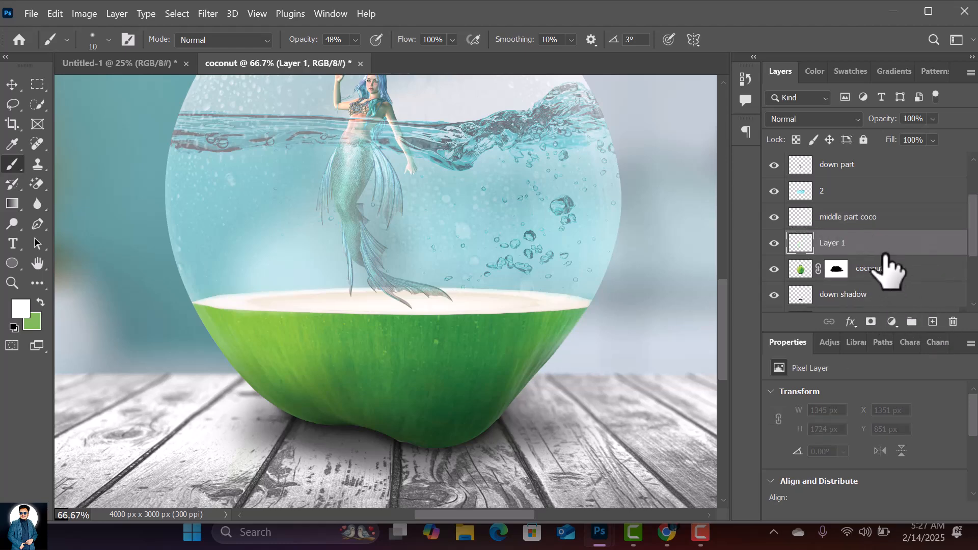
{"action": "right_click", "coordinate": [884, 243]}
{"action": "left_click", "coordinate": [803, 334]}
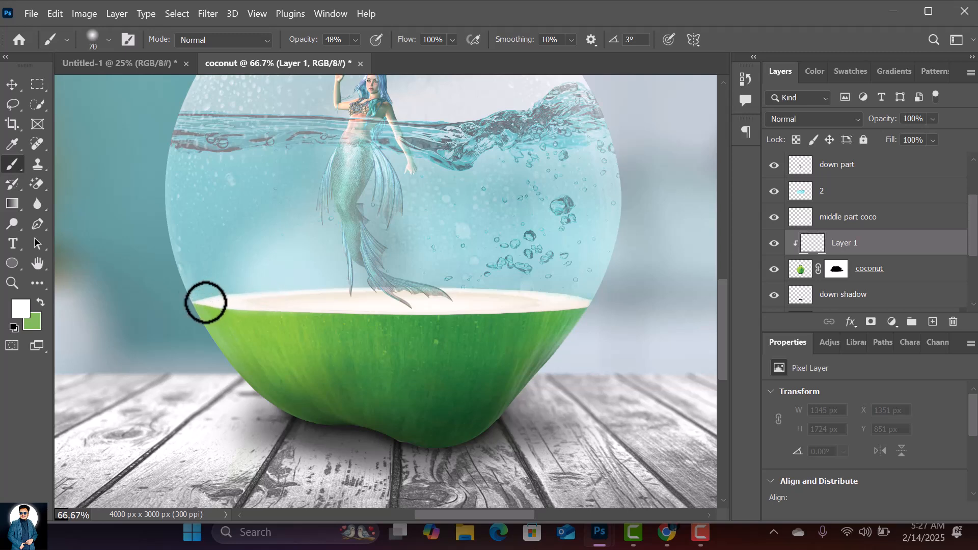
Paint soft white along the cut rim of the green coconut base on the clipped layer, using a size 60 brush at 48% opacity
{"action": "key", "text": "bracketright"}
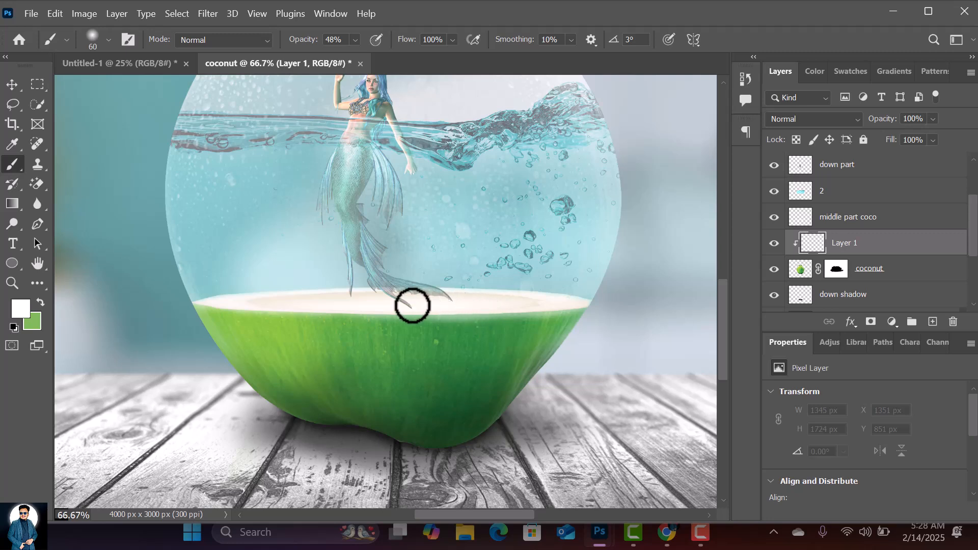
{"action": "left_click_drag", "start_coordinate": [287, 308], "coordinate": [166, 297]}
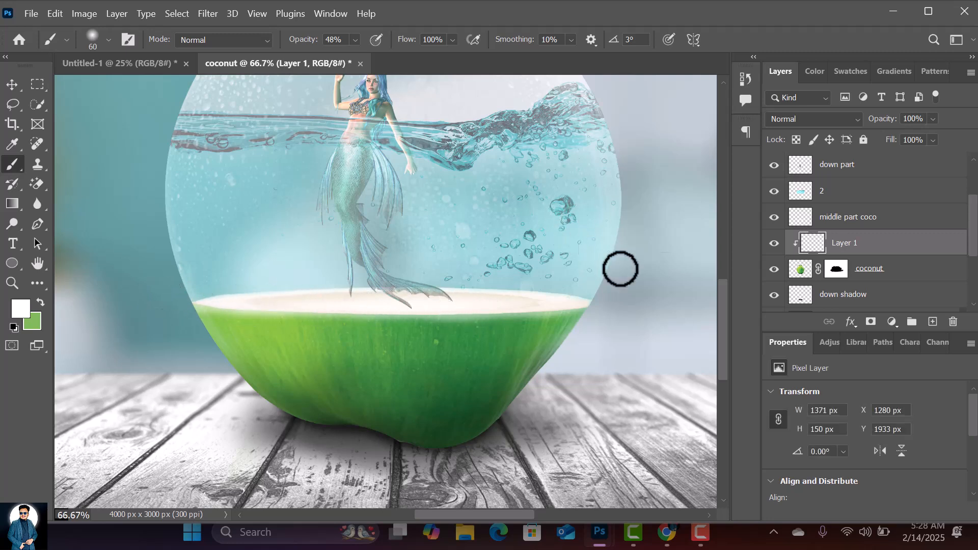
{"action": "left_click", "coordinate": [774, 243]}
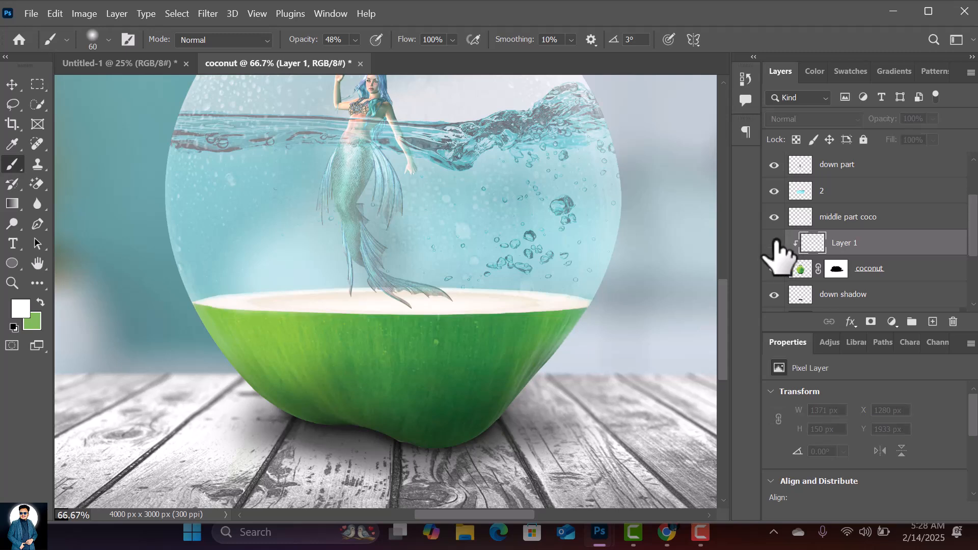
{"action": "left_click", "coordinate": [775, 243]}
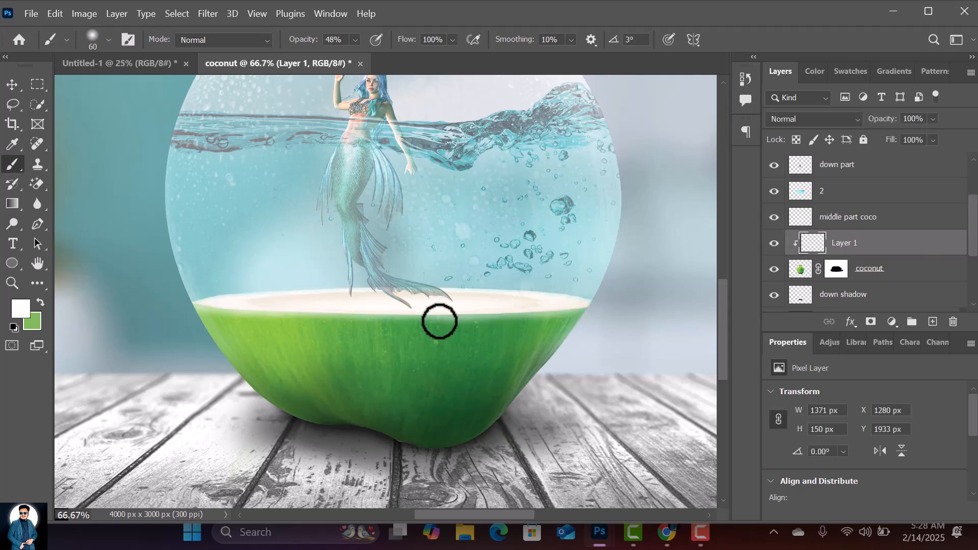
{"action": "mouse_move", "coordinate": [329, 304]}
{"action": "left_mouse_down"}
{"action": "mouse_move", "coordinate": [252, 289]}
{"action": "mouse_move", "coordinate": [184, 290]}
{"action": "left_mouse_up"}
Examine the whole coconut composition at 25% zoom and look through its layer stack
{"action": "scroll", "coordinate": [292, 194], "scroll_direction": "up", "scroll_amount": 5}
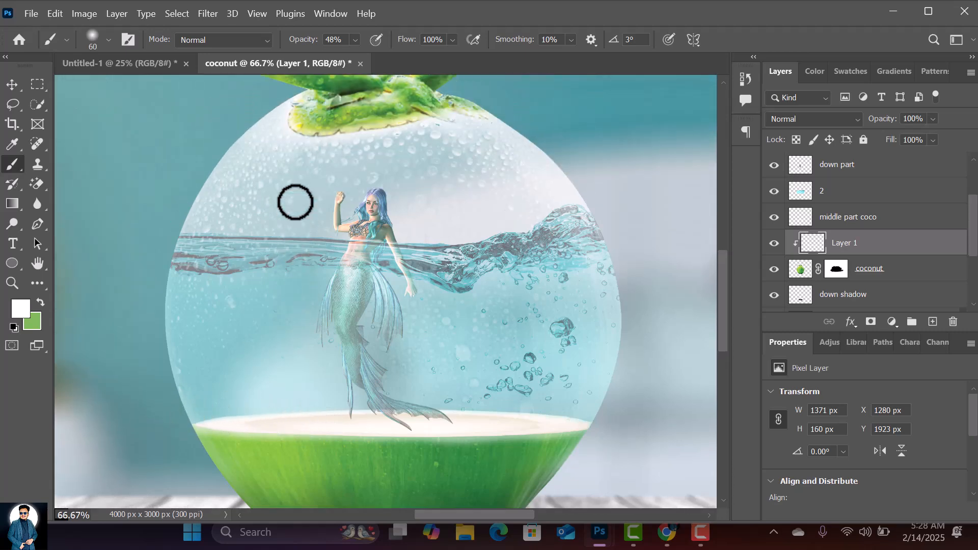
{"action": "key", "text": "ctrl+minus"}
{"action": "key", "text": "ctrl+minus"}
{"action": "key", "text": "ctrl+minus"}
{"action": "key", "text": "ctrl+minus"}
{"action": "key", "text": "ctrl+plus"}
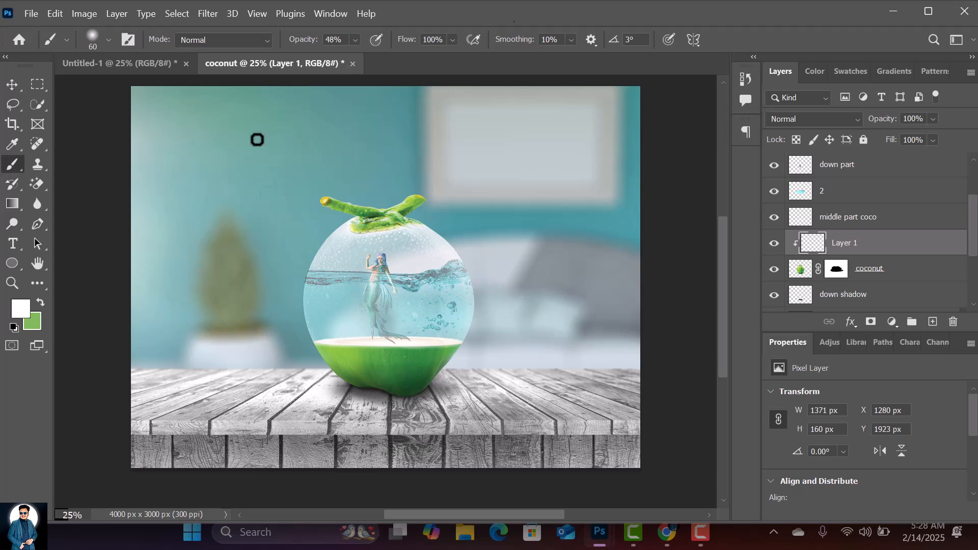
{"action": "scroll", "coordinate": [495, 383], "scroll_direction": "up", "scroll_amount": 1}
{"action": "scroll", "coordinate": [856, 175], "scroll_direction": "up", "scroll_amount": 3}
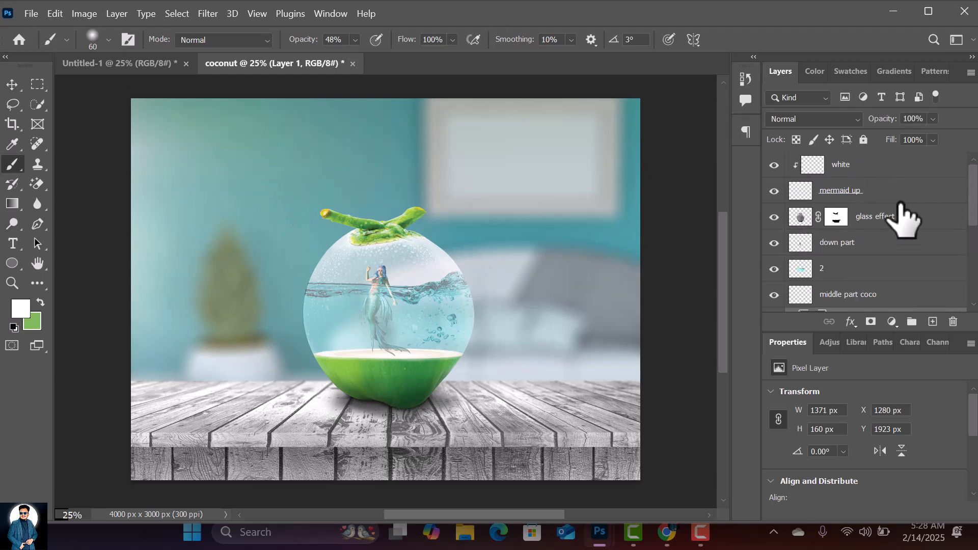
{"action": "scroll", "coordinate": [872, 175], "scroll_direction": "down", "scroll_amount": 4}
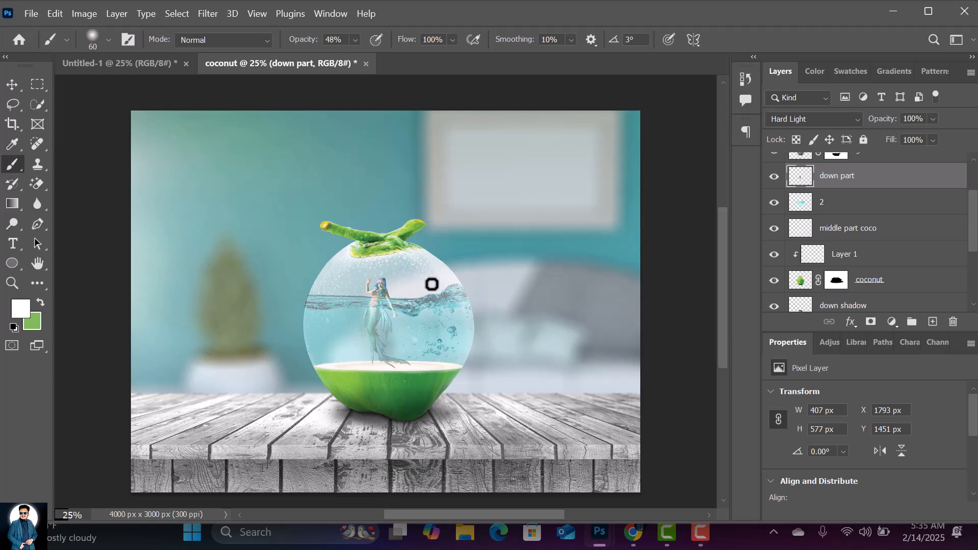
Increase the glass effect layer's contrast with Levels, setting the input levels to black 95, midtone 1 and white 222
{"action": "left_click", "coordinate": [11, 84]}
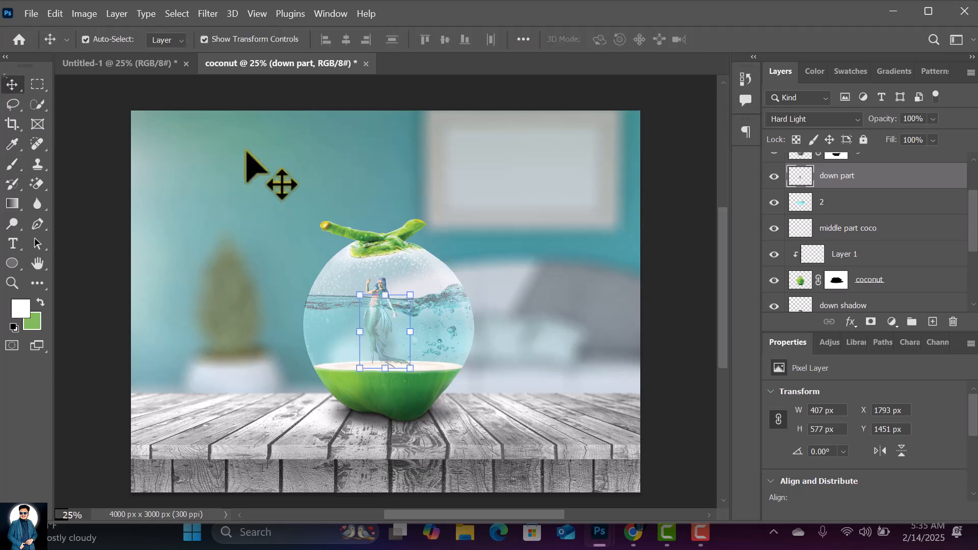
{"action": "left_click", "coordinate": [412, 281]}
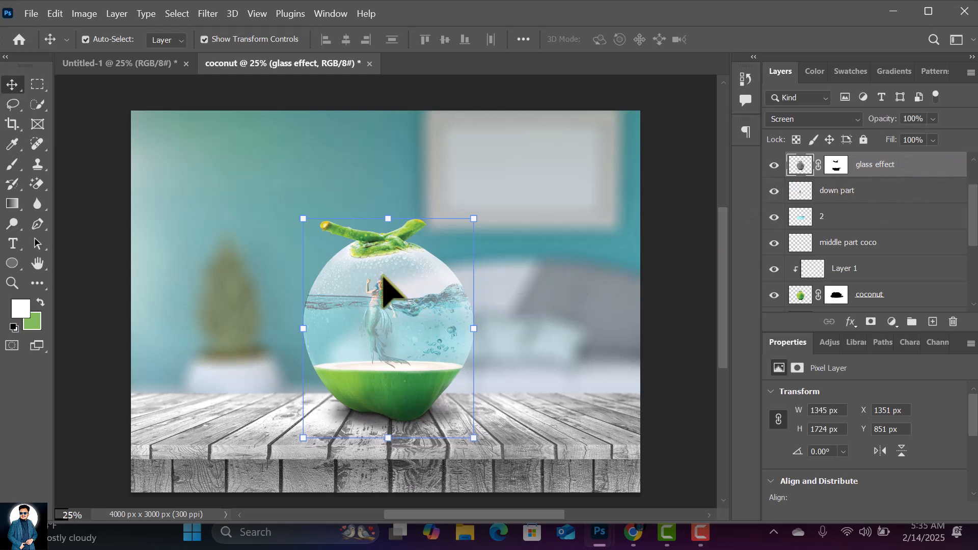
{"action": "left_click", "coordinate": [81, 13]}
{"action": "left_click", "coordinate": [107, 51]}
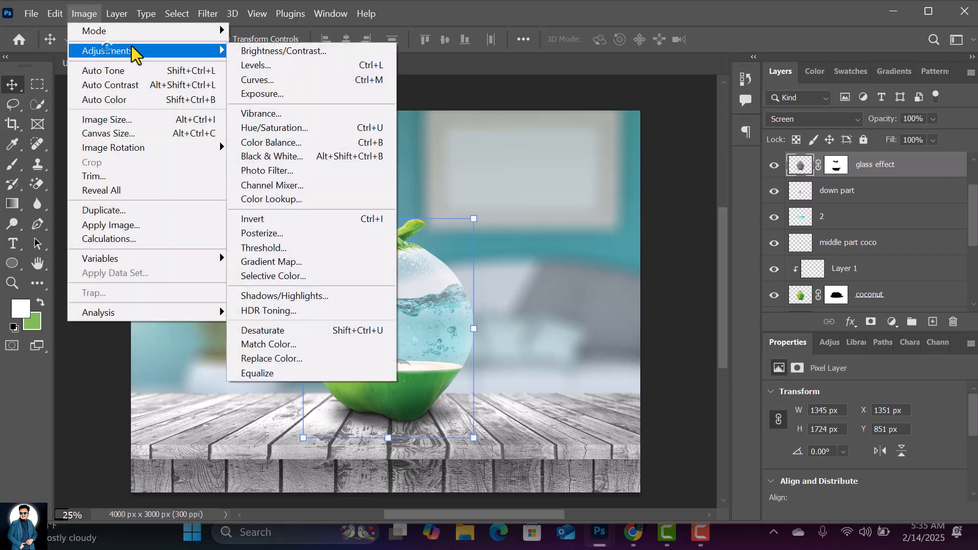
{"action": "left_click", "coordinate": [282, 65]}
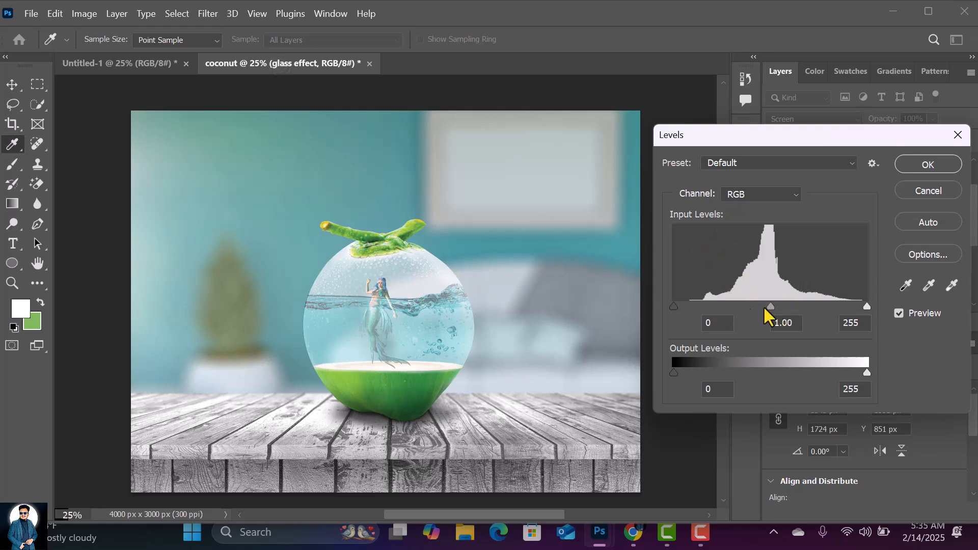
{"action": "left_click_drag", "start_coordinate": [674, 308], "coordinate": [724, 305]}
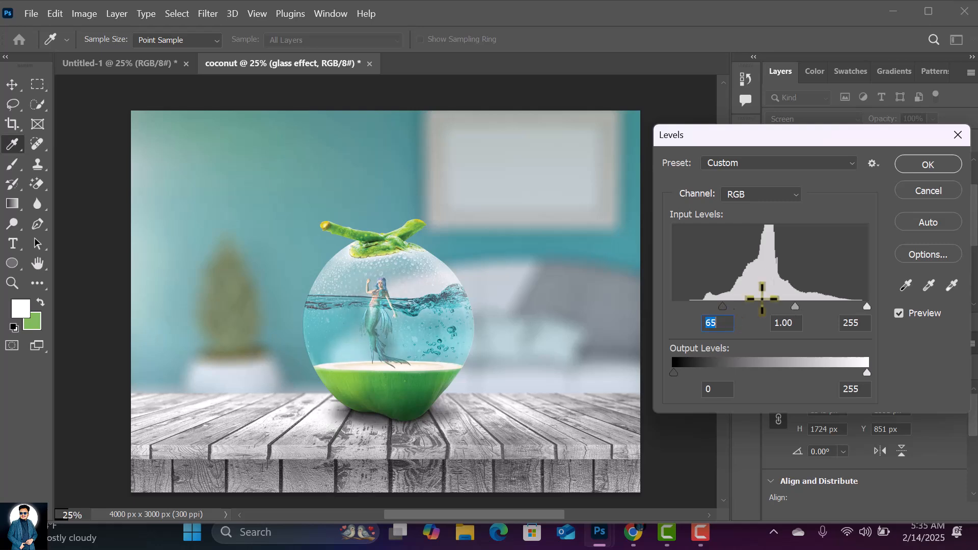
{"action": "mouse_move", "coordinate": [797, 307]}
{"action": "left_mouse_down"}
{"action": "mouse_move", "coordinate": [780, 306]}
{"action": "mouse_move", "coordinate": [788, 306]}
{"action": "left_mouse_up"}
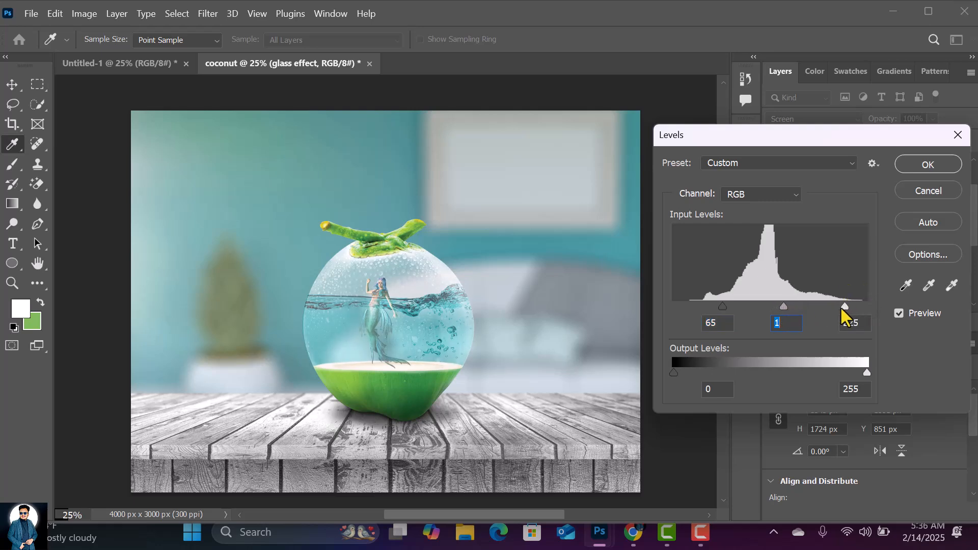
{"action": "left_click_drag", "start_coordinate": [723, 305], "coordinate": [744, 307]}
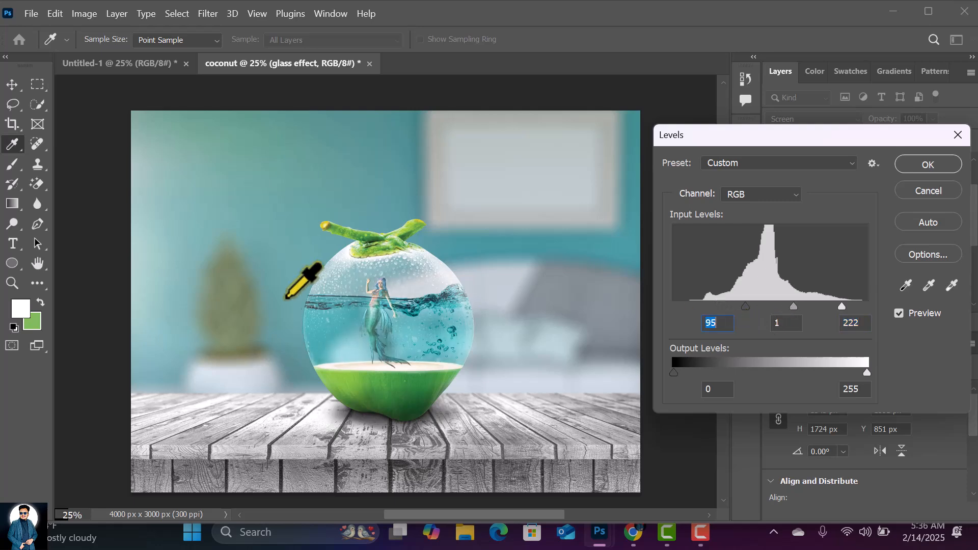
{"action": "left_click", "coordinate": [941, 165]}
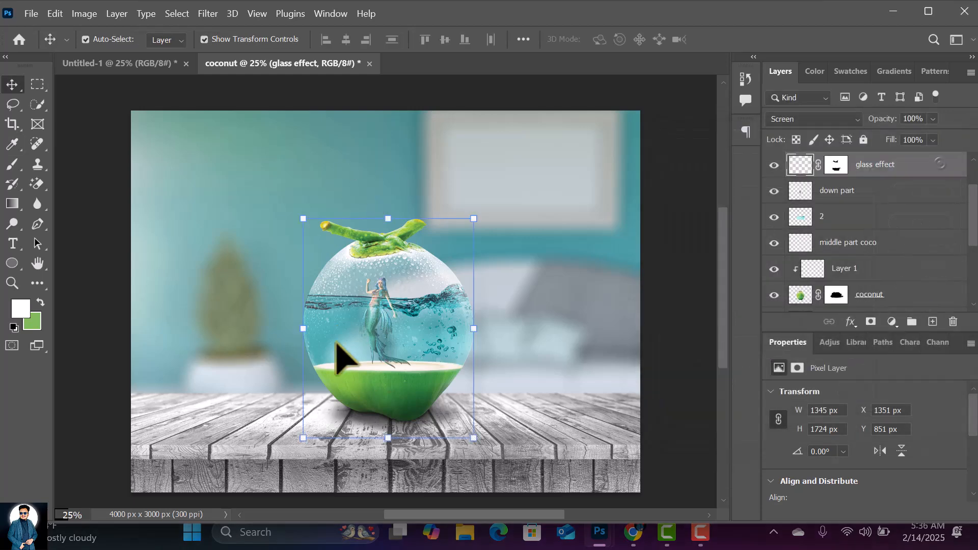
Group the Ellipse 1, down shadow, coconut and clipped Layer 1 layers, and name the group "coconut"
{"action": "scroll", "coordinate": [866, 220], "scroll_direction": "up", "scroll_amount": 1}
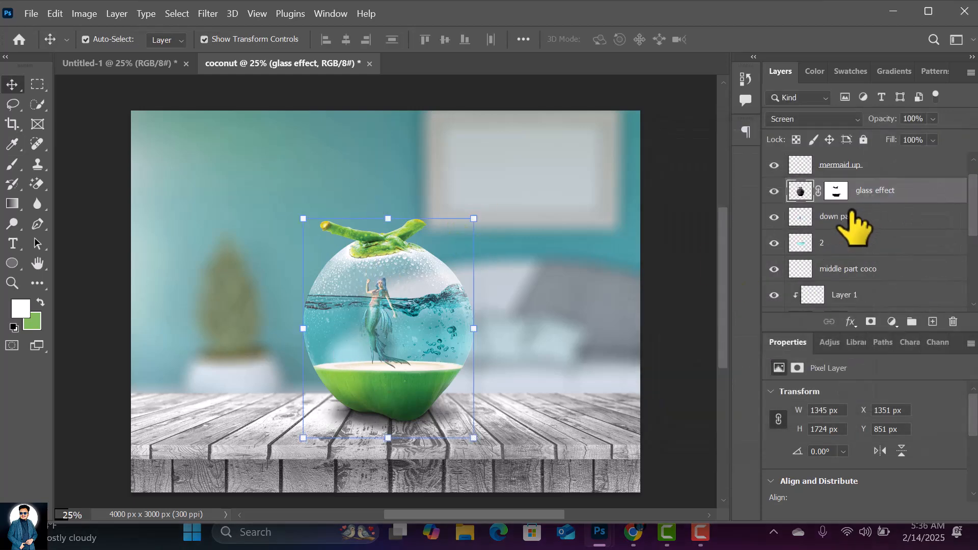
{"action": "scroll", "coordinate": [895, 204], "scroll_direction": "down", "scroll_amount": 5}
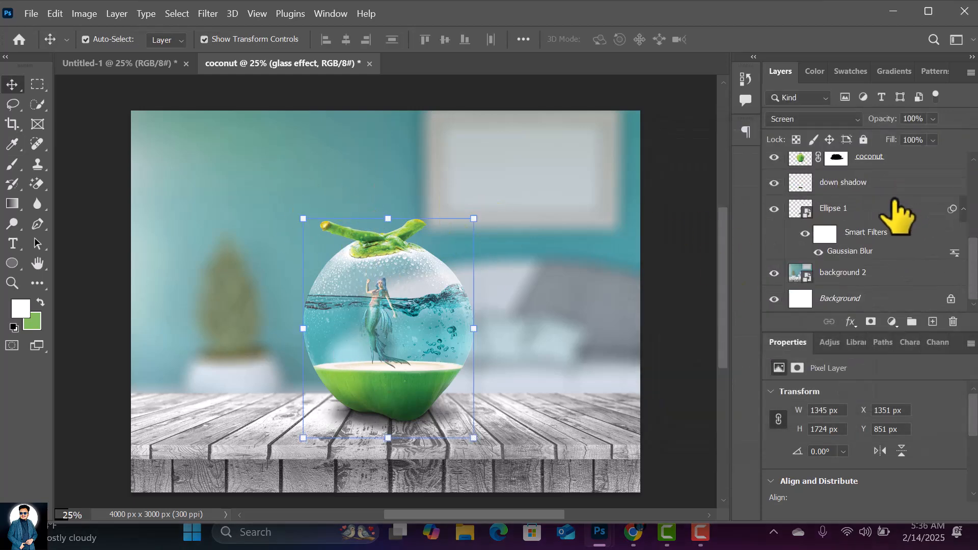
{"action": "left_click", "coordinate": [882, 270]}
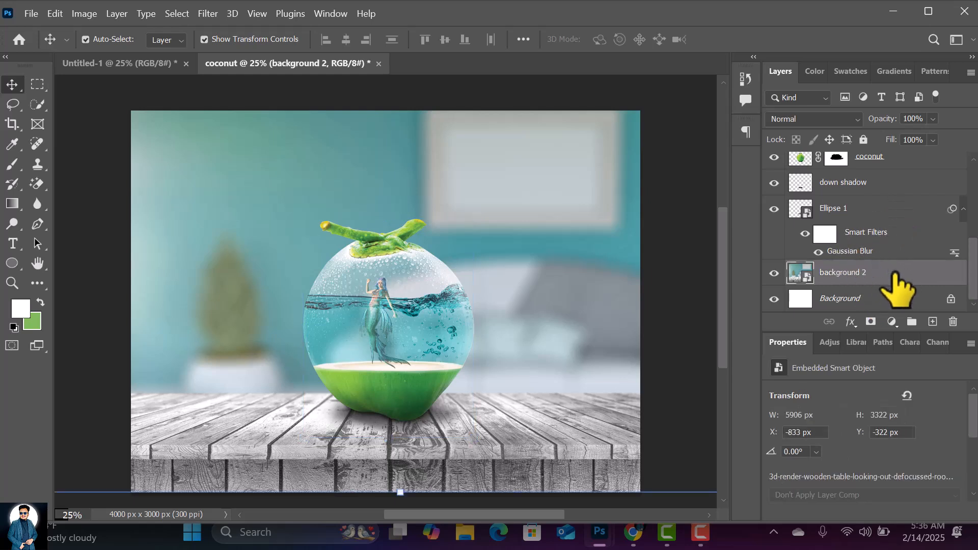
{"action": "left_click", "coordinate": [872, 215]}
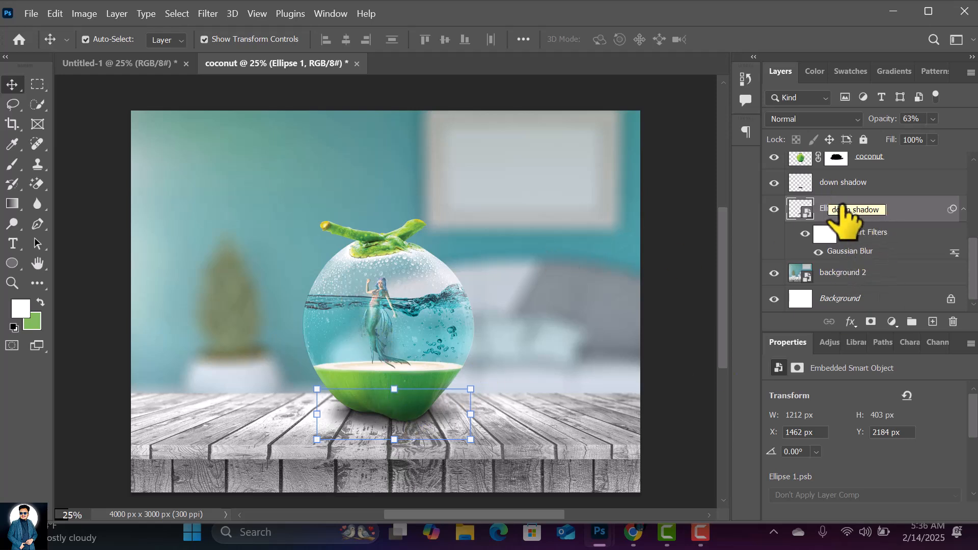
{"action": "left_click", "coordinate": [886, 184], "text": "ctrl"}
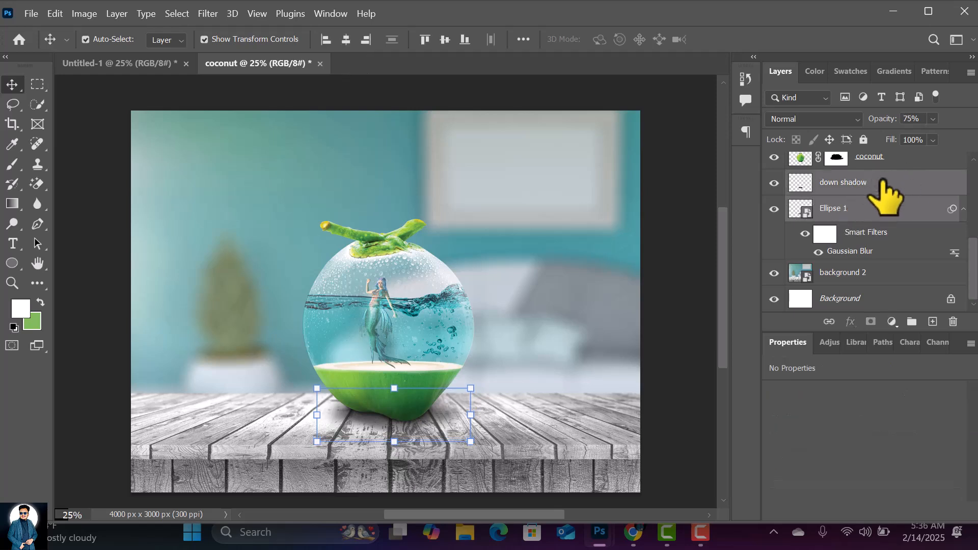
{"action": "scroll", "coordinate": [893, 195], "scroll_direction": "up", "scroll_amount": 2}
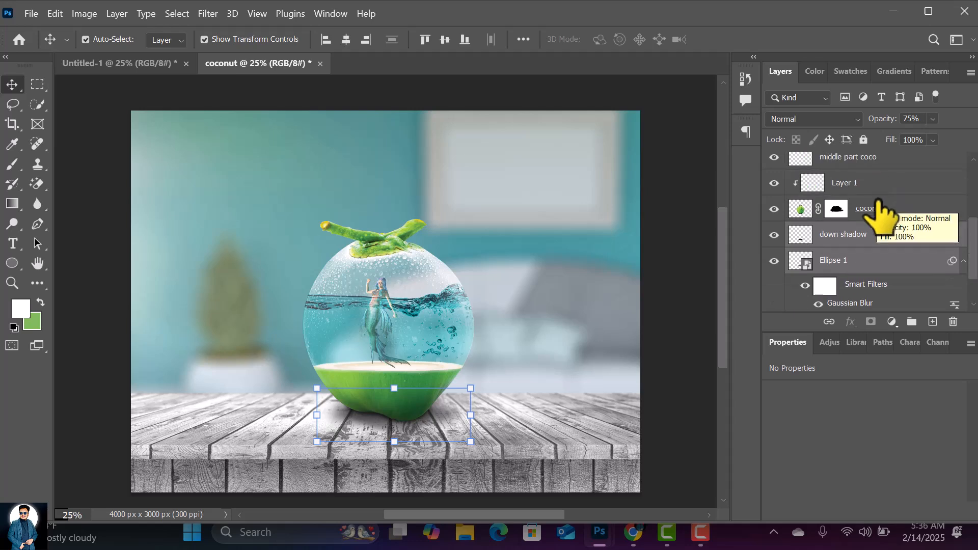
{"action": "scroll", "coordinate": [876, 215], "scroll_direction": "up", "scroll_amount": 1}
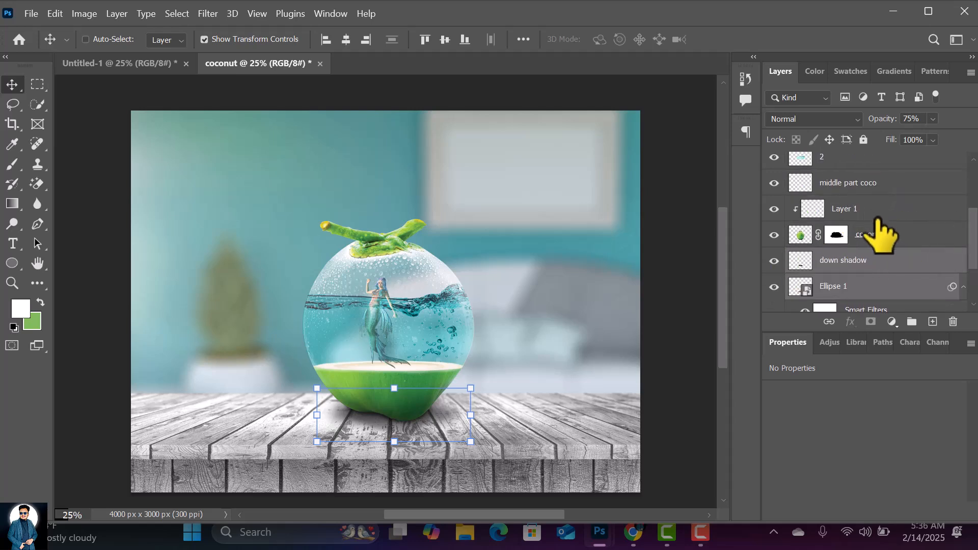
{"action": "left_click", "coordinate": [911, 235], "text": "ctrl"}
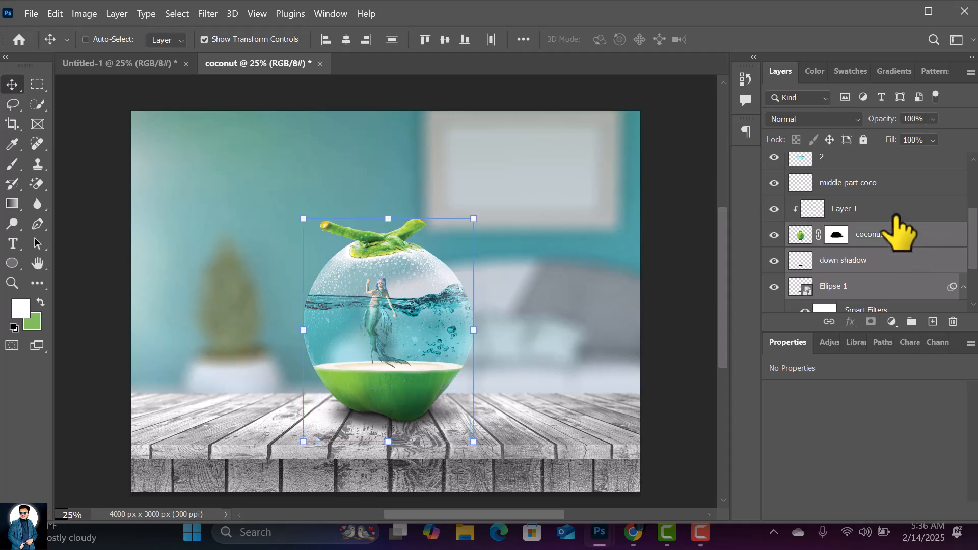
{"action": "left_click", "coordinate": [892, 212], "text": "ctrl"}
{"action": "key", "text": "ctrl+g"}
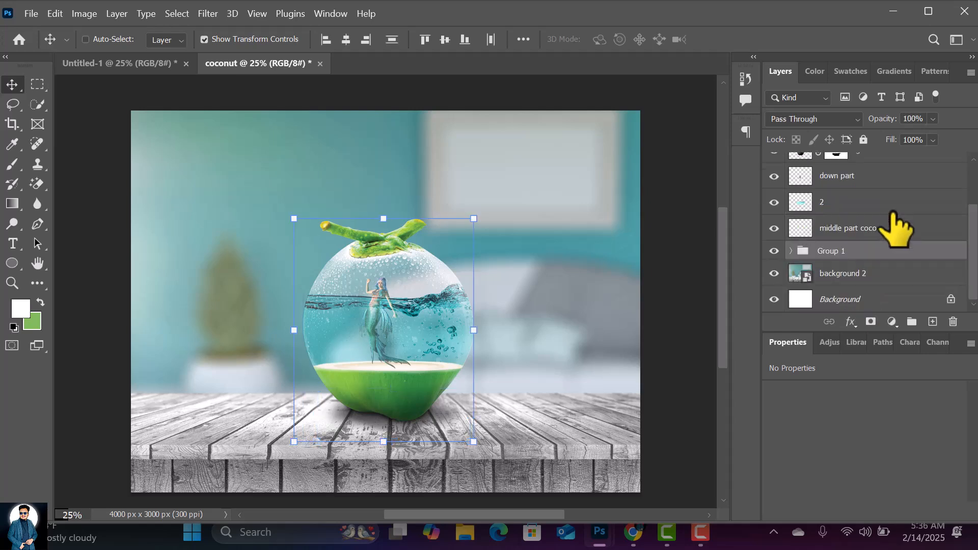
{"action": "double_click", "coordinate": [838, 251]}
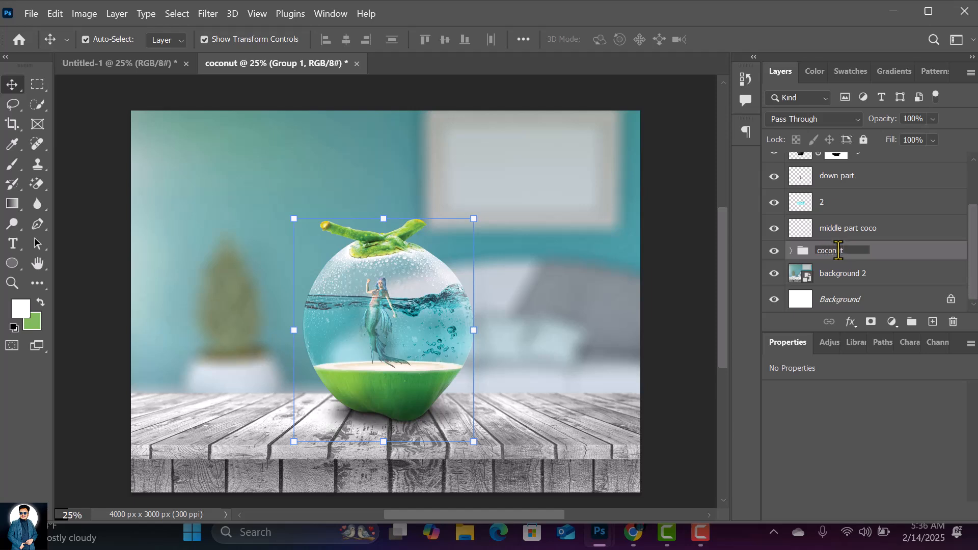
{"action": "type", "text": "coconut"}
Group the middle part coco, 2, down part and glass effect layers, and name the group "glass effect"
{"action": "left_click", "coordinate": [860, 228]}
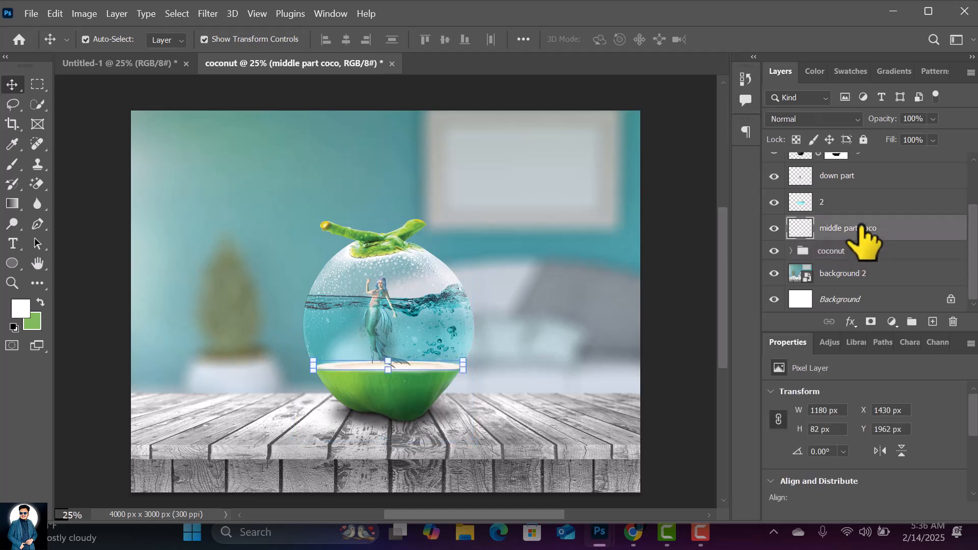
{"action": "left_click", "coordinate": [861, 202], "text": "ctrl"}
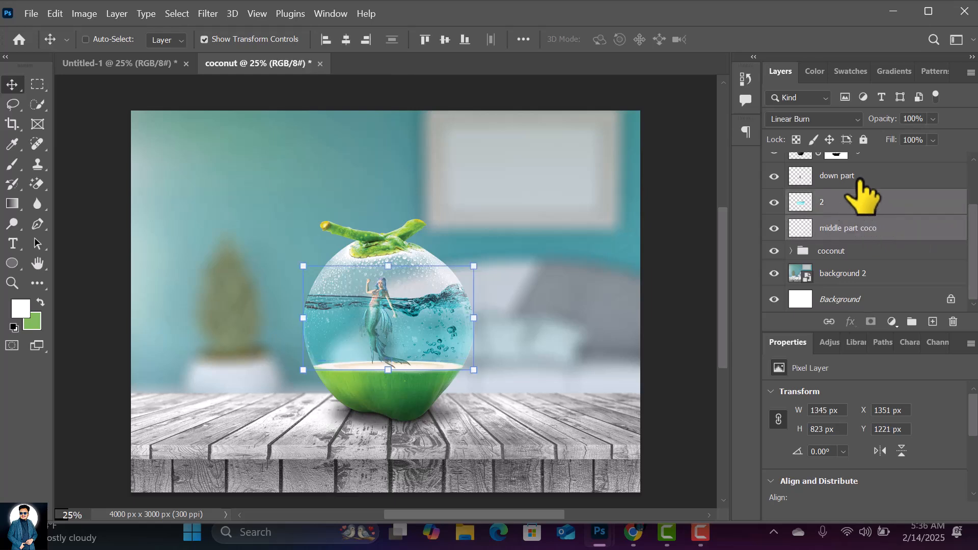
{"action": "left_click", "coordinate": [867, 176], "text": "ctrl"}
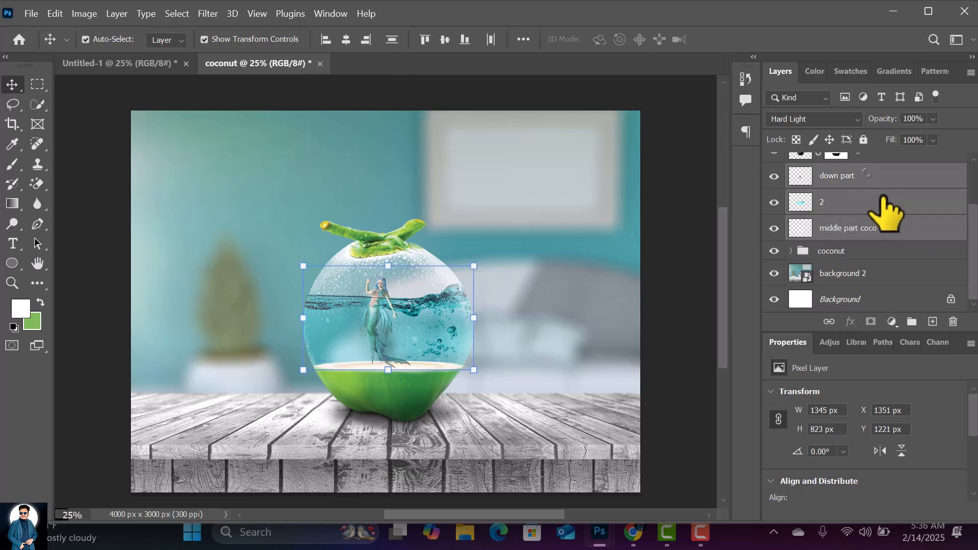
{"action": "scroll", "coordinate": [886, 204], "scroll_direction": "up", "scroll_amount": 2}
{"action": "left_click", "coordinate": [902, 220], "text": "ctrl"}
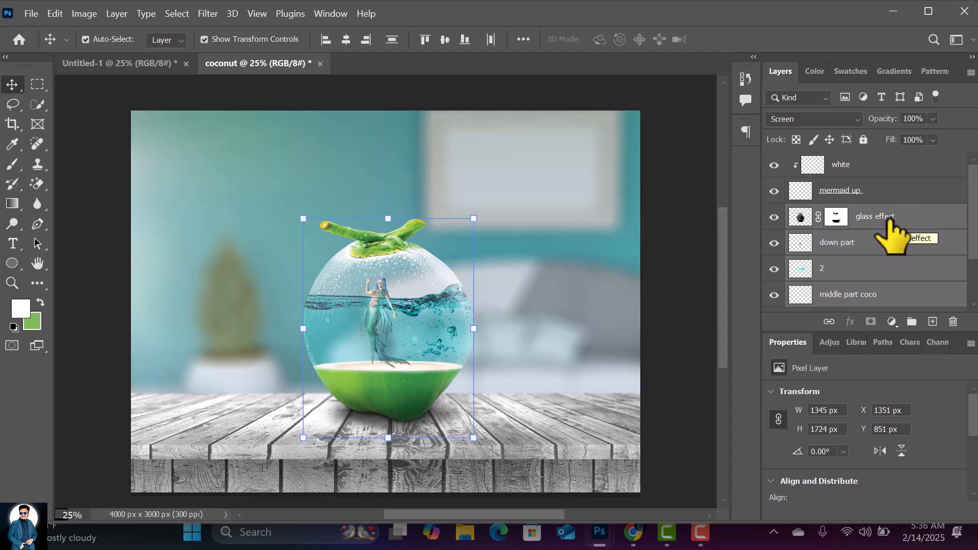
{"action": "key", "text": "ctrl+g"}
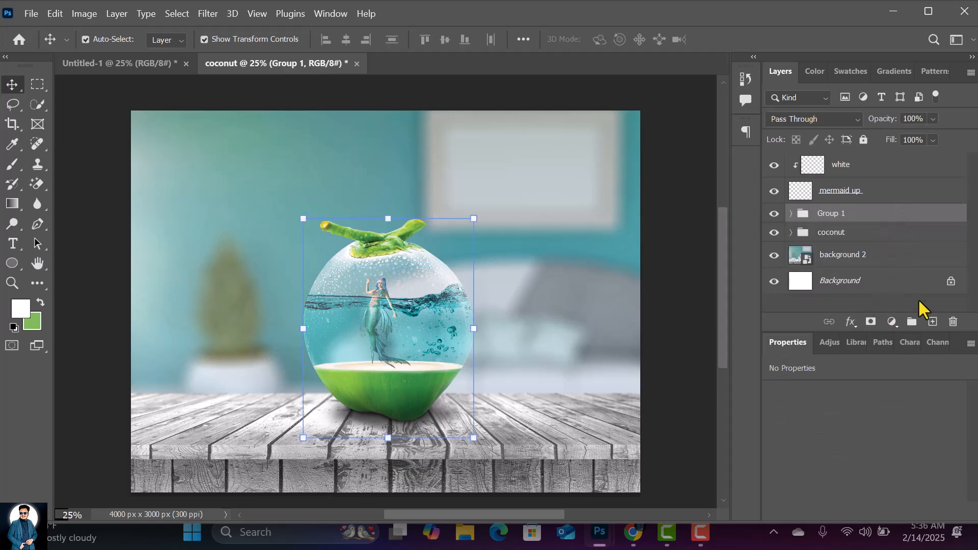
{"action": "right_click", "coordinate": [889, 213]}
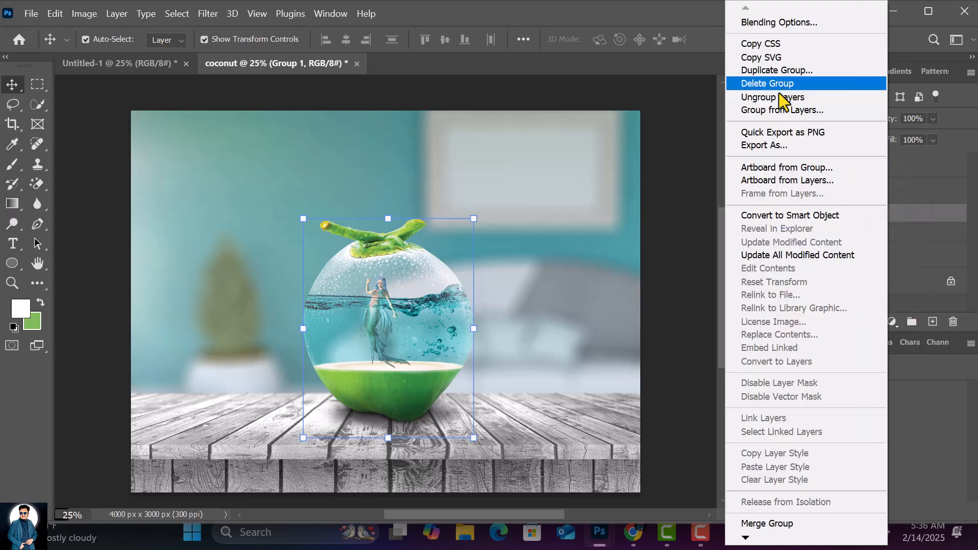
{"action": "left_click", "coordinate": [932, 224]}
{"action": "double_click", "coordinate": [831, 214]}
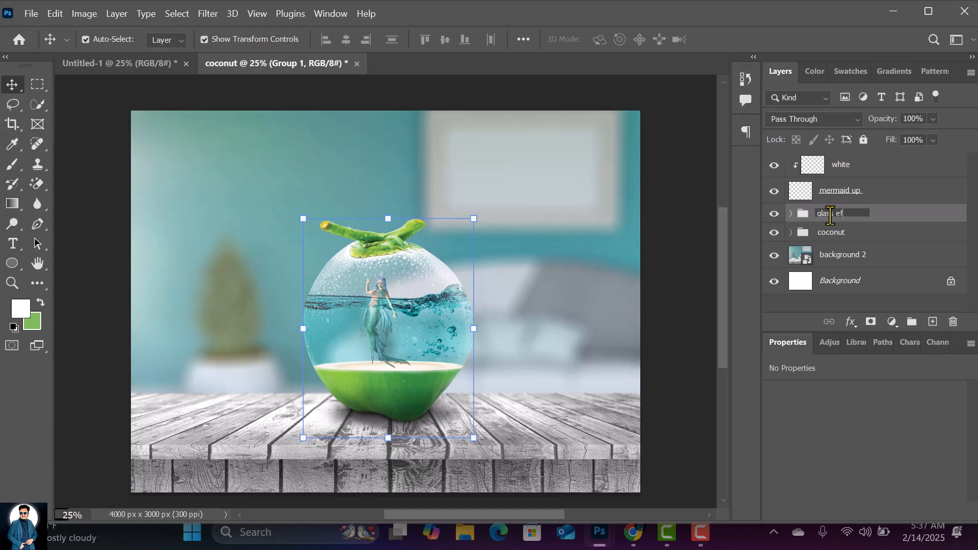
{"action": "type", "text": "glass effect"}
{"action": "left_click", "coordinate": [926, 210]}
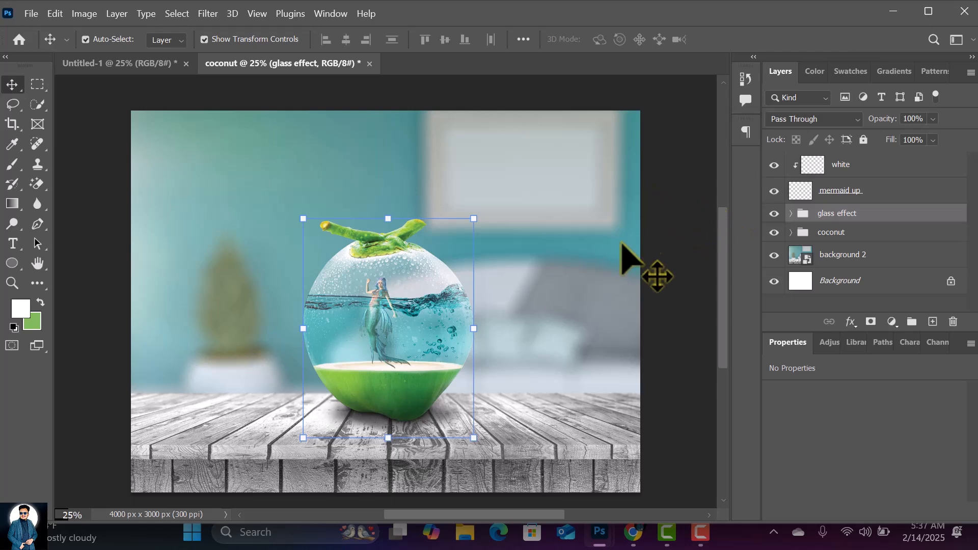
Stamp all visible layers into a new merged layer above the white layer
{"action": "left_click", "coordinate": [861, 189]}
{"action": "left_click", "coordinate": [878, 165]}
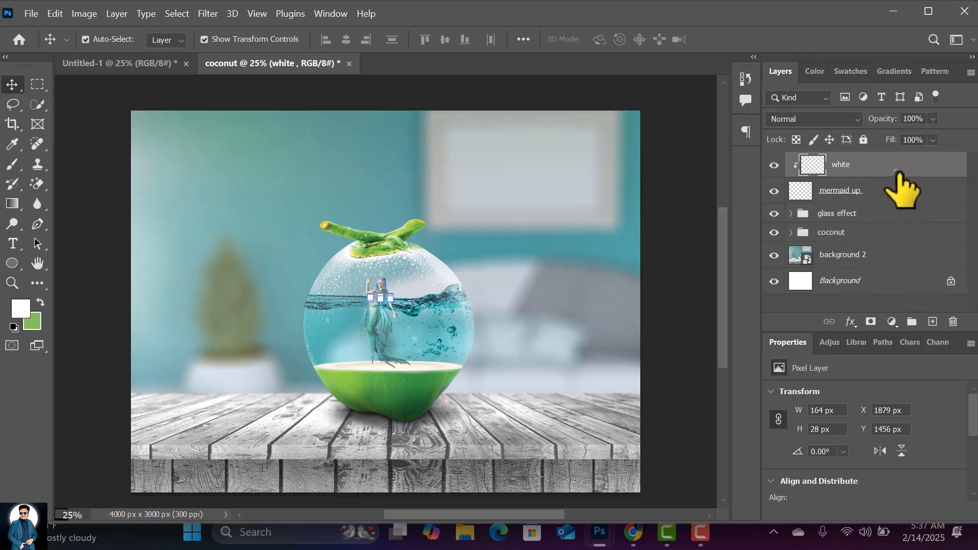
{"action": "scroll", "coordinate": [897, 171], "scroll_direction": "up", "scroll_amount": 3}
{"action": "scroll", "coordinate": [874, 165], "scroll_direction": "down", "scroll_amount": 2}
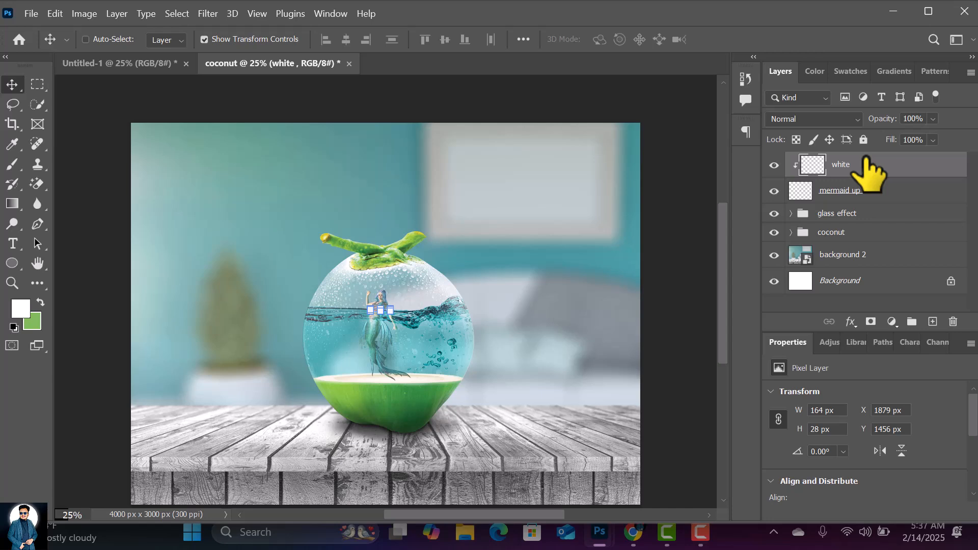
{"action": "key", "text": "ctrl+alt+shift+e"}
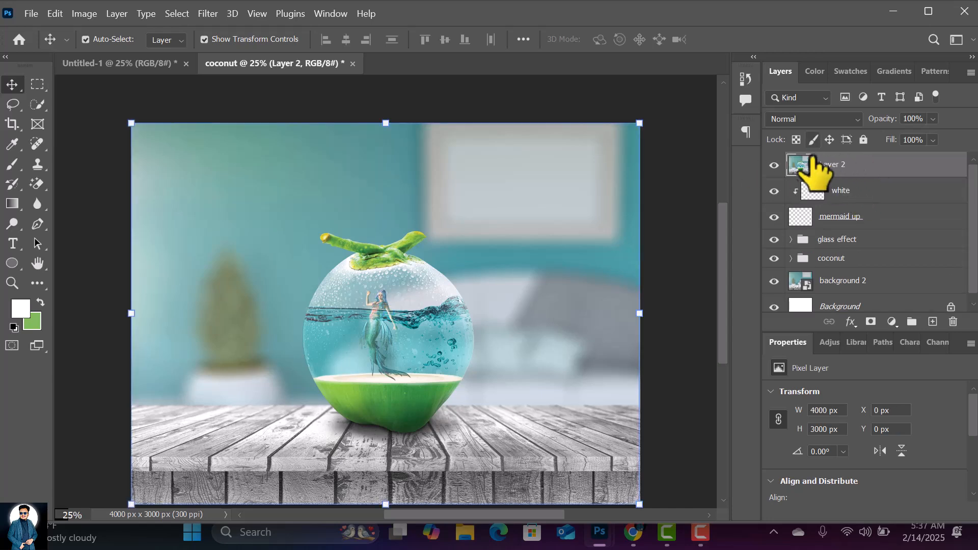
Hide every layer and group beneath the merged layer, and rename the merged layer "ctrl shift alt e"
{"action": "left_click", "coordinate": [774, 191]}
{"action": "left_click", "coordinate": [774, 216]}
{"action": "left_click", "coordinate": [775, 241]}
{"action": "left_click", "coordinate": [774, 260]}
{"action": "left_click", "coordinate": [773, 283]}
{"action": "left_click", "coordinate": [774, 306]}
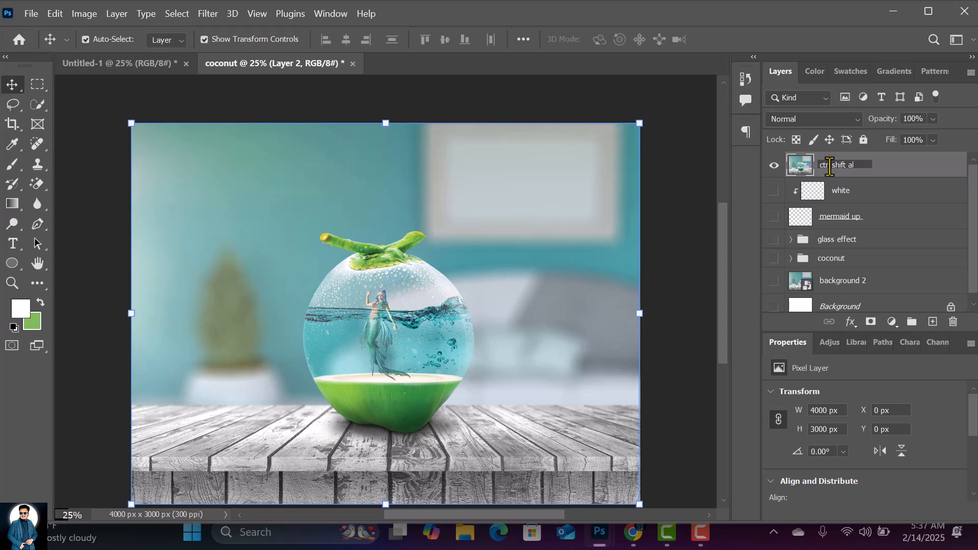
{"action": "left_click", "coordinate": [911, 155]}
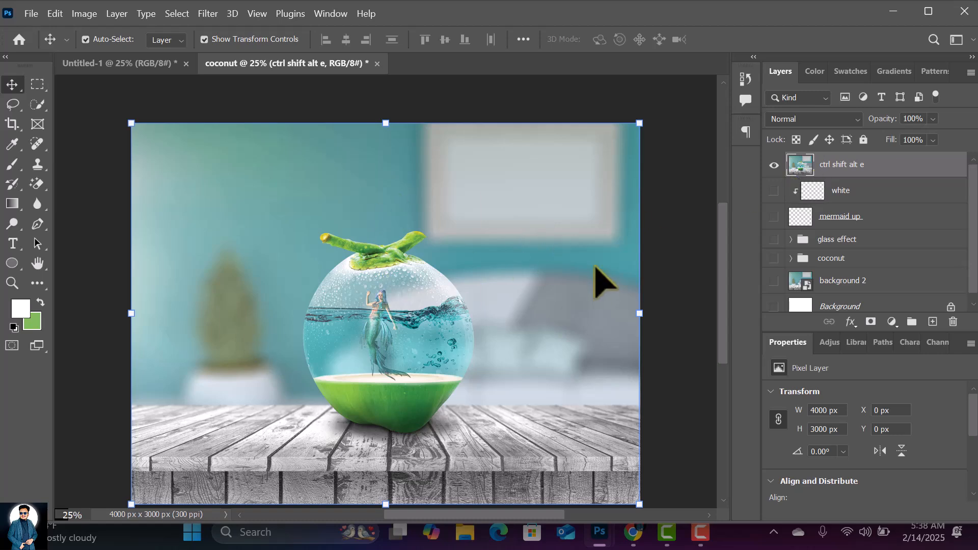
Apply the Camera Raw Filter to the merged layer with temperature -7, tint -7 and saturation +23
{"action": "left_click", "coordinate": [209, 18]}
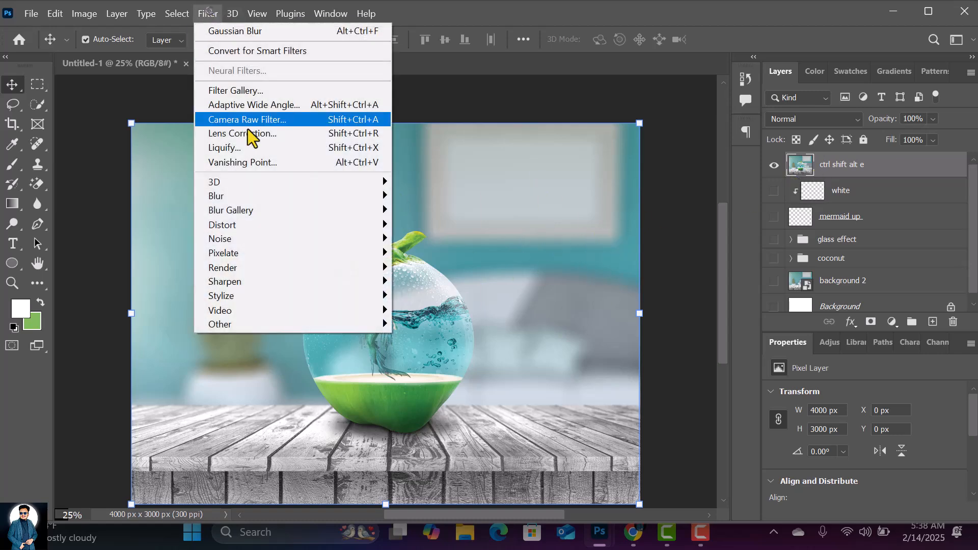
{"action": "left_click", "coordinate": [261, 120]}
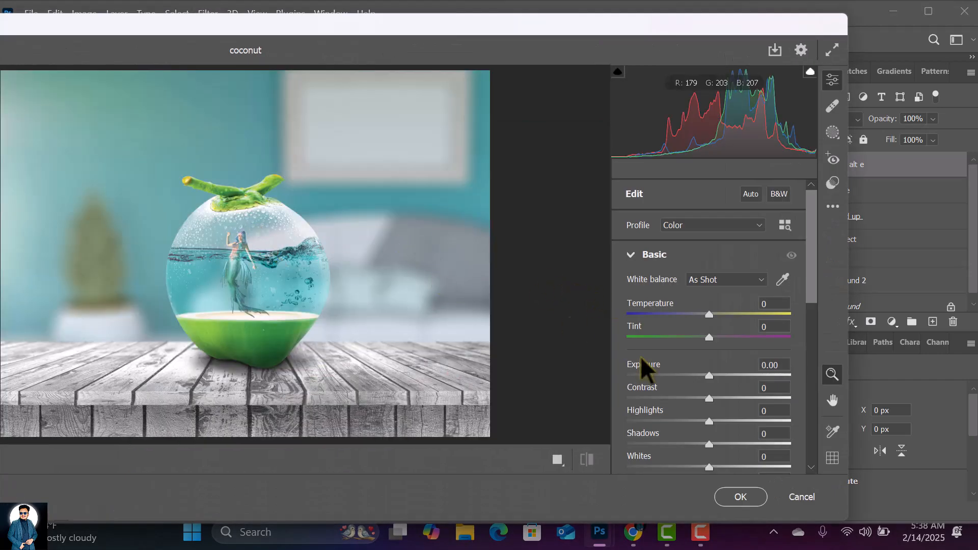
{"action": "left_click_drag", "start_coordinate": [711, 313], "coordinate": [707, 318]}
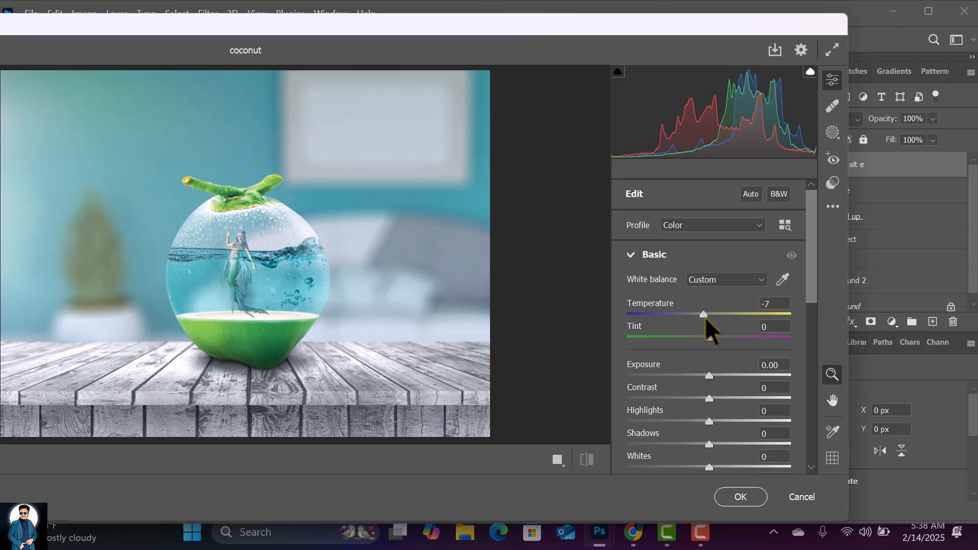
{"action": "left_click_drag", "start_coordinate": [710, 337], "coordinate": [704, 338]}
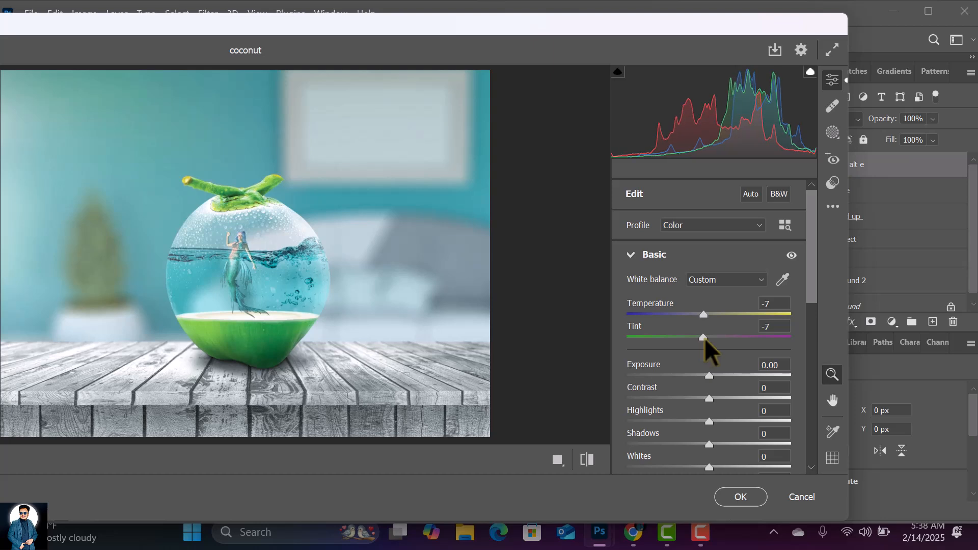
{"action": "left_click_drag", "start_coordinate": [816, 258], "coordinate": [806, 356]}
{"action": "left_click_drag", "start_coordinate": [710, 376], "coordinate": [731, 377]}
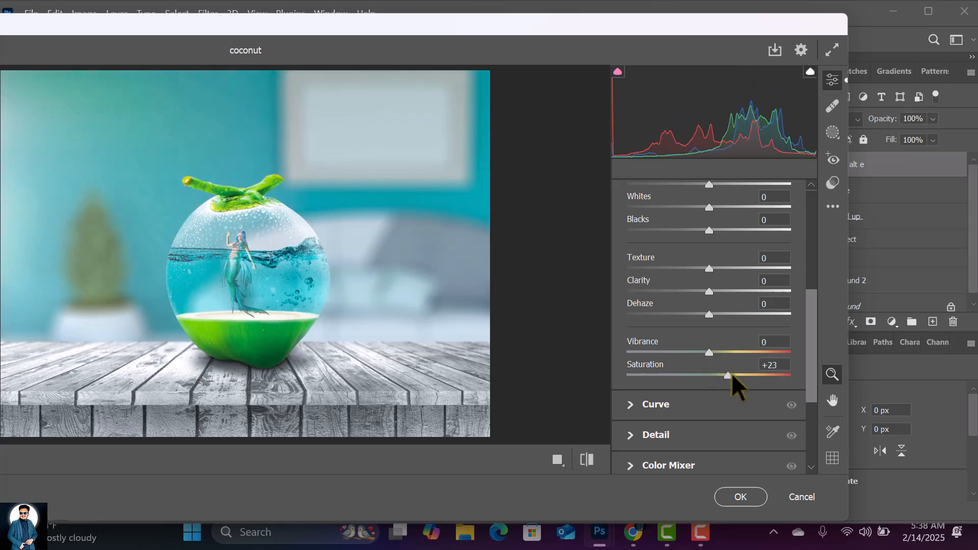
{"action": "left_click", "coordinate": [740, 496]}
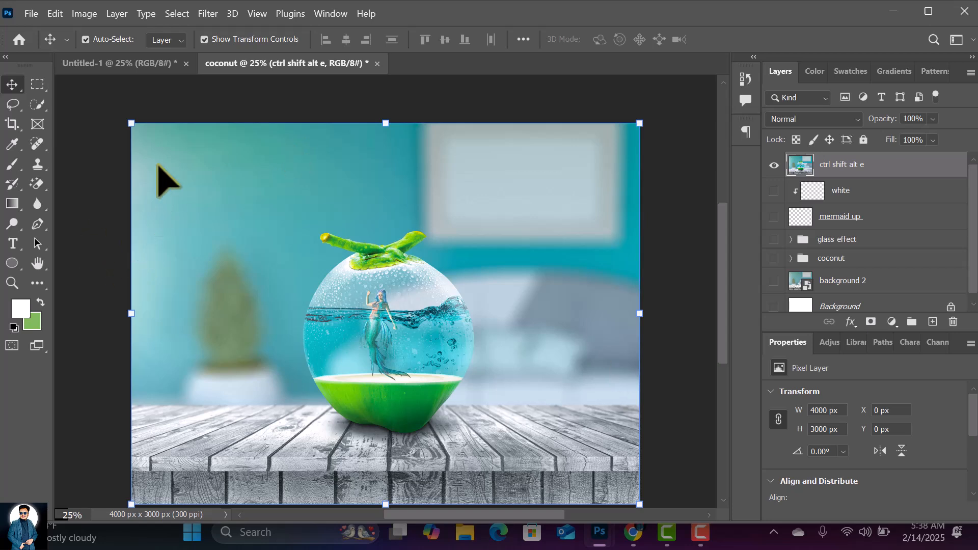
Compare the coconut composition with the version in the Untitled-1 document, inspecting its glass body and mermaid up close
{"action": "left_click", "coordinate": [91, 67]}
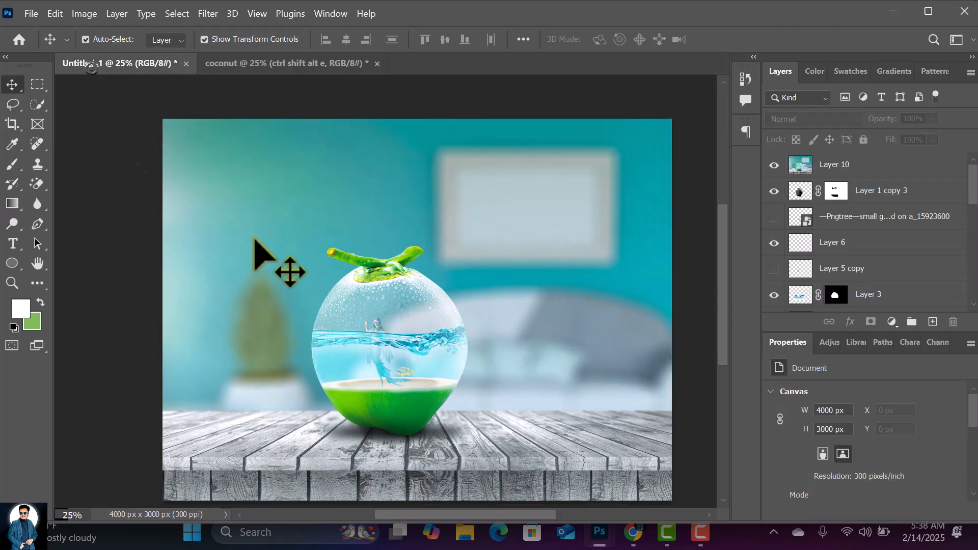
{"action": "key", "text": "ctrl+plus"}
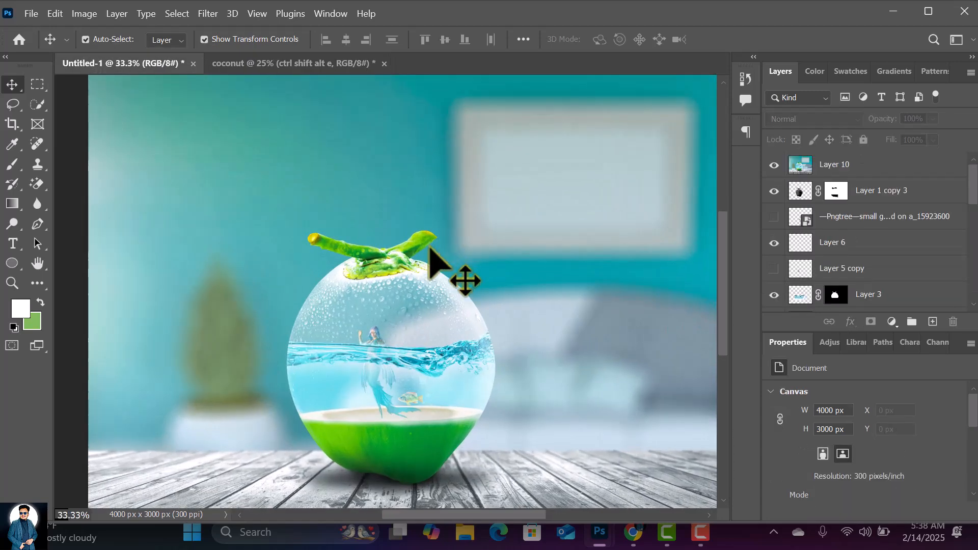
{"action": "key", "text": "ctrl+plus"}
{"action": "scroll", "coordinate": [403, 377], "scroll_direction": "down", "scroll_amount": 2}
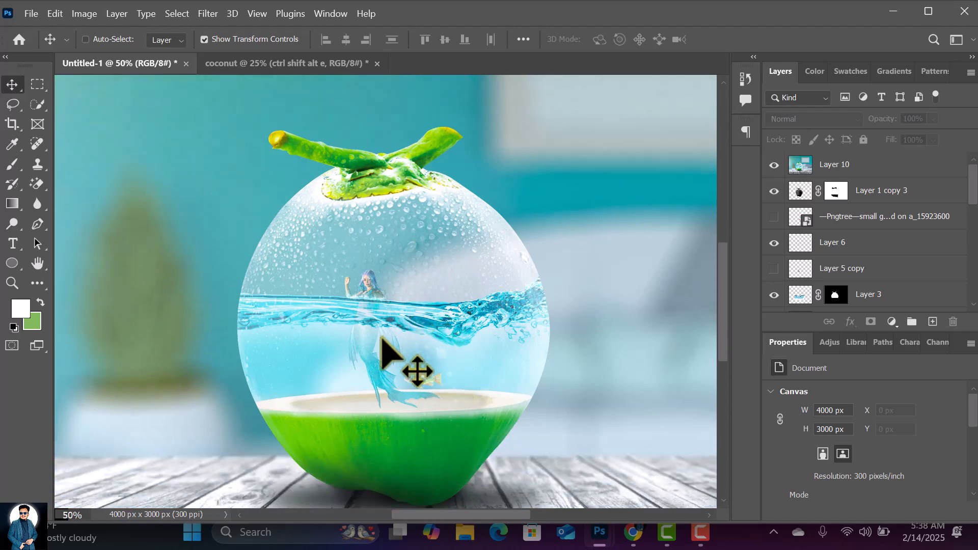
{"action": "key", "text": "ctrl+minus"}
{"action": "key", "text": "ctrl+minus"}
{"action": "left_click", "coordinate": [277, 58]}
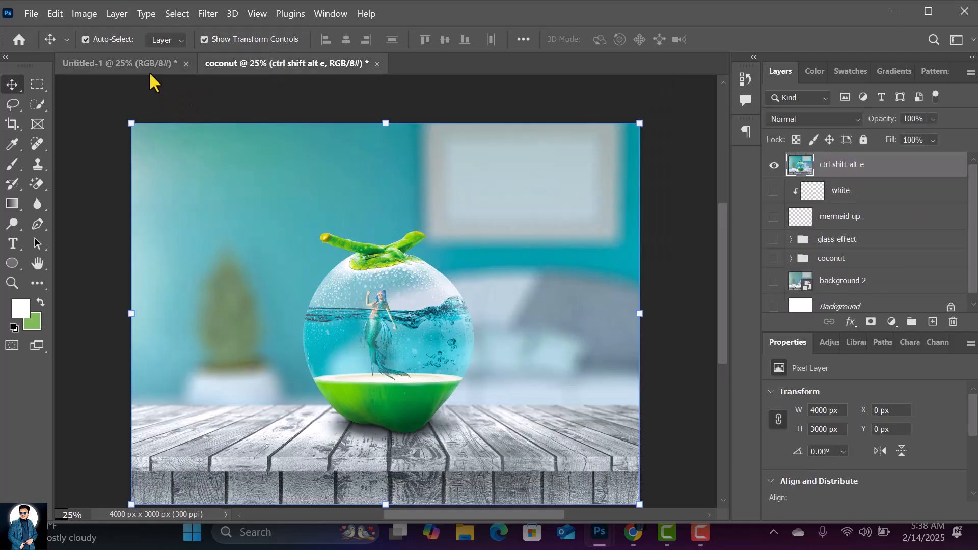
{"action": "left_click", "coordinate": [149, 71]}
{"action": "left_click", "coordinate": [283, 63]}
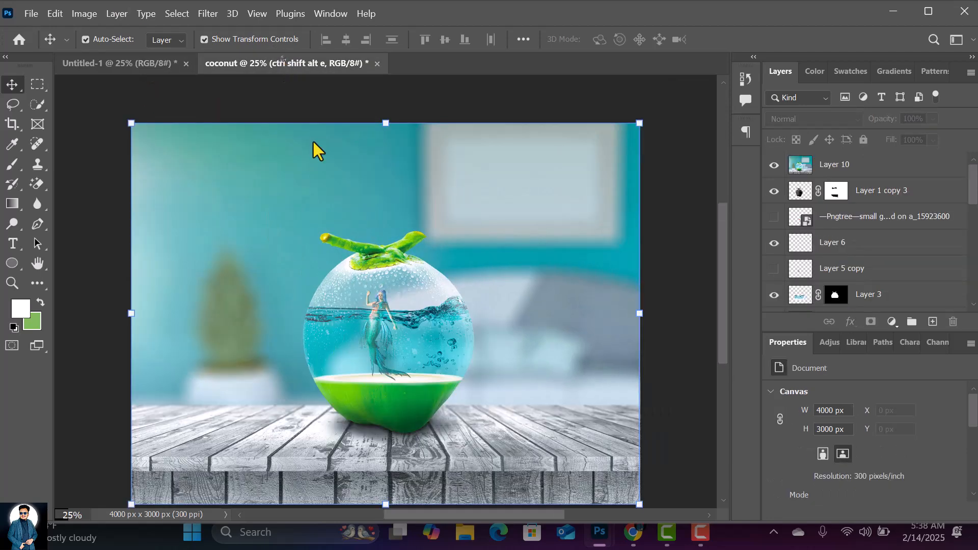
{"action": "left_click", "coordinate": [106, 65]}
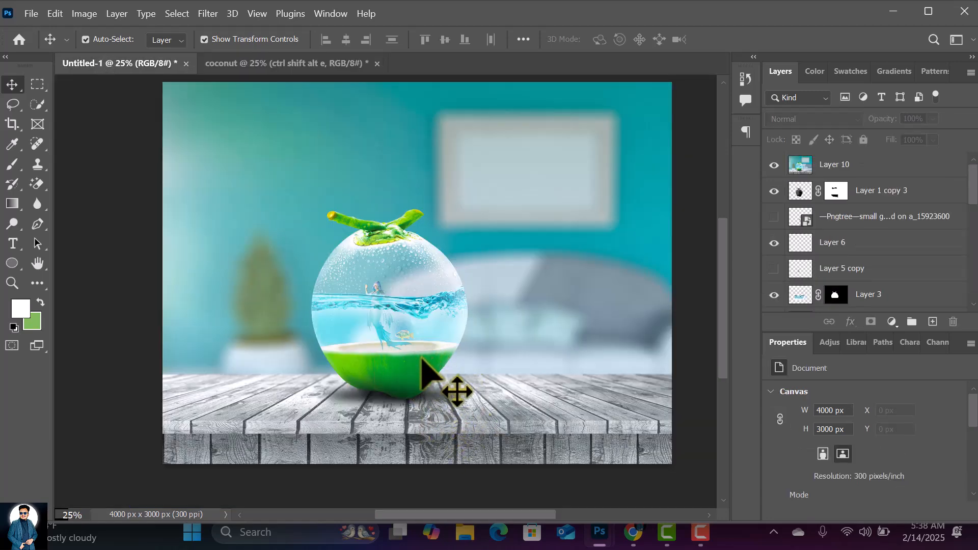
{"action": "left_click", "coordinate": [282, 60]}
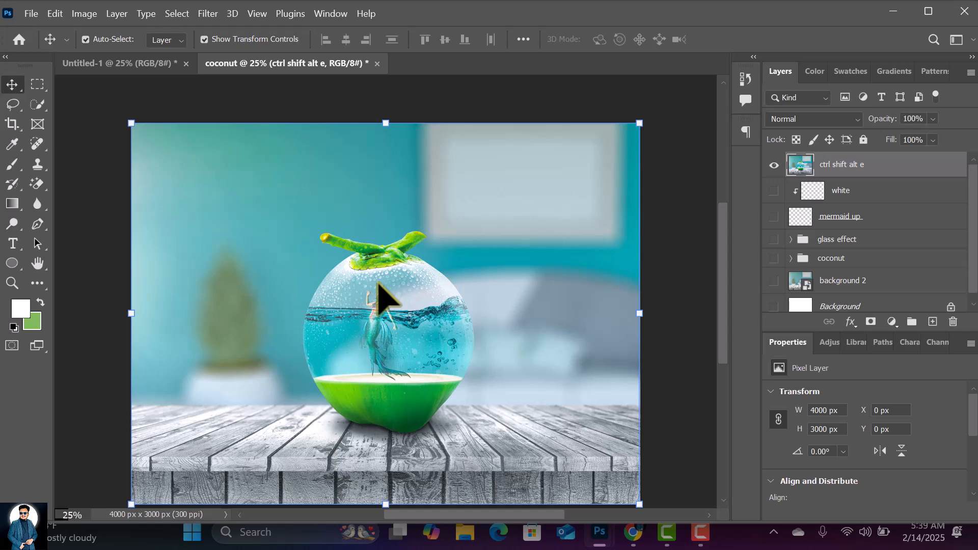
Deselect the merged layer and review the whole color-graded coconut composition
{"action": "left_click", "coordinate": [670, 143]}
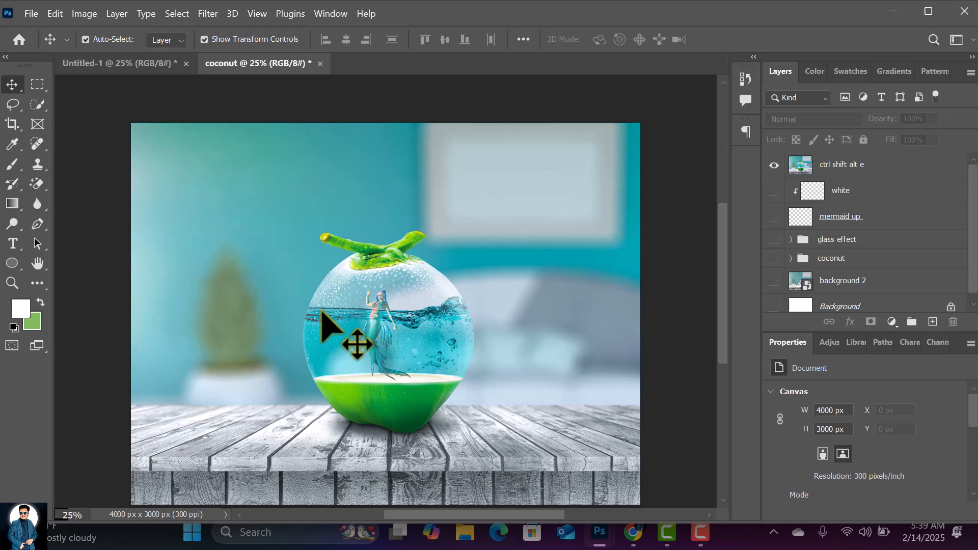
{"action": "scroll", "coordinate": [396, 250], "scroll_direction": "down", "scroll_amount": 2}
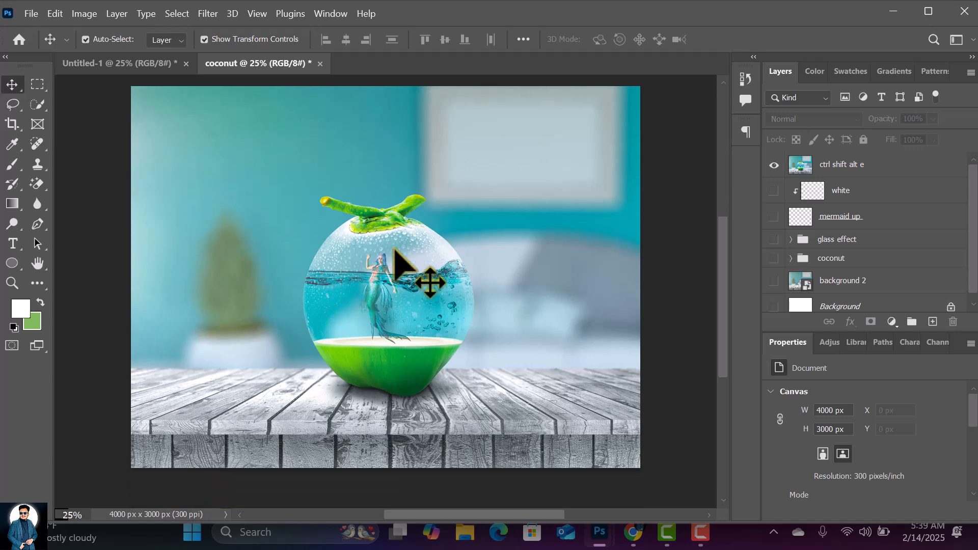
{"action": "scroll", "coordinate": [395, 250], "scroll_direction": "up", "scroll_amount": 2}
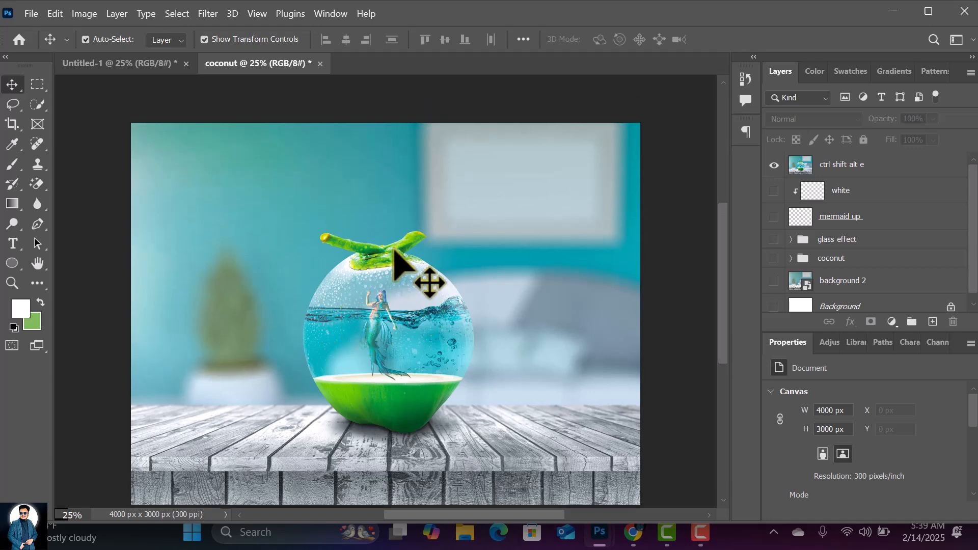